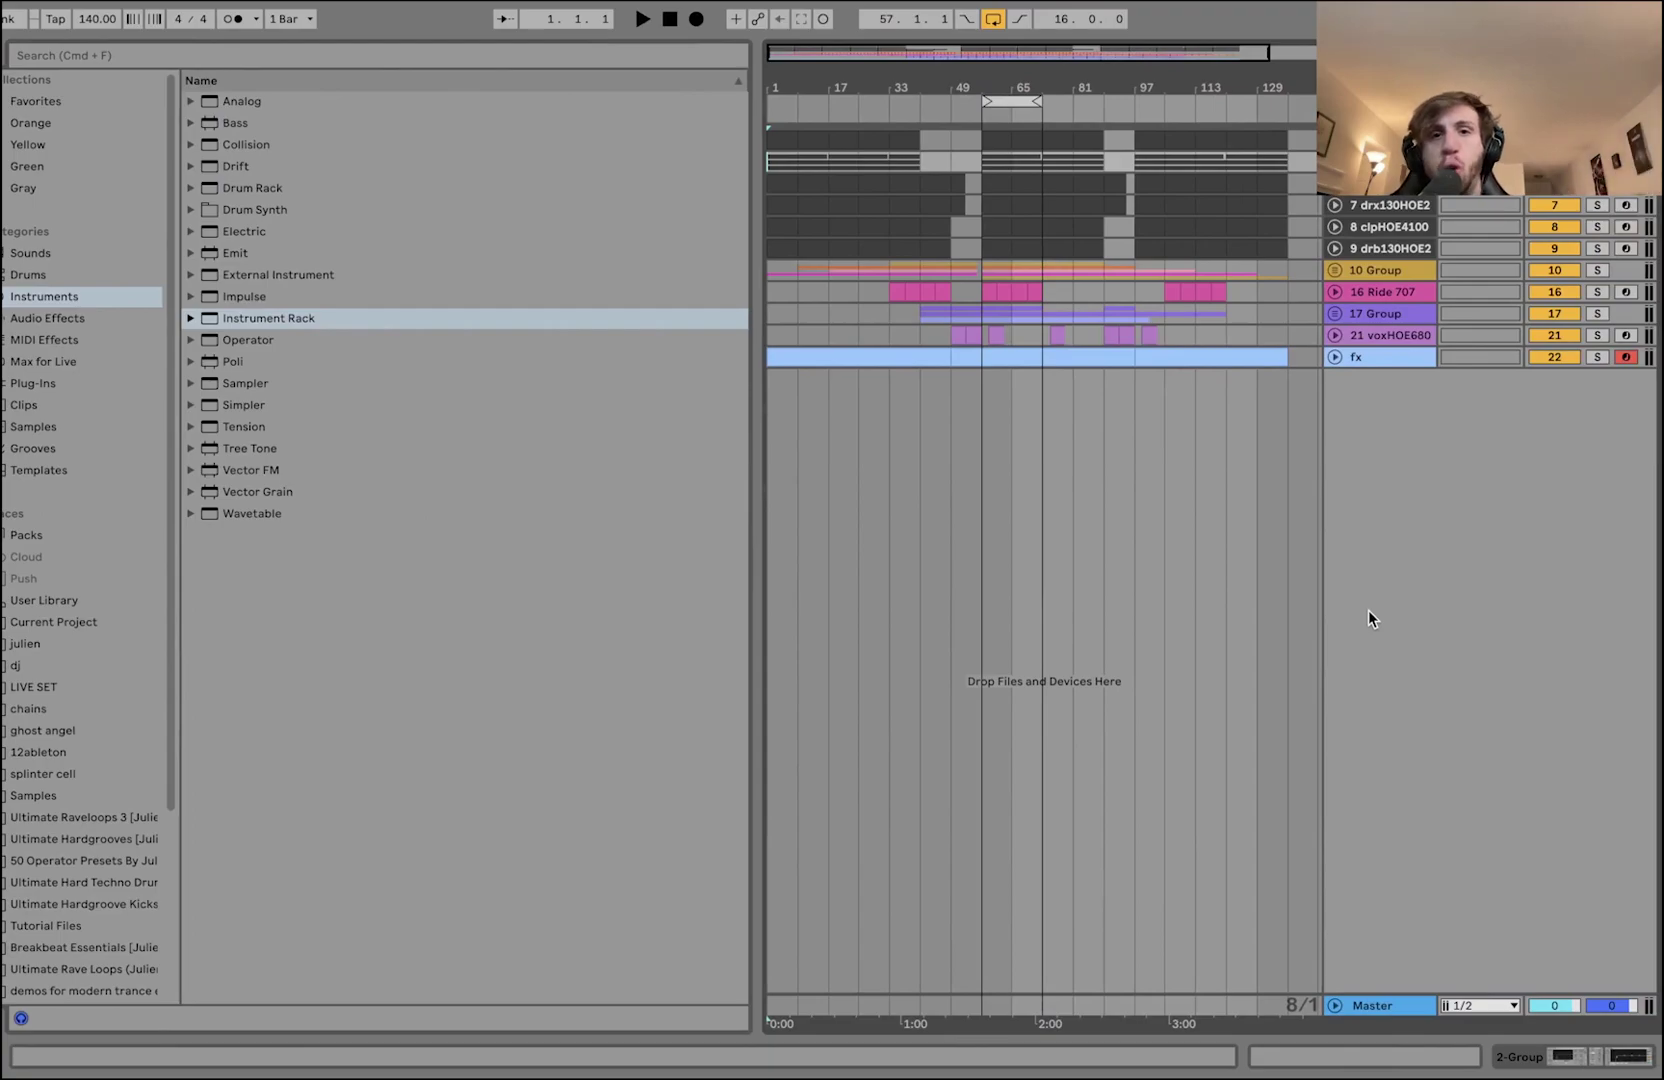
# - Examine the arrangement around bar 57 and the loop region, including the vox track
pyautogui.click(996, 132)
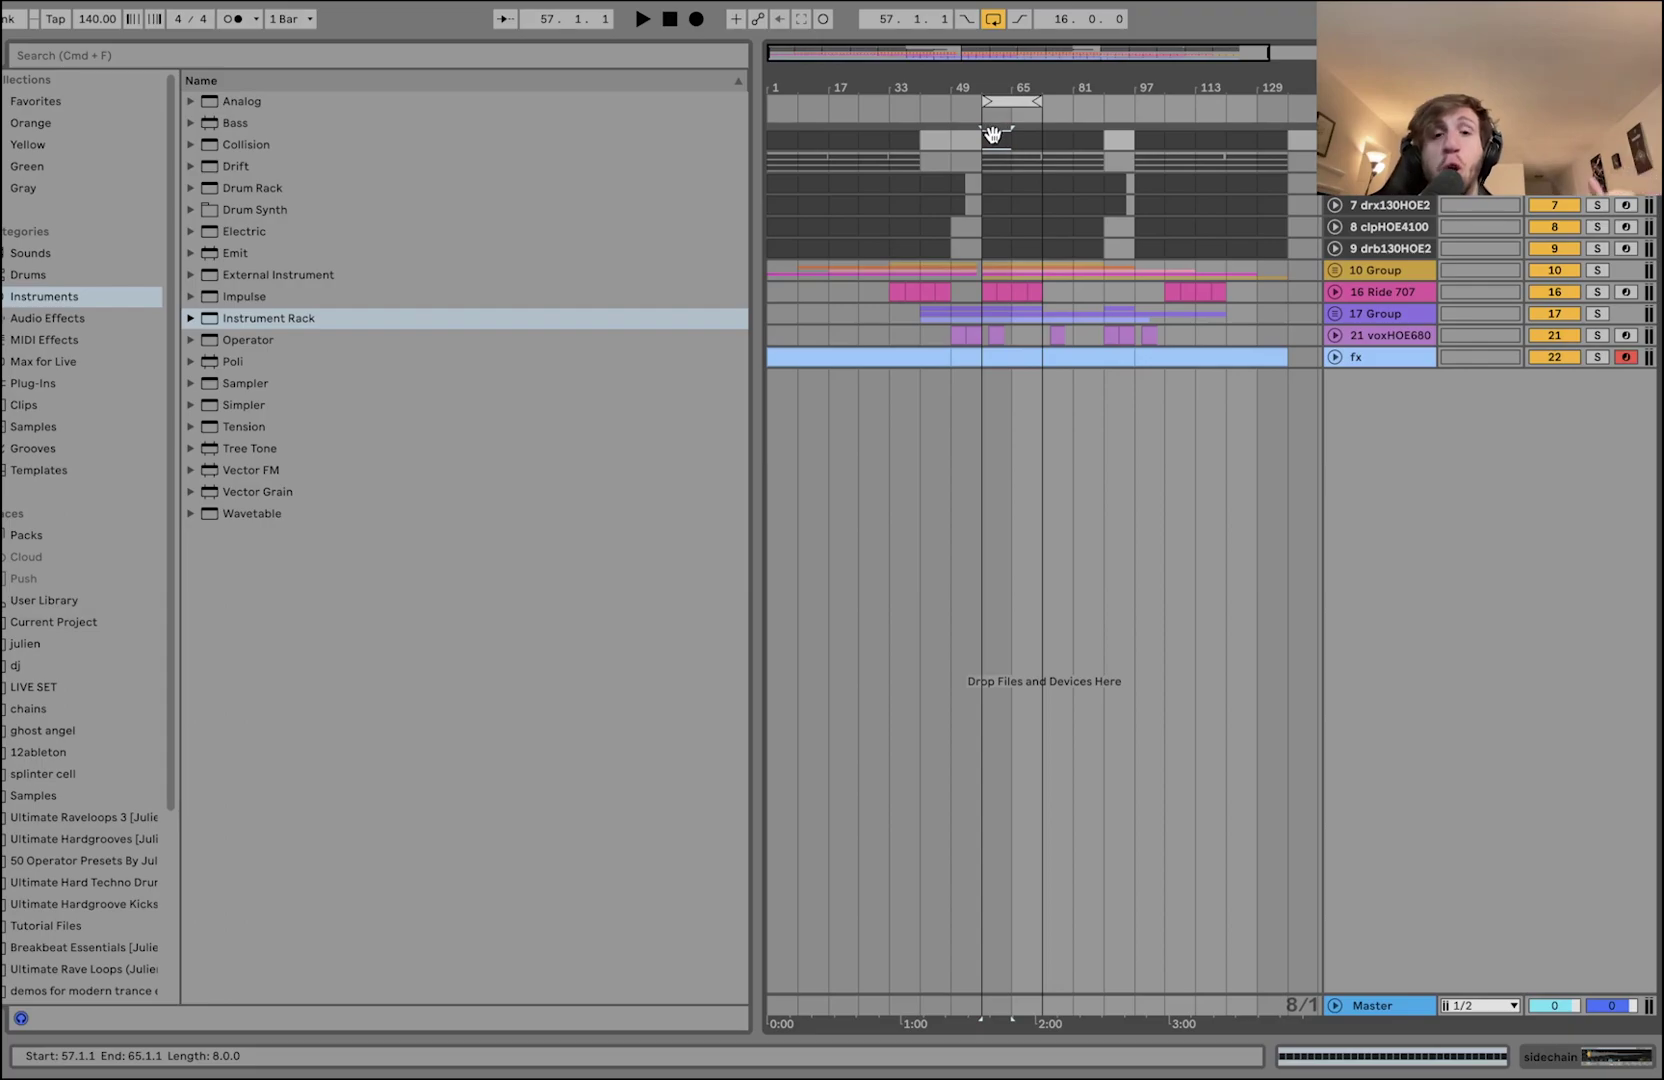
pyautogui.click(982, 162)
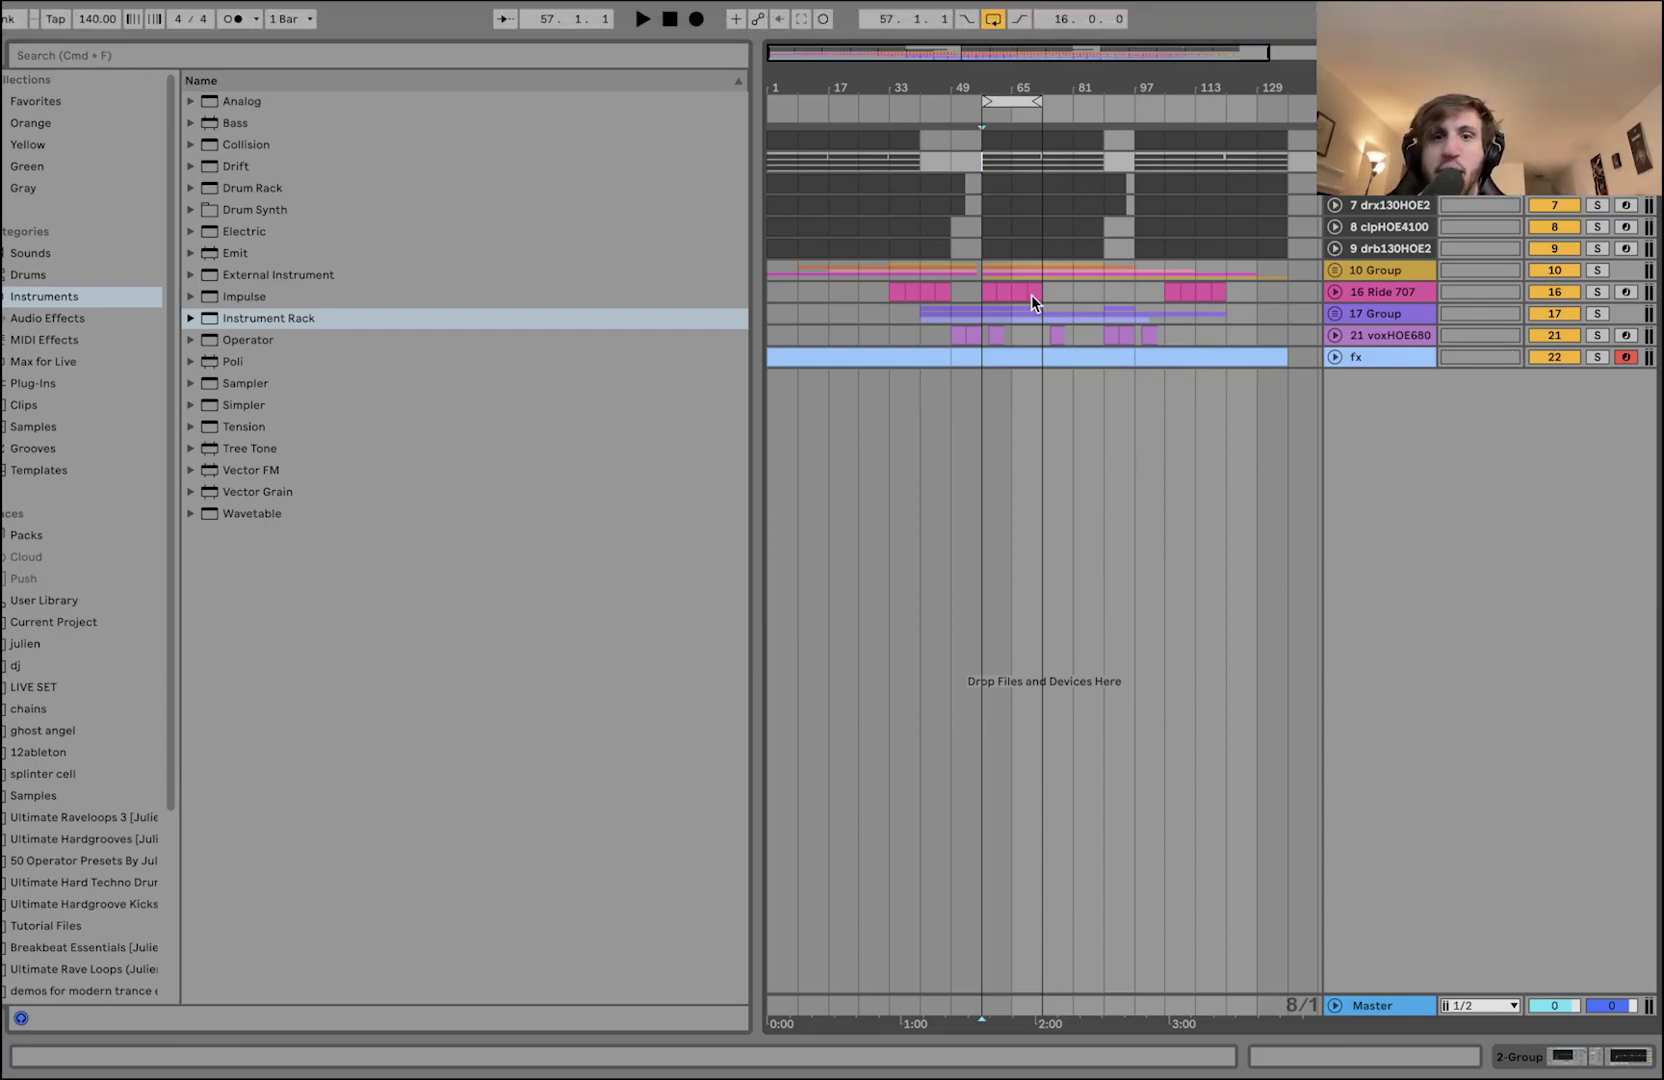
pyautogui.scroll(5, 1031, 294)
pyautogui.scroll(-5, 1031, 294)
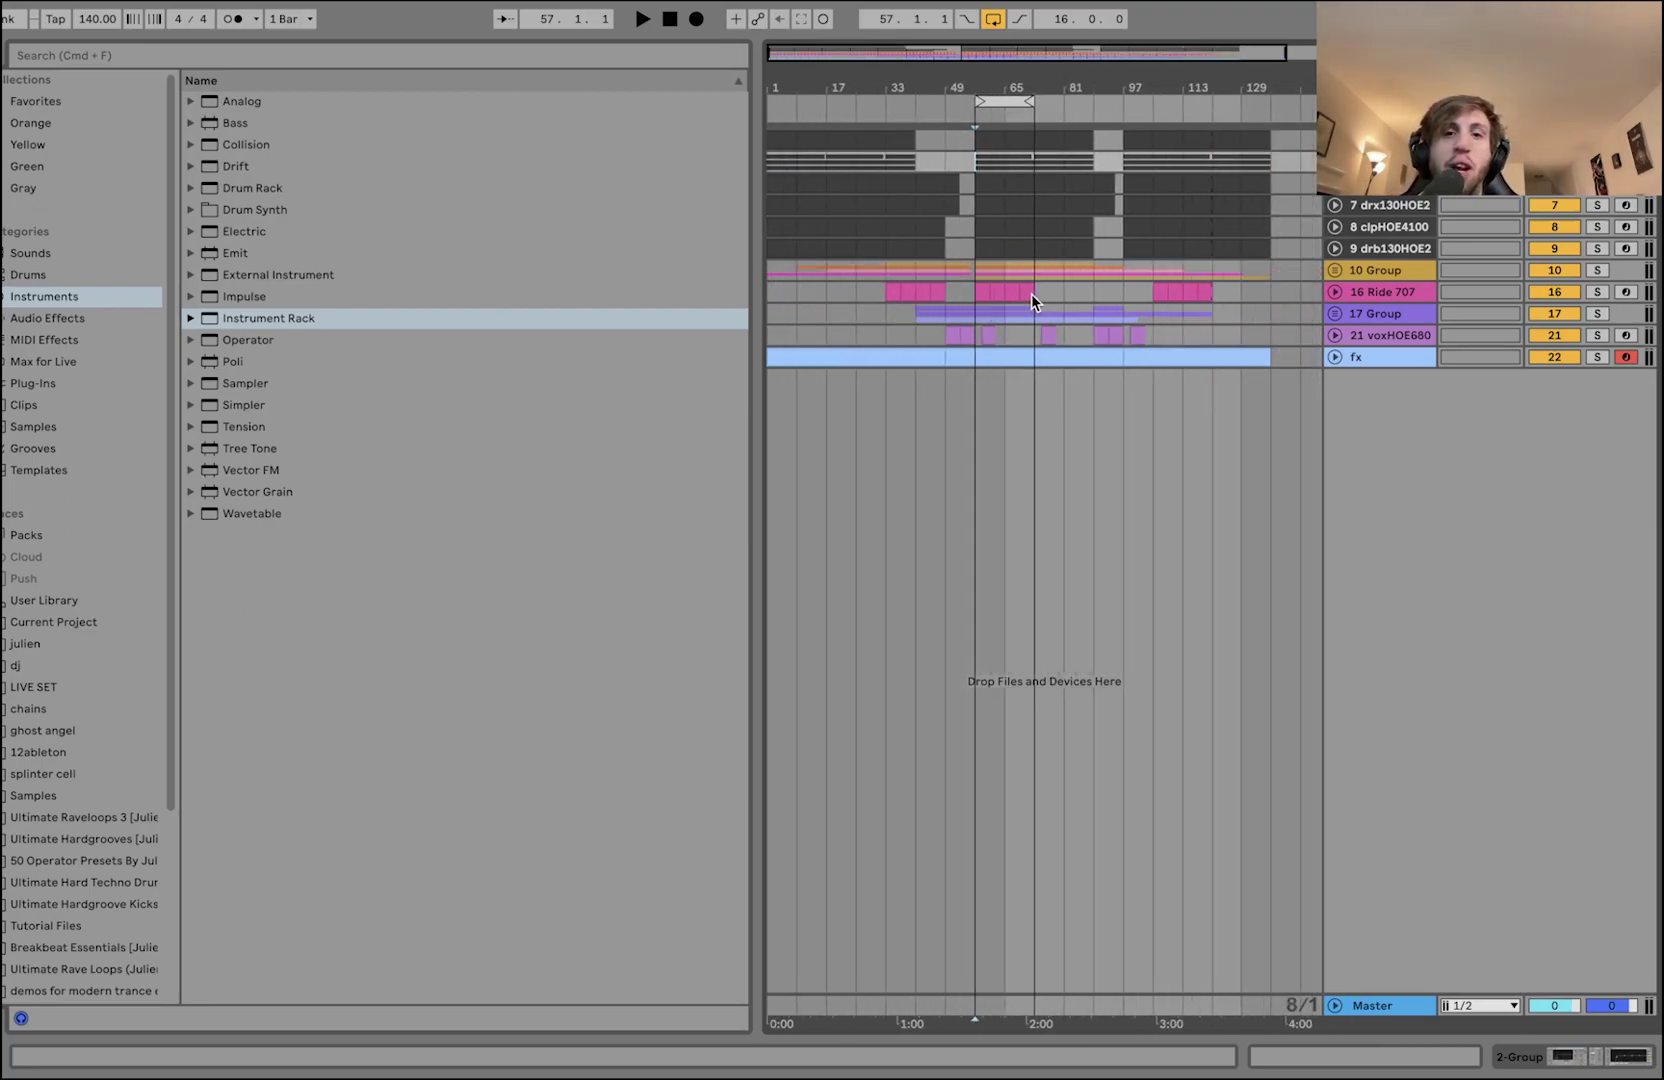
pyautogui.scroll(5, 1031, 292)
pyautogui.scroll(-3, 1031, 294)
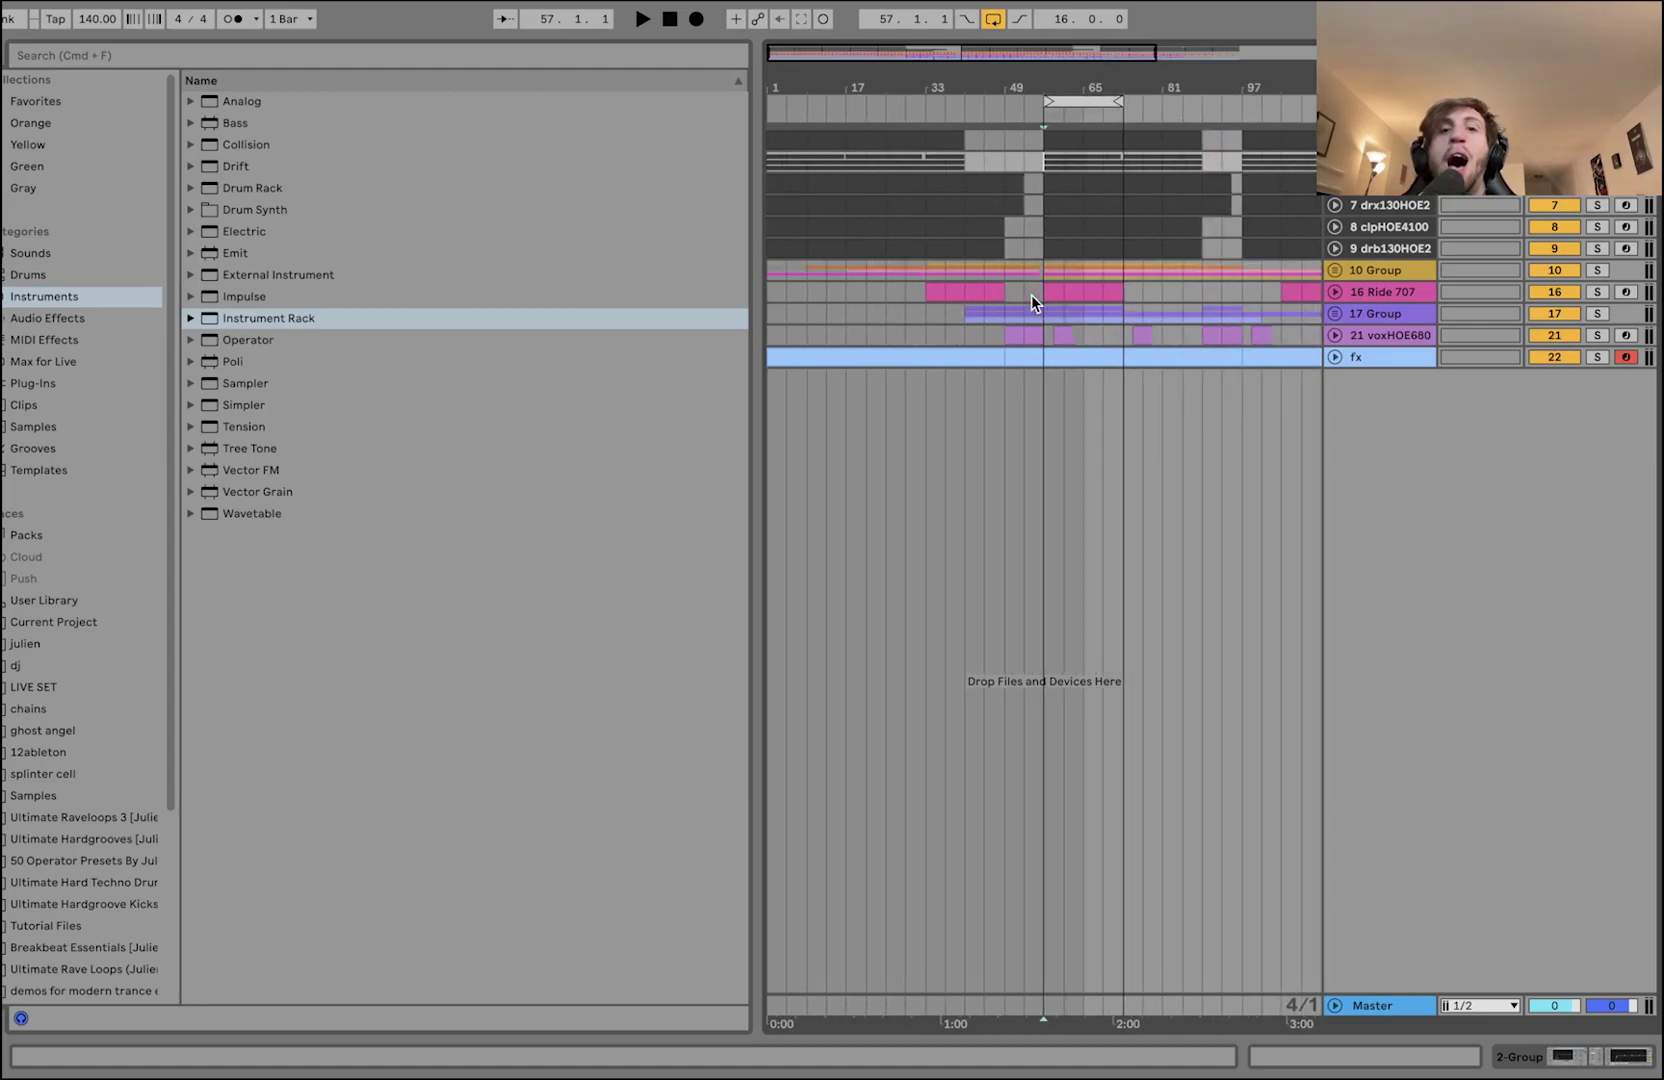
pyautogui.hscroll(1, 1031, 294)
pyautogui.scroll(4, 1031, 294)
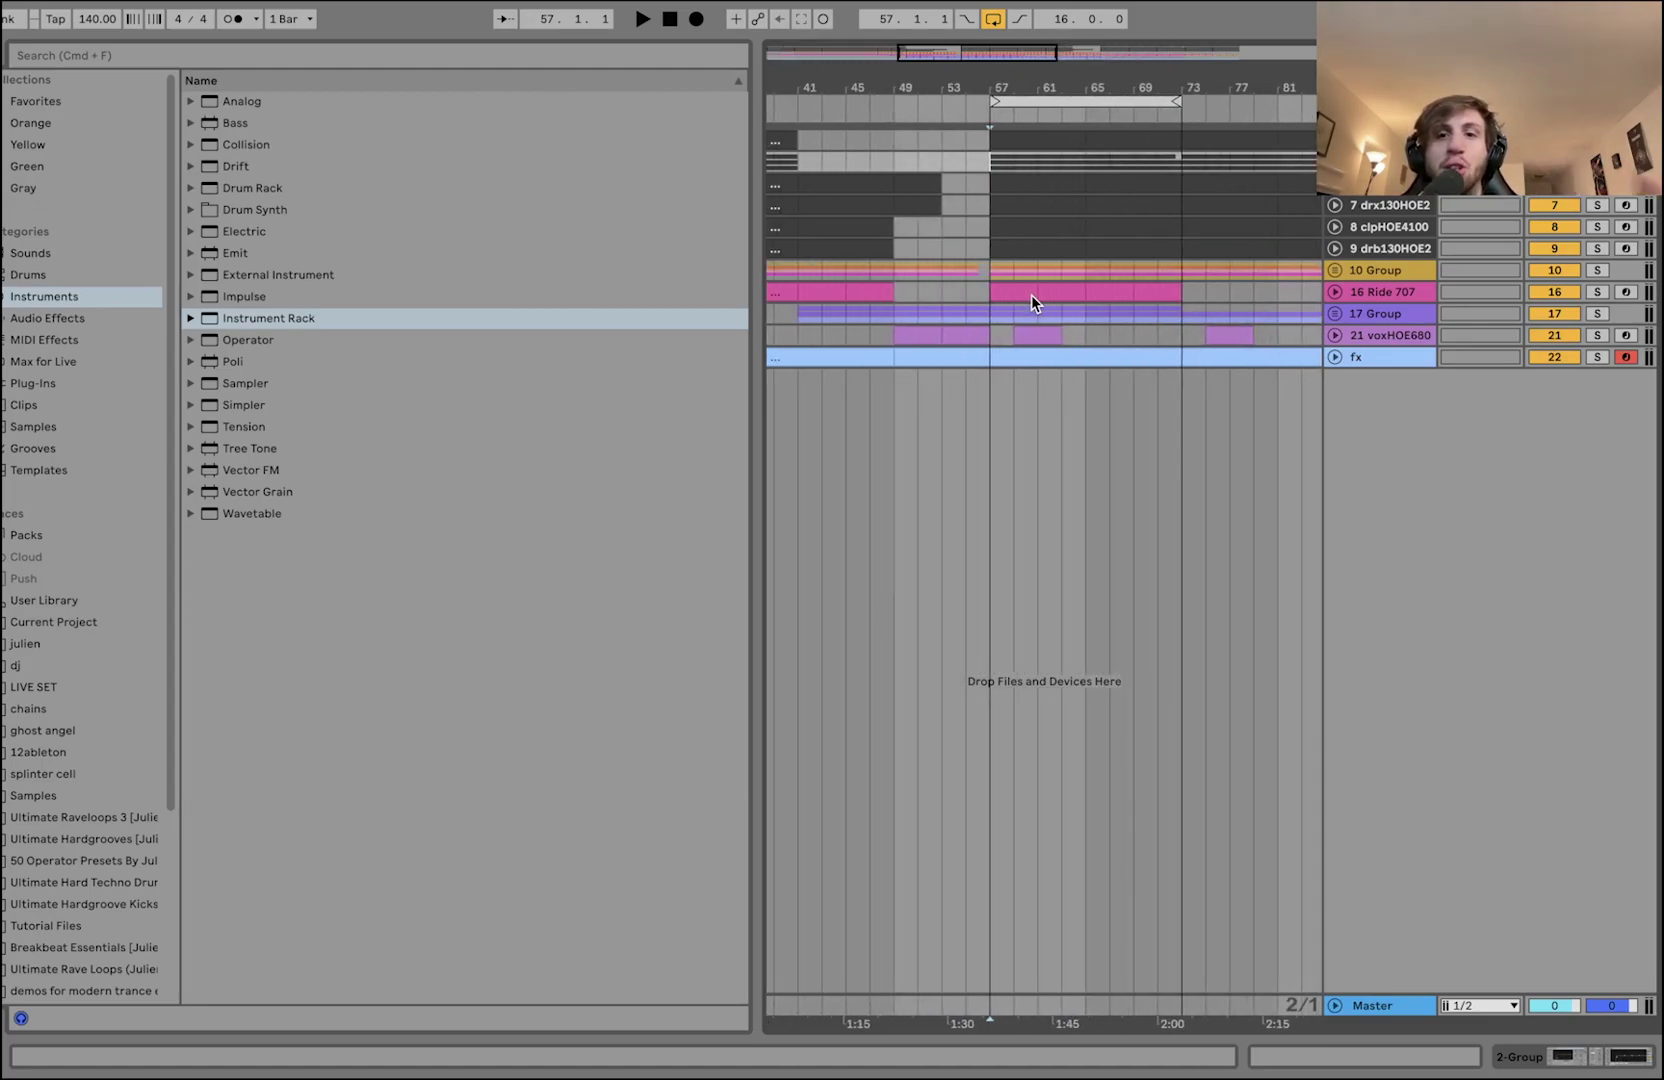
pyautogui.scroll(2, 1031, 294)
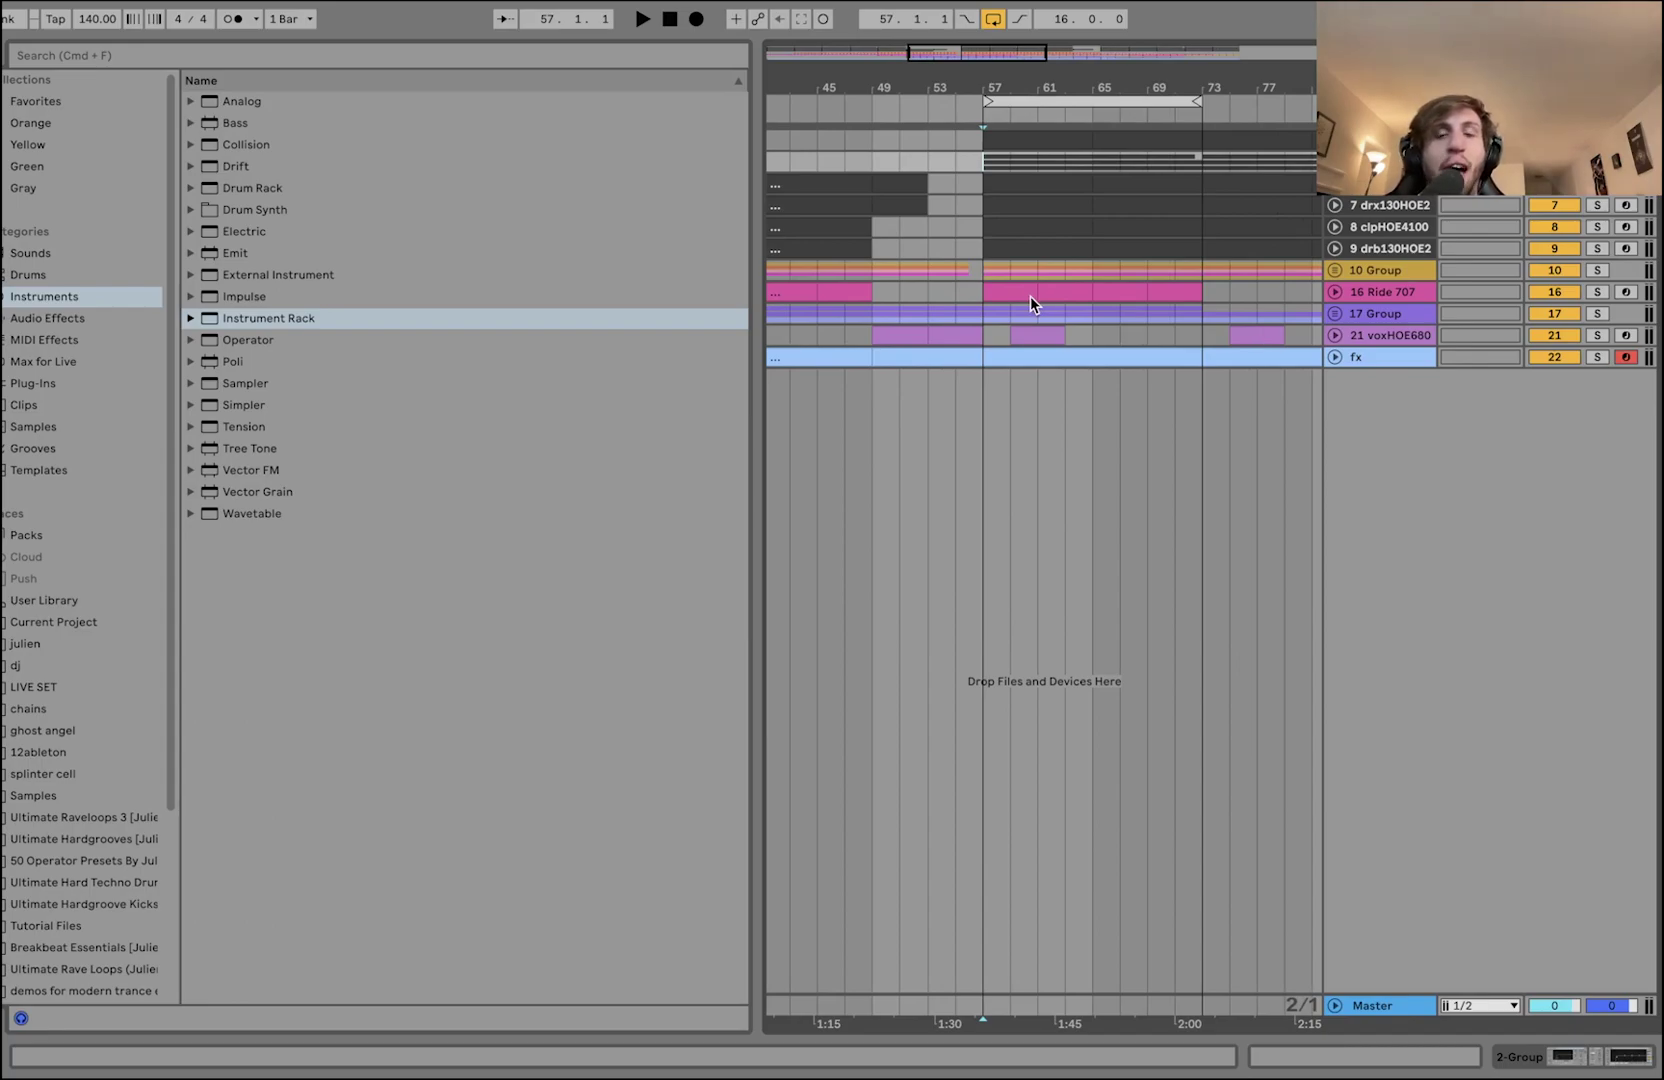
pyautogui.click(1375, 330)
pyautogui.scroll(-3, 1154, 316)
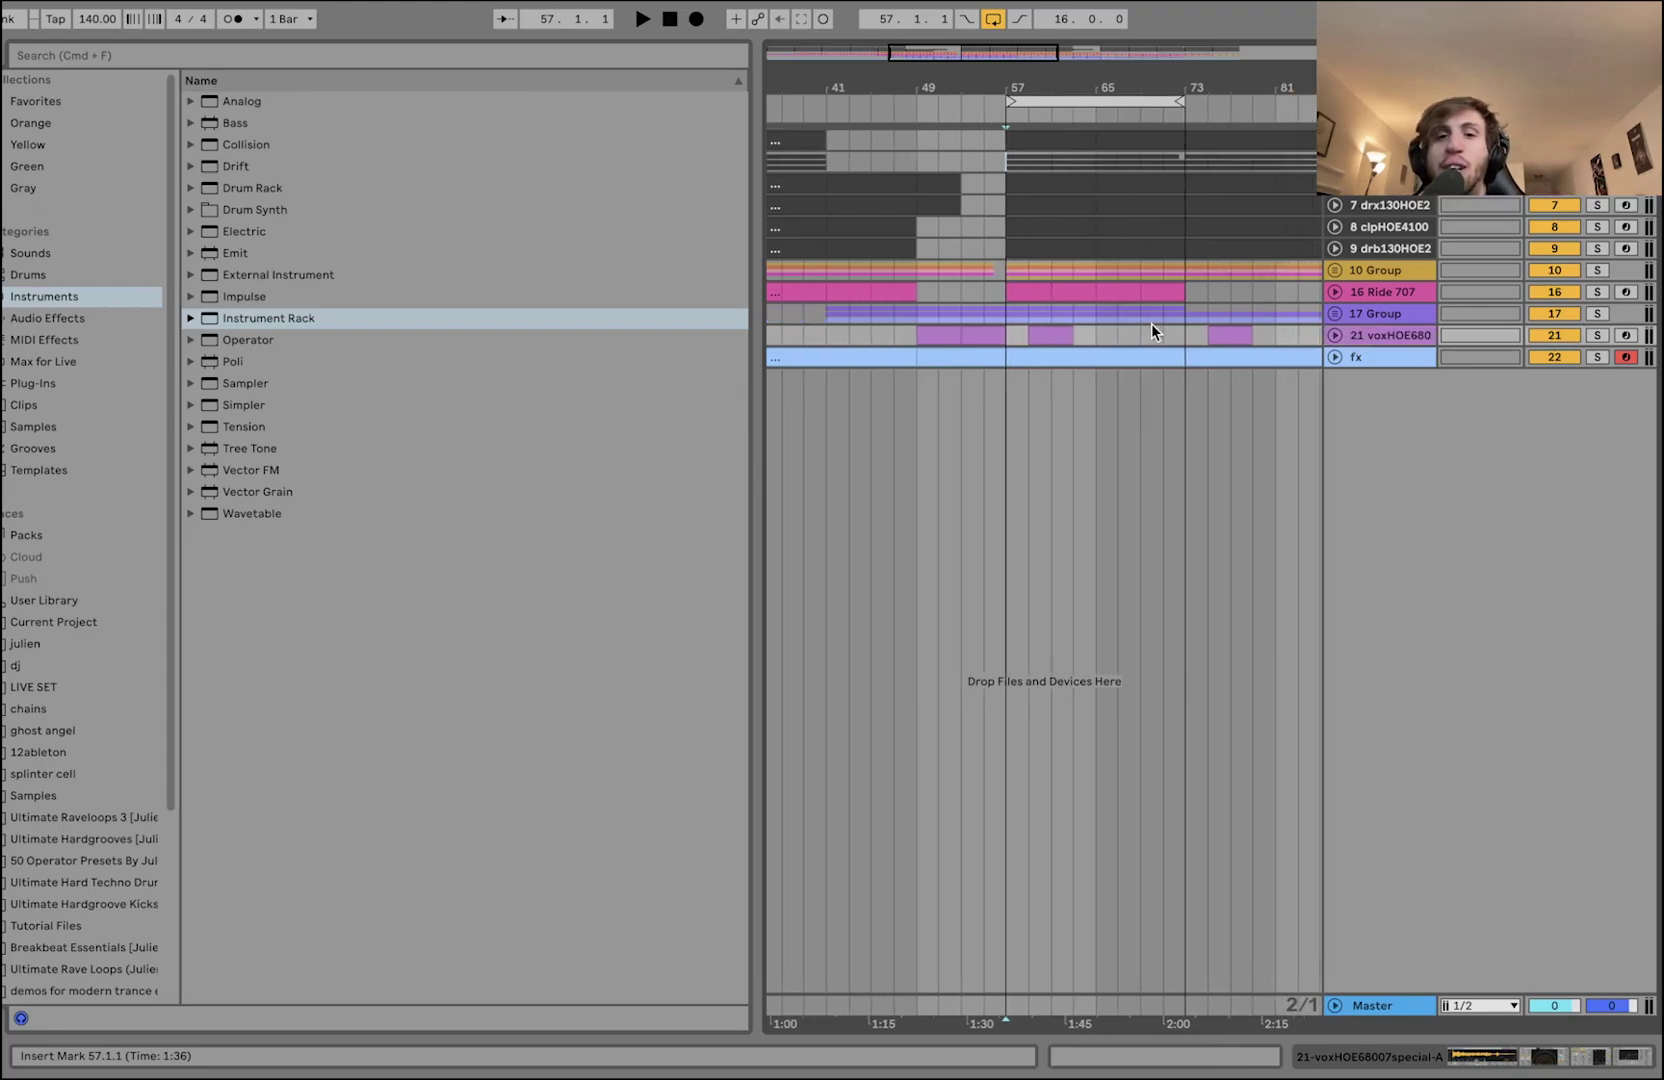
pyautogui.scroll(-3, 1150, 322)
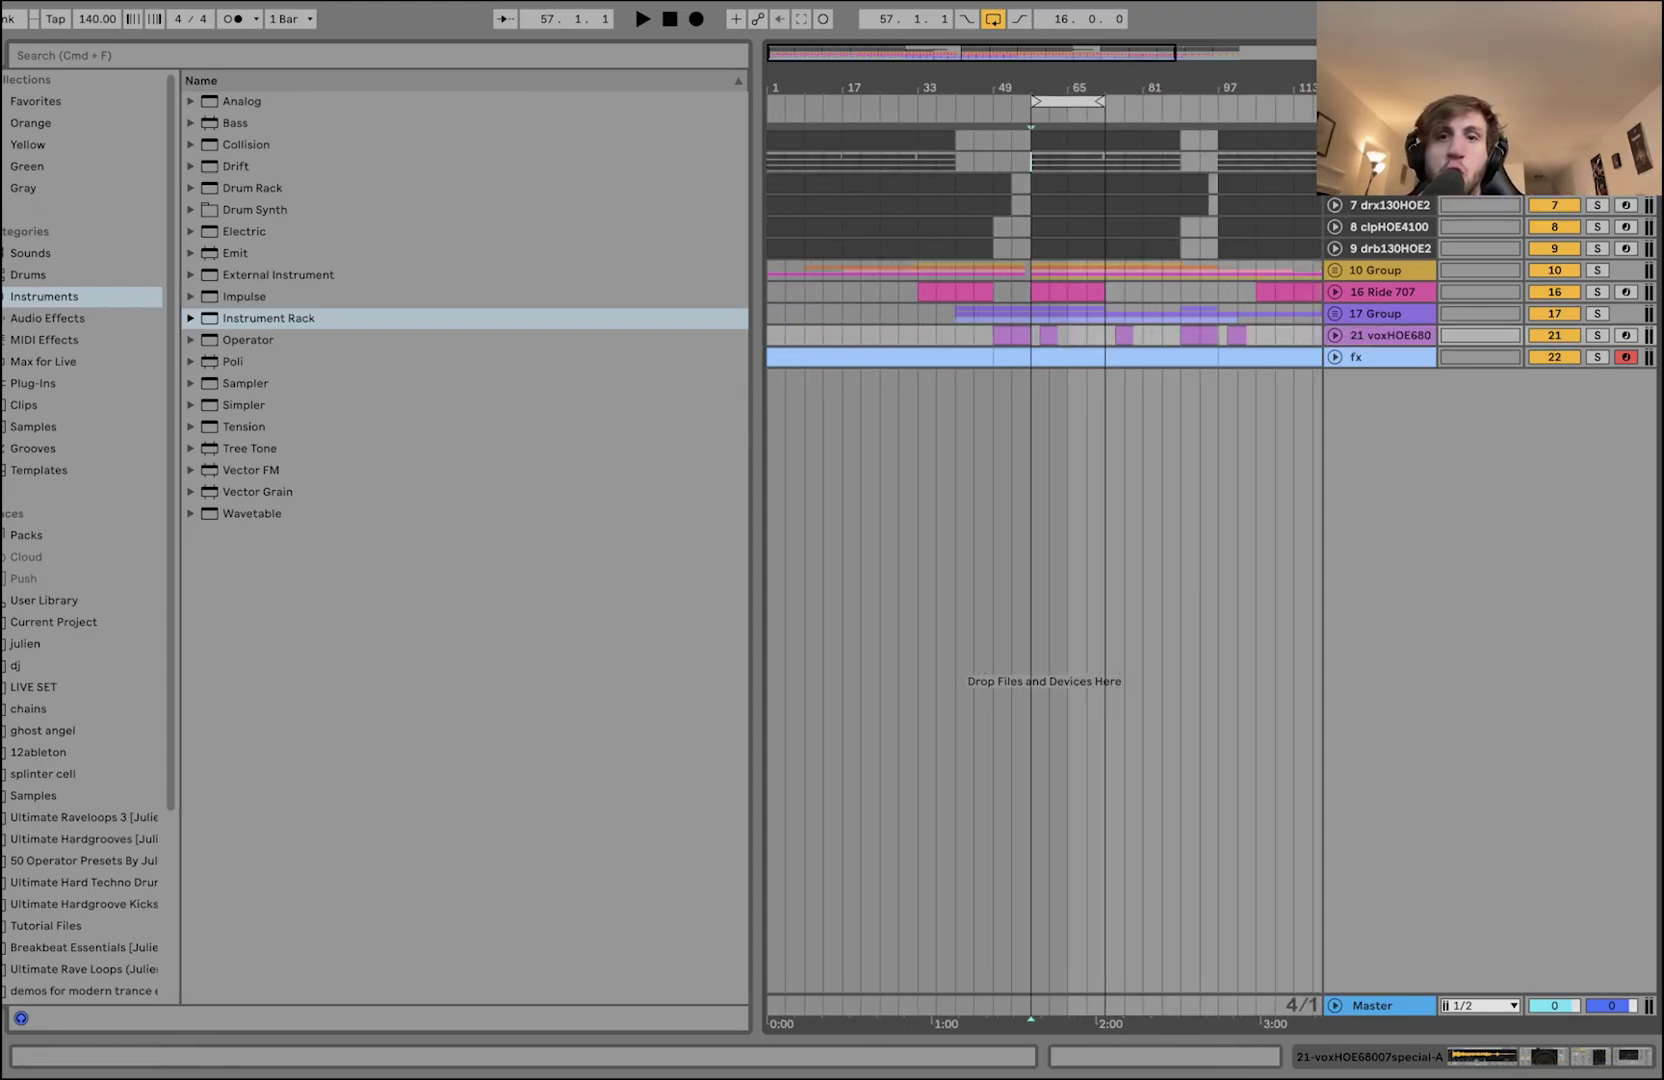
pyautogui.doubleClick(1380, 161)
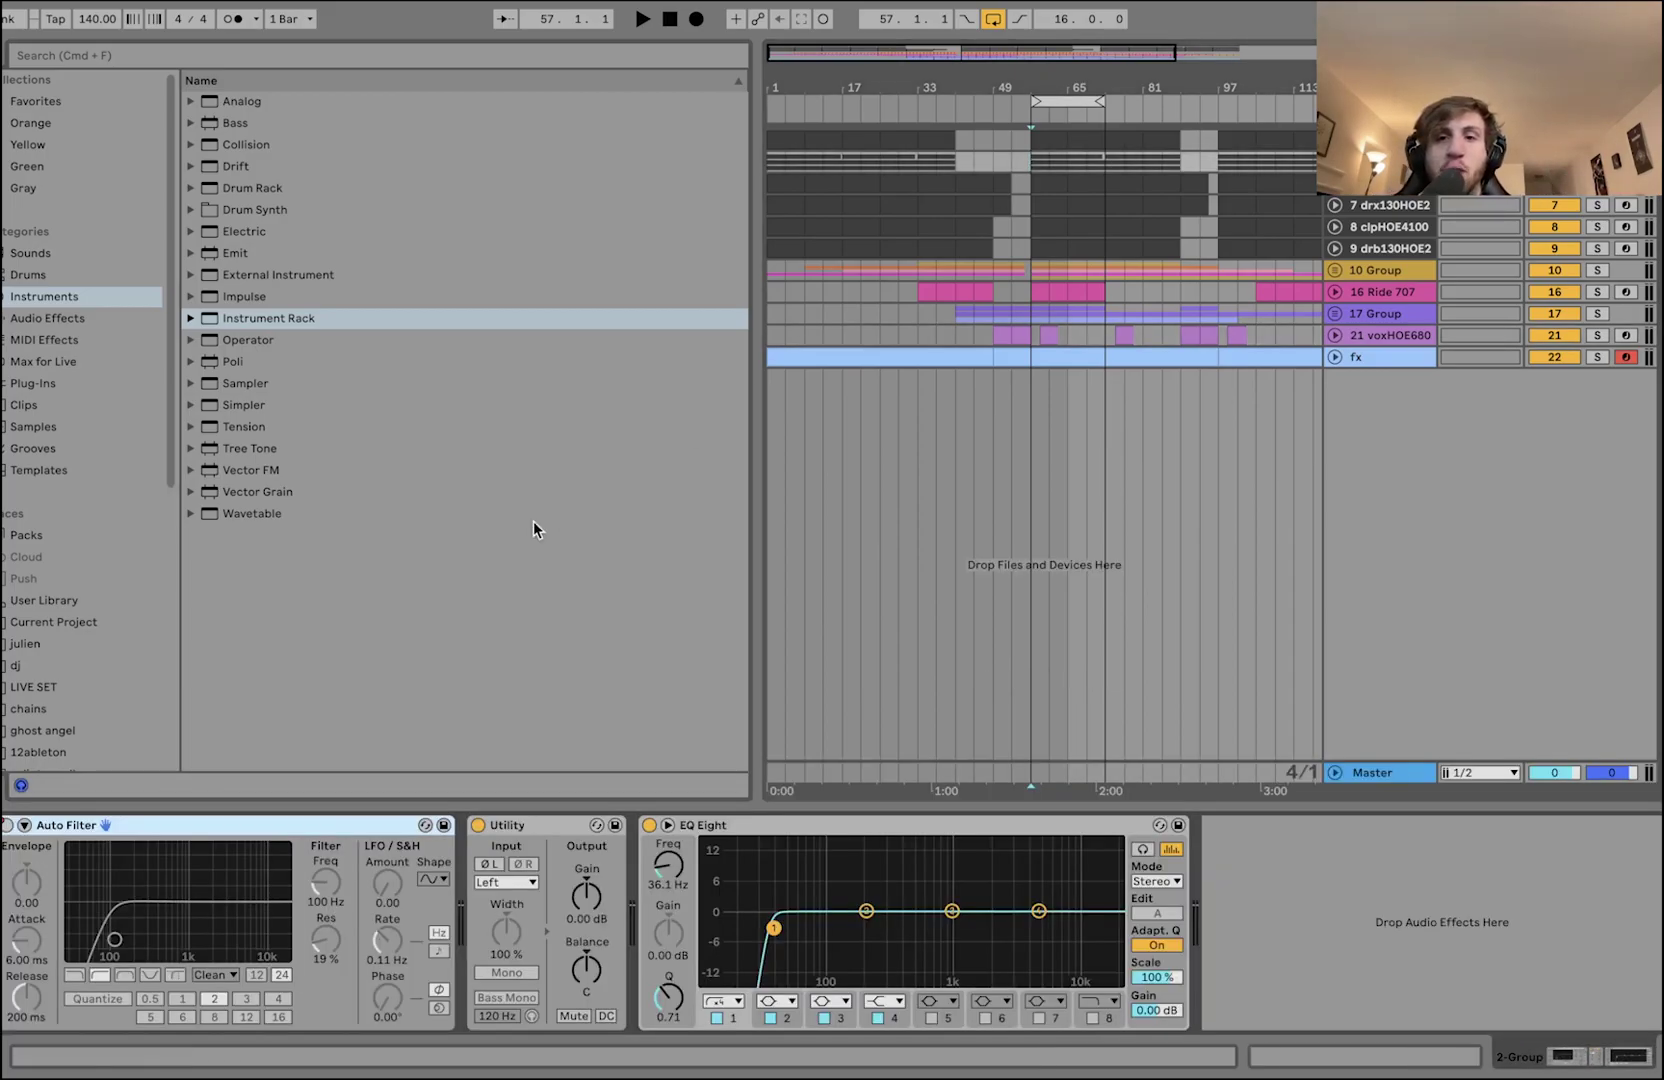
pyautogui.rightClick(5, 830)
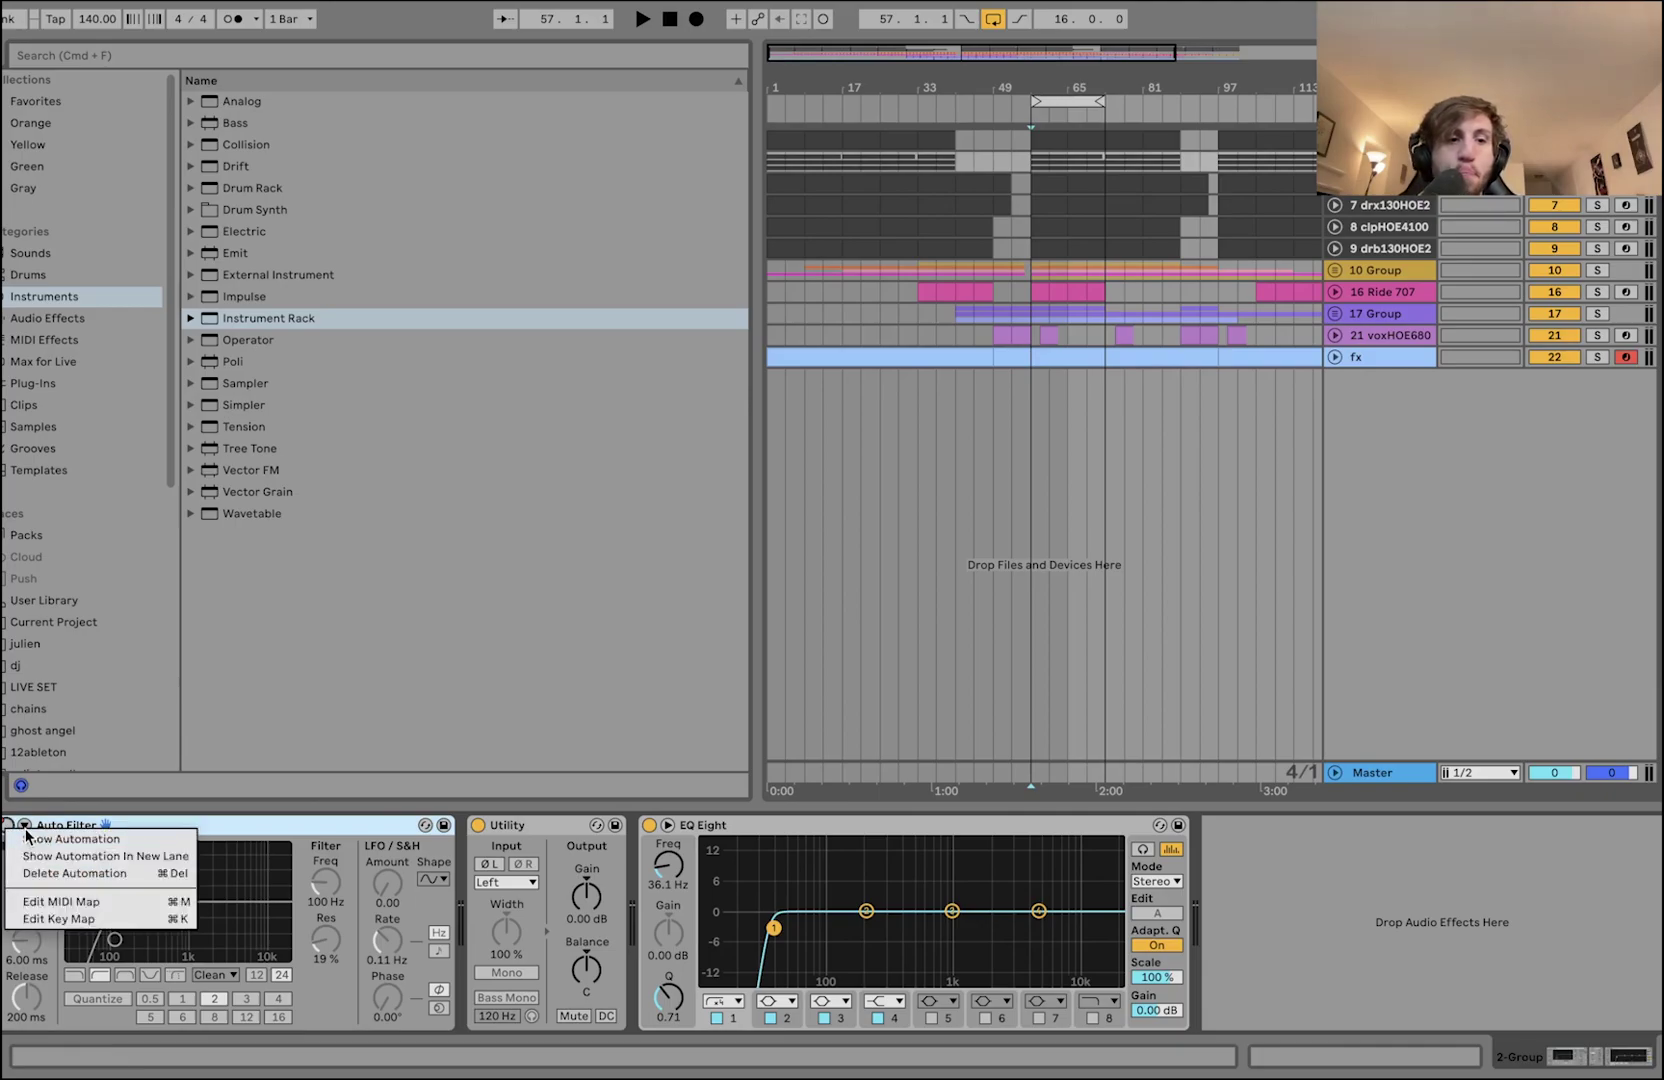
pyautogui.click(50, 834)
pyautogui.scroll(-3, 962, 178)
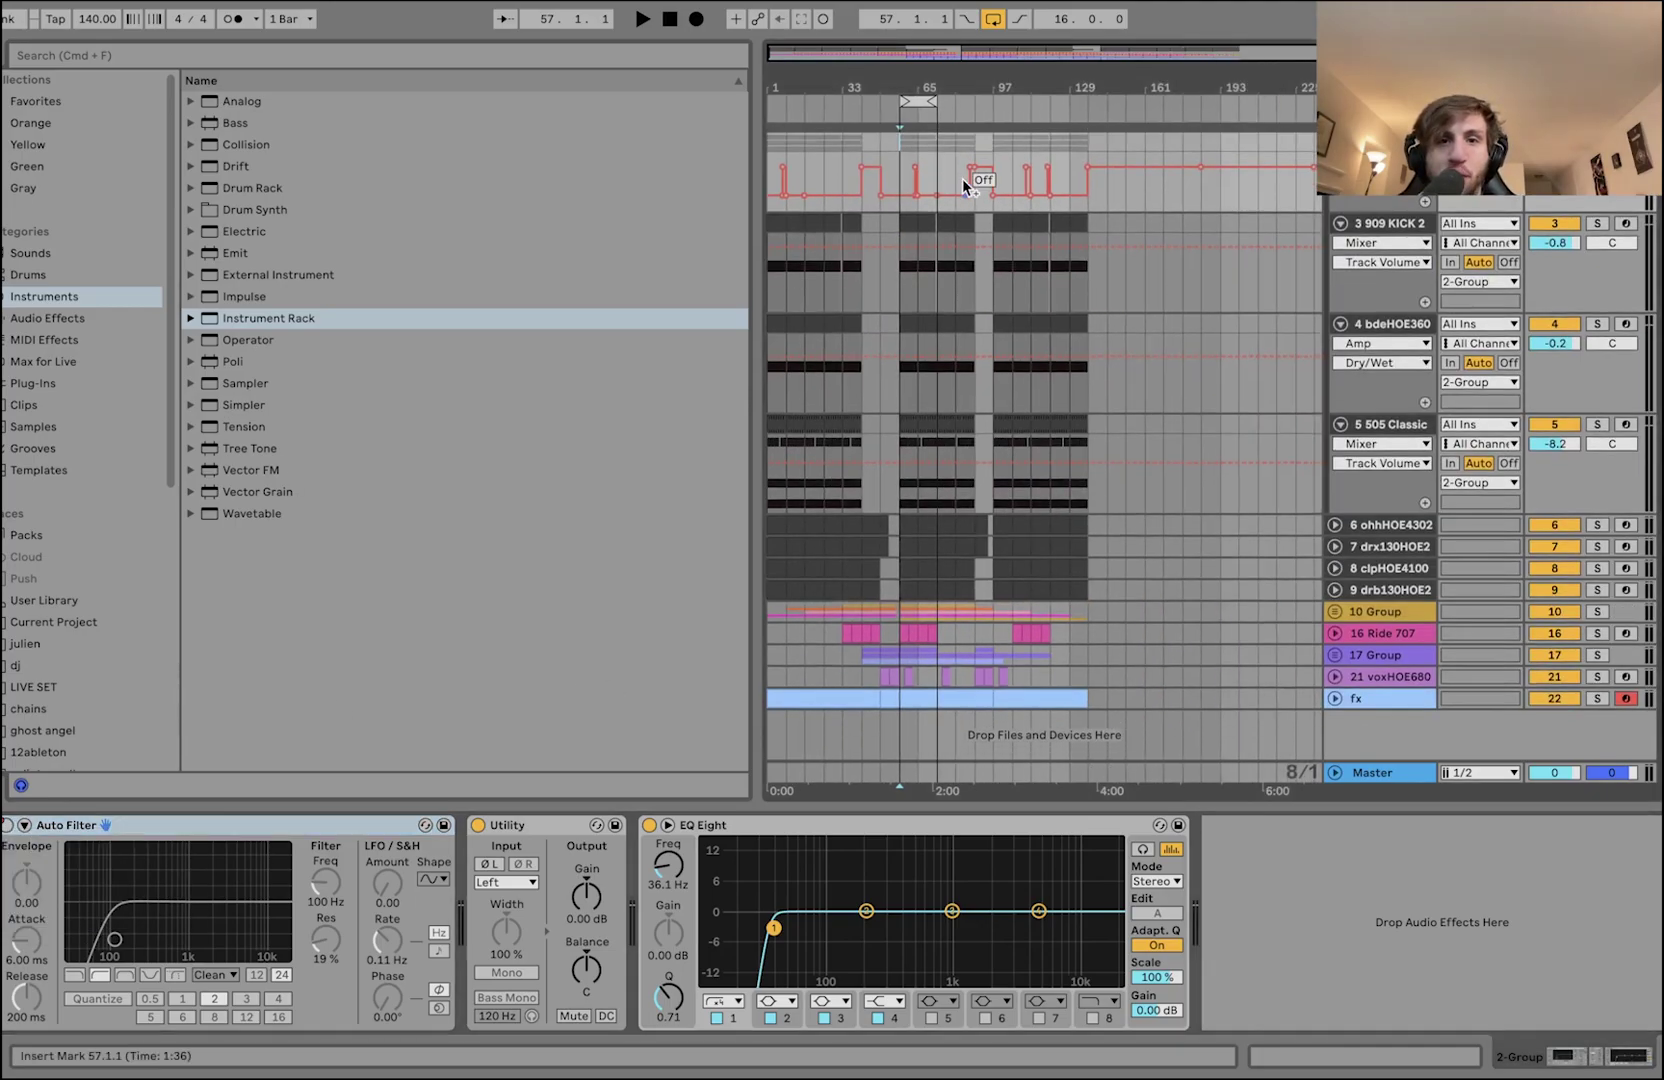
pyautogui.scroll(5, 965, 181)
pyautogui.hscroll(-5, 965, 181)
pyautogui.scroll(2, 965, 181)
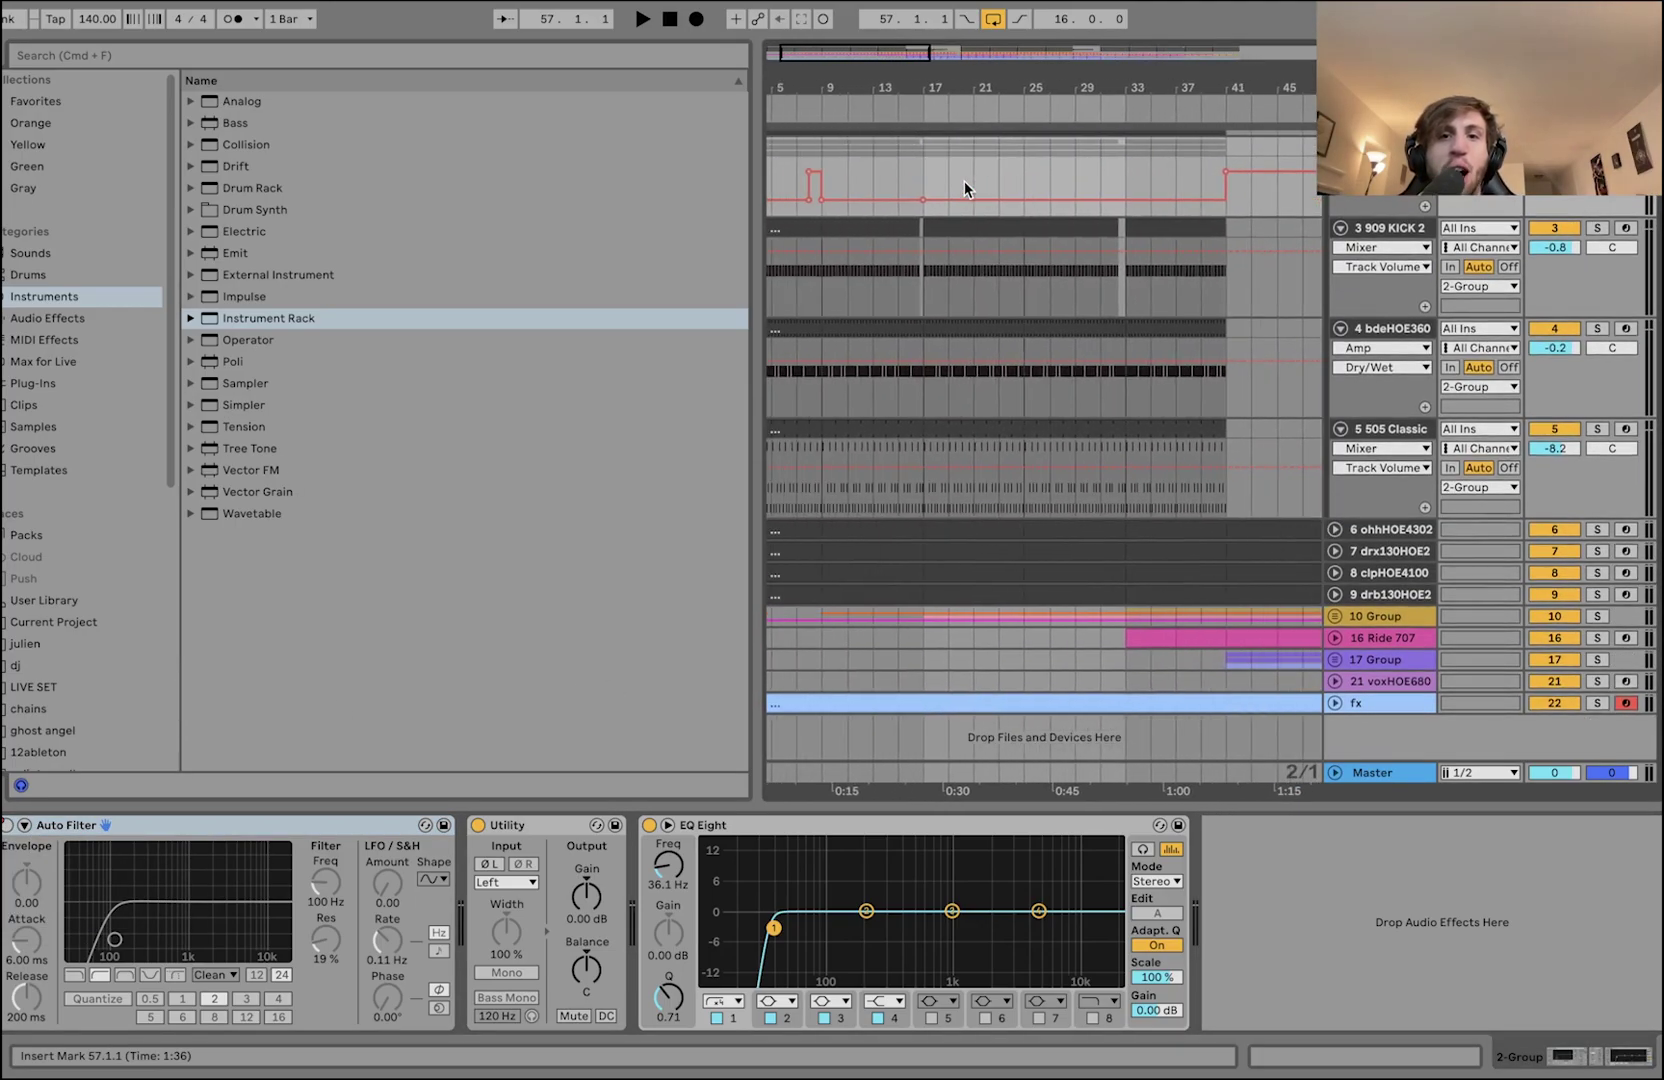
pyautogui.hscroll(-5, 965, 181)
# - Play the section around the first Auto Filter automation rise, starting from bar 7 and again from bar 8
pyautogui.click(867, 169)
pyautogui.click(838, 151)
pyautogui.press('space')
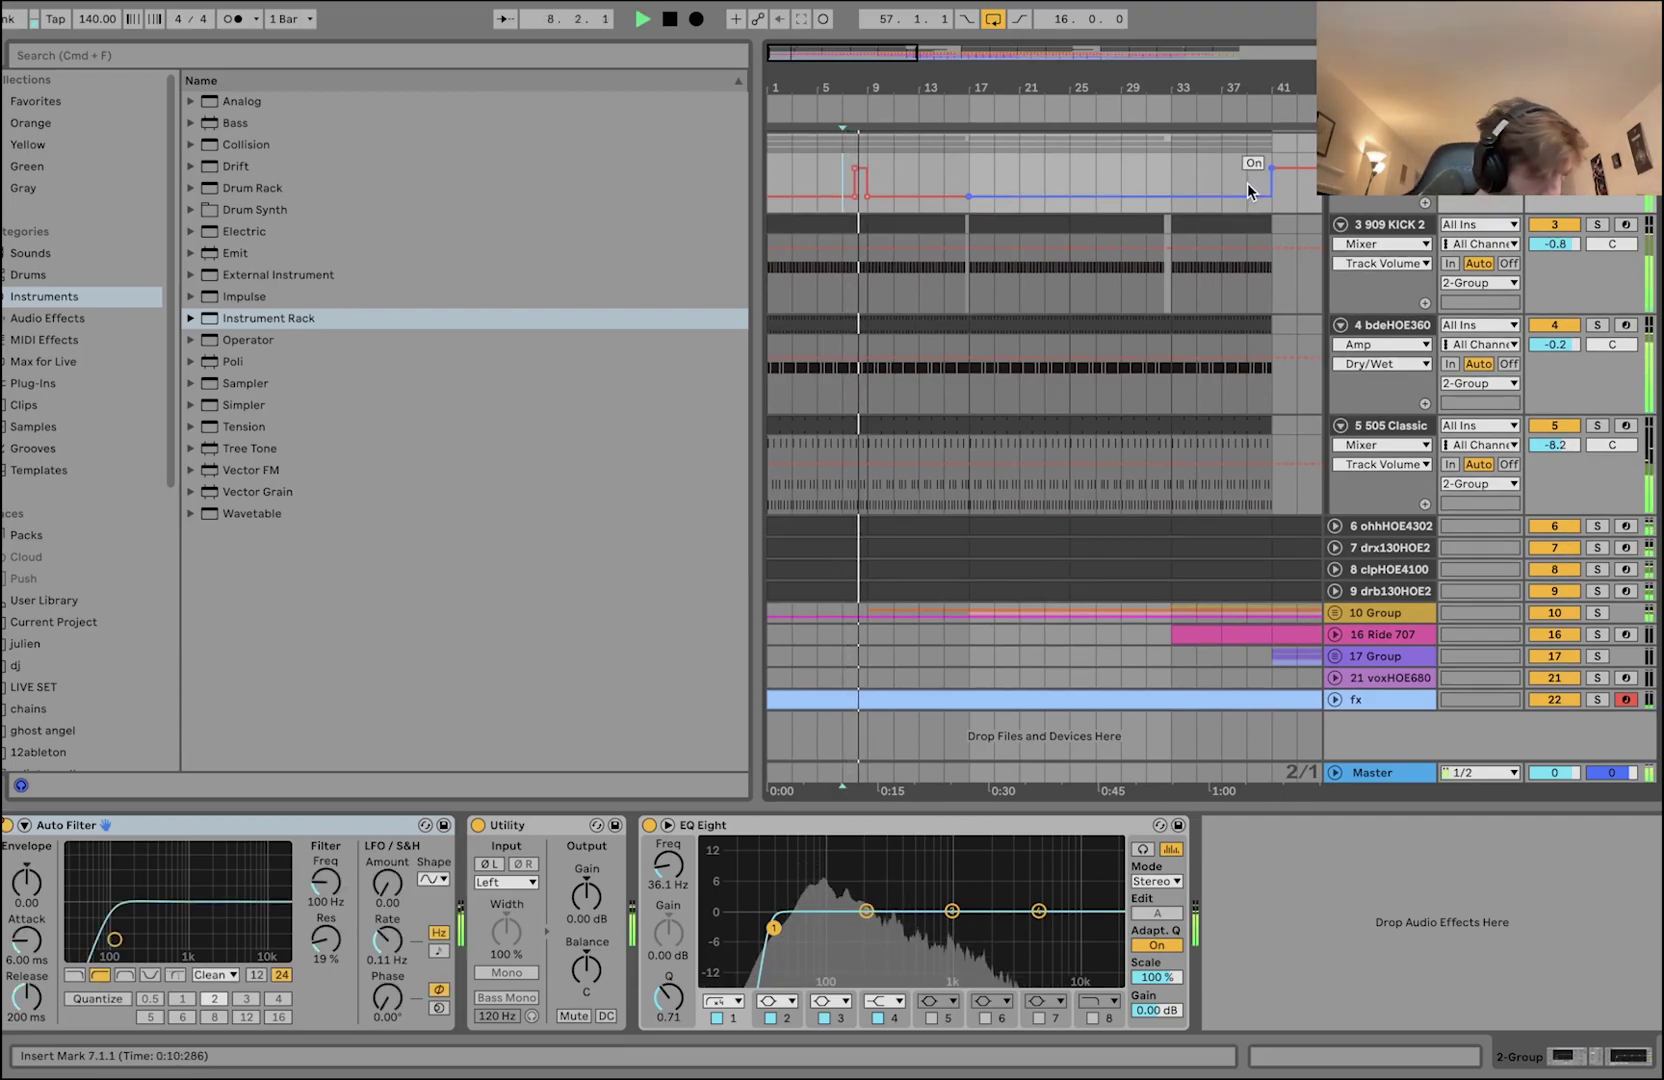
pyautogui.press('space')
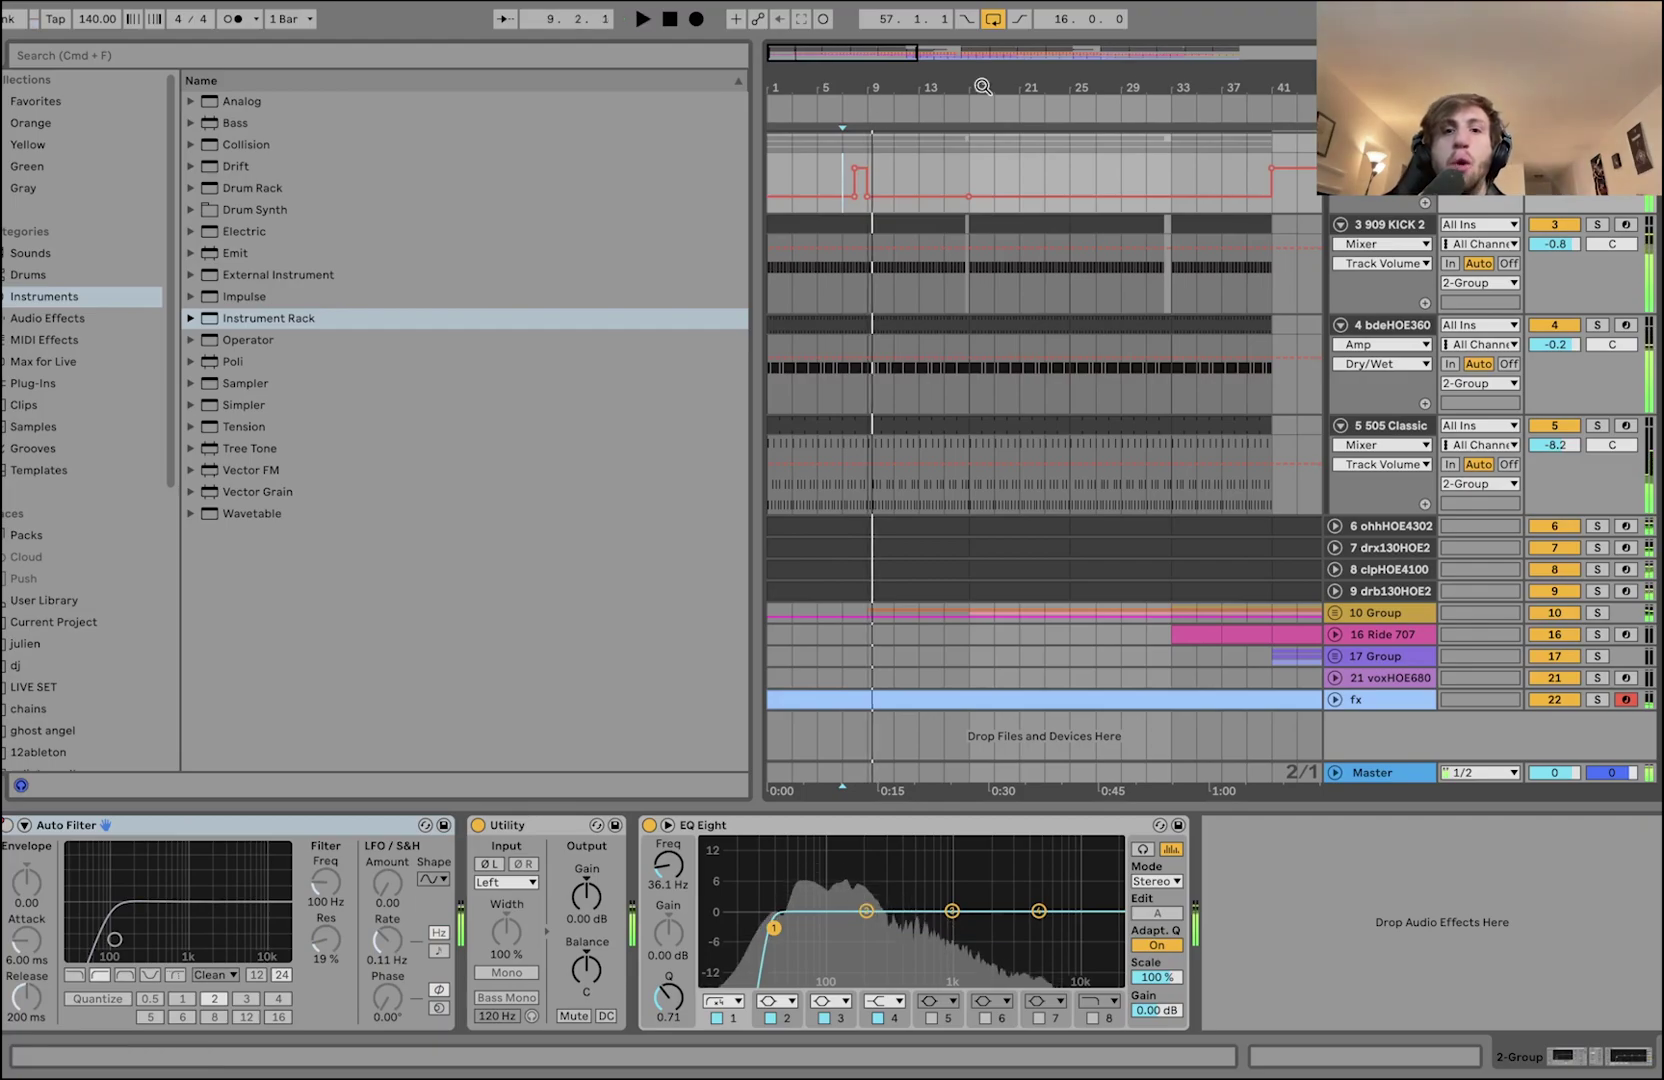
pyautogui.scroll(5, 853, 164)
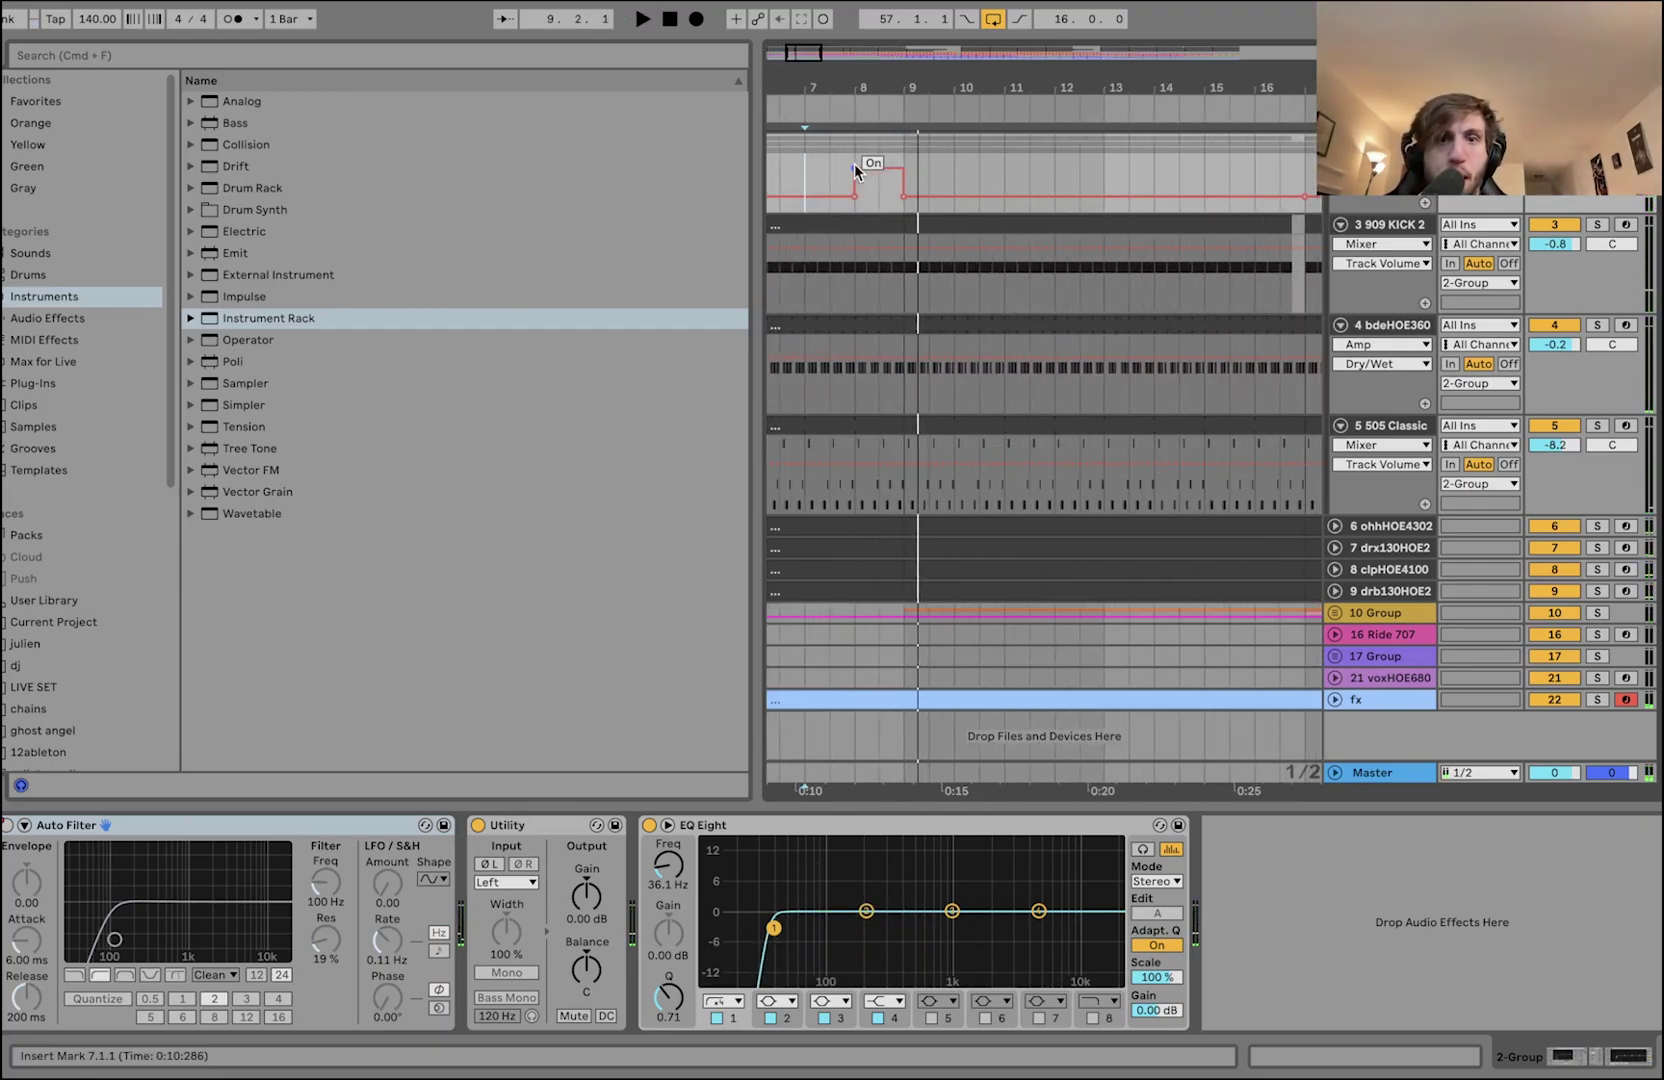
pyautogui.press('space')
pyautogui.scroll(-7, 852, 142)
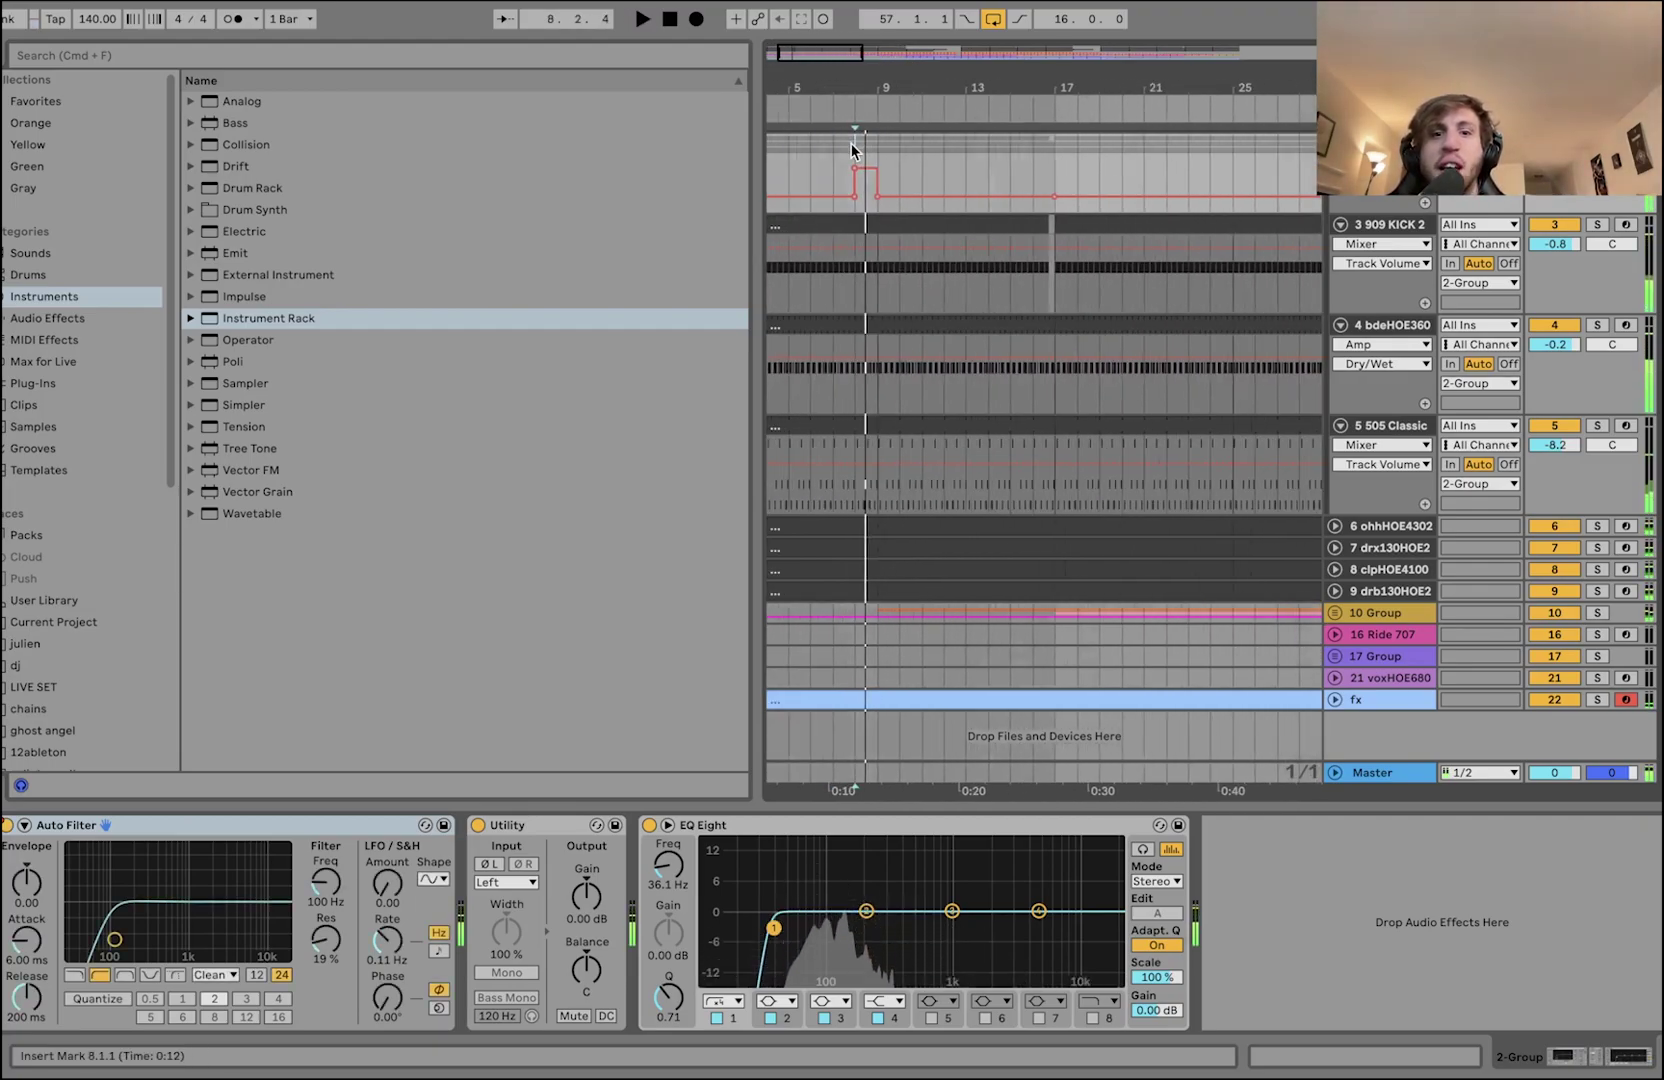
pyautogui.scroll(-2, 852, 143)
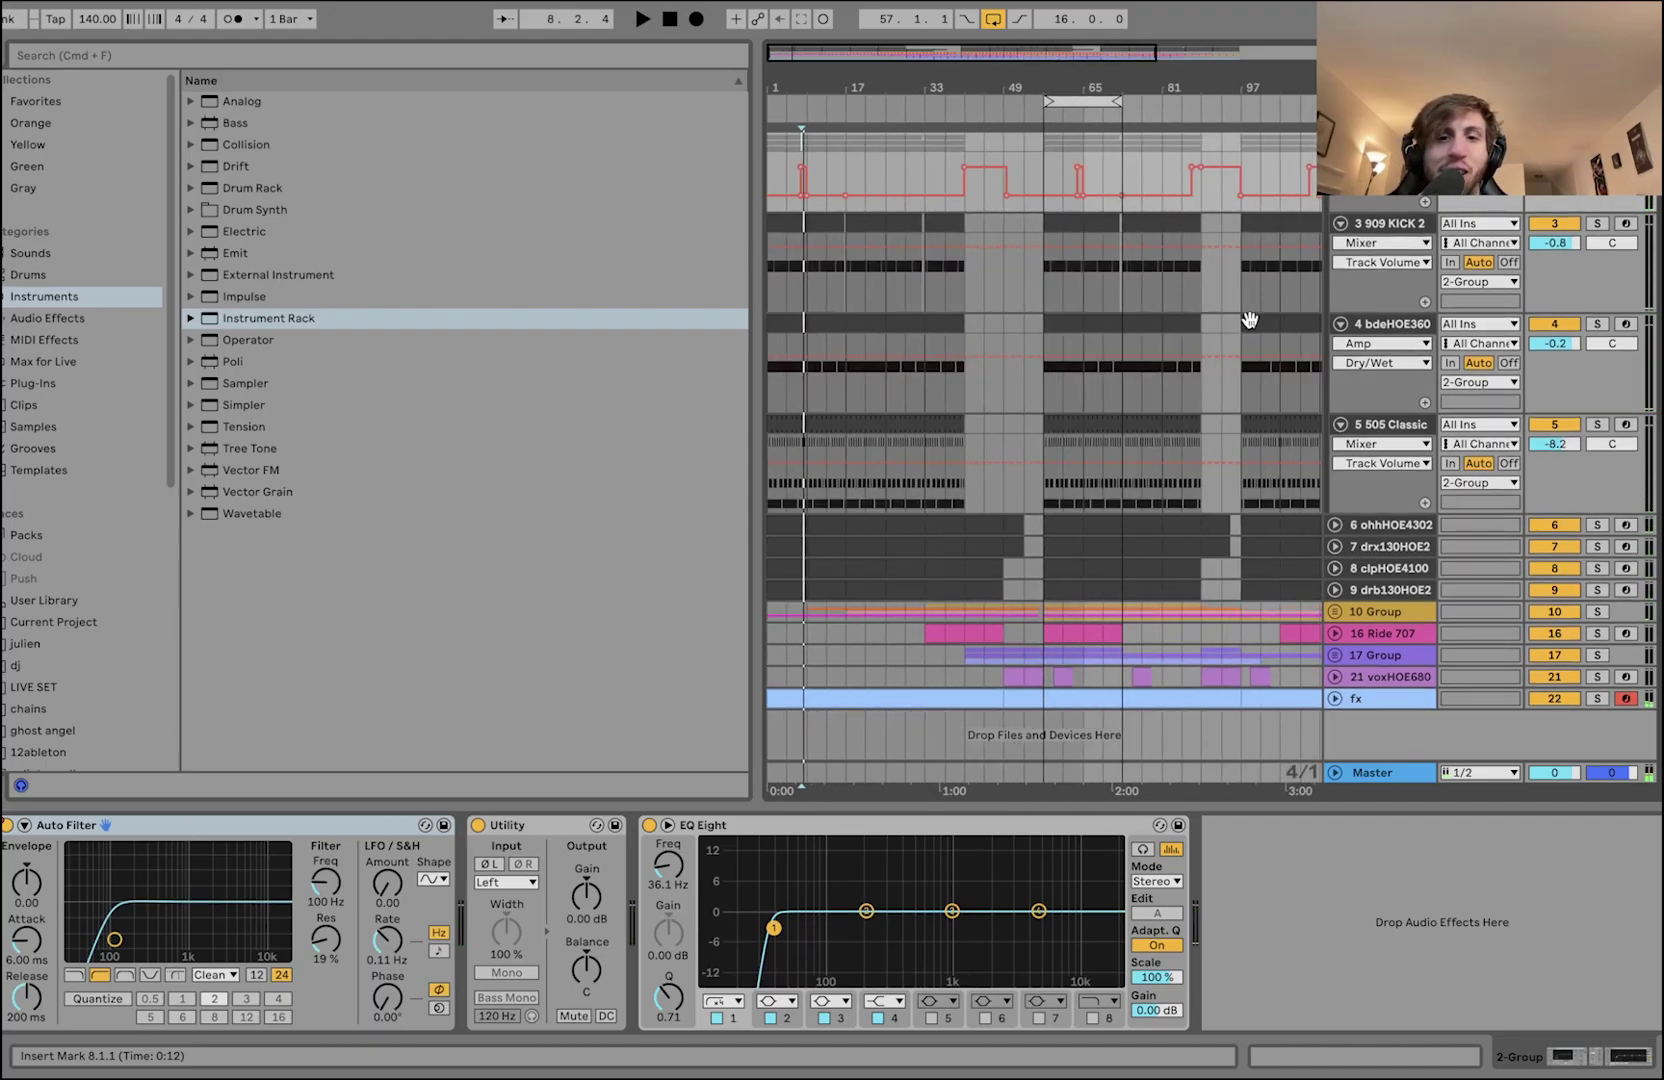
# - Unfold and solo the 10 Group, and collapse the lanes of its tracks 11 to 15
pyautogui.click(1360, 613)
pyautogui.click(1336, 611)
pyautogui.scroll(-5, 1225, 554)
pyautogui.scroll(-3, 1215, 416)
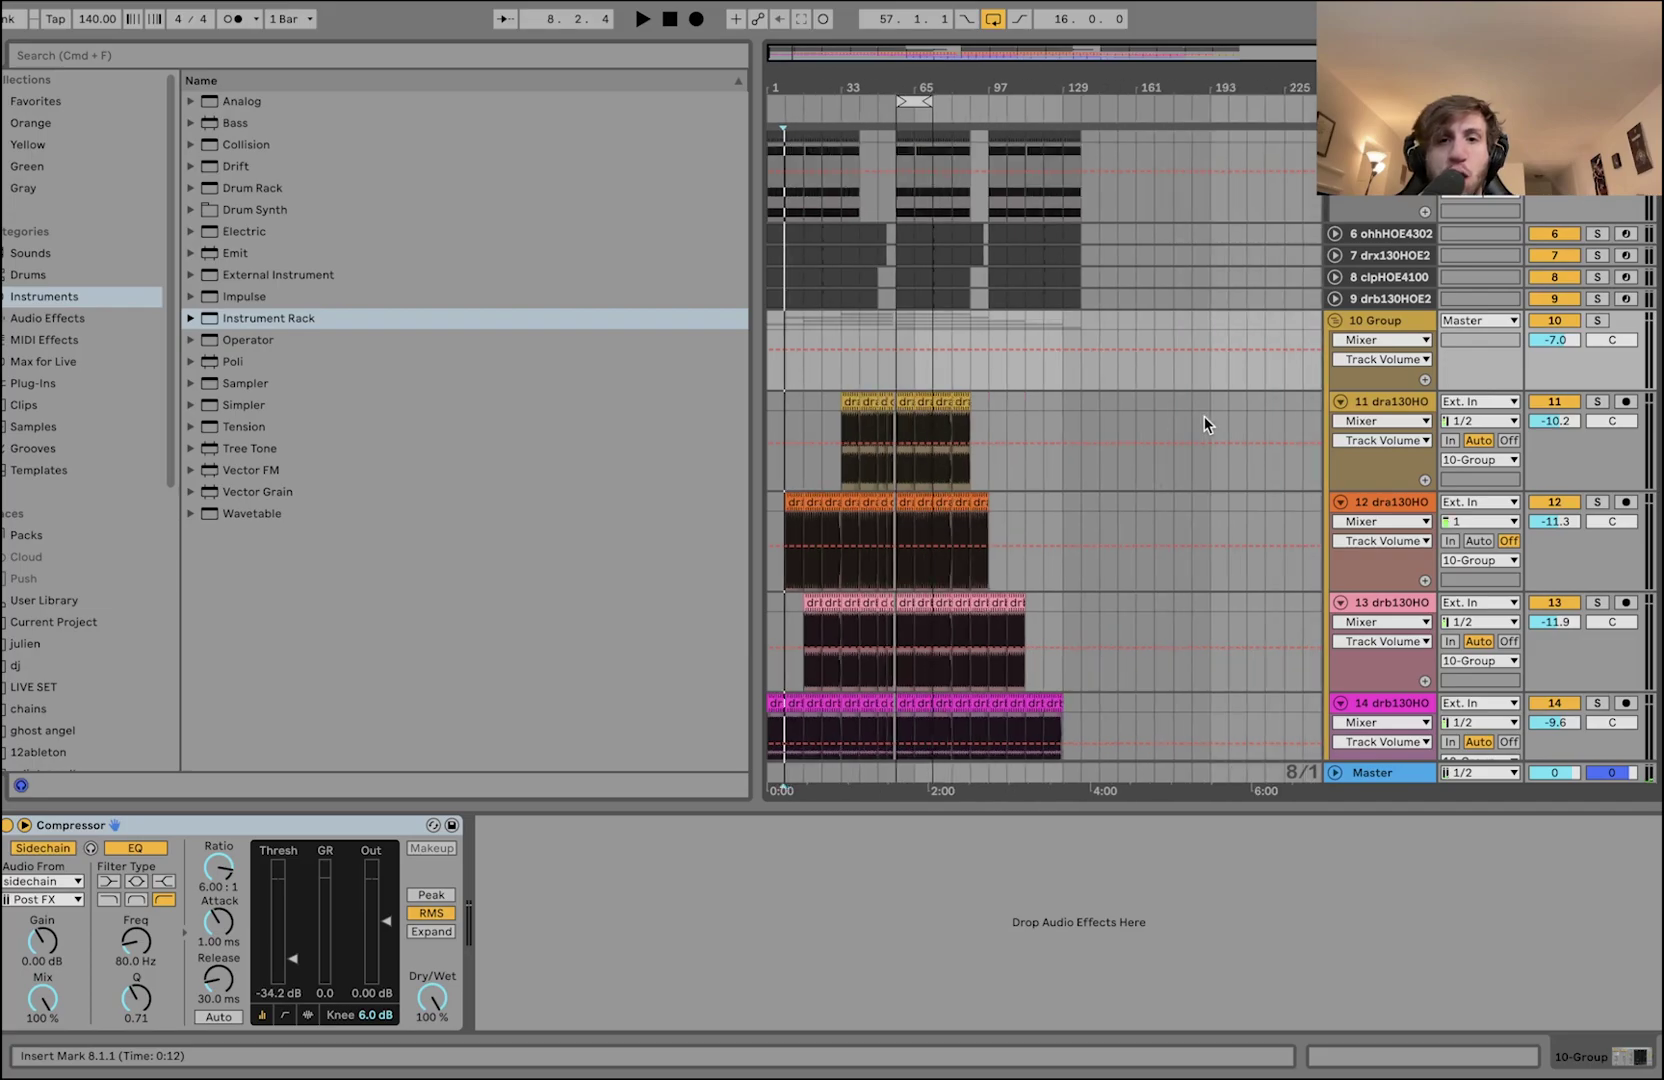
pyautogui.click(1594, 320)
pyautogui.click(1368, 400)
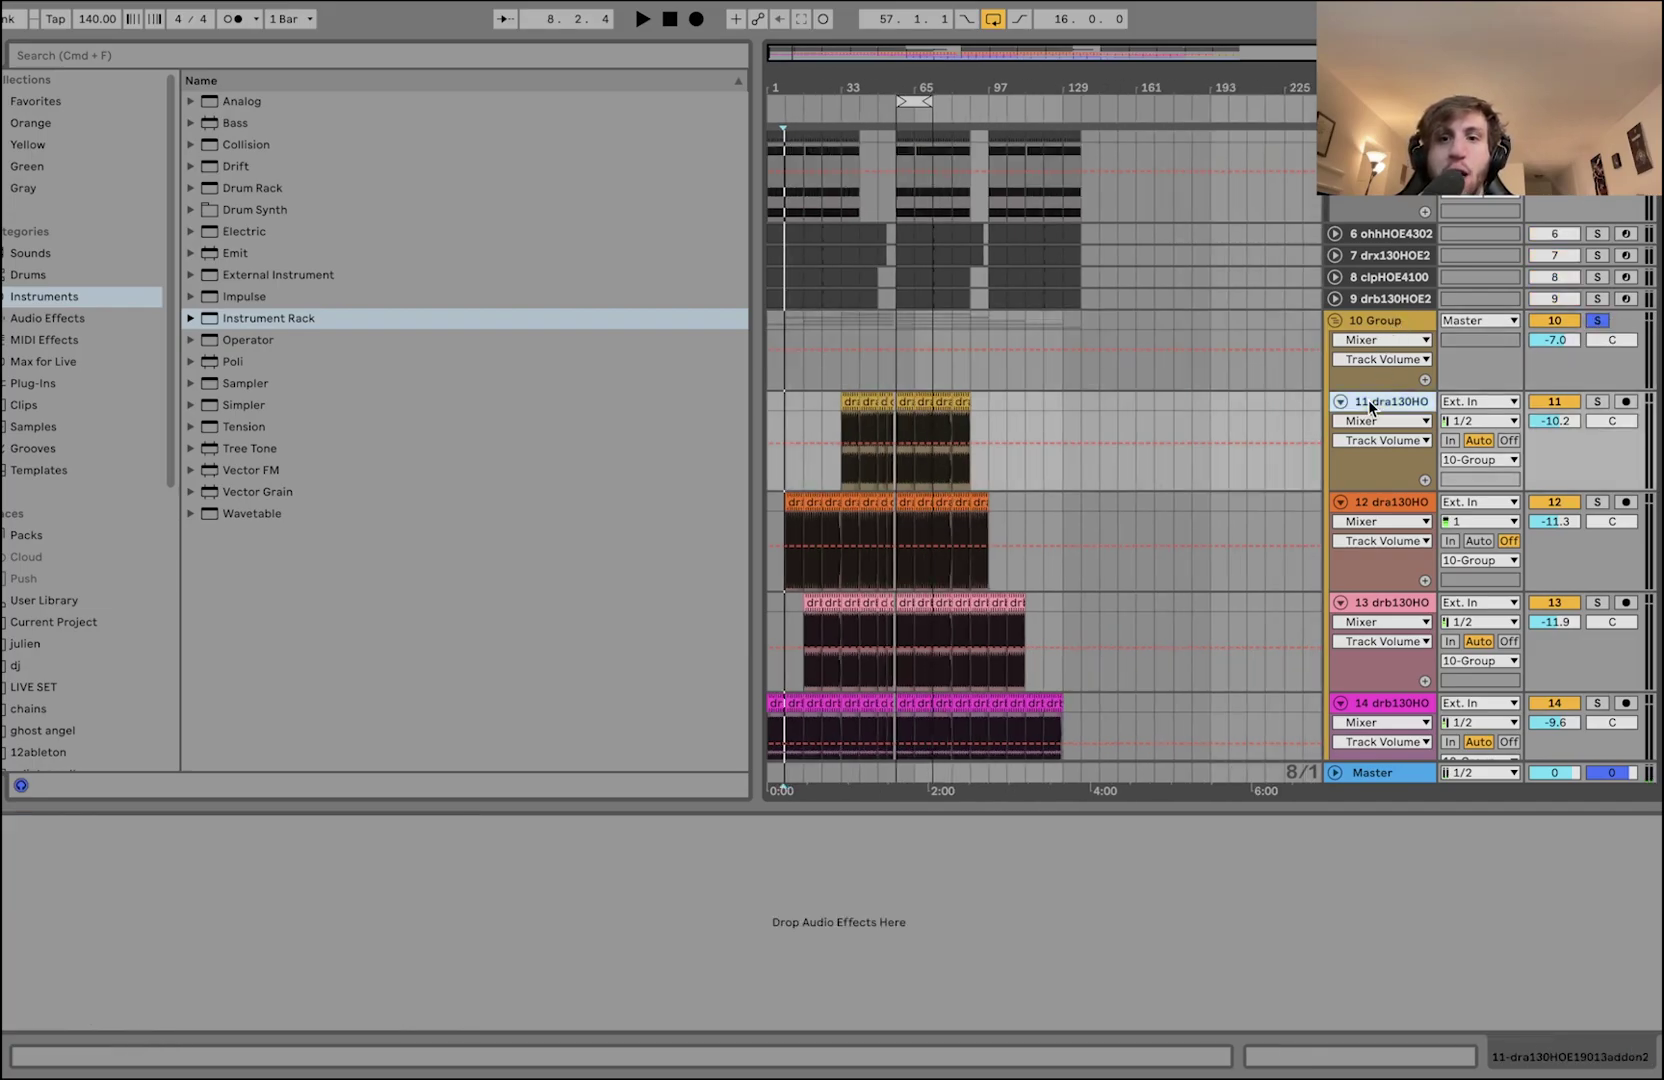
pyautogui.press('super+a')
pyautogui.press('u')
# - Audition the soloed 10 Group from bar 9, bar 19, about bar 35 and bar 57 to hear its layers build up
pyautogui.click(900, 365)
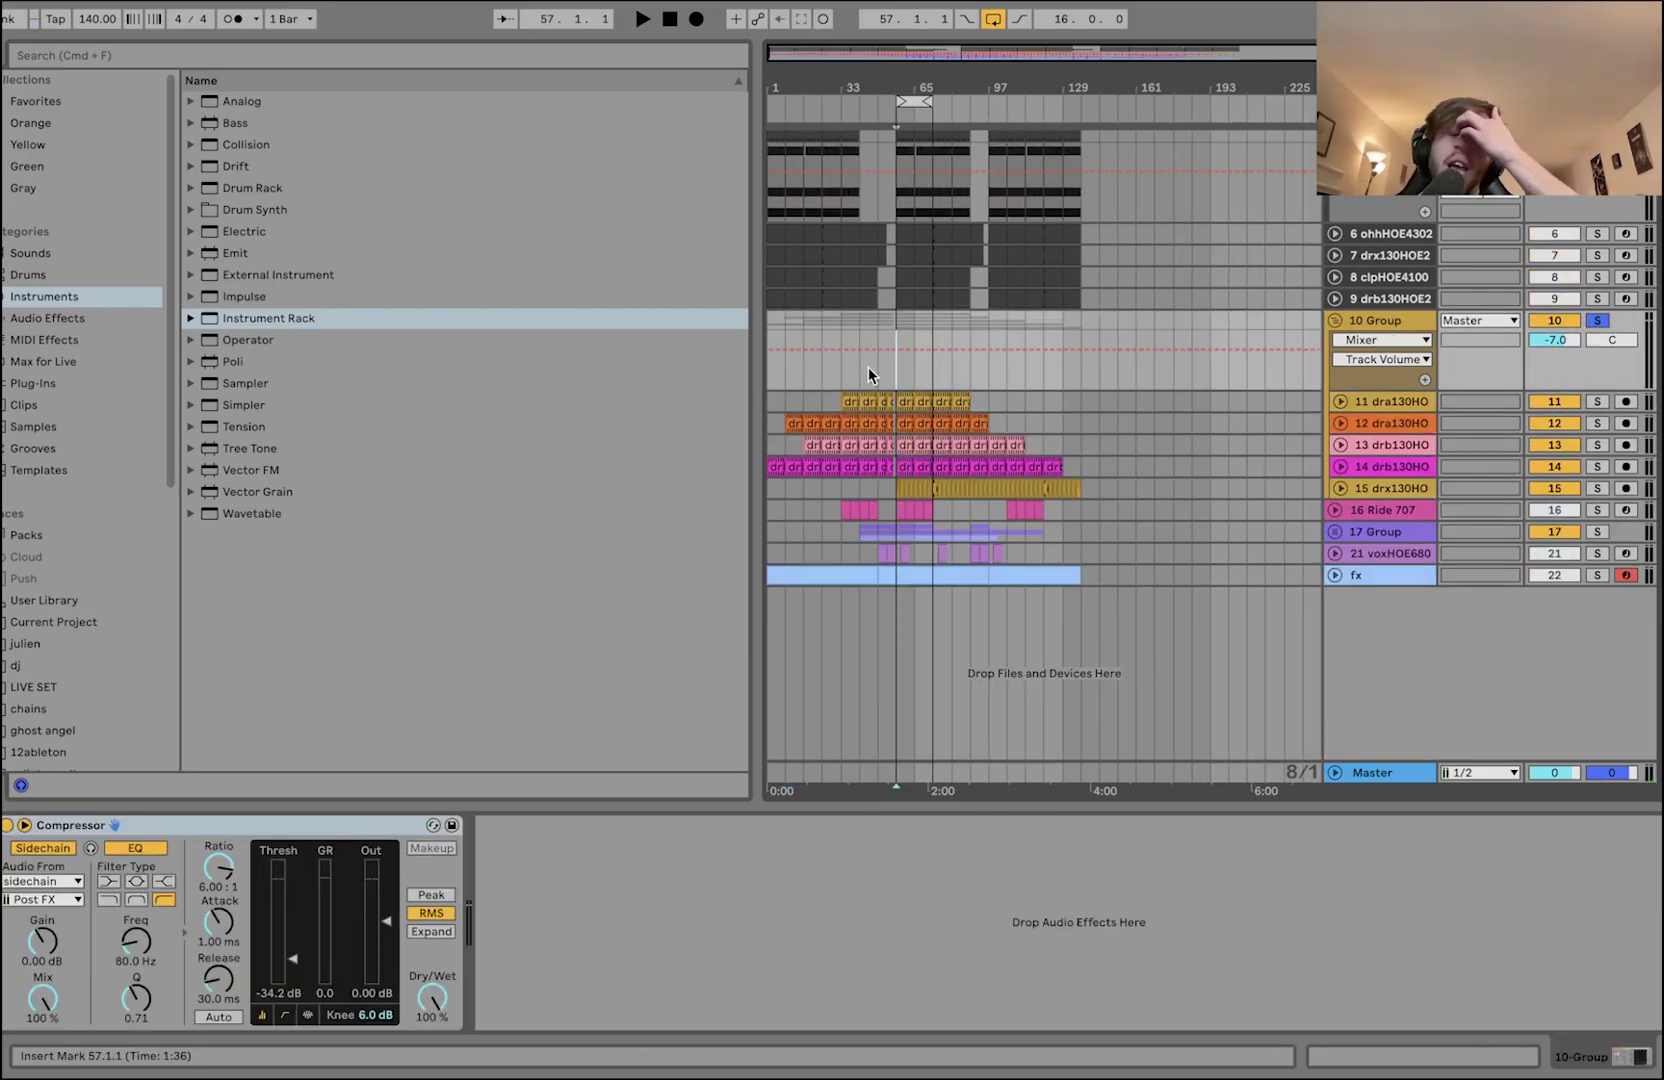
pyautogui.scroll(4, 766, 376)
pyautogui.click(794, 378)
pyautogui.scroll(2, 794, 378)
pyautogui.click(812, 377)
pyautogui.press('space')
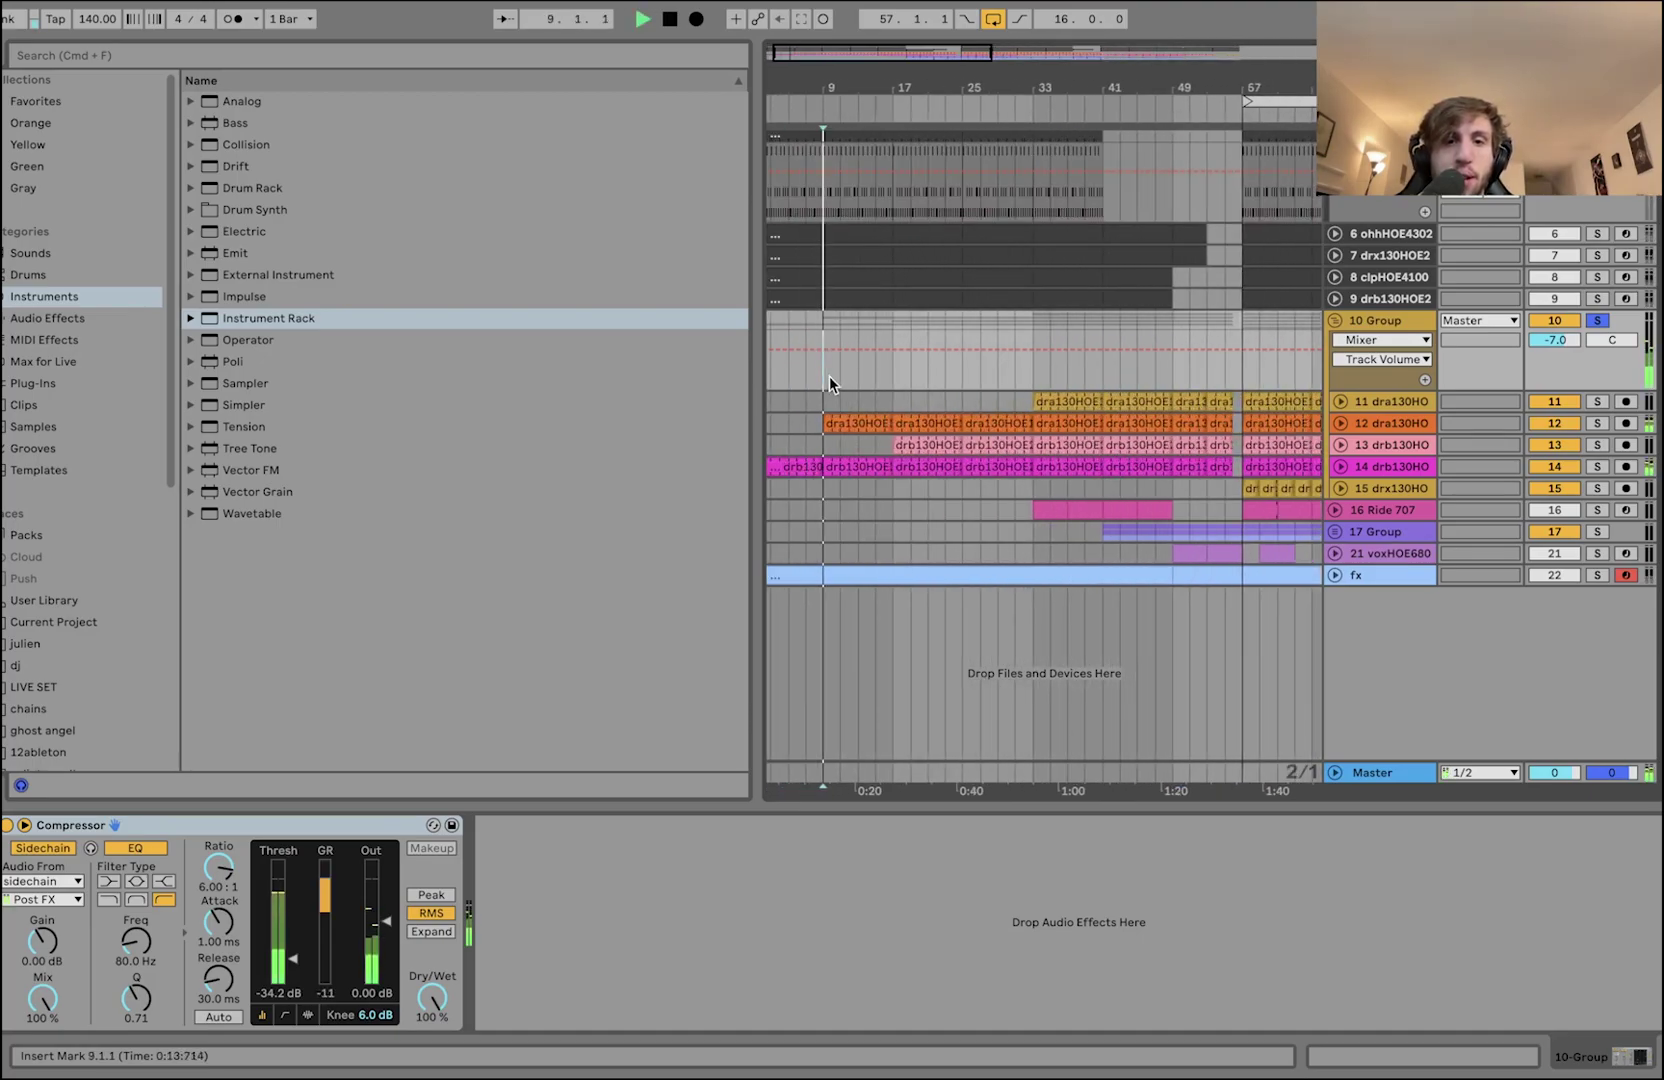
pyautogui.click(913, 376)
pyautogui.press('space')
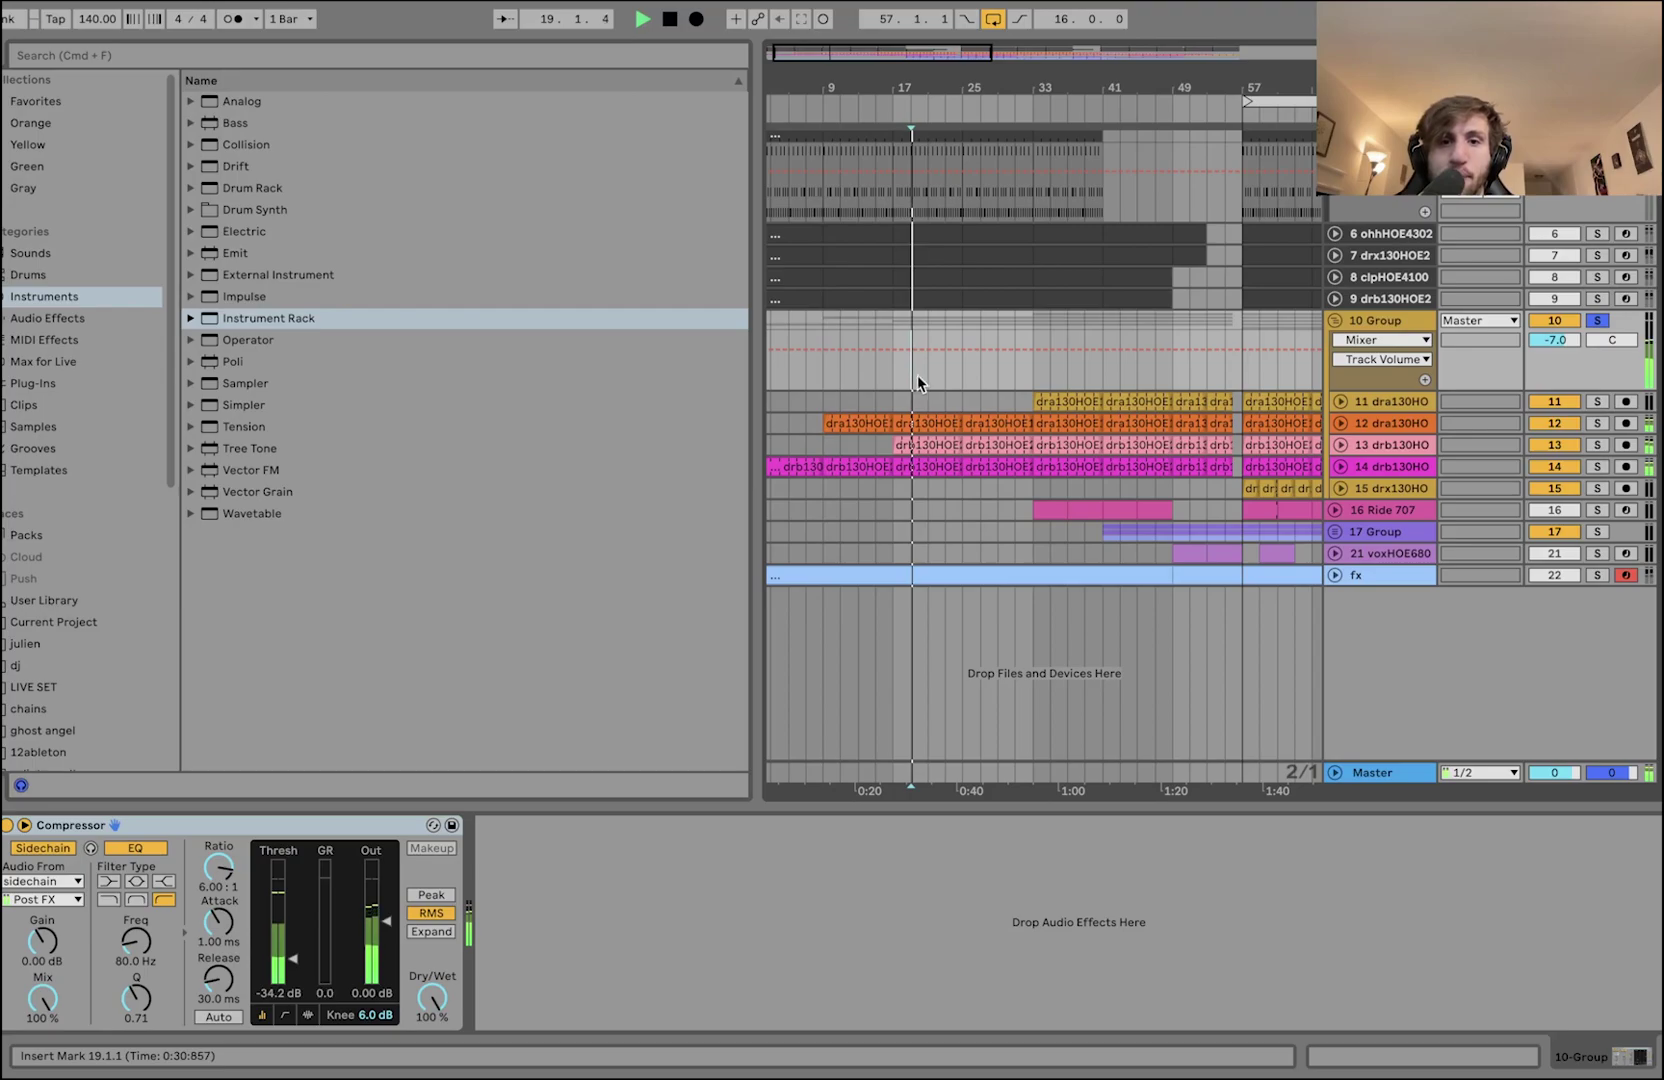
pyautogui.click(1050, 374)
pyautogui.press('space')
pyautogui.click(1244, 377)
pyautogui.press('space')
pyautogui.press('space')
# - Unfold the 17 Group, view its device chain, and reselect the 10 Group before stopping playback
pyautogui.hscroll(3, 1244, 377)
pyautogui.scroll(1, 1244, 377)
pyautogui.hscroll(3, 1244, 378)
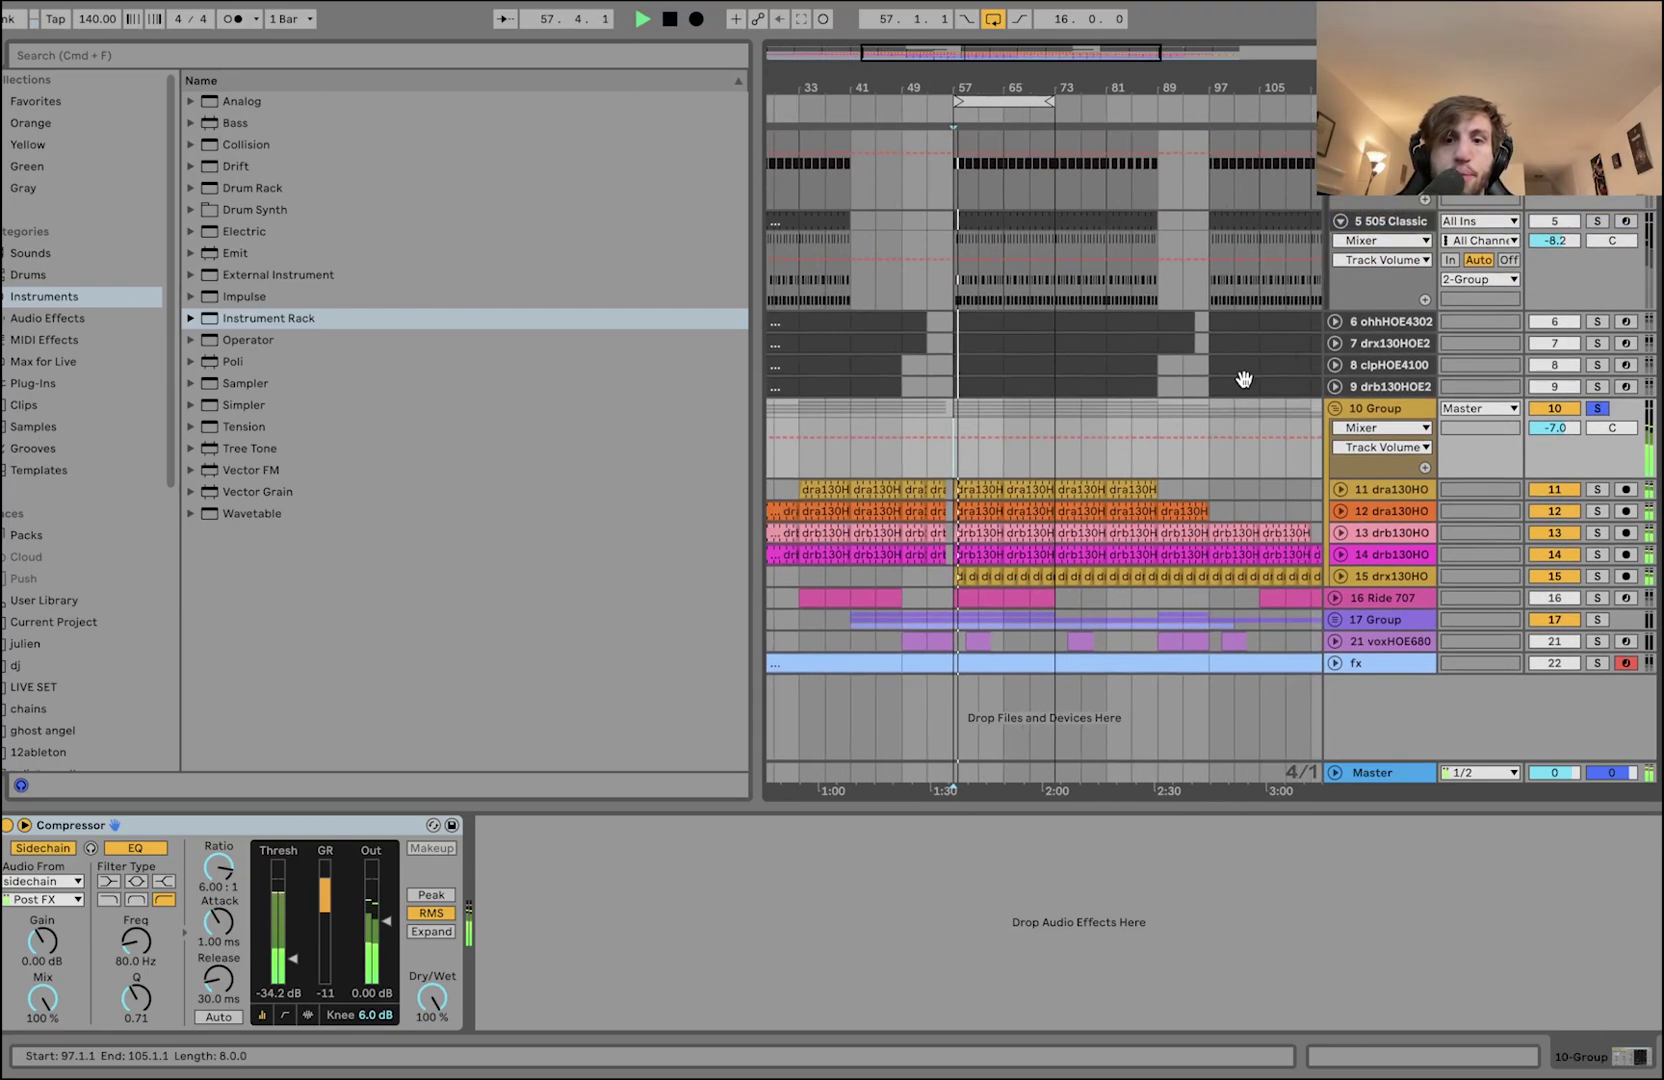
pyautogui.click(1336, 621)
pyautogui.scroll(-3, 1339, 625)
pyautogui.scroll(2, 1342, 627)
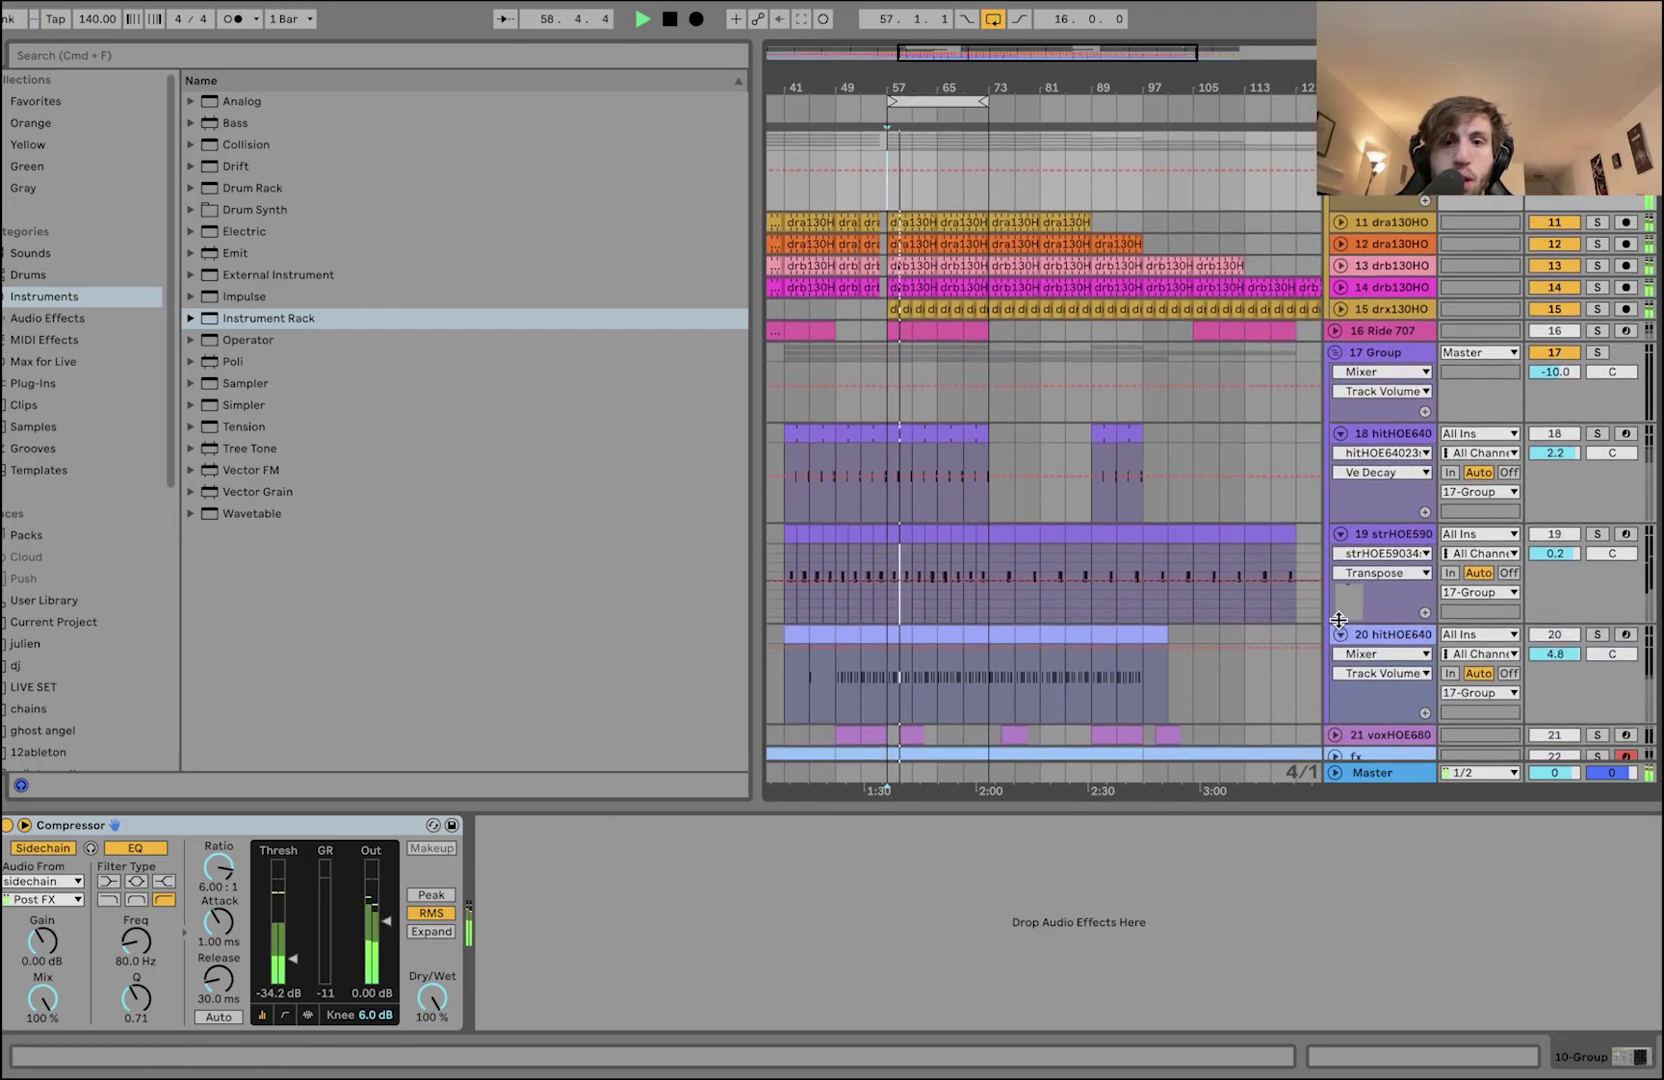
pyautogui.click(1390, 436)
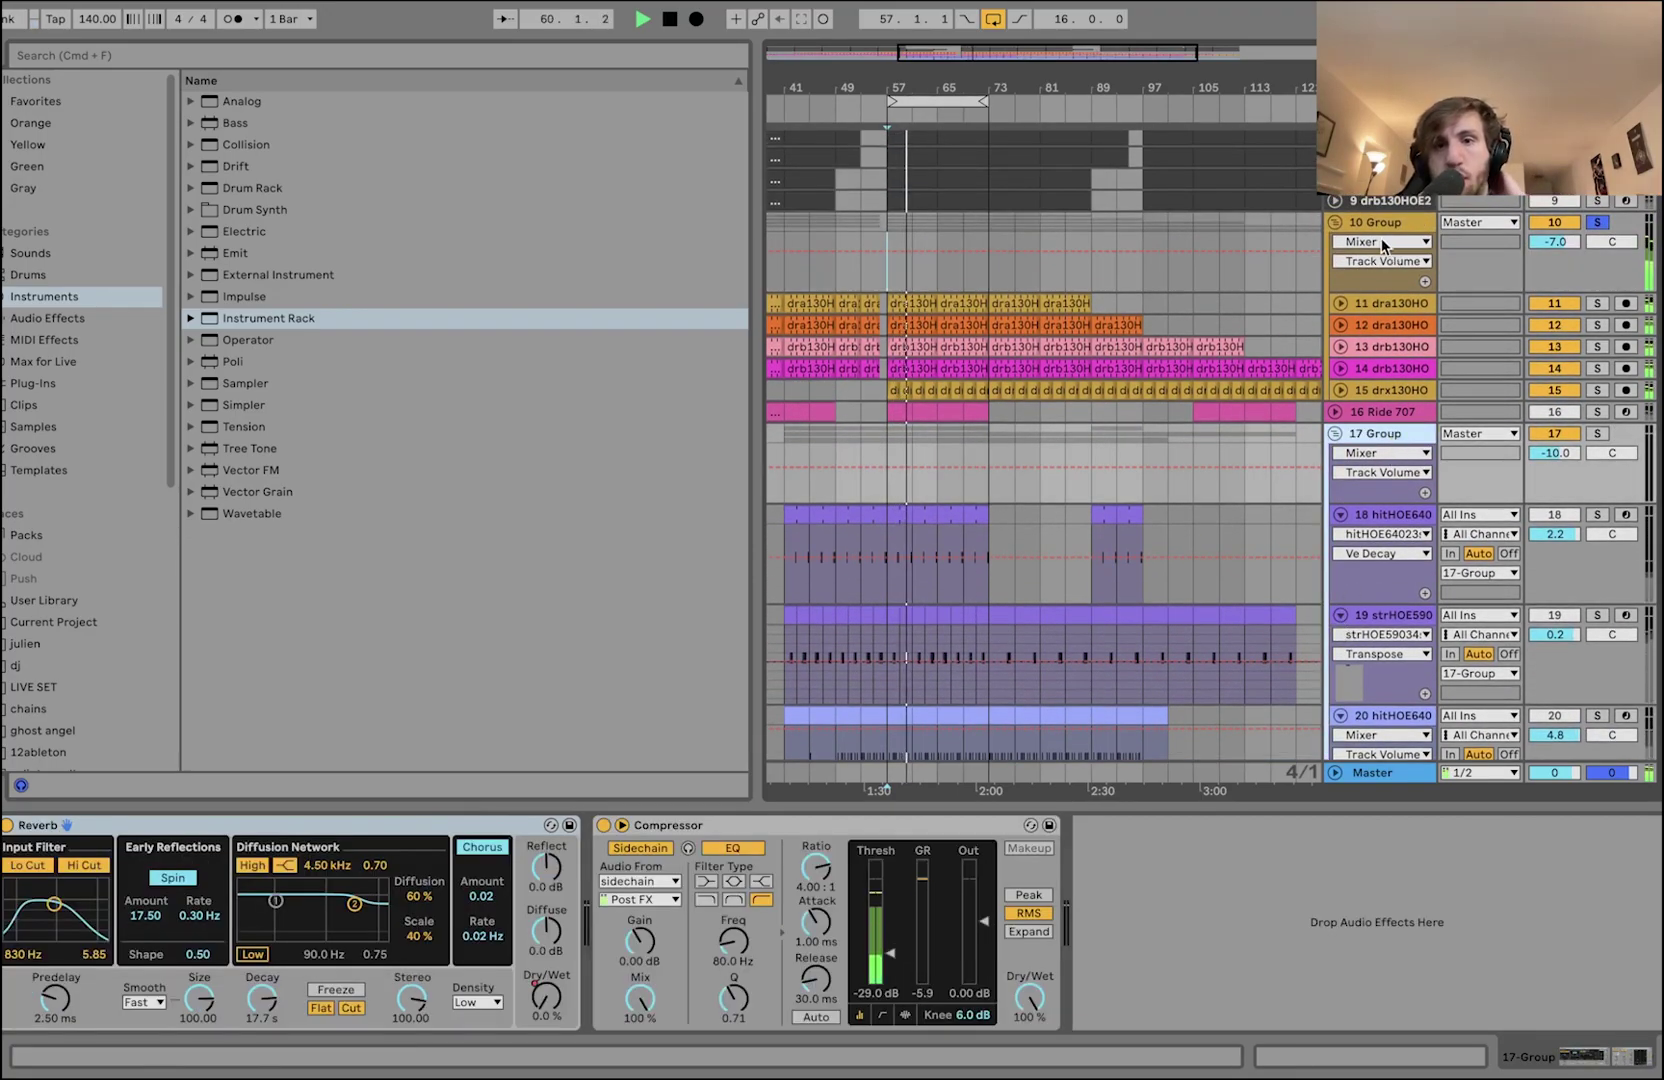
pyautogui.click(1382, 241)
pyautogui.click(1373, 226)
pyautogui.press('space')
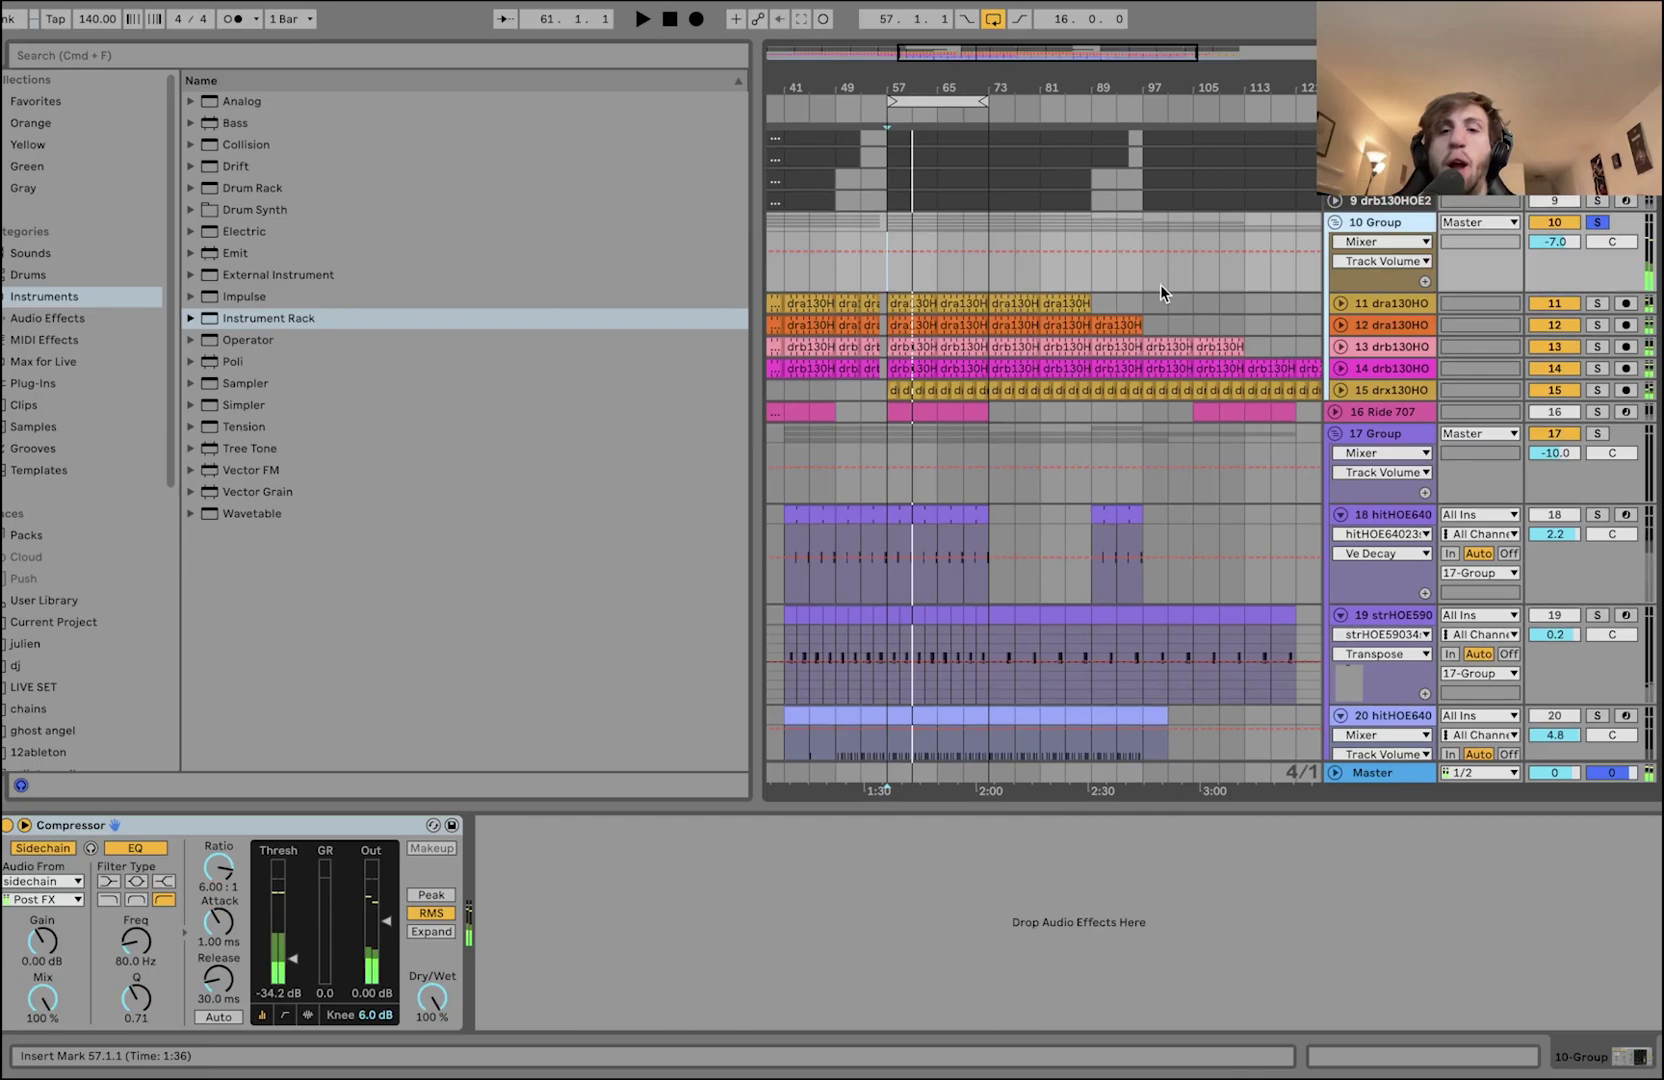
# - Turn off the 10 Group's solo and play the full mix from bar 89 and from bar 97
pyautogui.click(1089, 265)
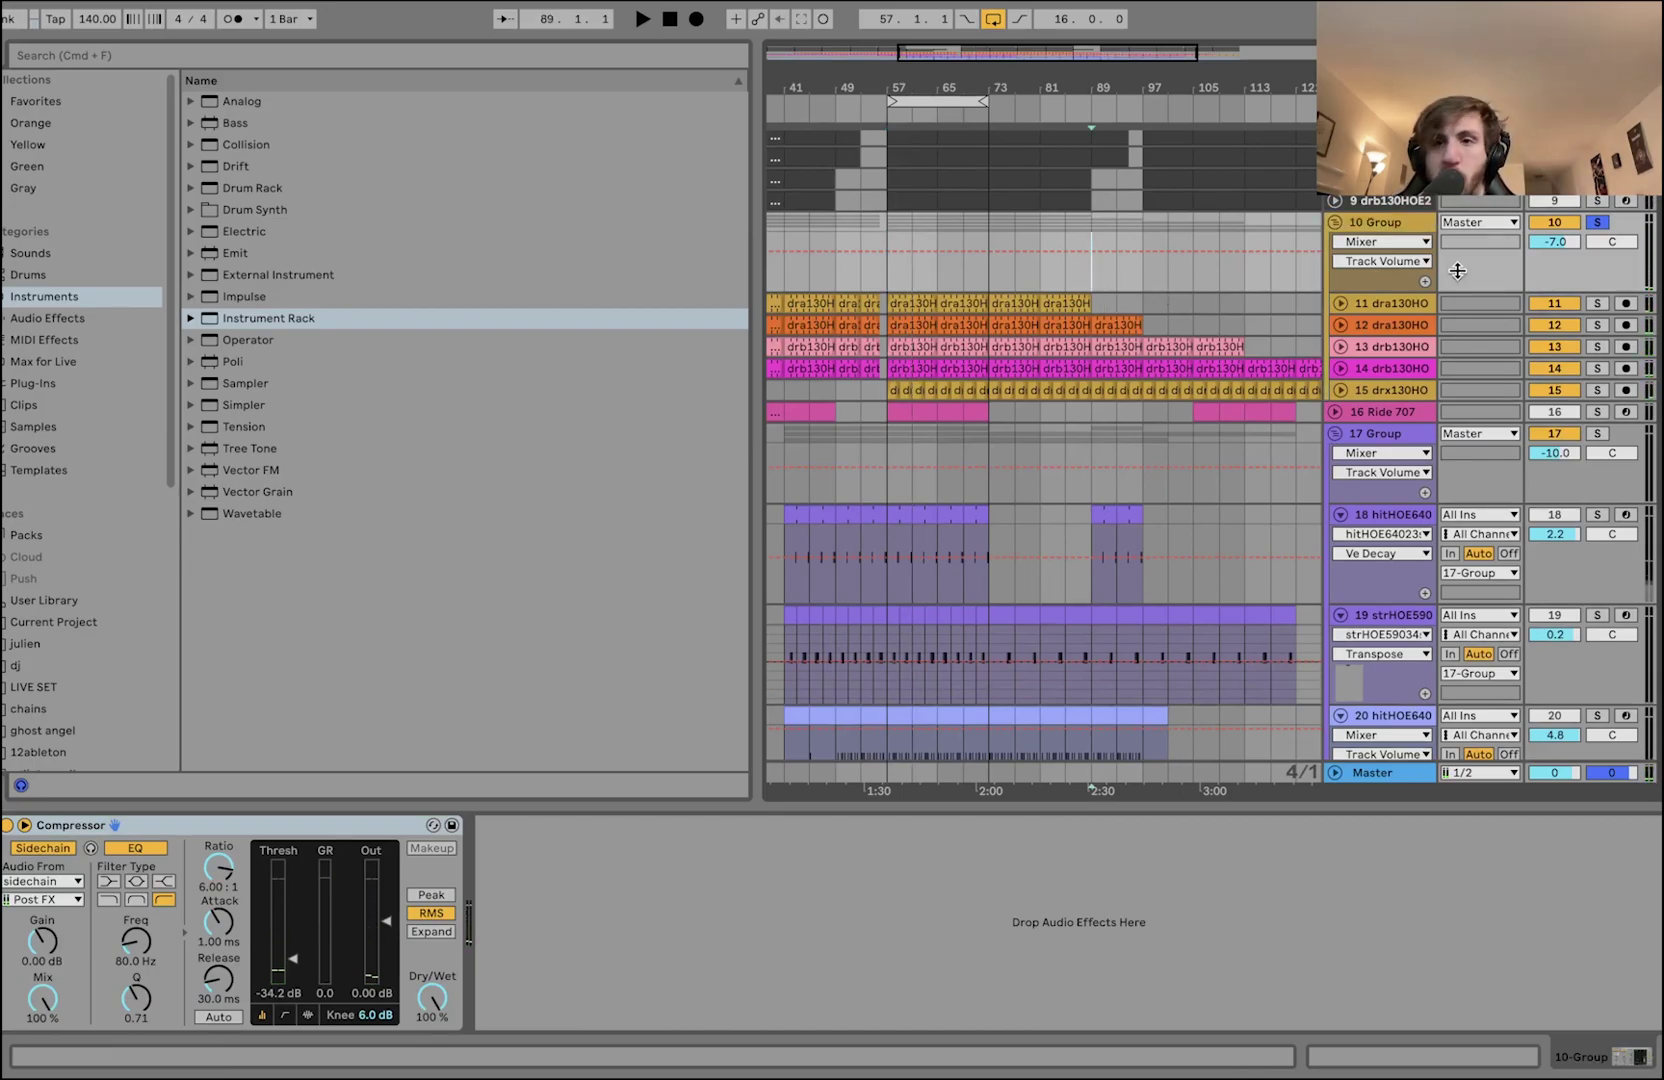
pyautogui.scroll(3, 1166, 305)
pyautogui.hscroll(5, 1166, 306)
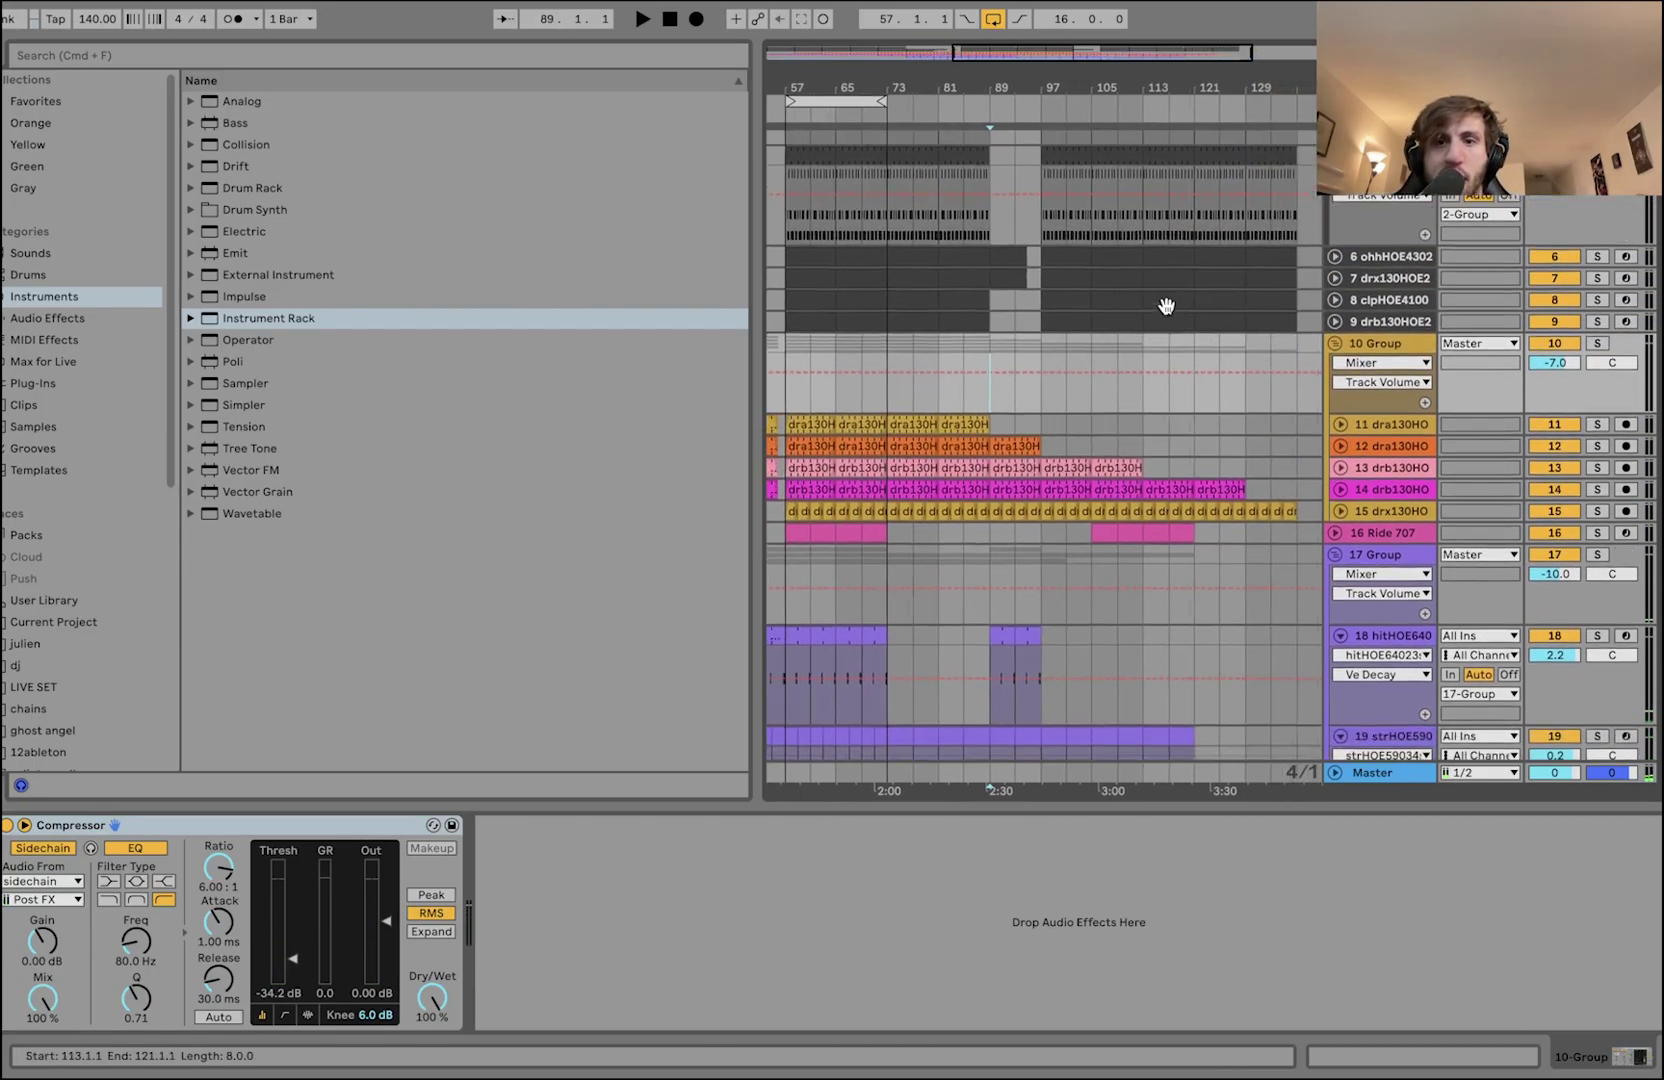
pyautogui.press('space')
pyautogui.scroll(-2, 1166, 310)
pyautogui.scroll(-2, 1166, 306)
pyautogui.press('space')
pyautogui.click(987, 297)
pyautogui.press('space')
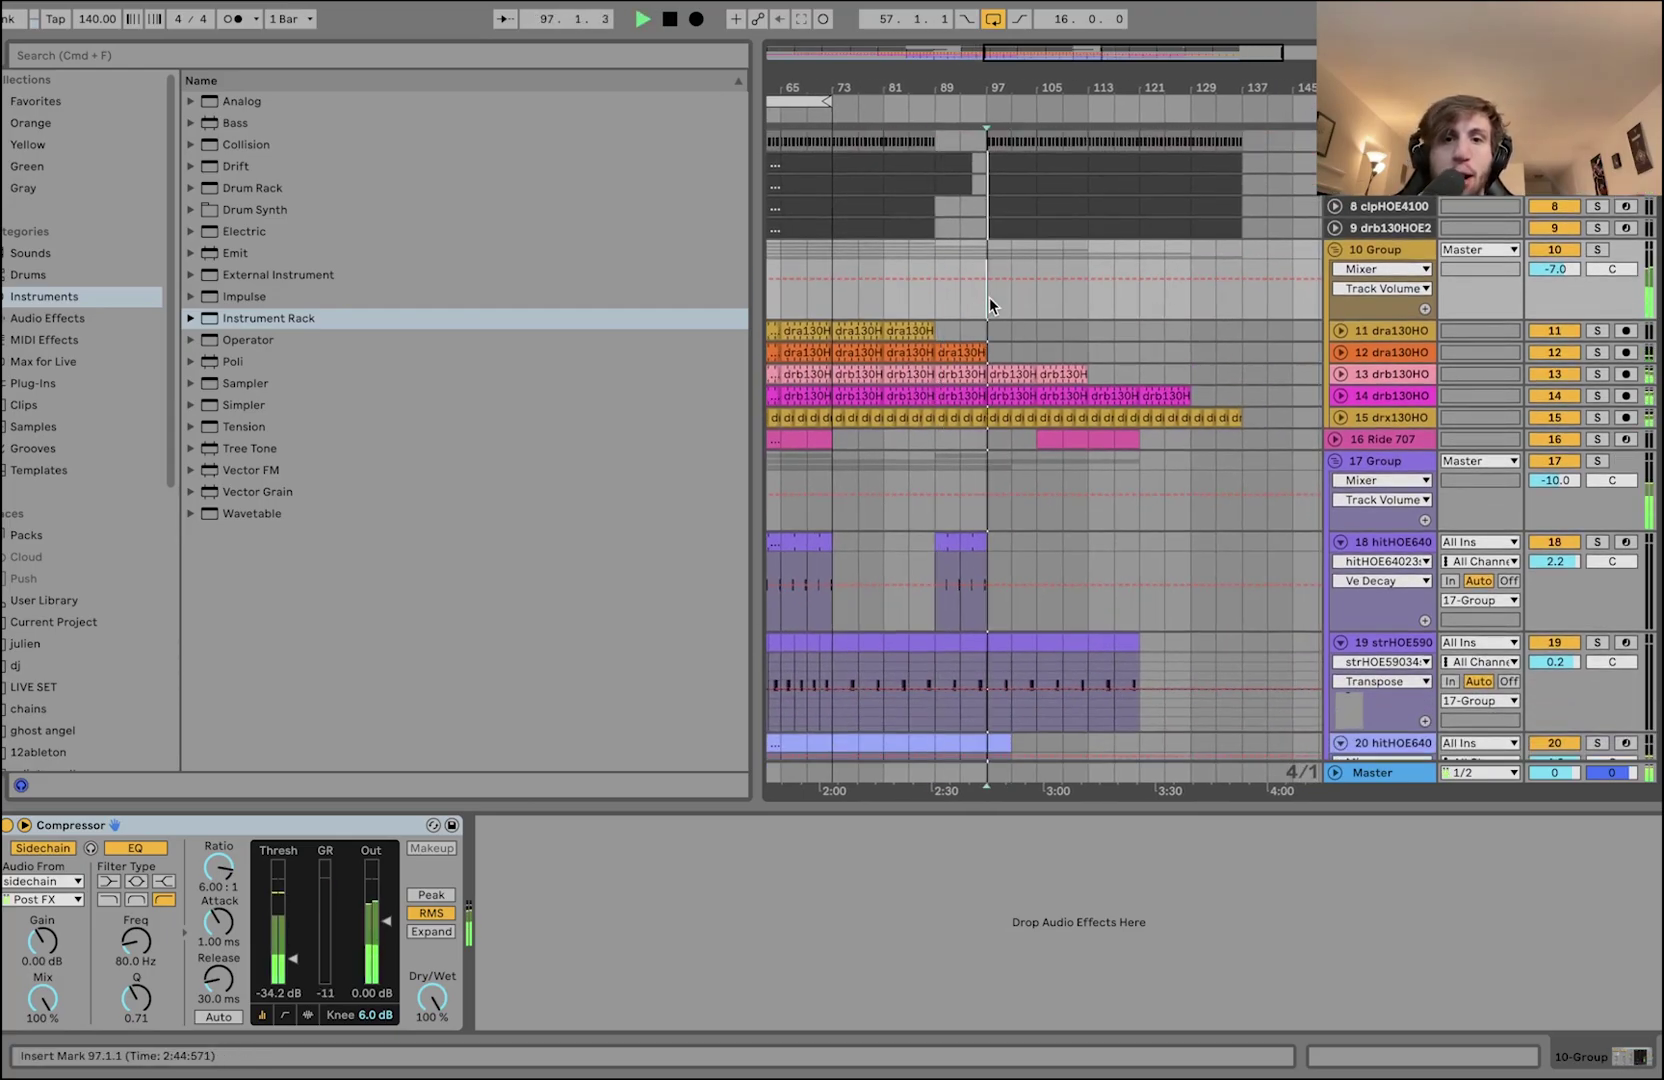
pyautogui.hscroll(-4, 989, 298)
pyautogui.scroll(1, 989, 298)
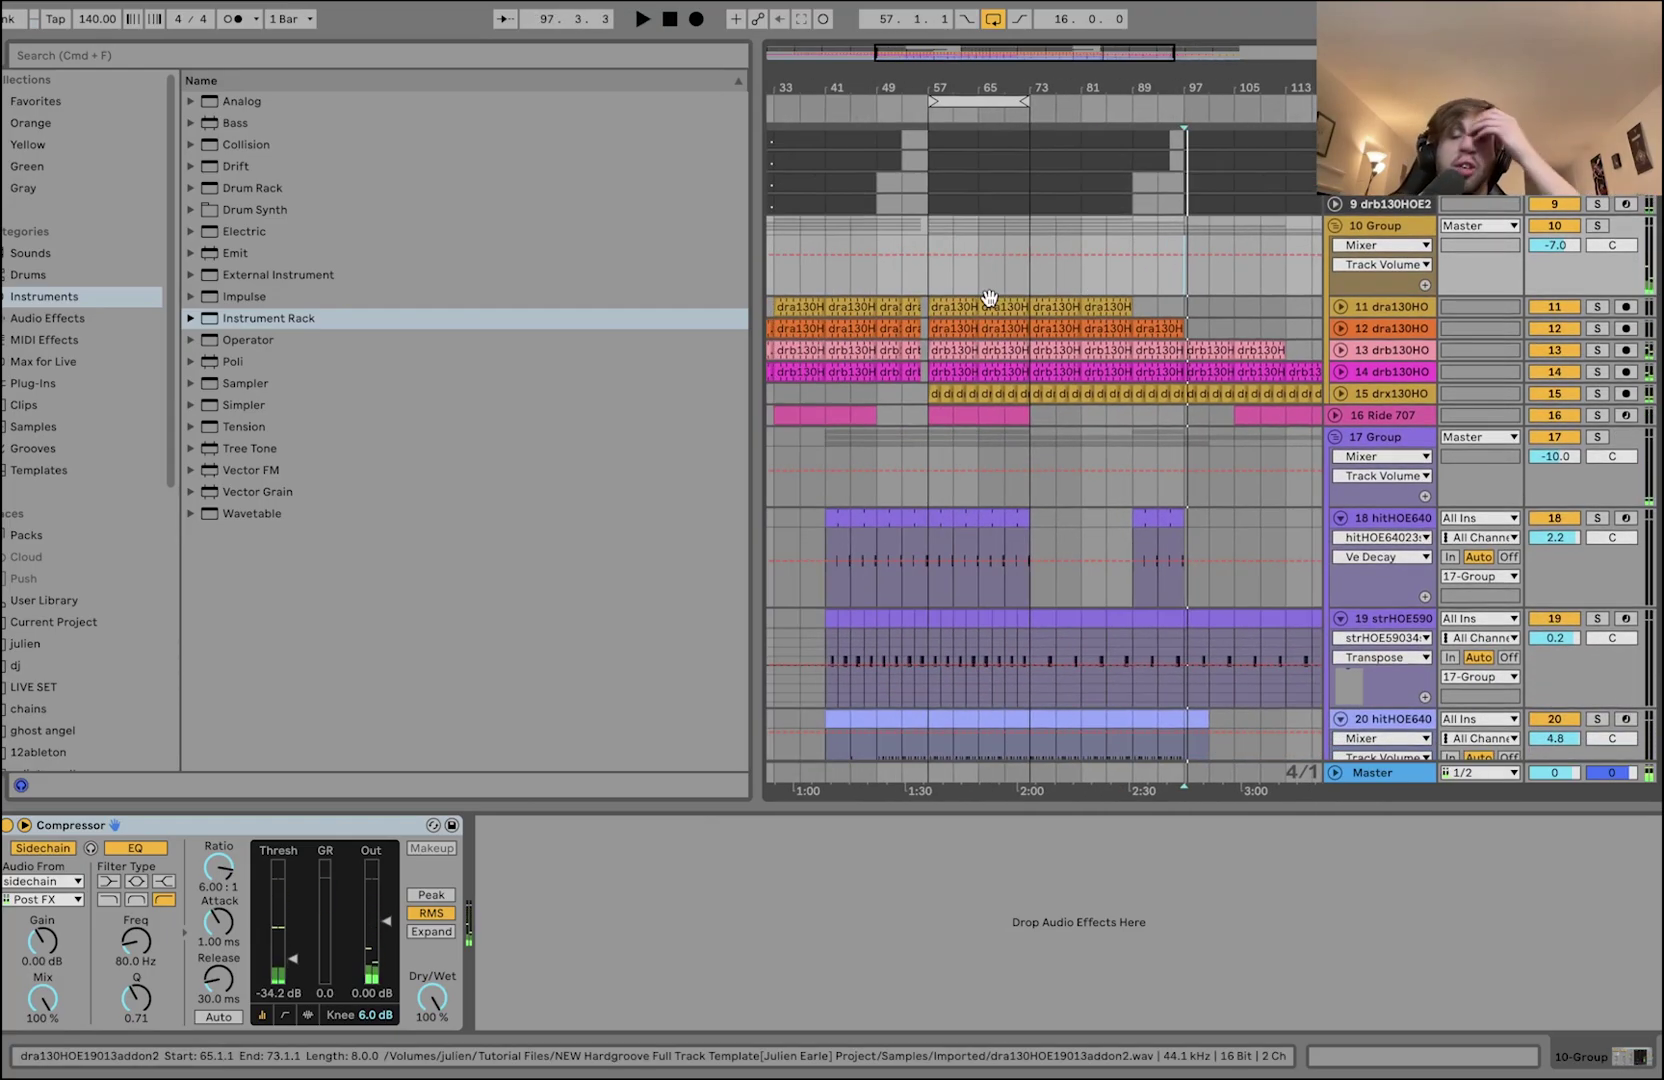
# - Mark the track's sections on the 2-Group by selecting bars 1 to 57, 57 to 97, and 97 to 137 in turn
pyautogui.press('-')
pyautogui.scroll(5, 989, 298)
pyautogui.scroll(2, 920, 198)
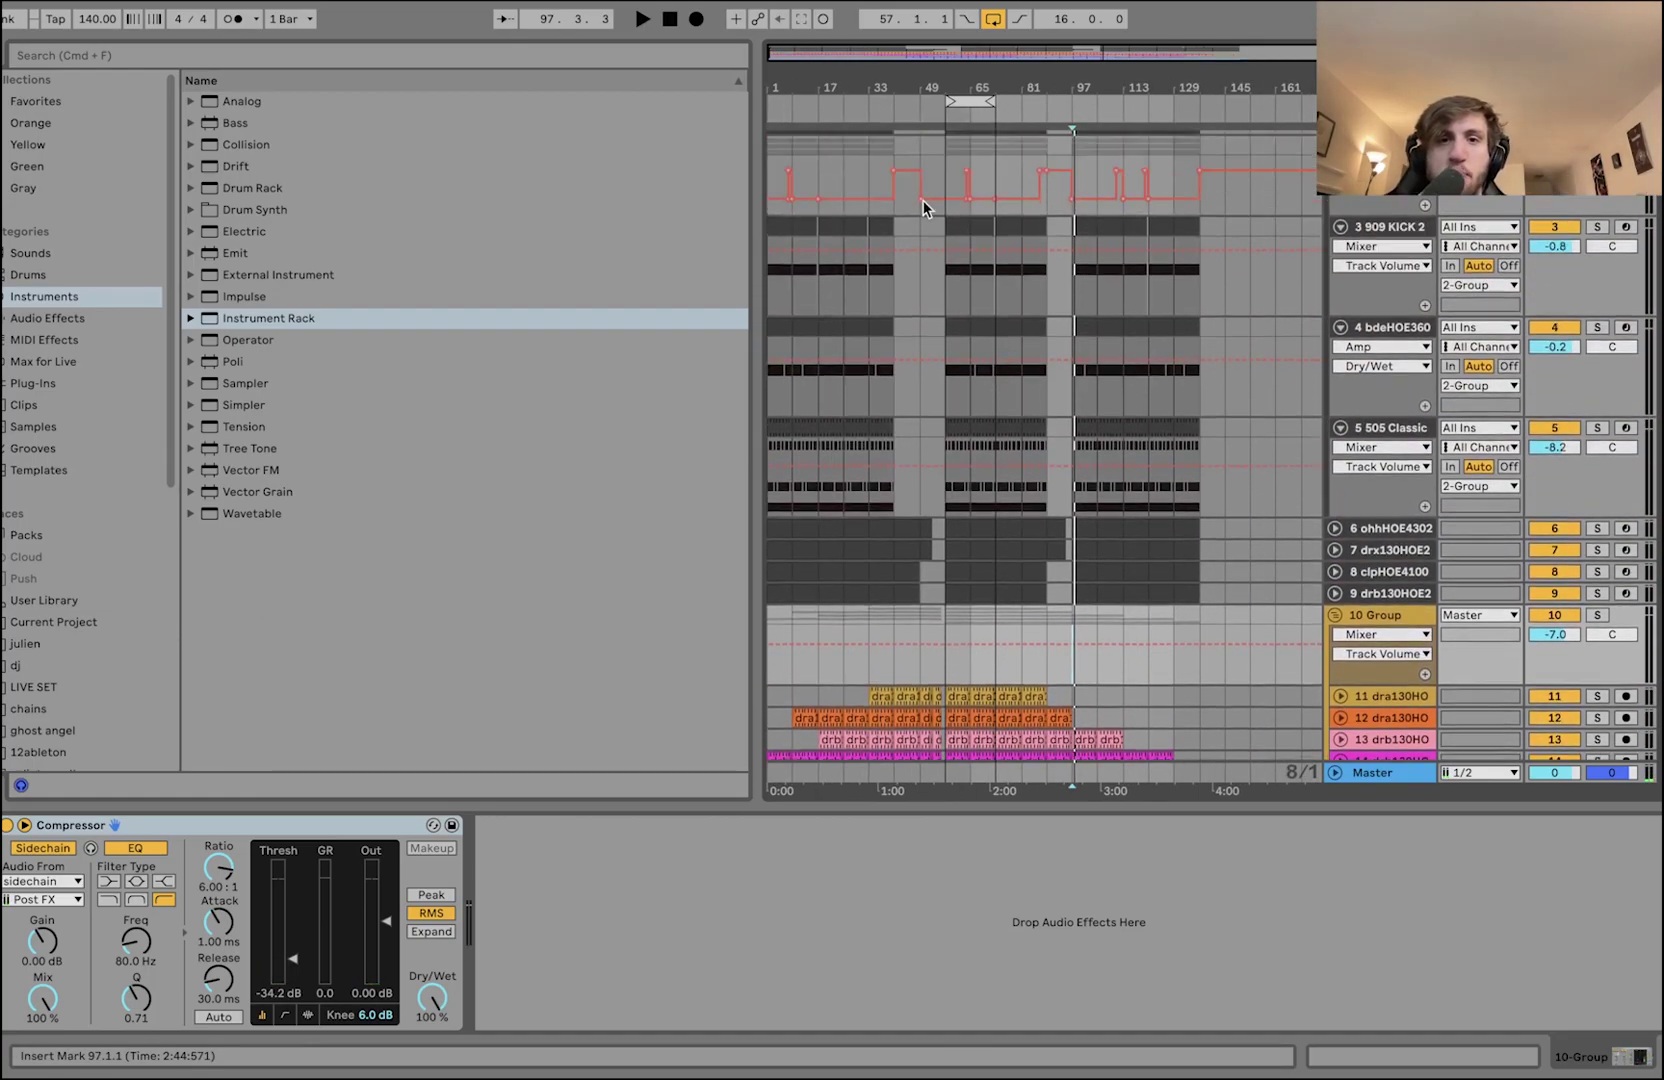
pyautogui.moveTo(942, 162); pyautogui.dragTo(748, 174)
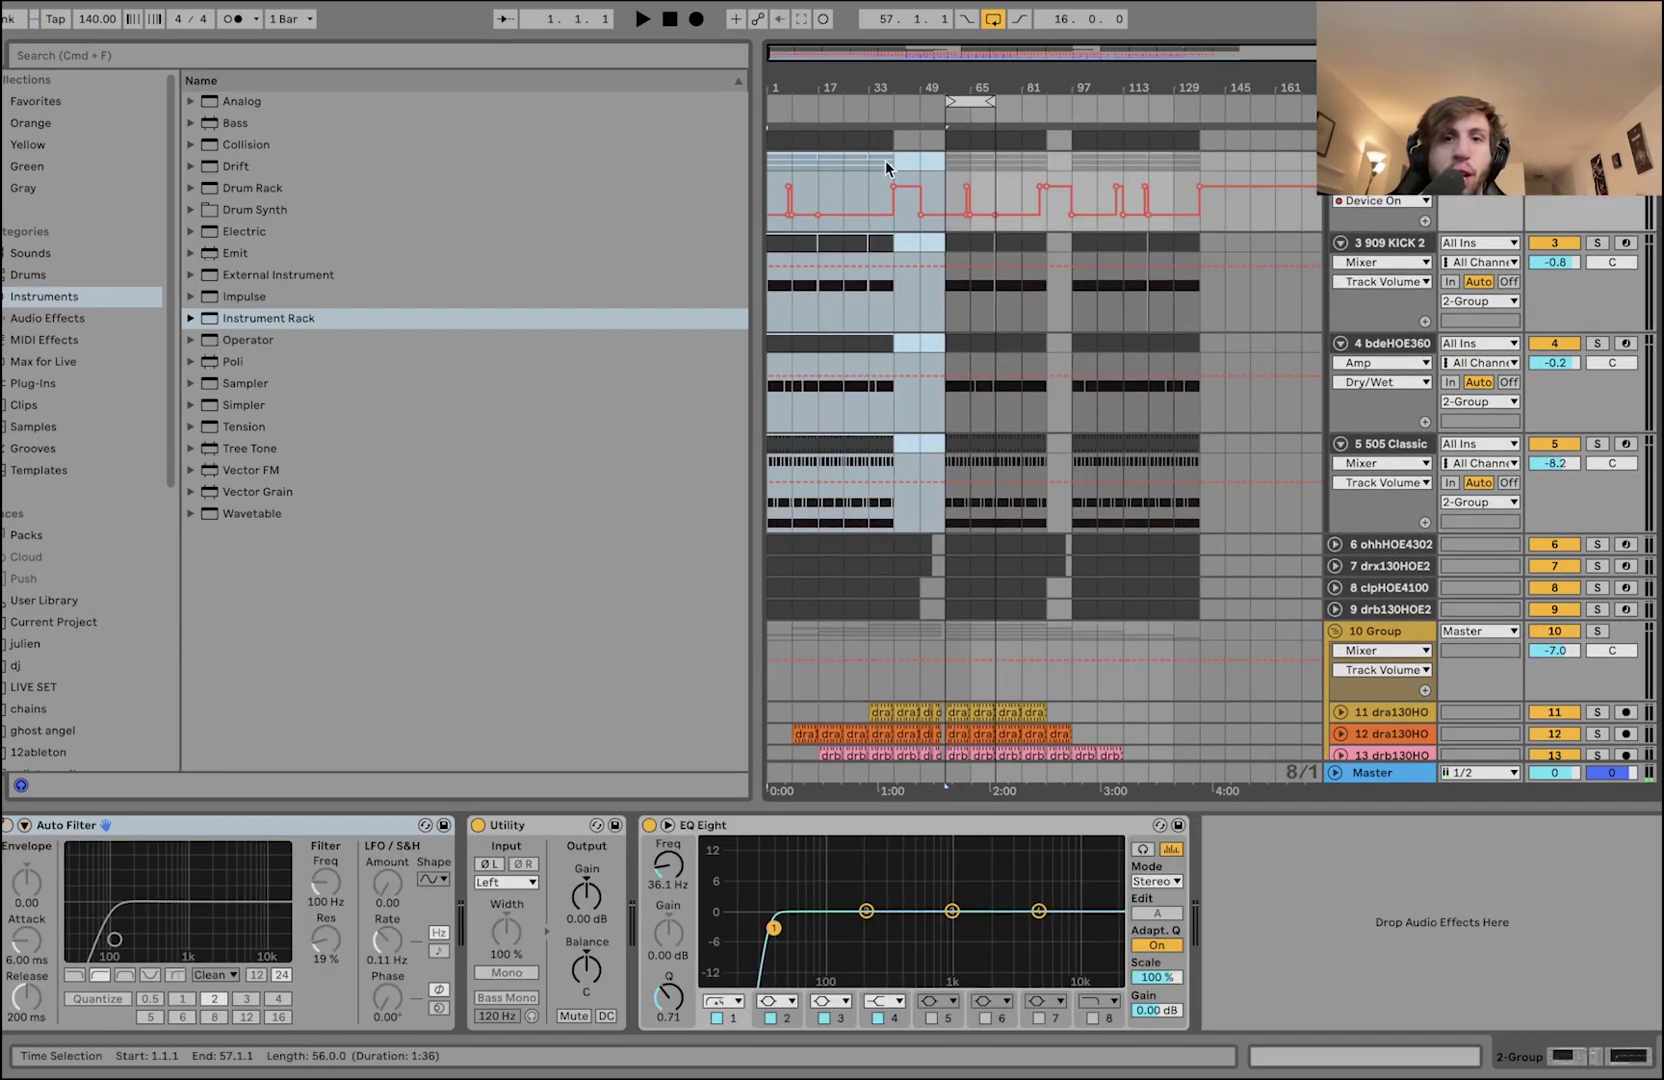
pyautogui.moveTo(945, 161); pyautogui.dragTo(1078, 170)
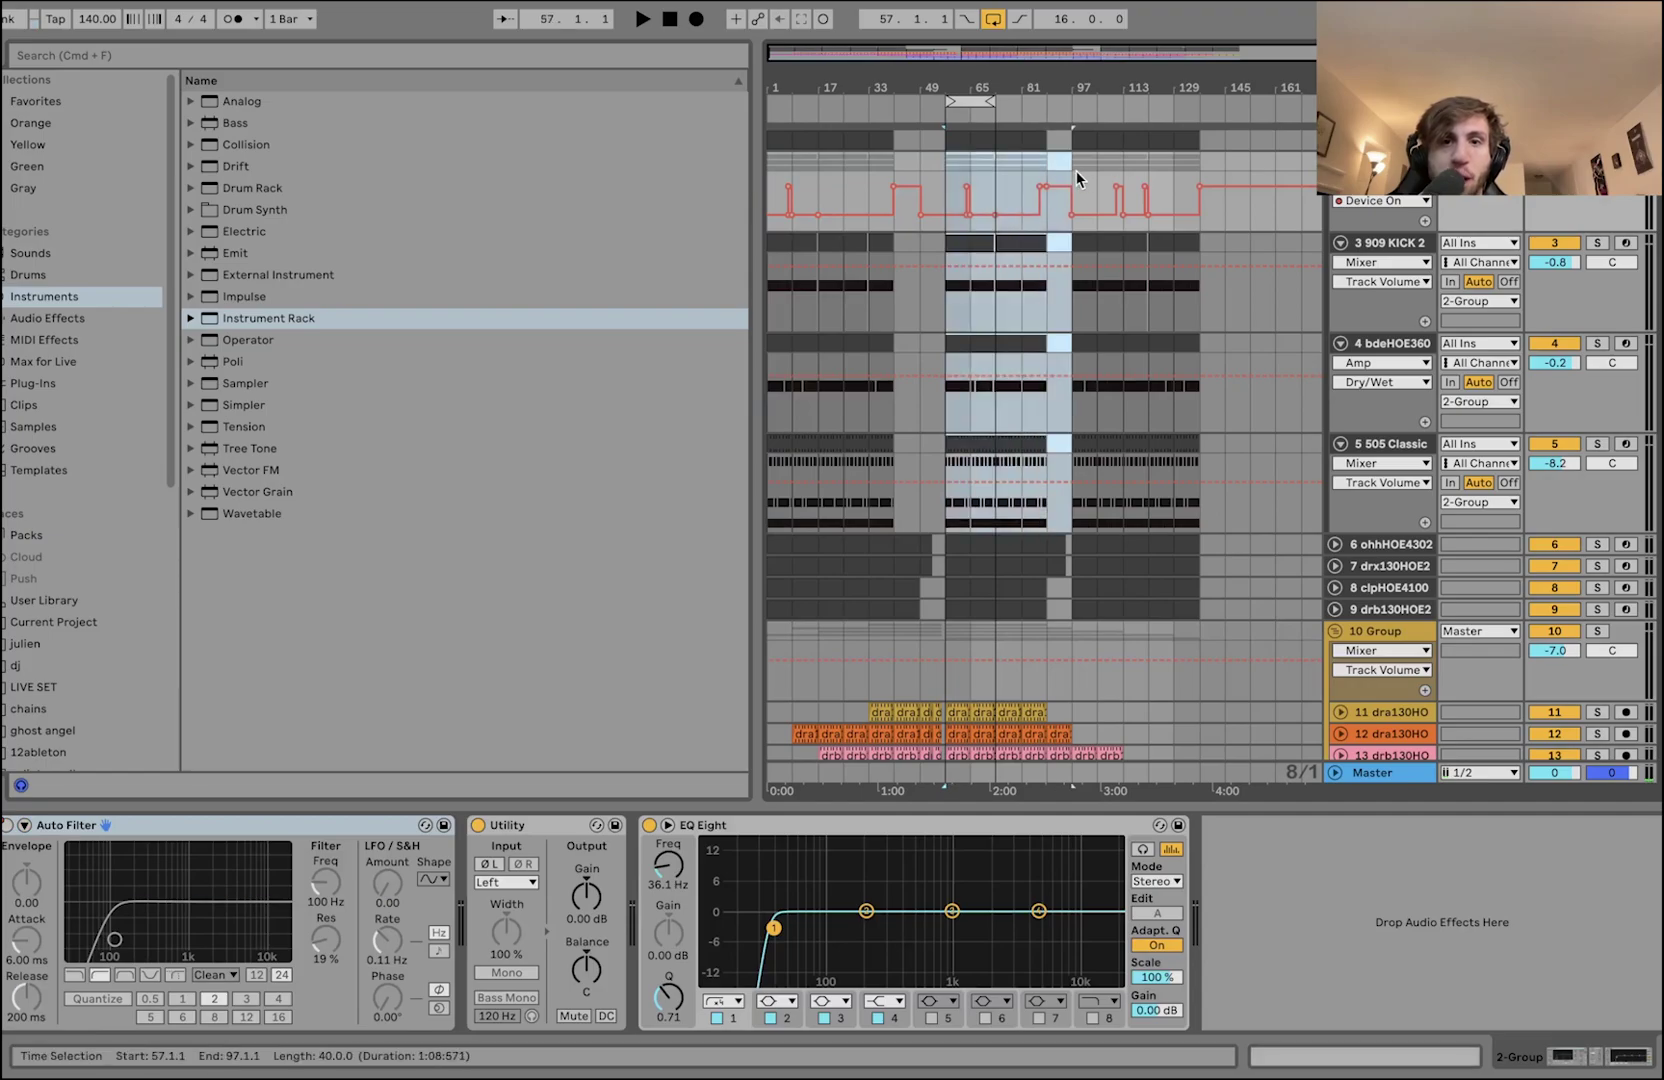
pyautogui.moveTo(1076, 160); pyautogui.dragTo(1193, 170)
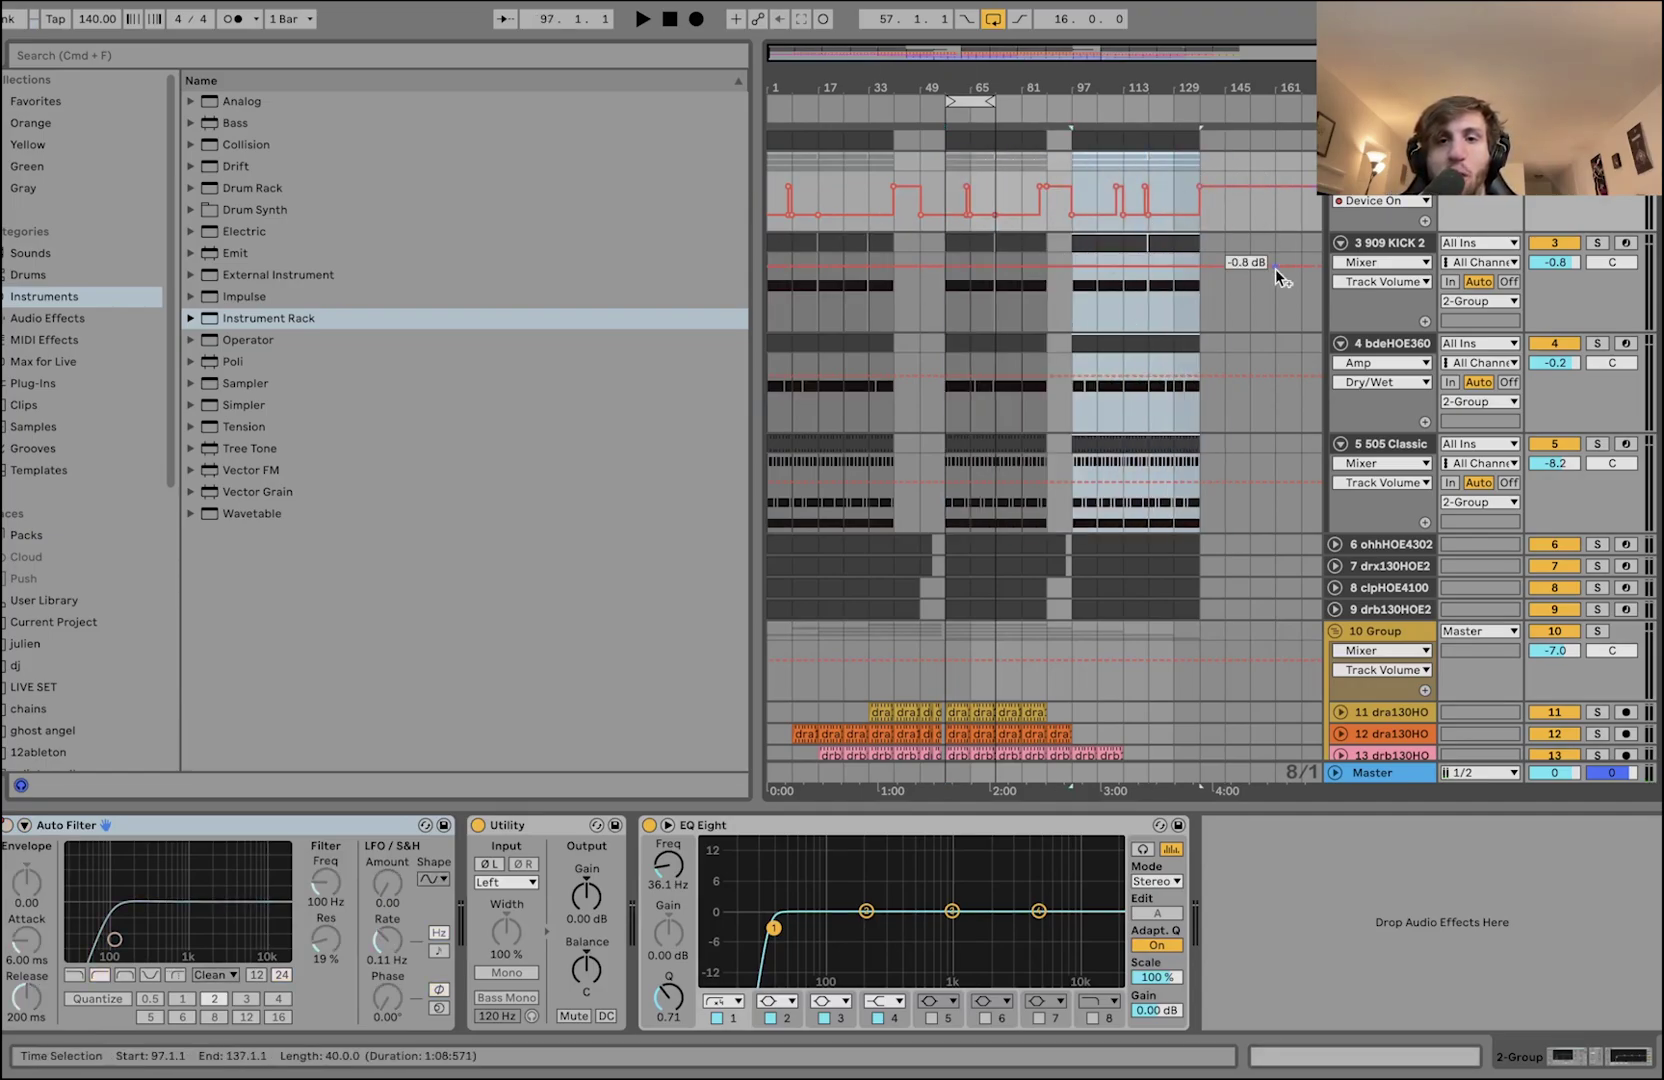
pyautogui.scroll(-10, 1276, 269)
pyautogui.scroll(6, 1277, 270)
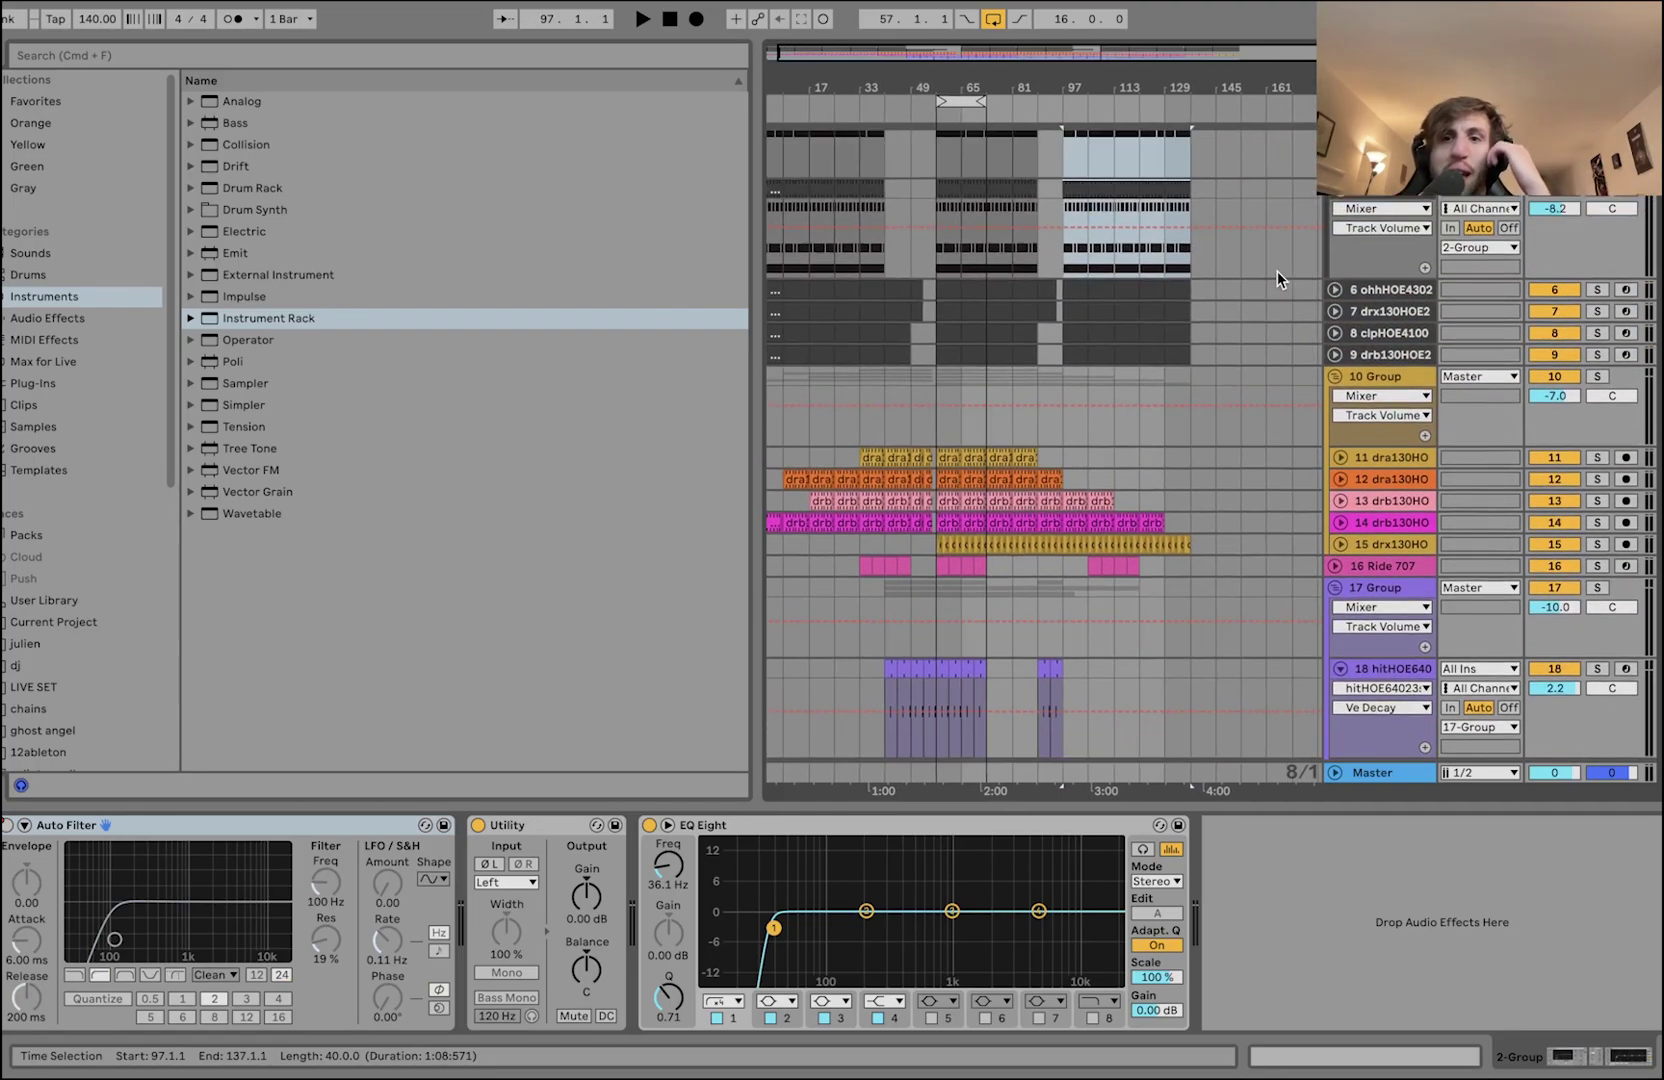
# - Solo track 11 in the 10 Group, play it from bar 57 and unfold the track
pyautogui.scroll(2, 1276, 271)
pyautogui.scroll(3, 1157, 348)
pyautogui.hscroll(-4, 1154, 348)
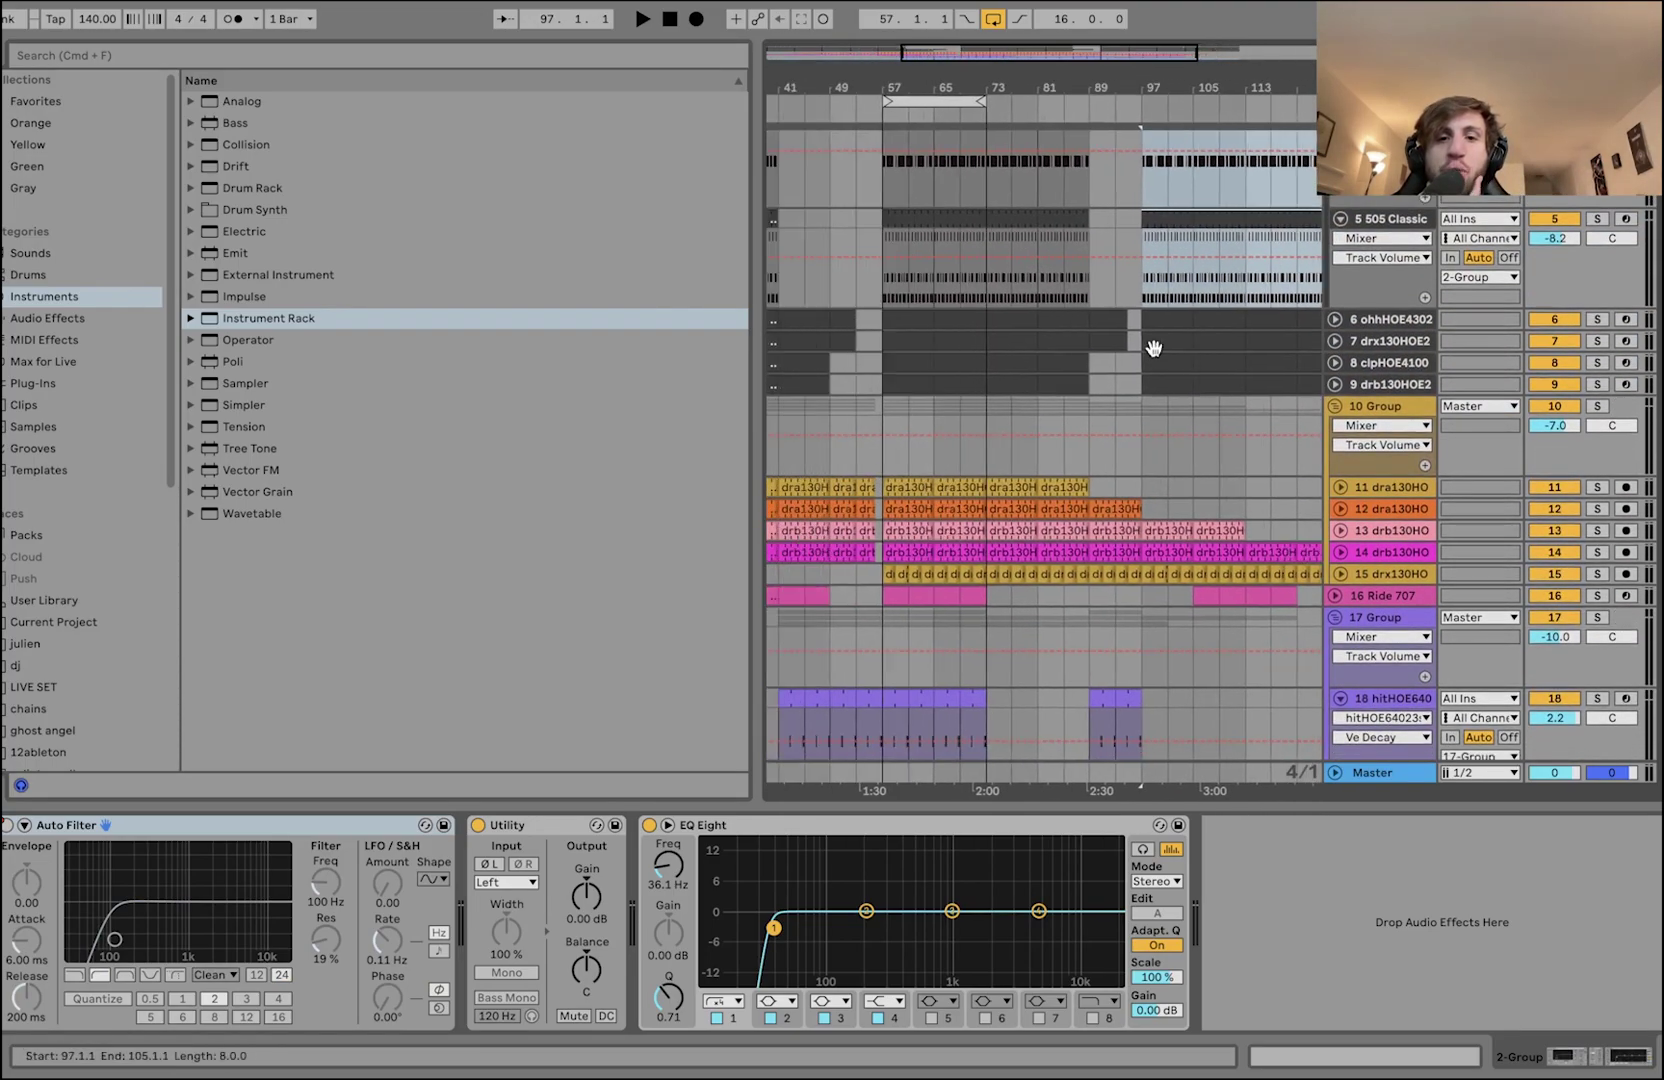
pyautogui.scroll(-3, 1153, 347)
pyautogui.hscroll(-5, 1153, 347)
pyautogui.scroll(-3, 1153, 347)
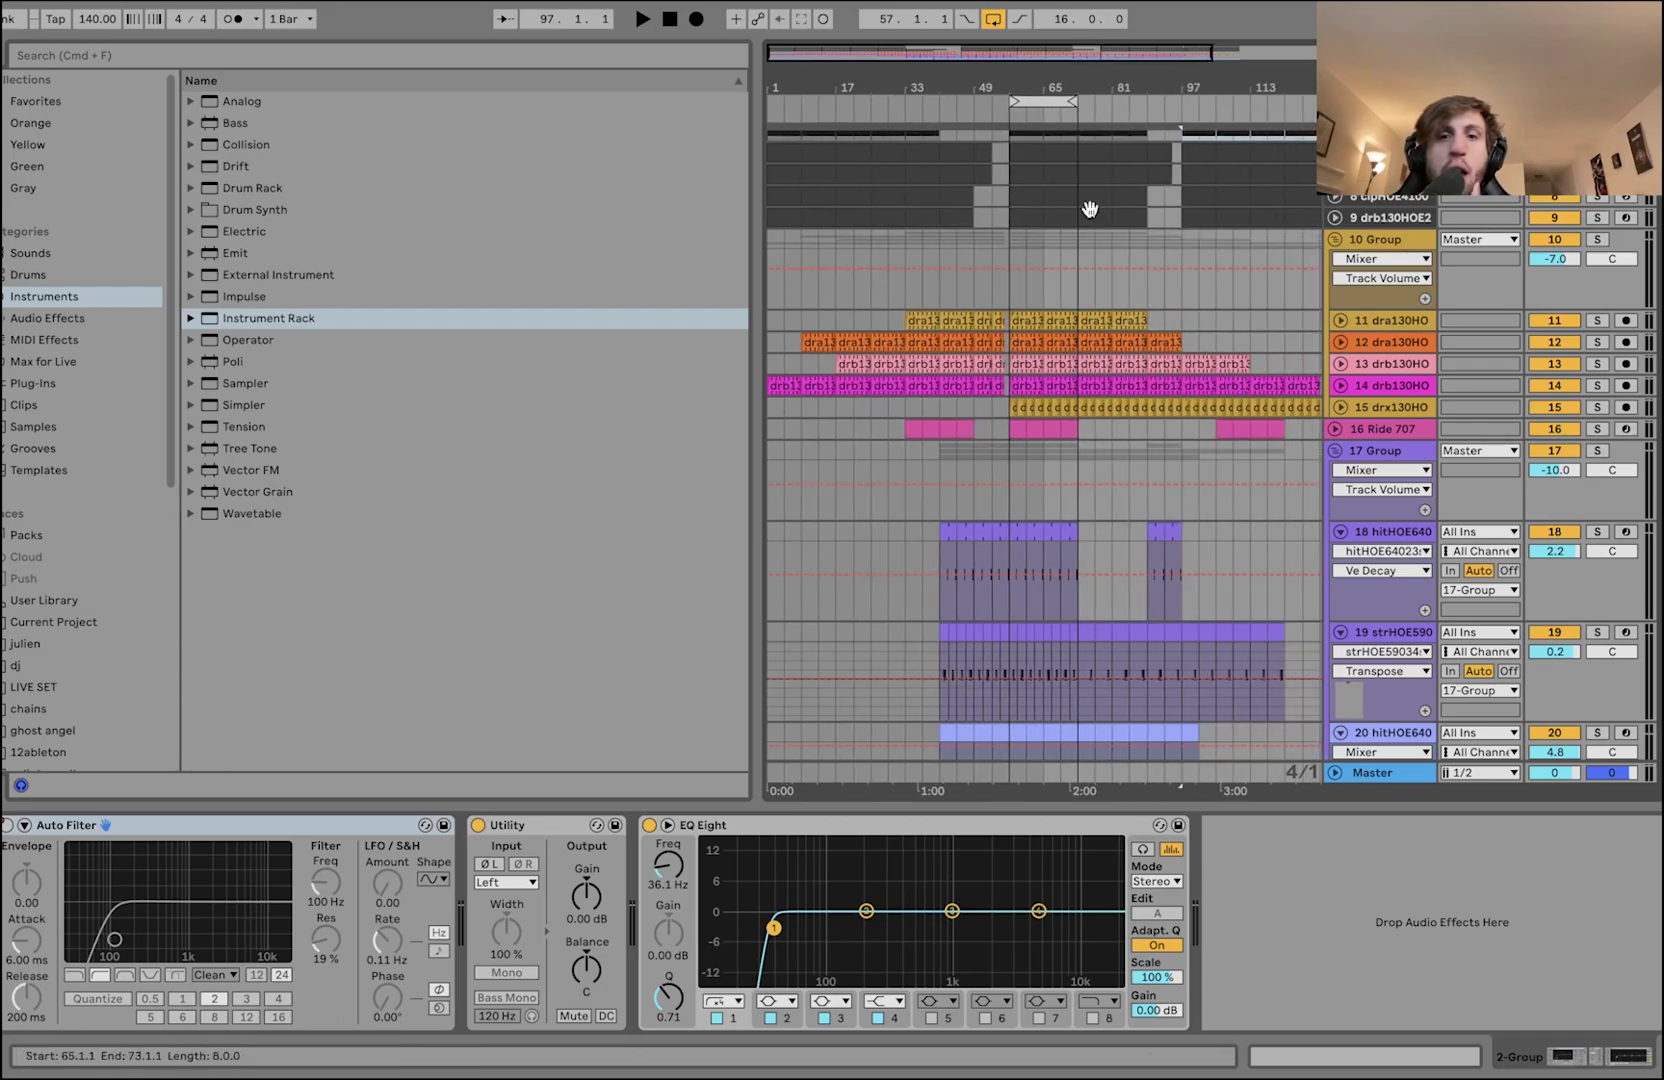
pyautogui.click(1008, 298)
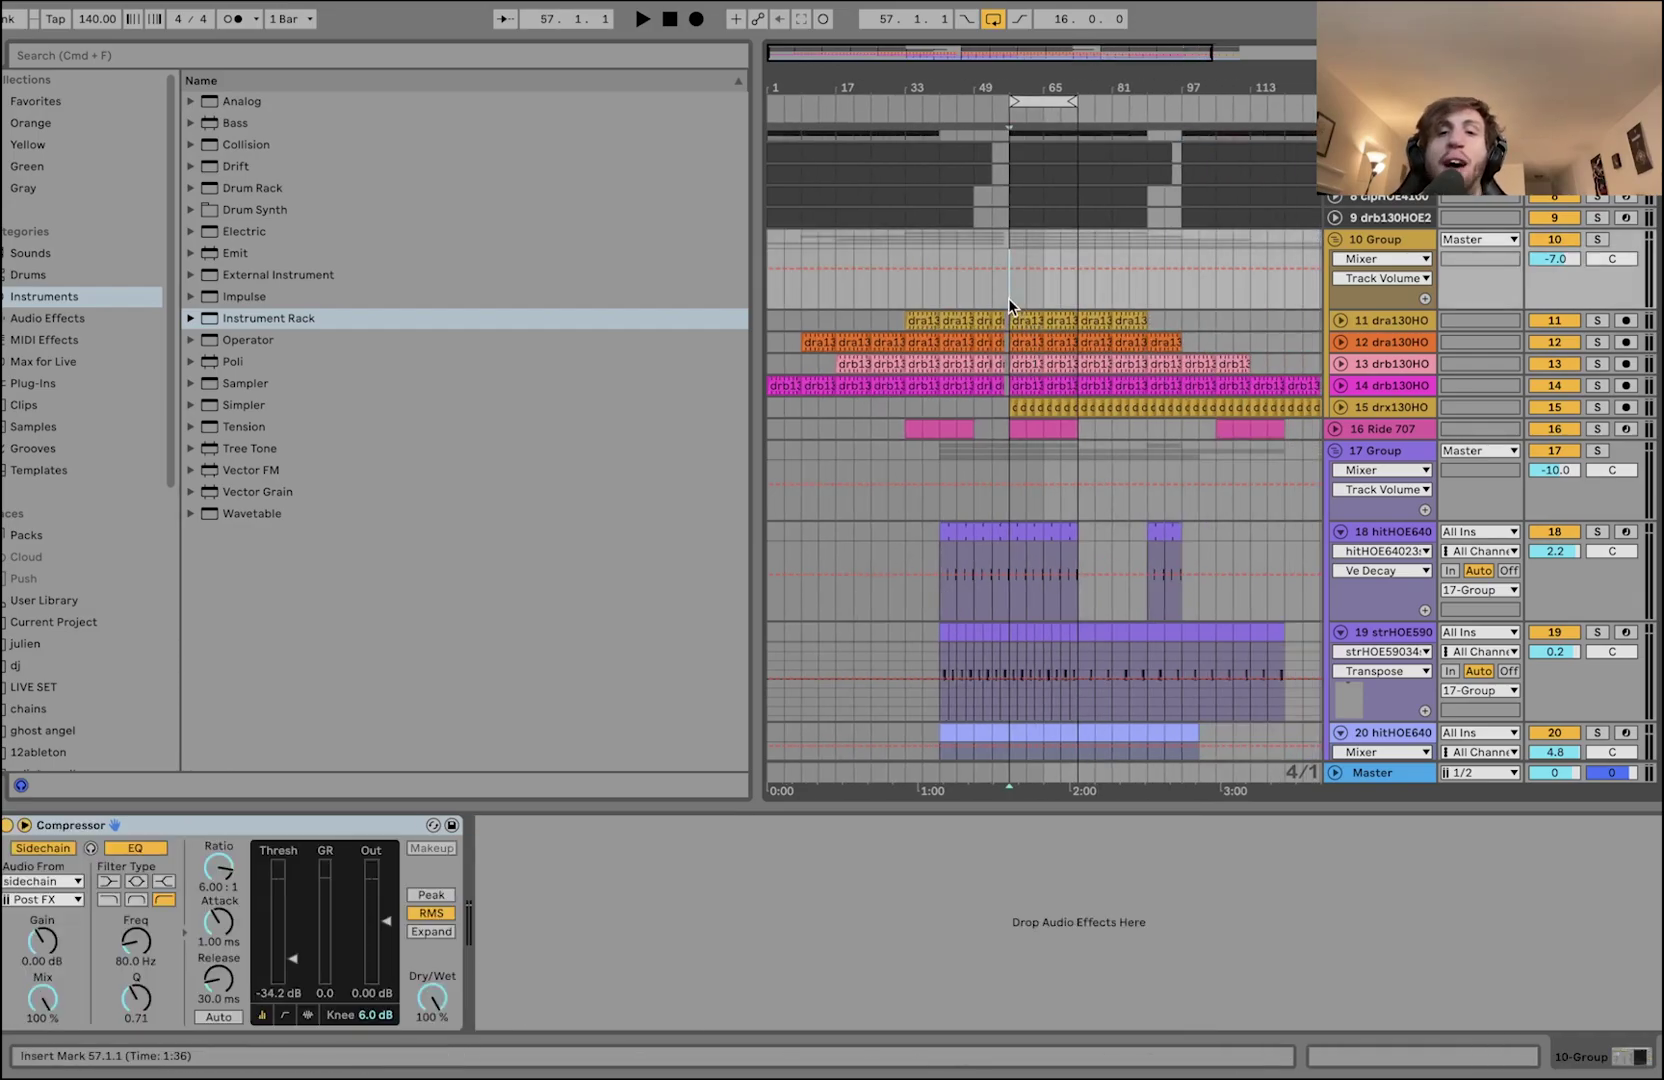
pyautogui.click(1597, 320)
pyautogui.click(1396, 318)
pyautogui.press('space')
pyautogui.click(1341, 320)
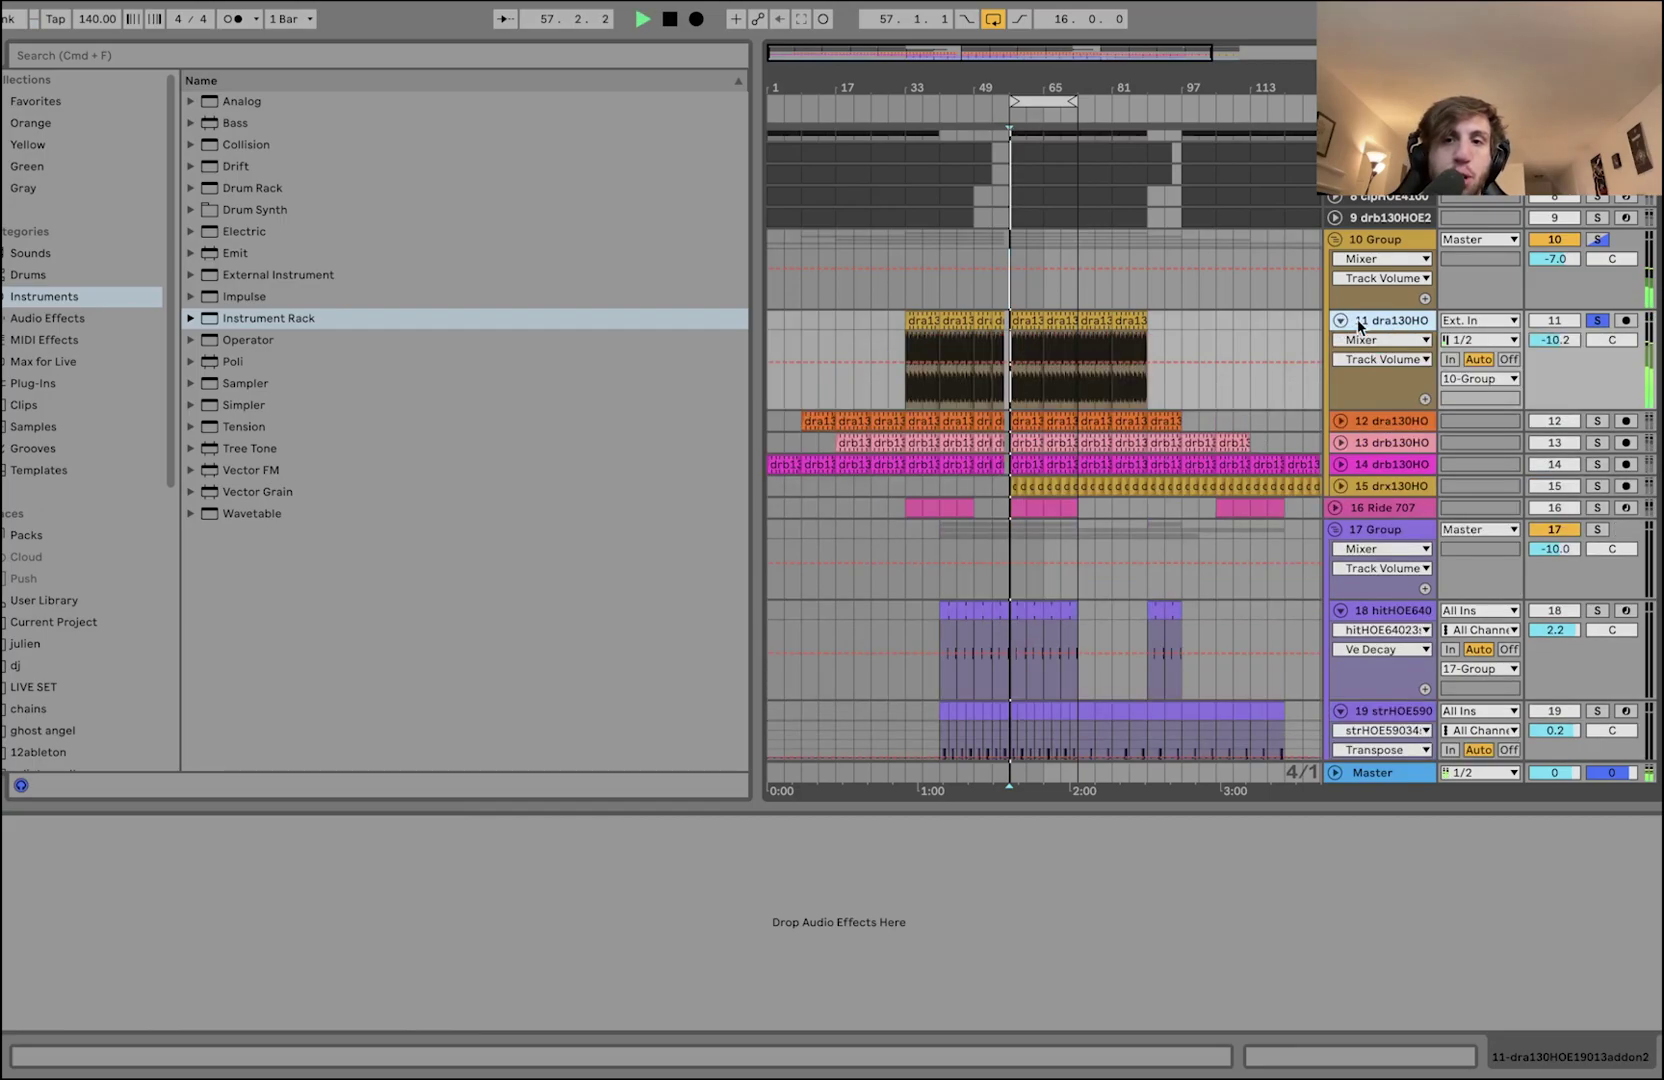
# - Switch the solo to track 12 and unfold it, stopping playback and turning the solo off after a short listen
pyautogui.click(1597, 421)
pyautogui.click(1341, 421)
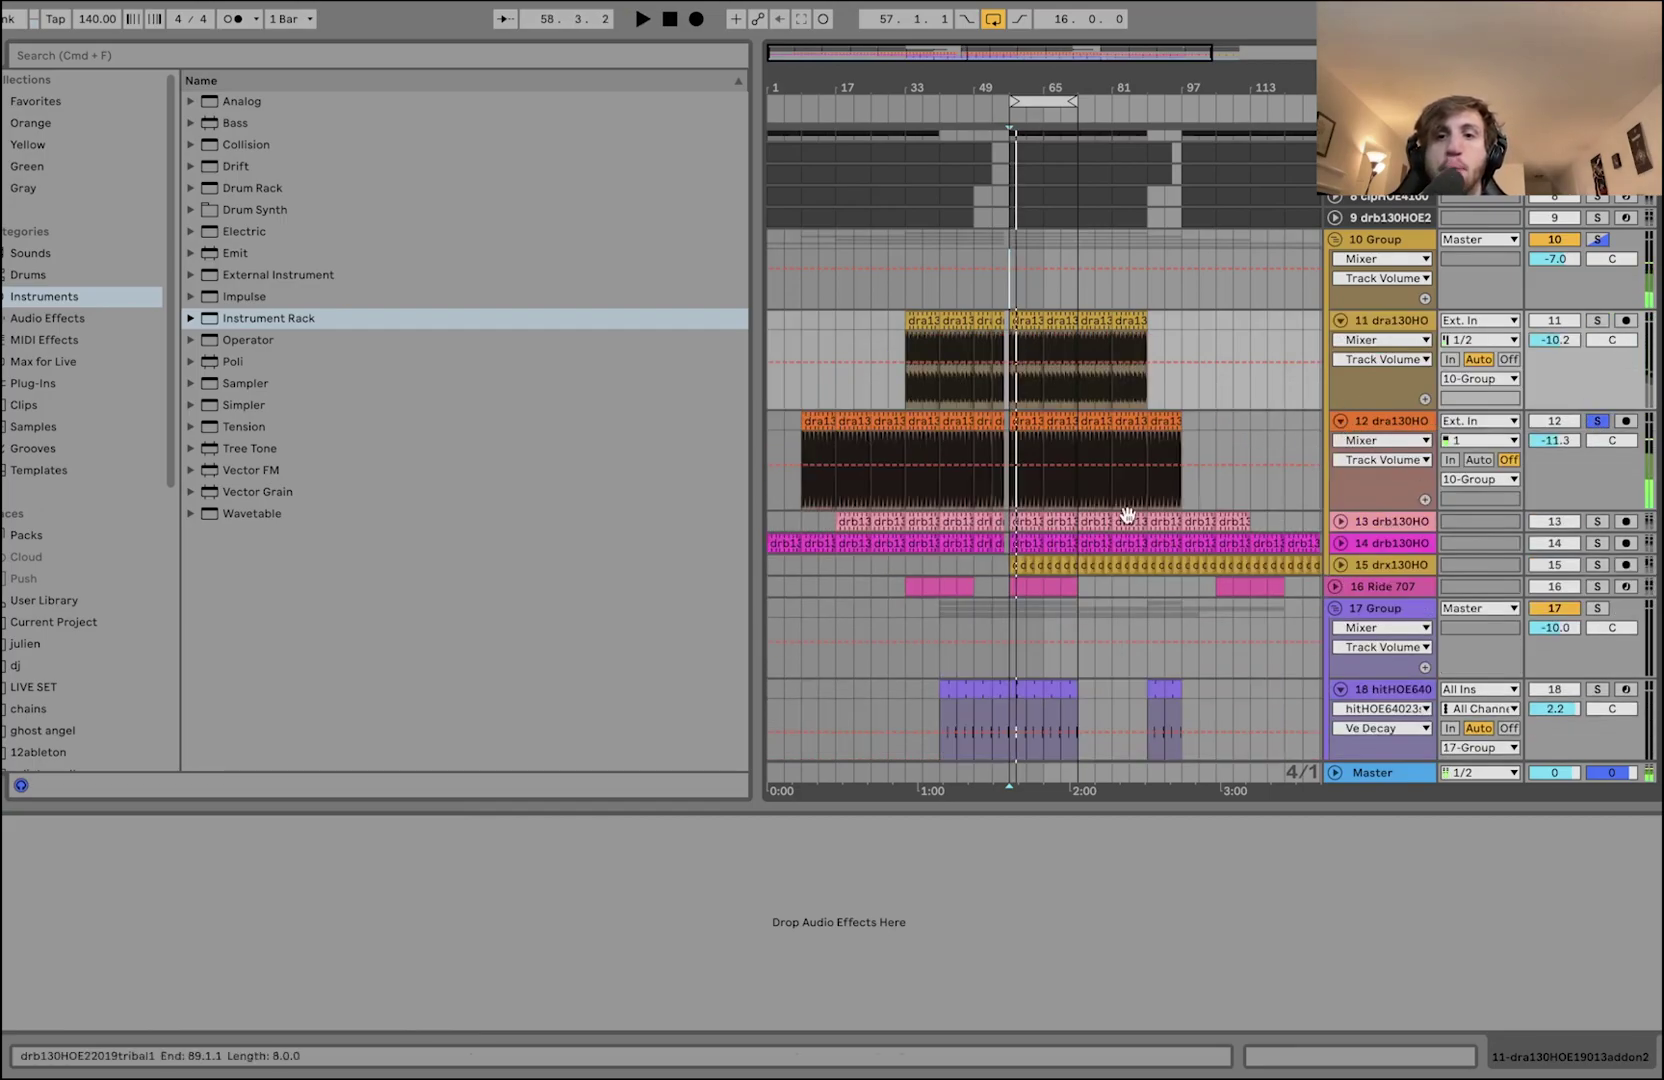
pyautogui.click(1597, 423)
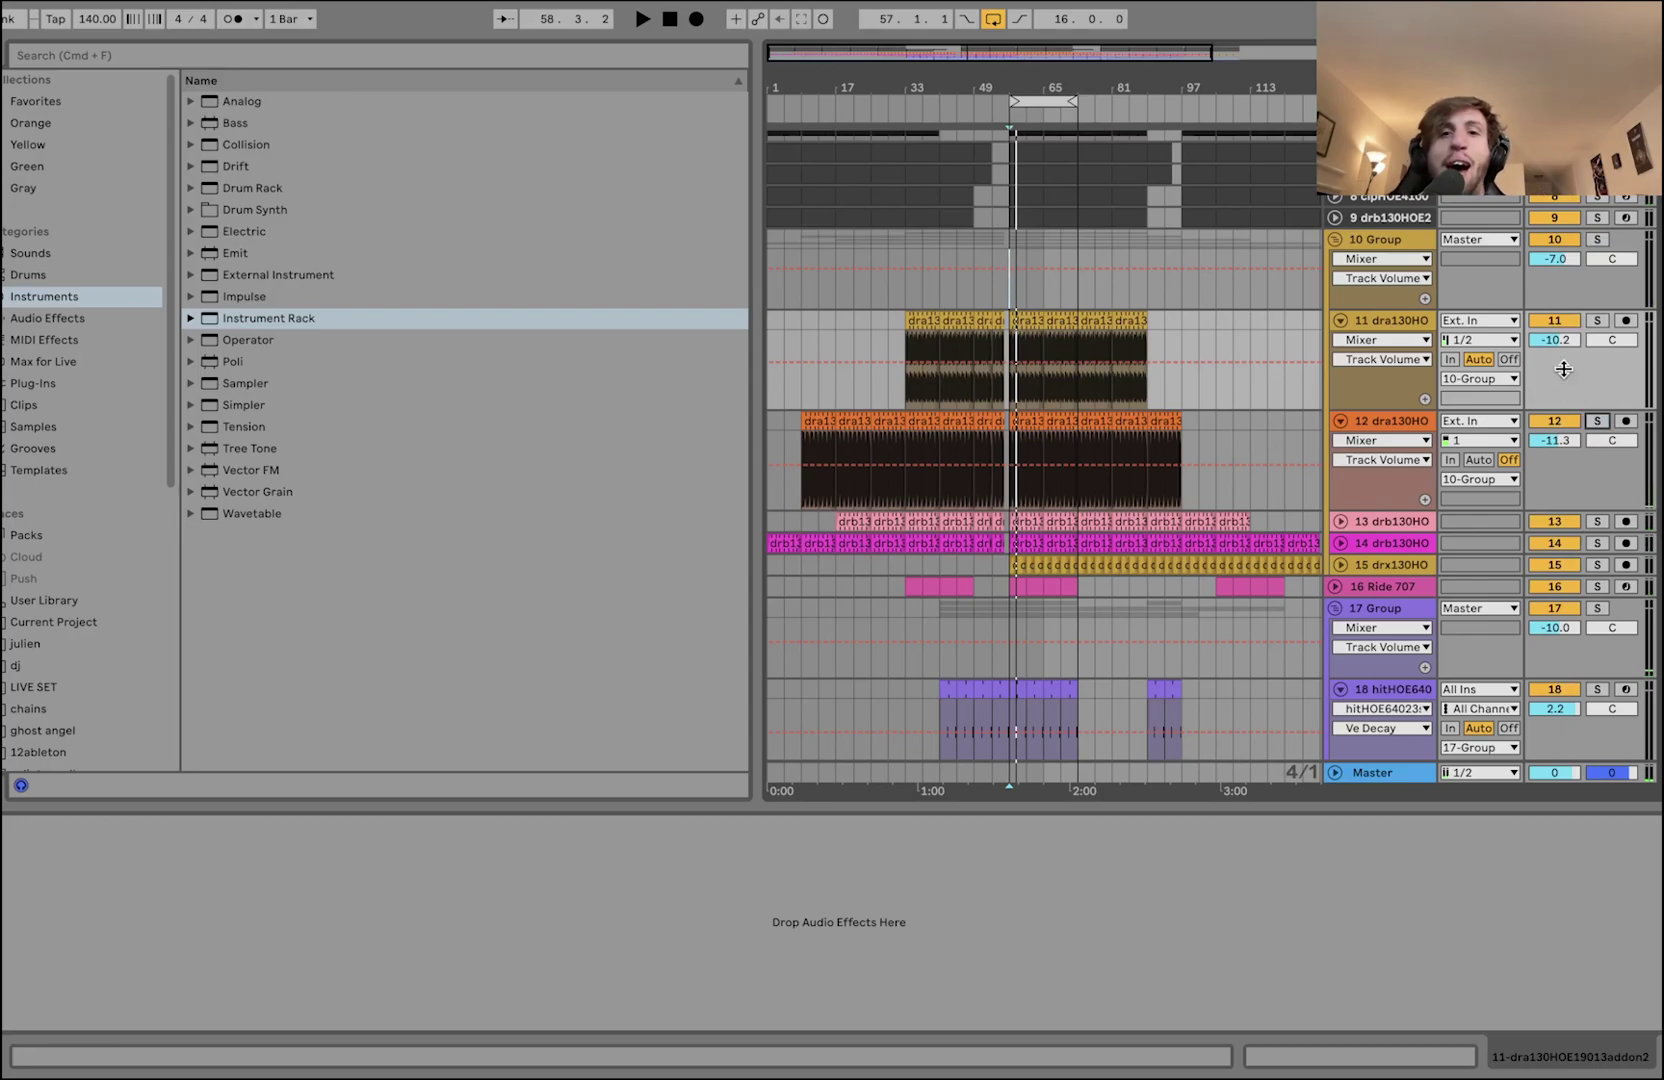
# - Select tracks 11 to 15 inside the 10 Group and fold them all
pyautogui.scroll(5, 1563, 369)
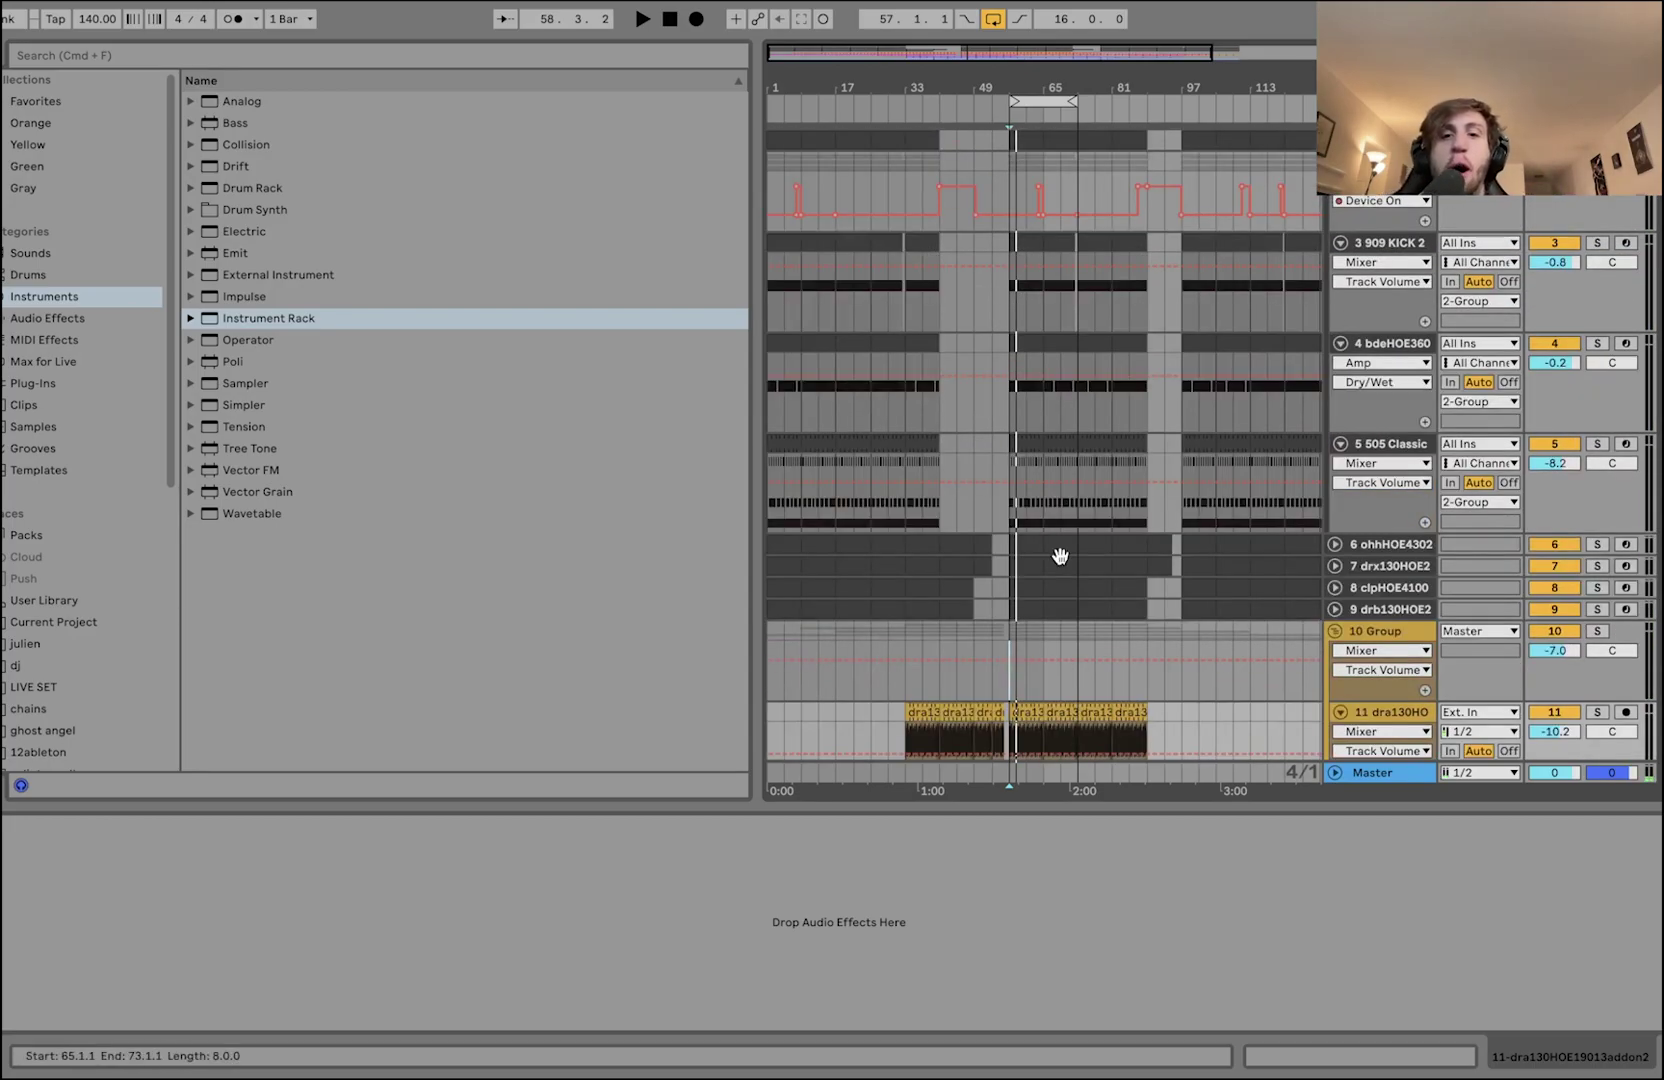
pyautogui.scroll(-4, 1060, 556)
pyautogui.press('-')
pyautogui.scroll(-2, 1060, 556)
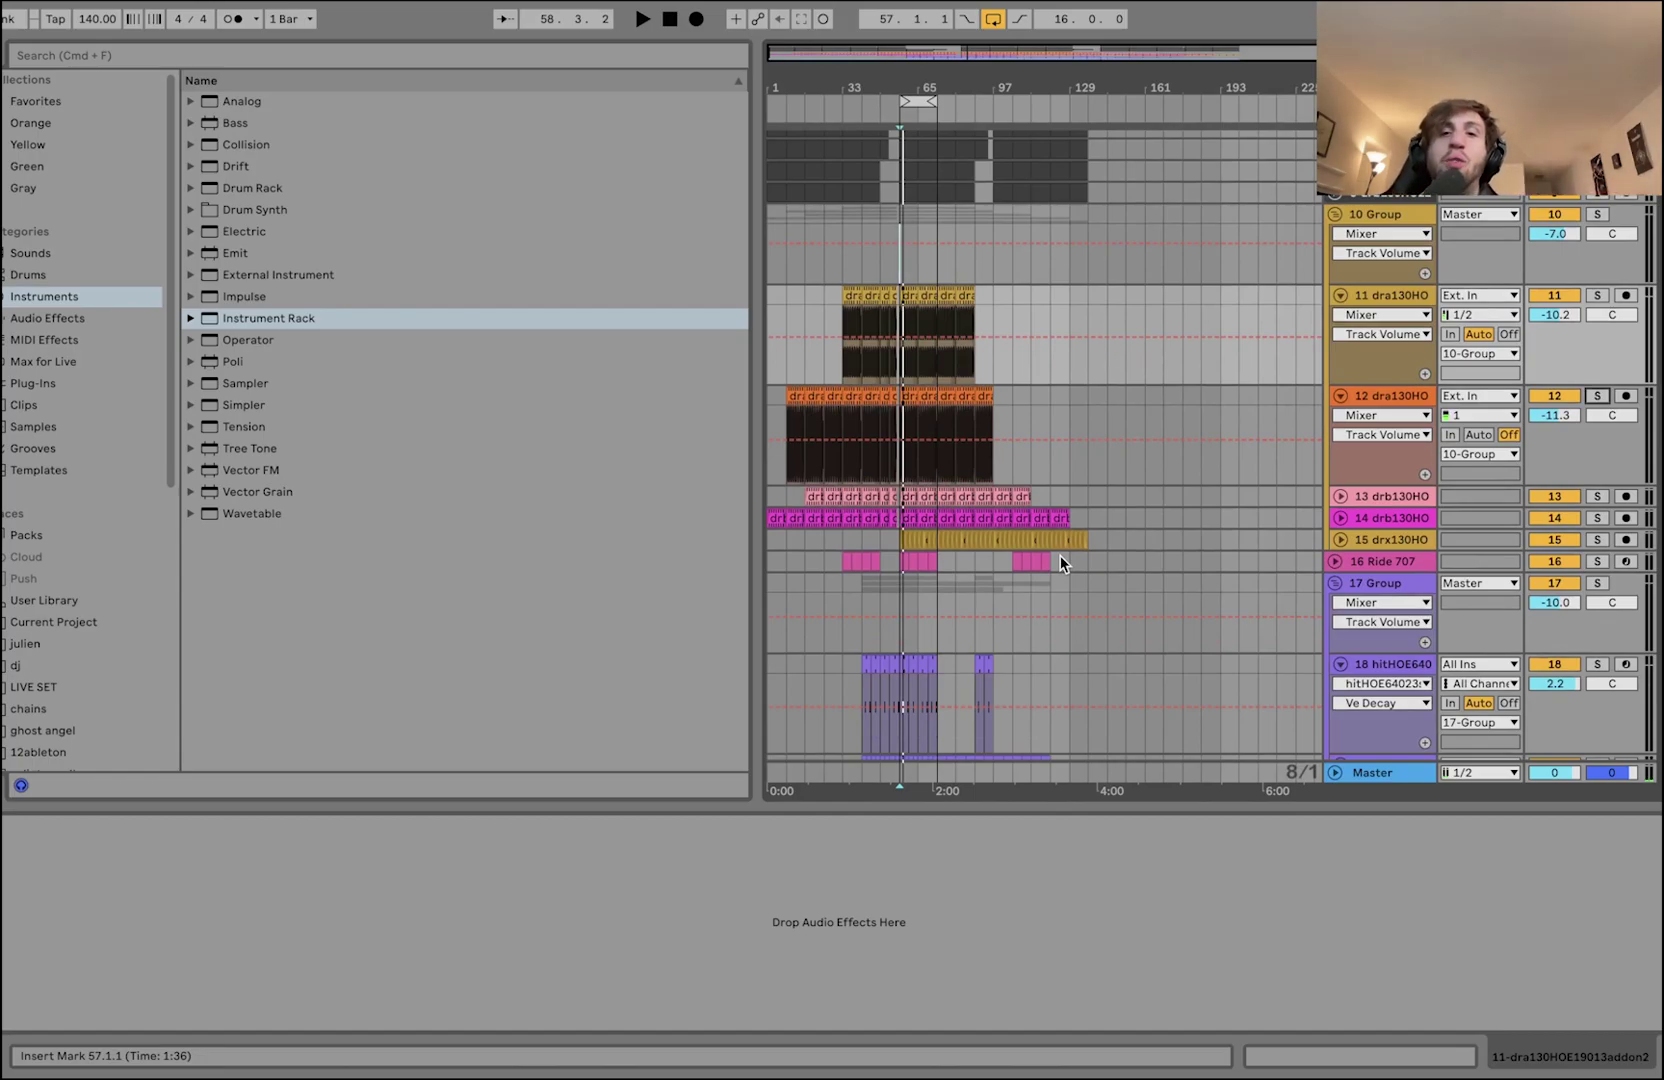
pyautogui.click(1368, 213)
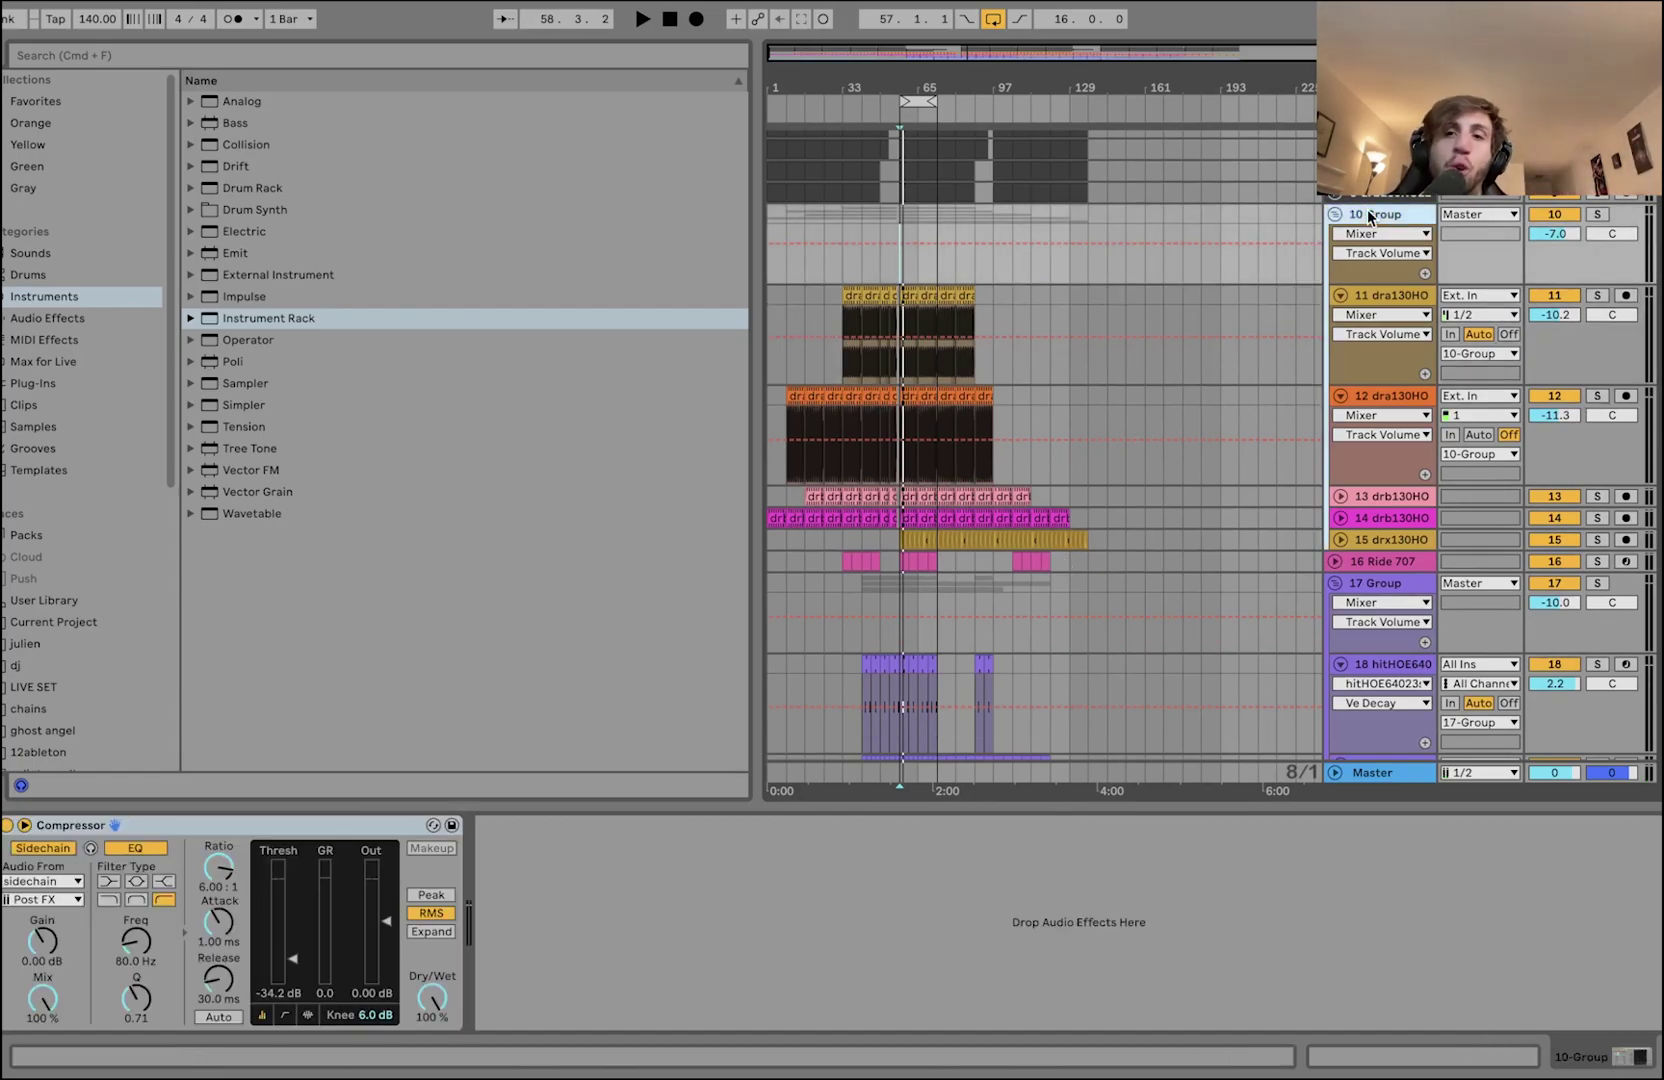
pyautogui.click(1384, 298)
pyautogui.press('super+a')
pyautogui.press('u')
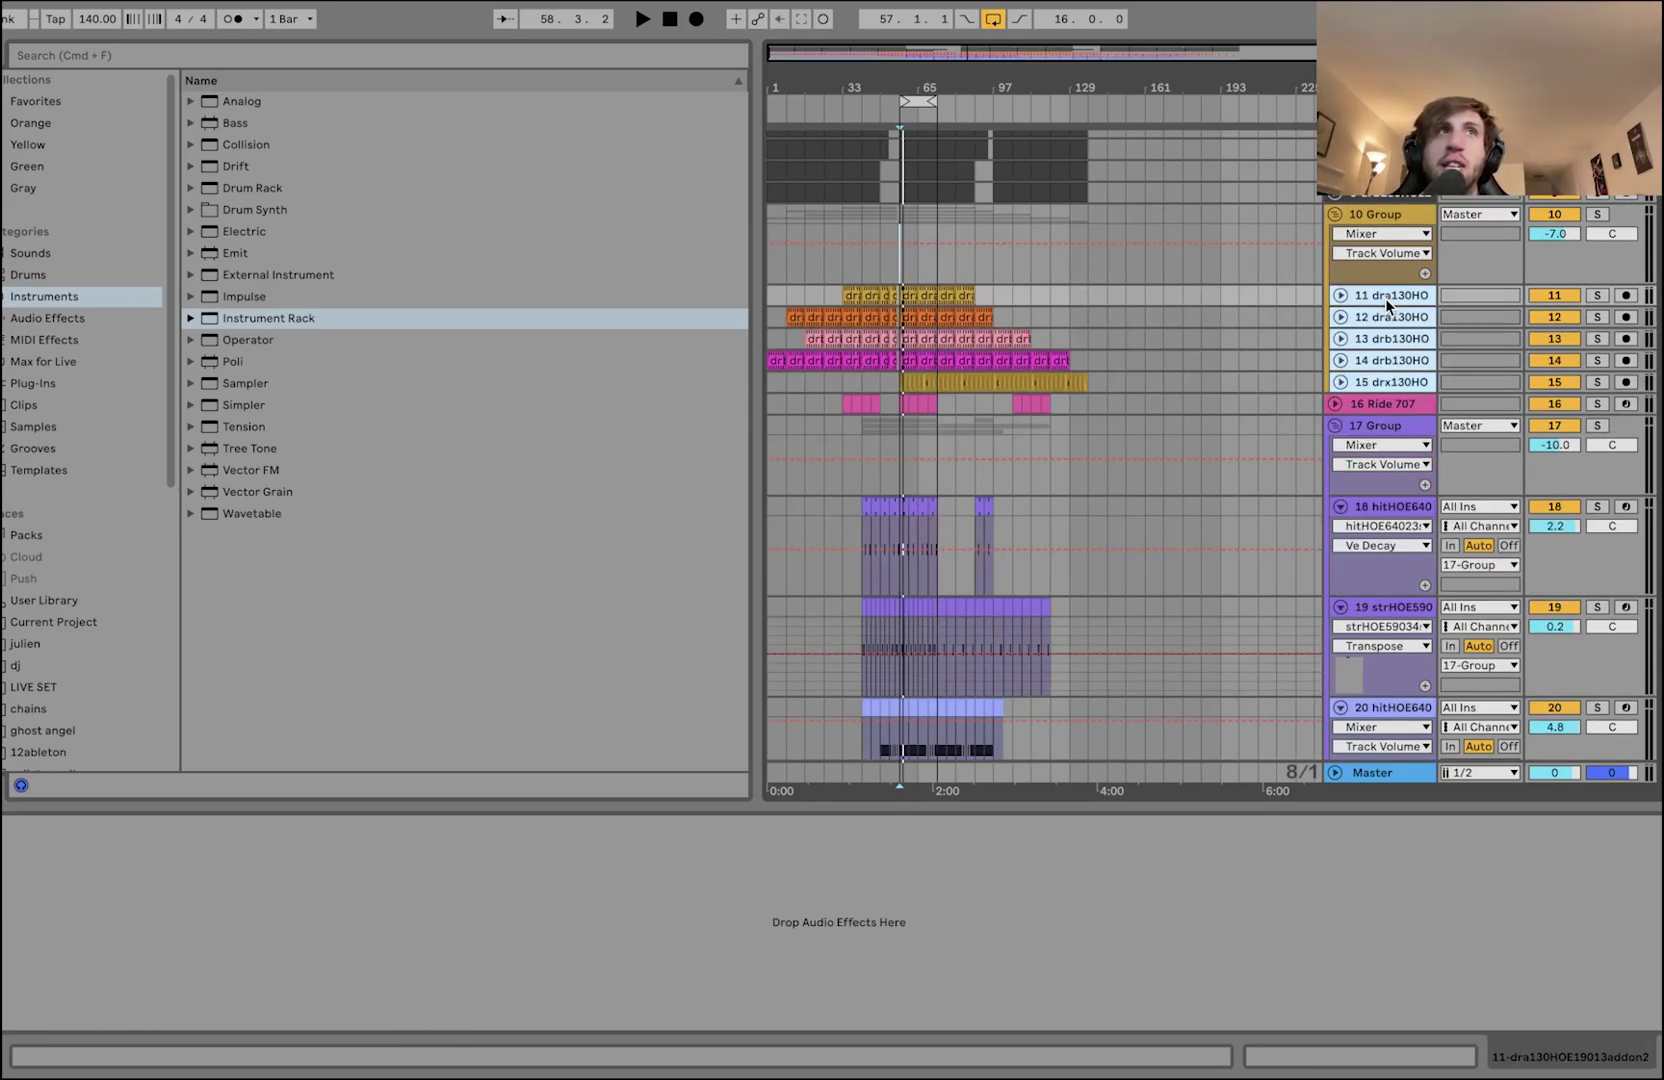
# - Select bars 57 to 73 across tracks 11 to 16 and audition the passage with the 10 Group soloed
pyautogui.click(916, 252)
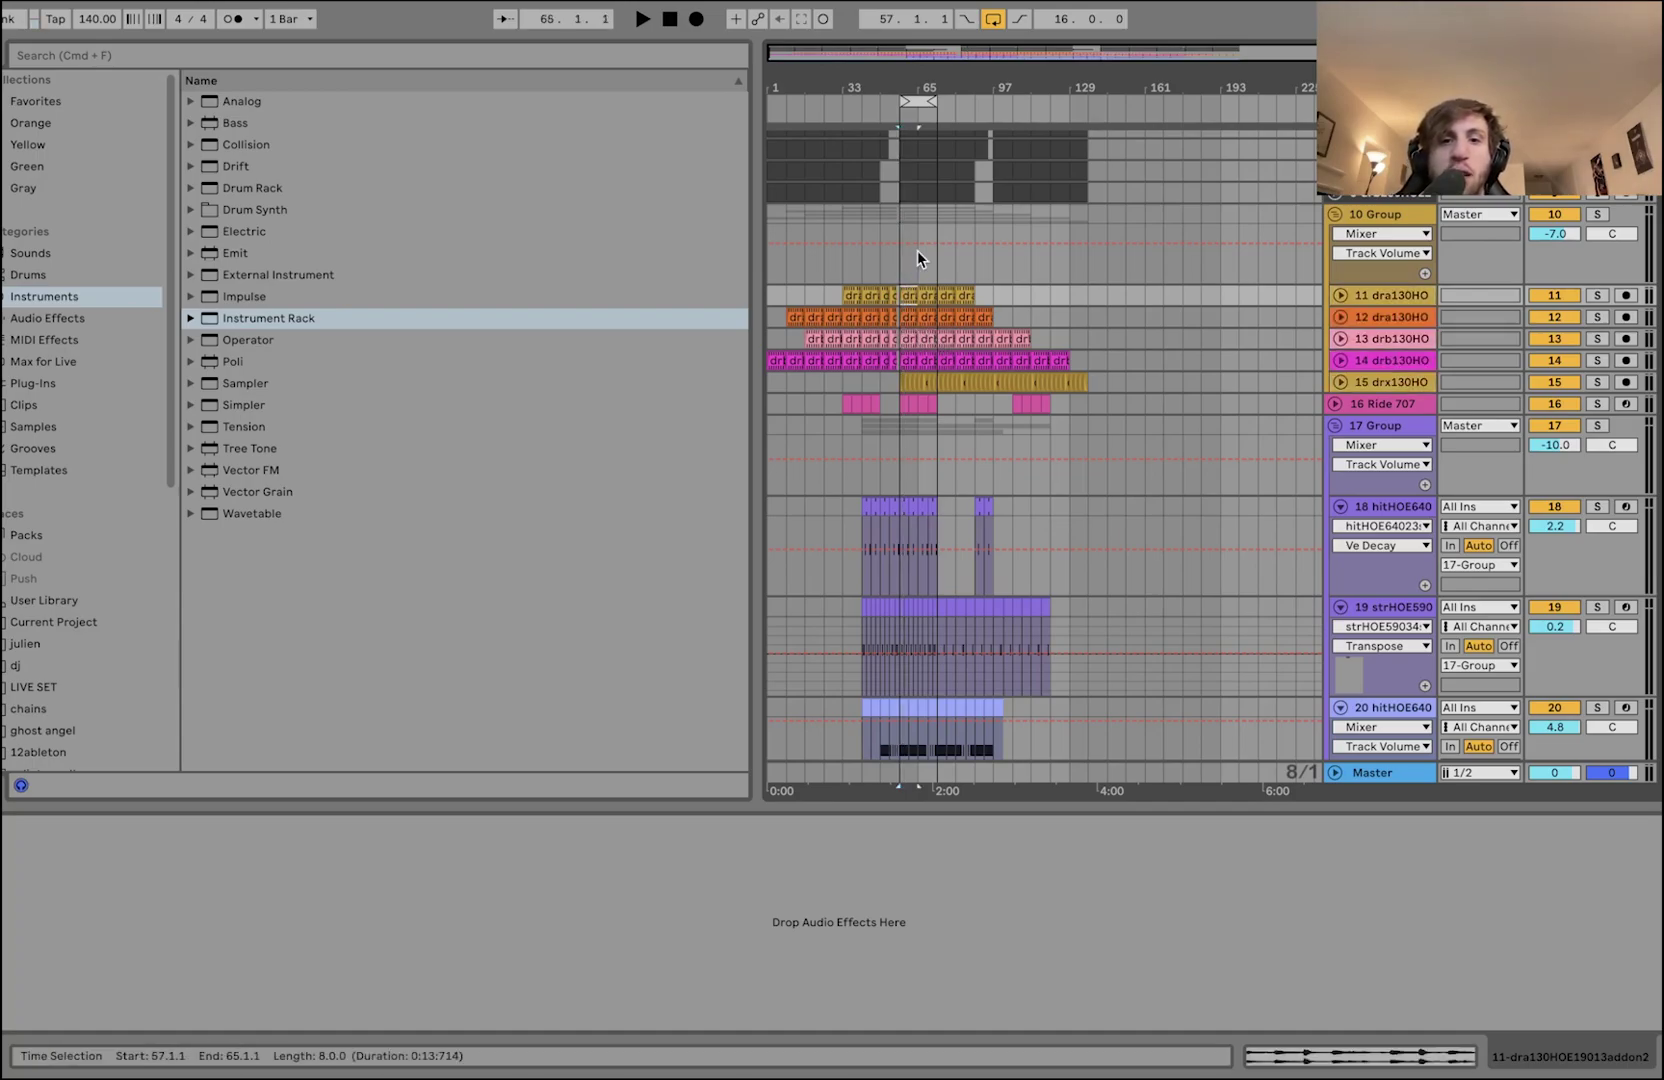
pyautogui.keyDown('shift'); pyautogui.click(939, 408); pyautogui.keyUp('shift')
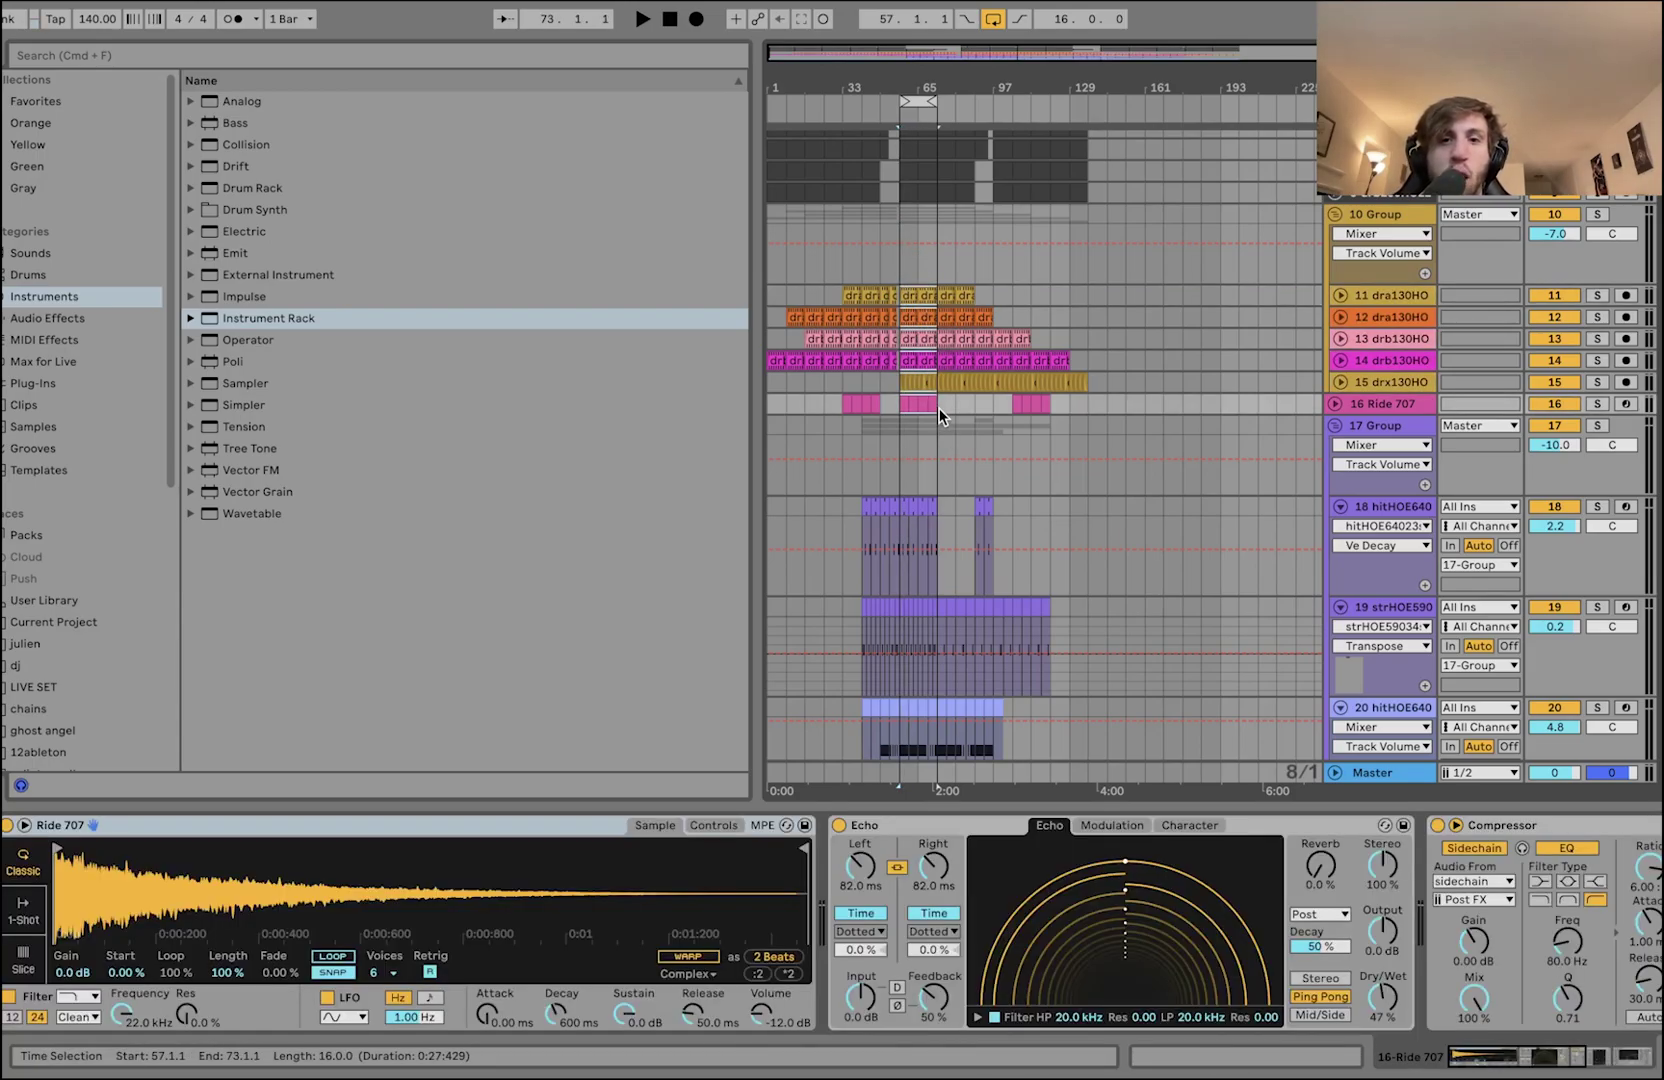
pyautogui.press('space')
pyautogui.click(1597, 214)
pyautogui.press('space')
# - Examine where the clips of each 10 Group track start and end across the arrangement, beginning at bar 1
pyautogui.scroll(3, 962, 364)
pyautogui.hscroll(-3, 963, 364)
pyautogui.scroll(-1, 963, 364)
pyautogui.scroll(-5, 964, 364)
pyautogui.scroll(5, 884, 387)
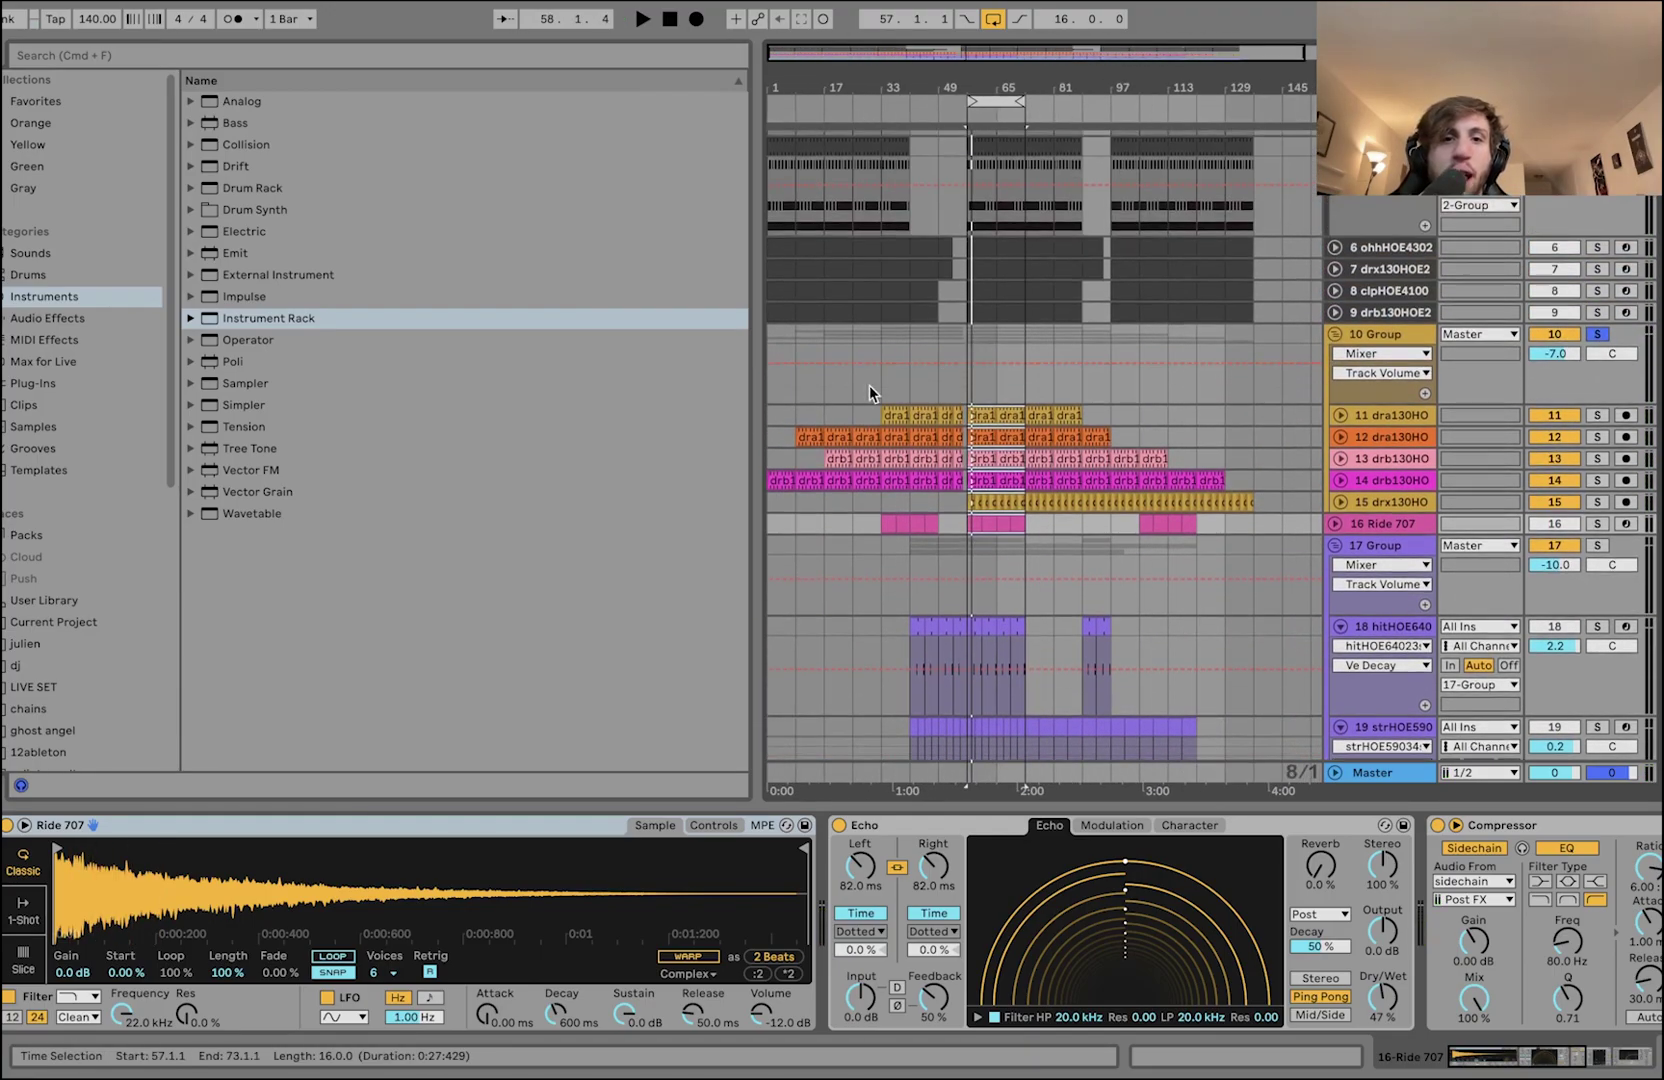
pyautogui.click(775, 410)
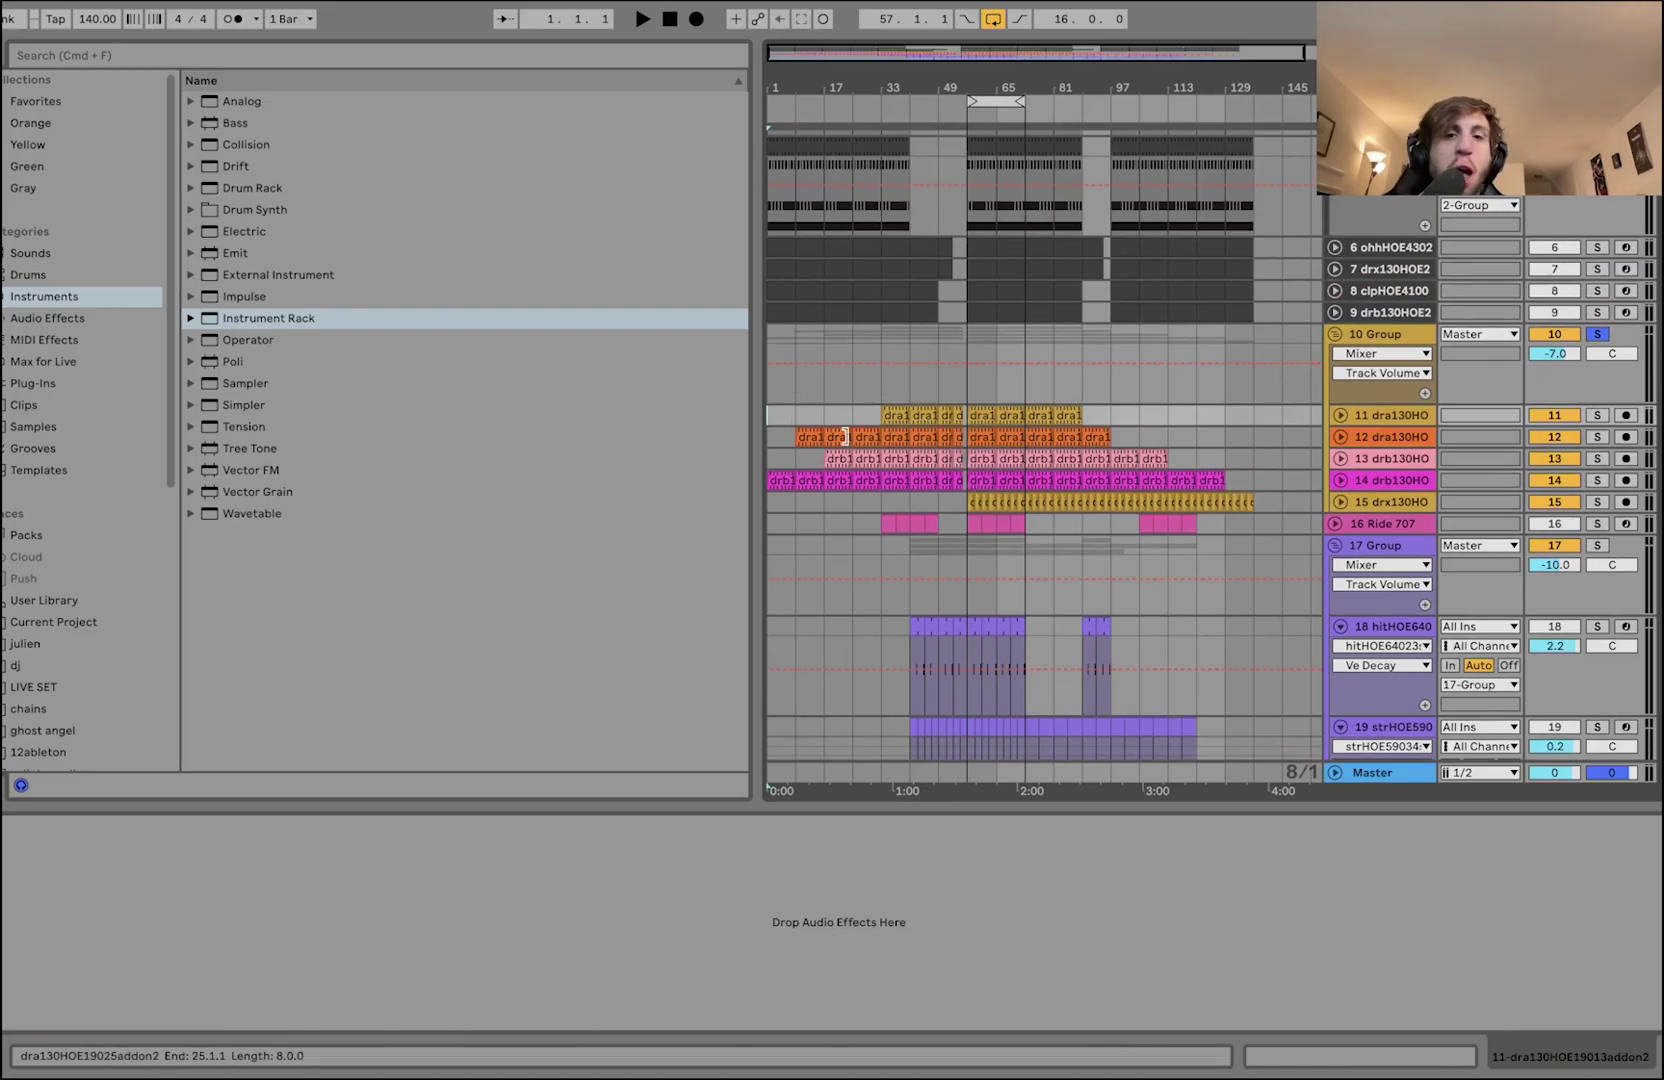
pyautogui.scroll(3, 846, 432)
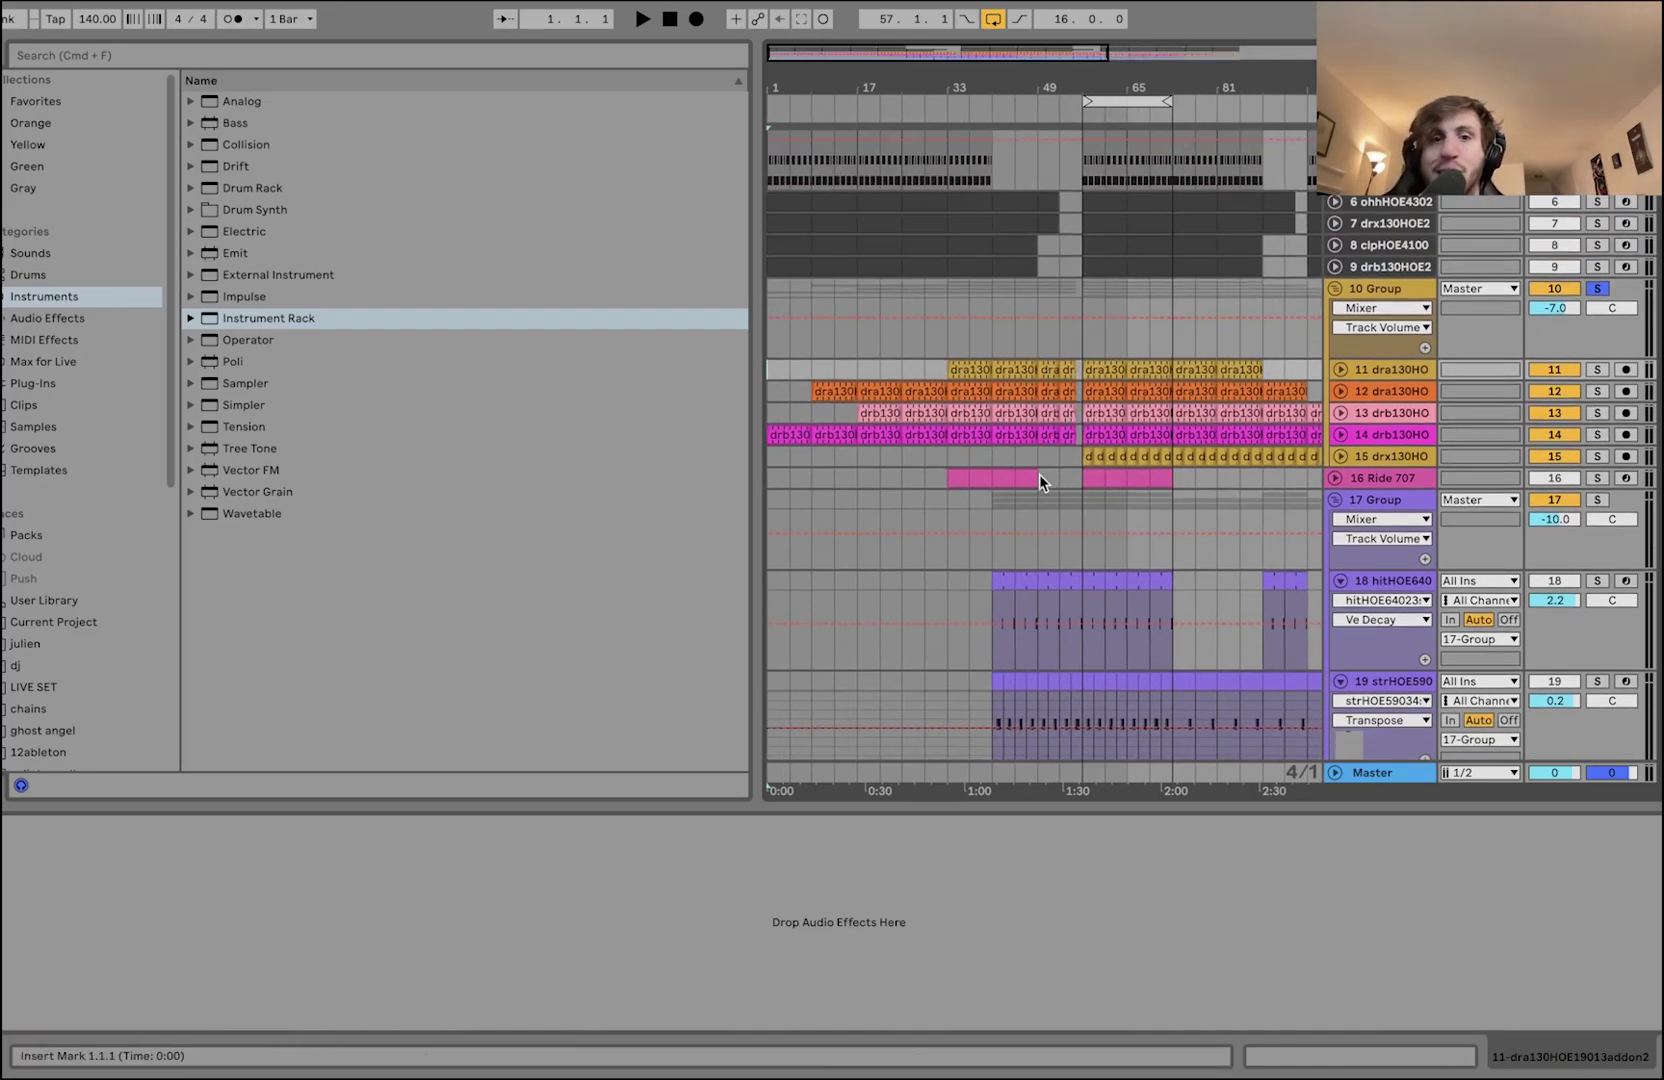
pyautogui.scroll(-2, 1039, 480)
pyautogui.scroll(-2, 891, 472)
pyautogui.scroll(2, 891, 472)
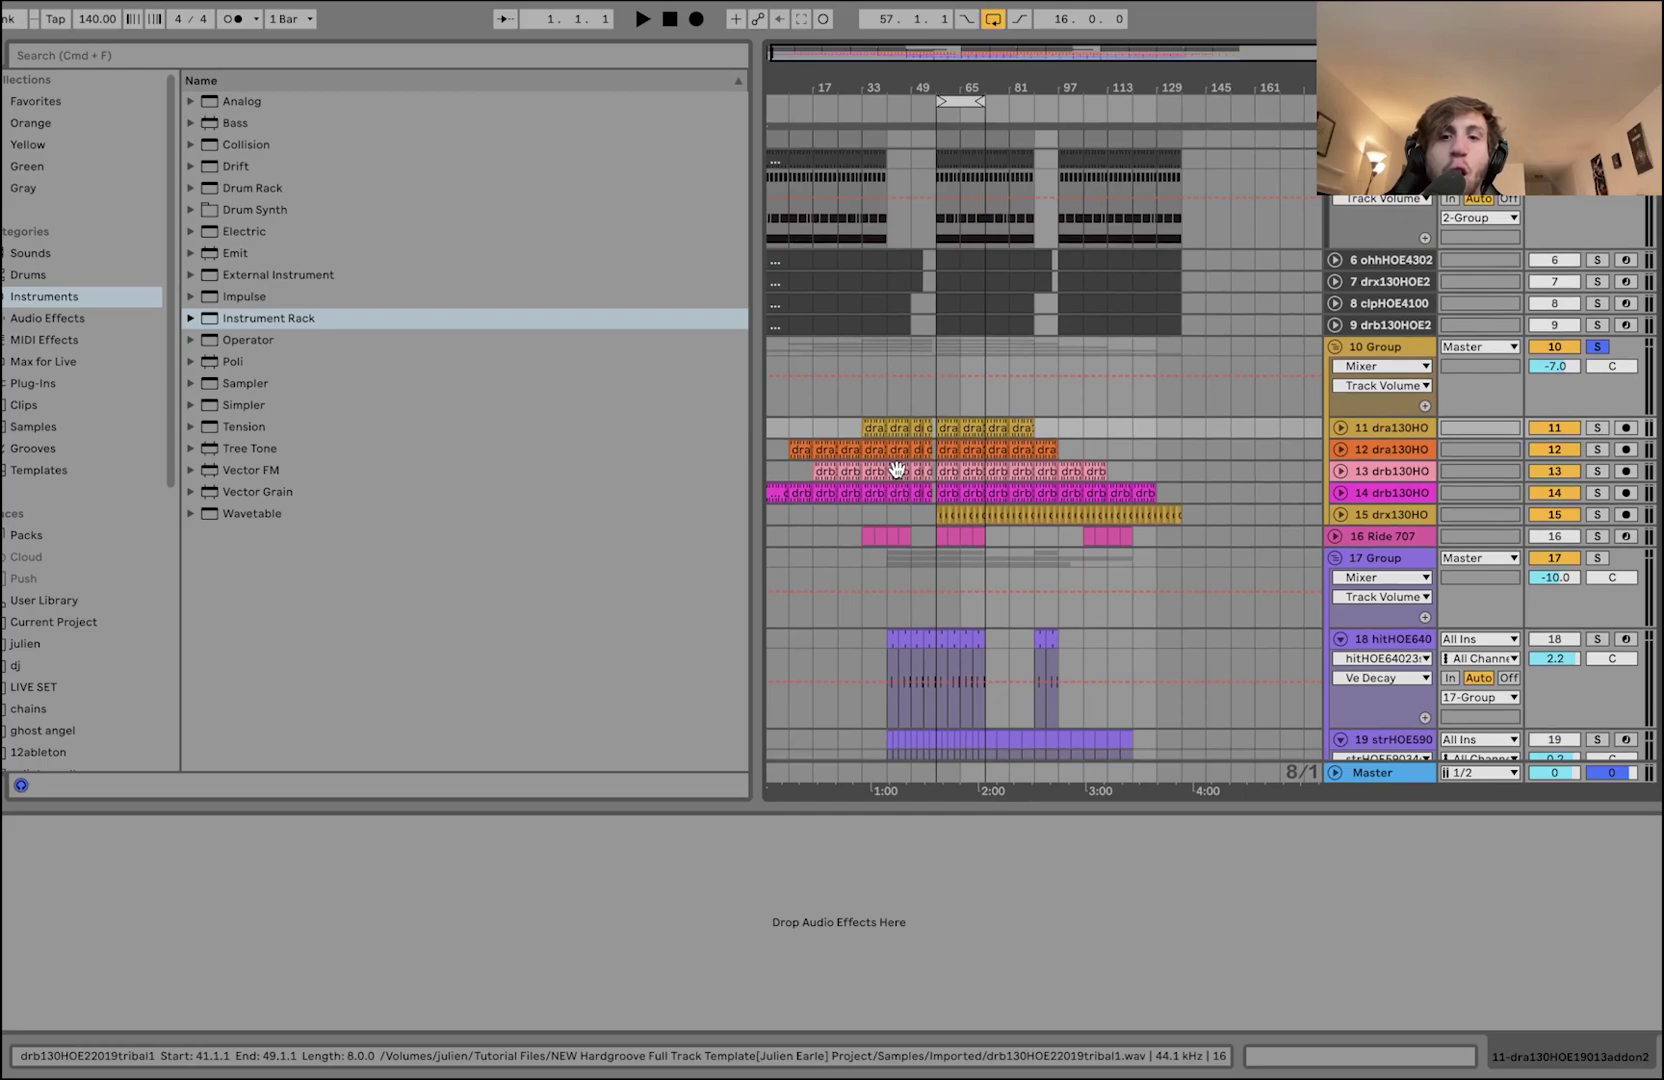
# - Solo track 15 in the 10 Group, play it from bar 57 and unfold the track
pyautogui.click(934, 409)
pyautogui.scroll(2, 934, 409)
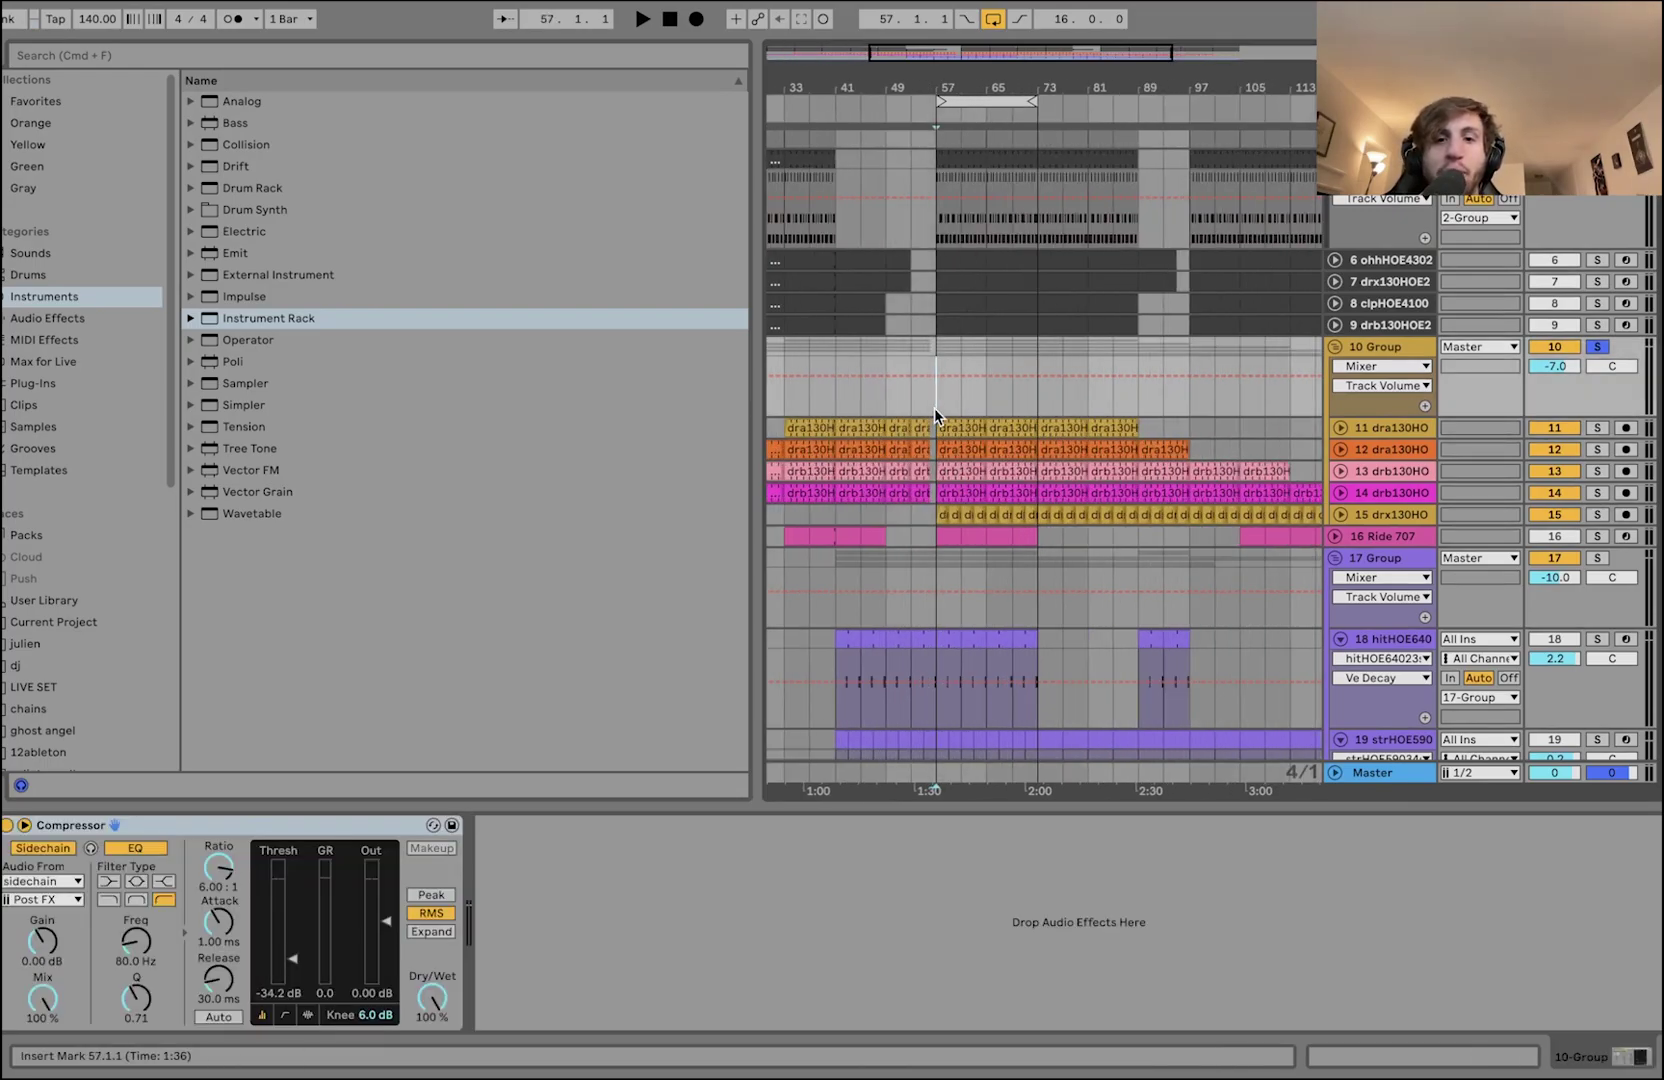
pyautogui.click(1597, 514)
pyautogui.press('space')
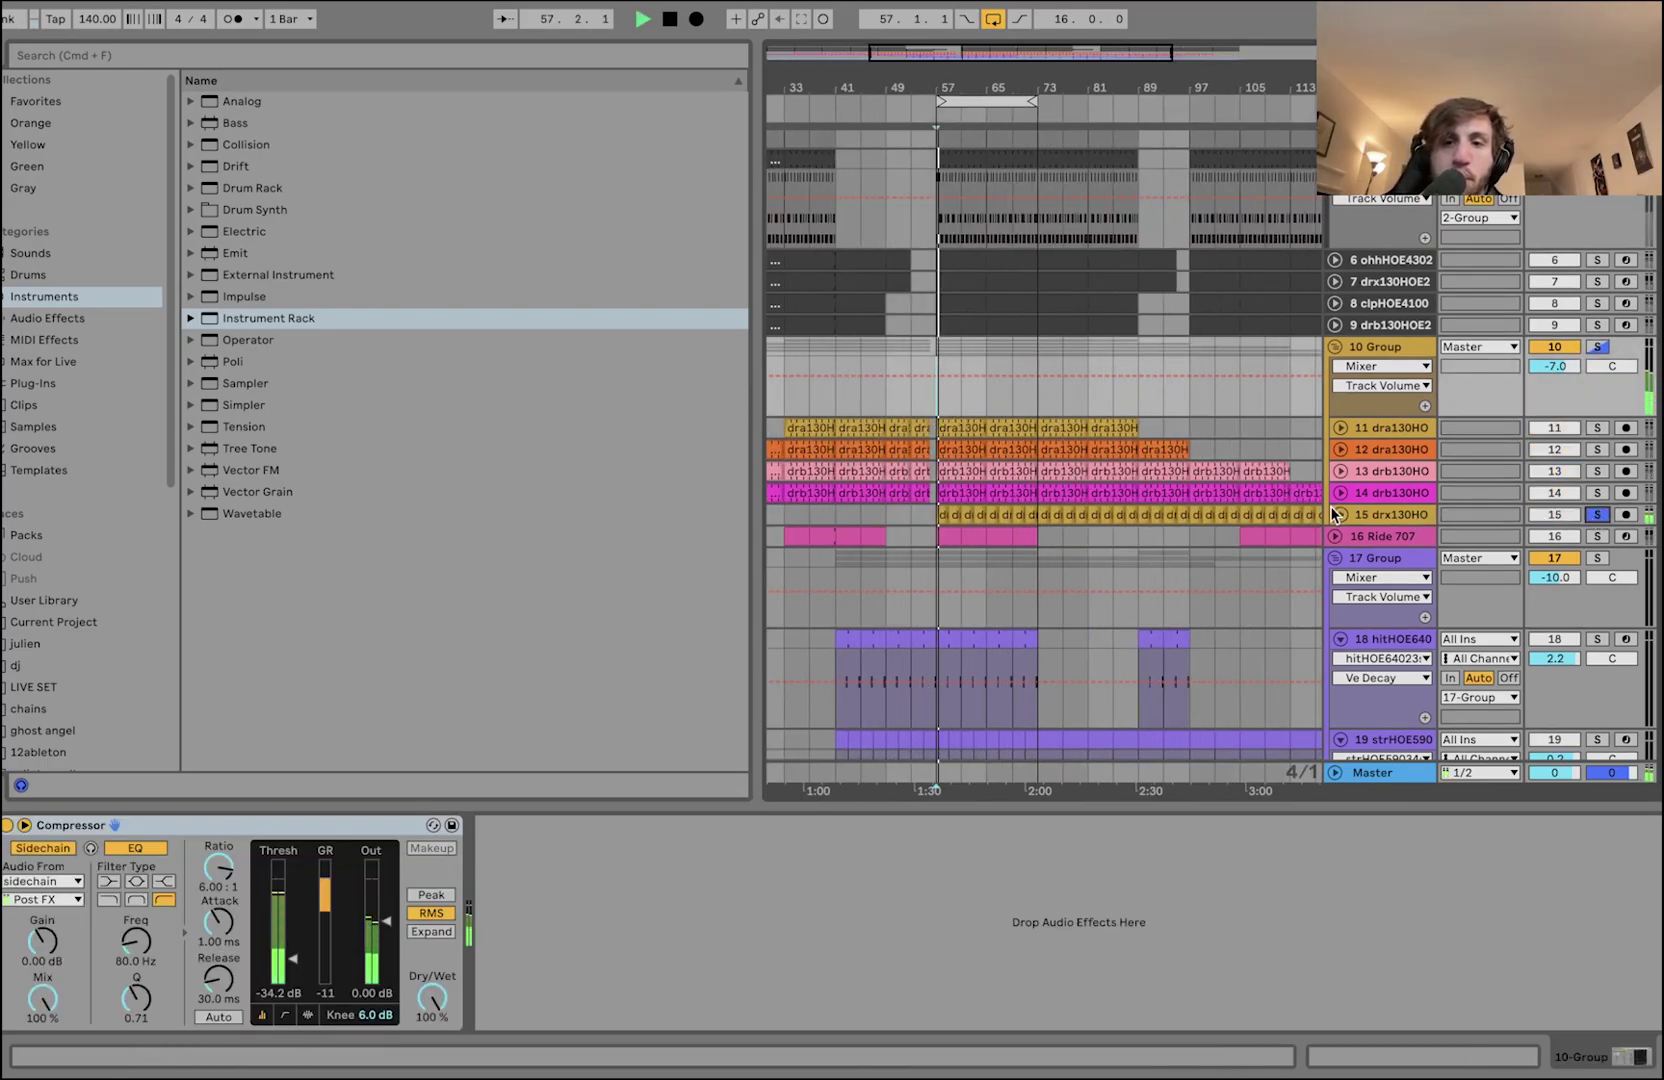
pyautogui.click(1339, 514)
pyautogui.scroll(-2, 1176, 588)
pyautogui.press('space')
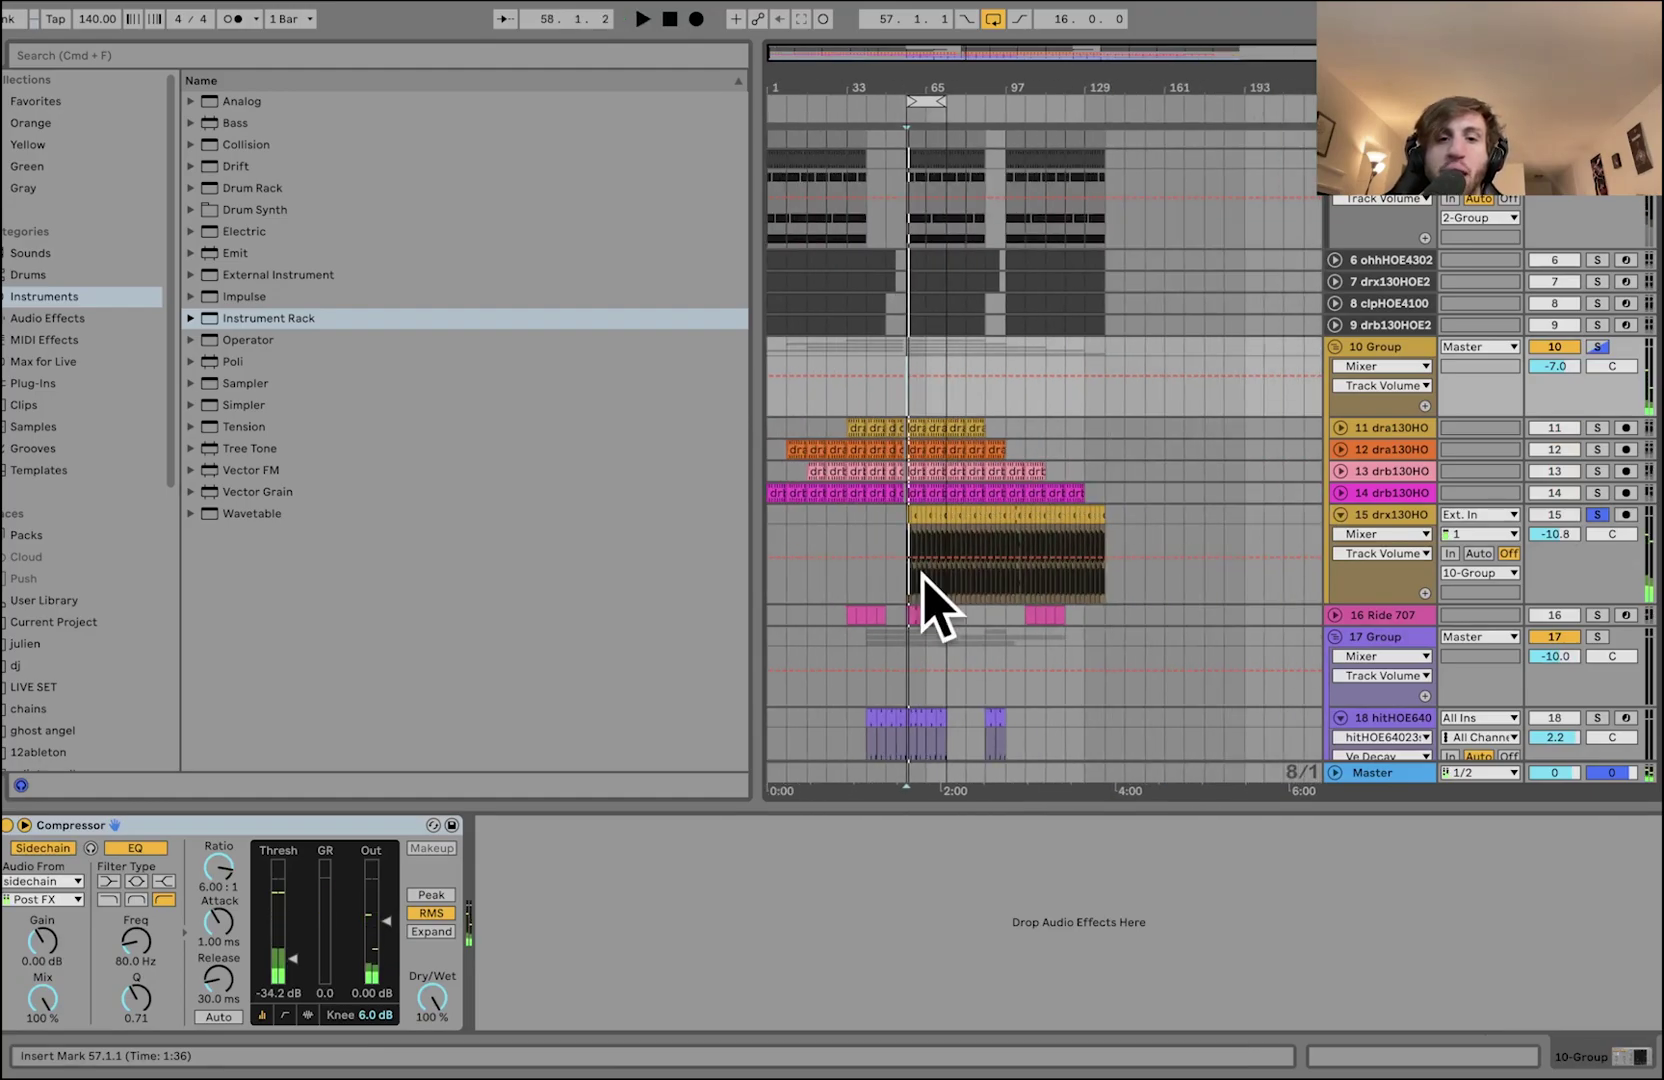
# - Check the empty stretch before track 15's first clip, and play from bar 57 with the track soloed and in the full mix
pyautogui.moveTo(888, 514); pyautogui.dragTo(869, 512)
pyautogui.click(890, 510)
pyautogui.scroll(4, 890, 510)
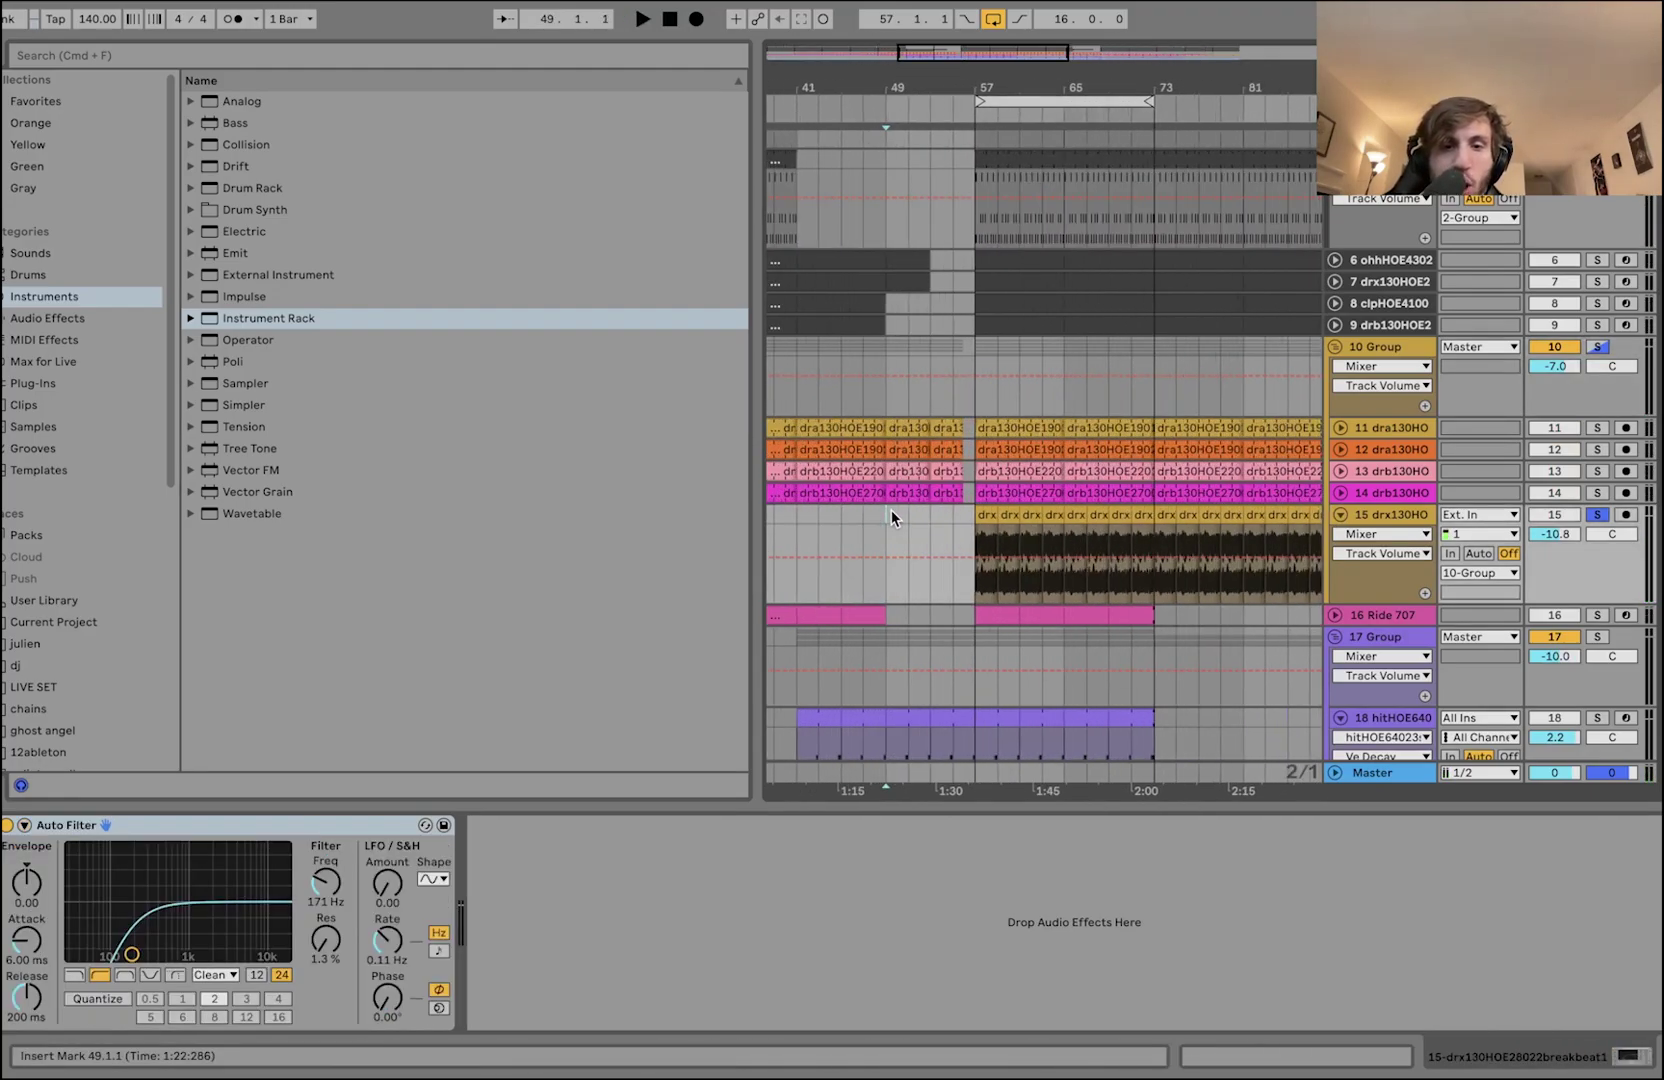
pyautogui.scroll(-3, 942, 510)
pyautogui.click(951, 517)
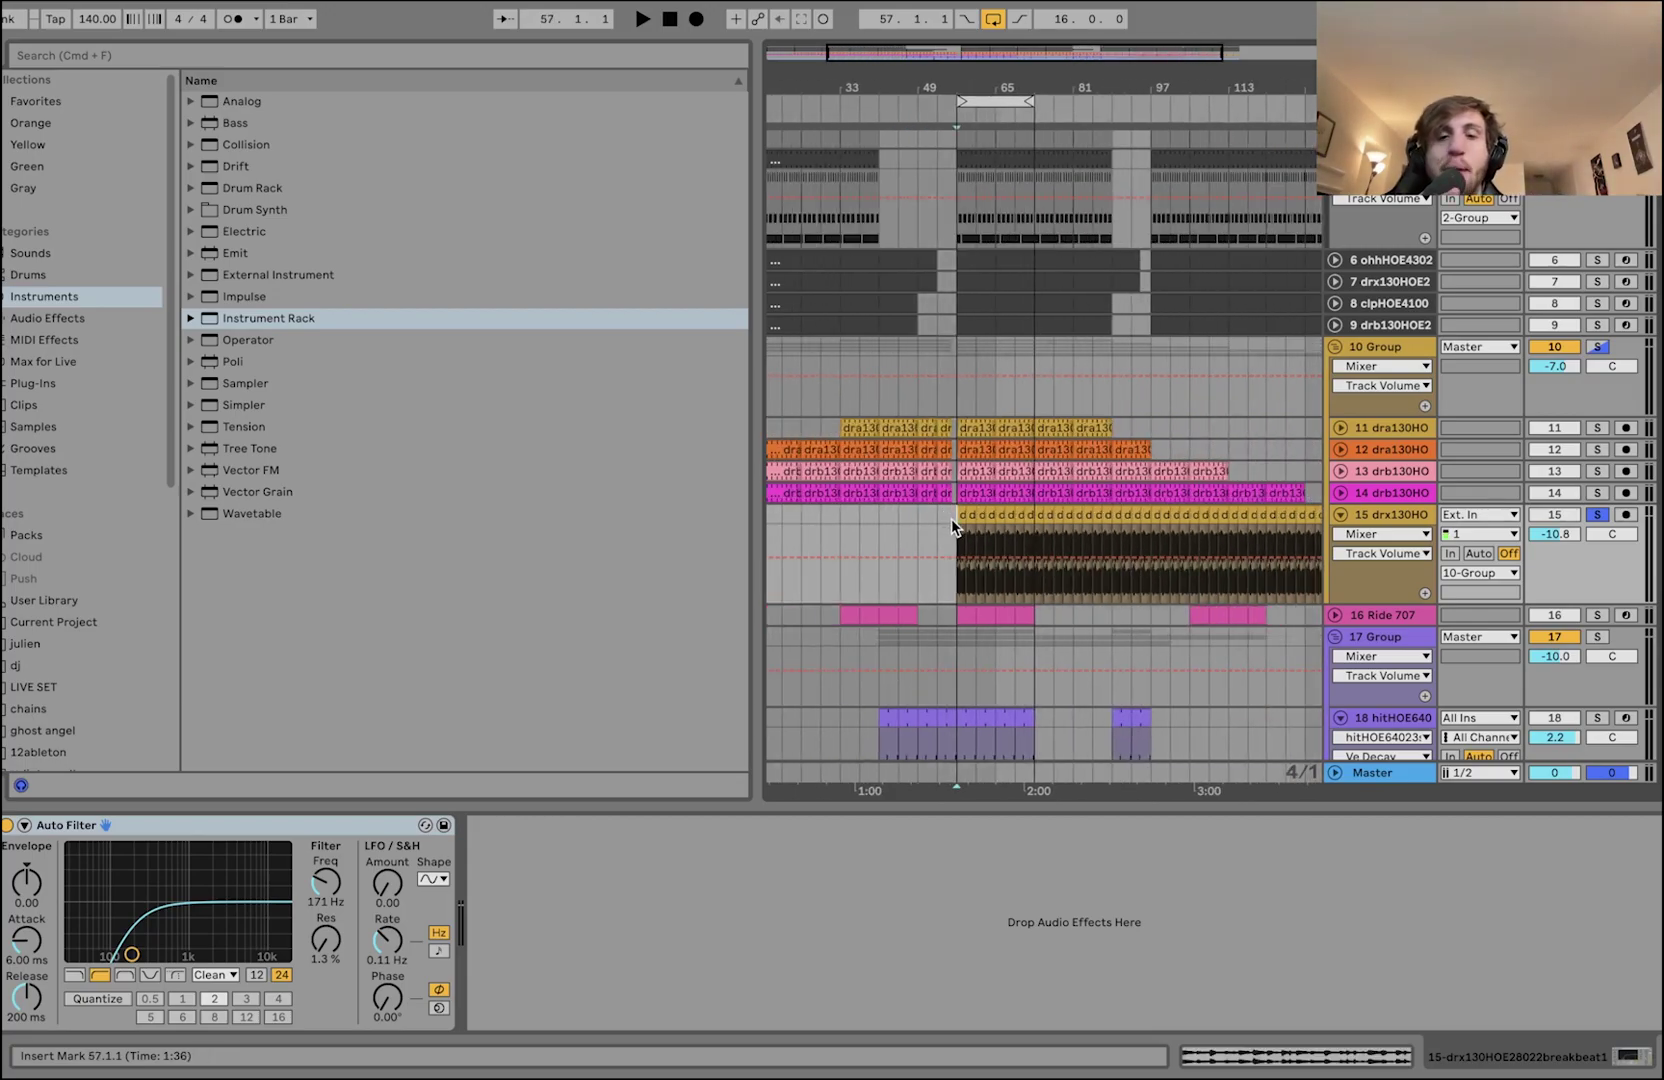
pyautogui.press('space')
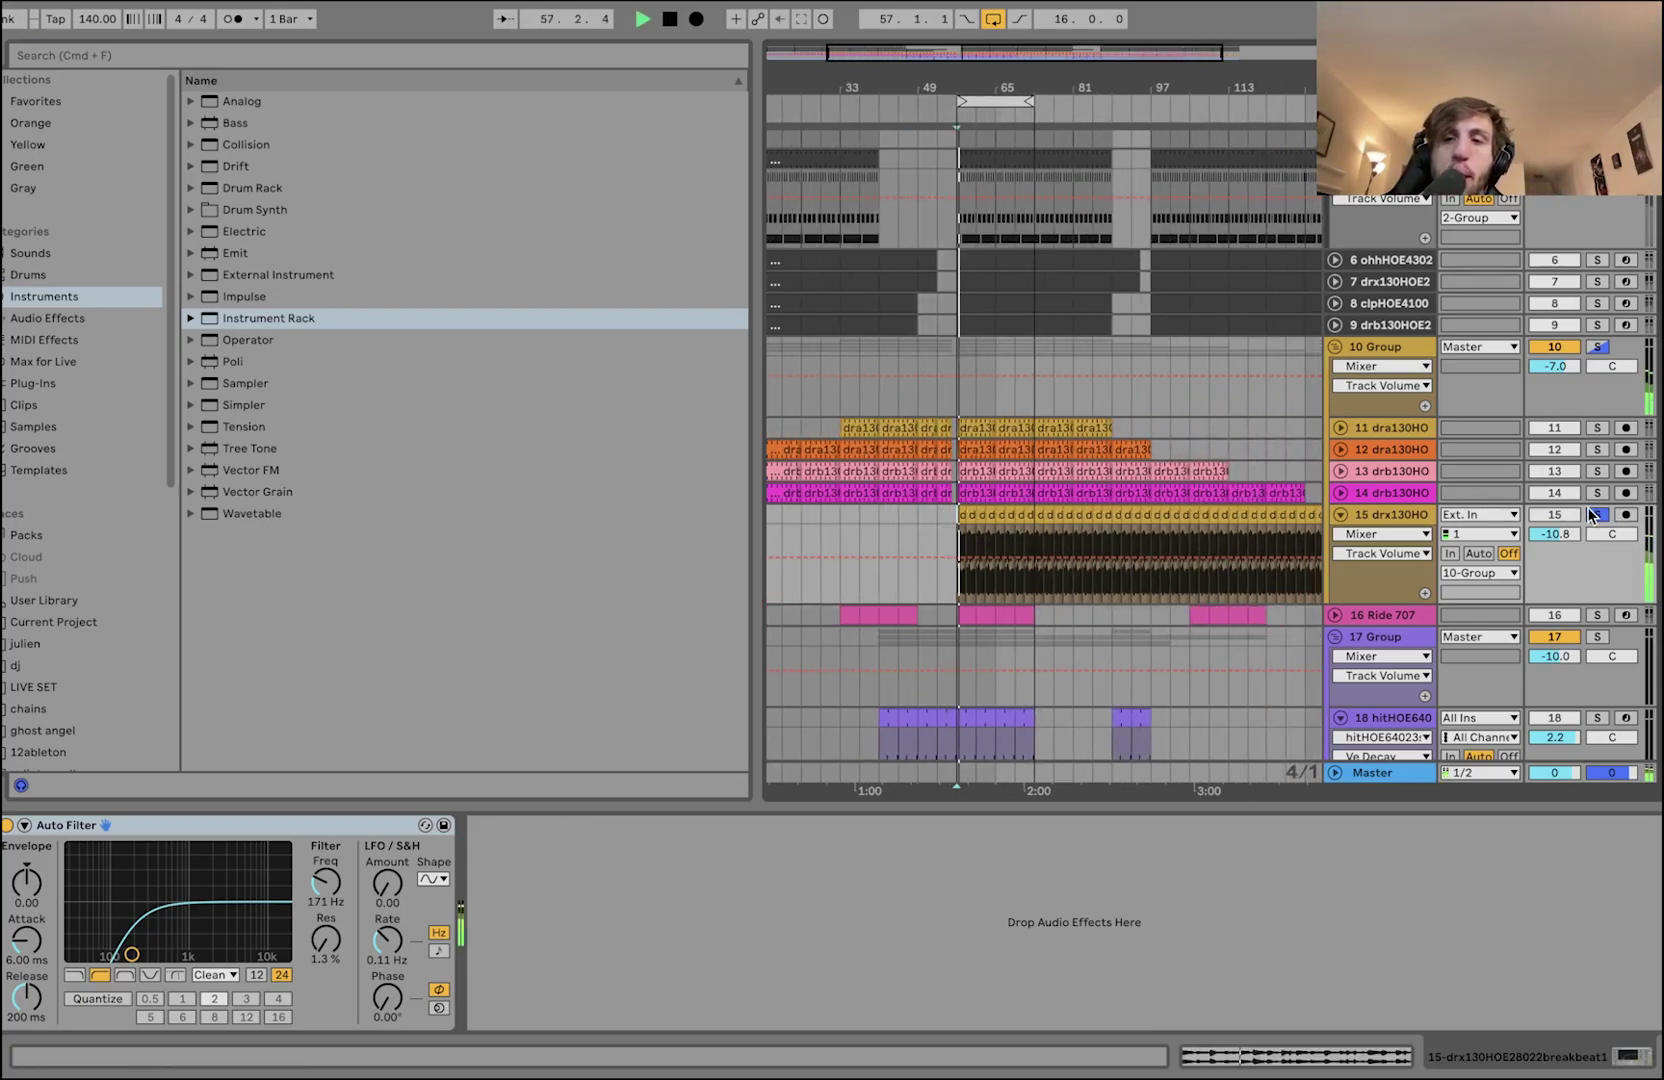
pyautogui.click(1594, 516)
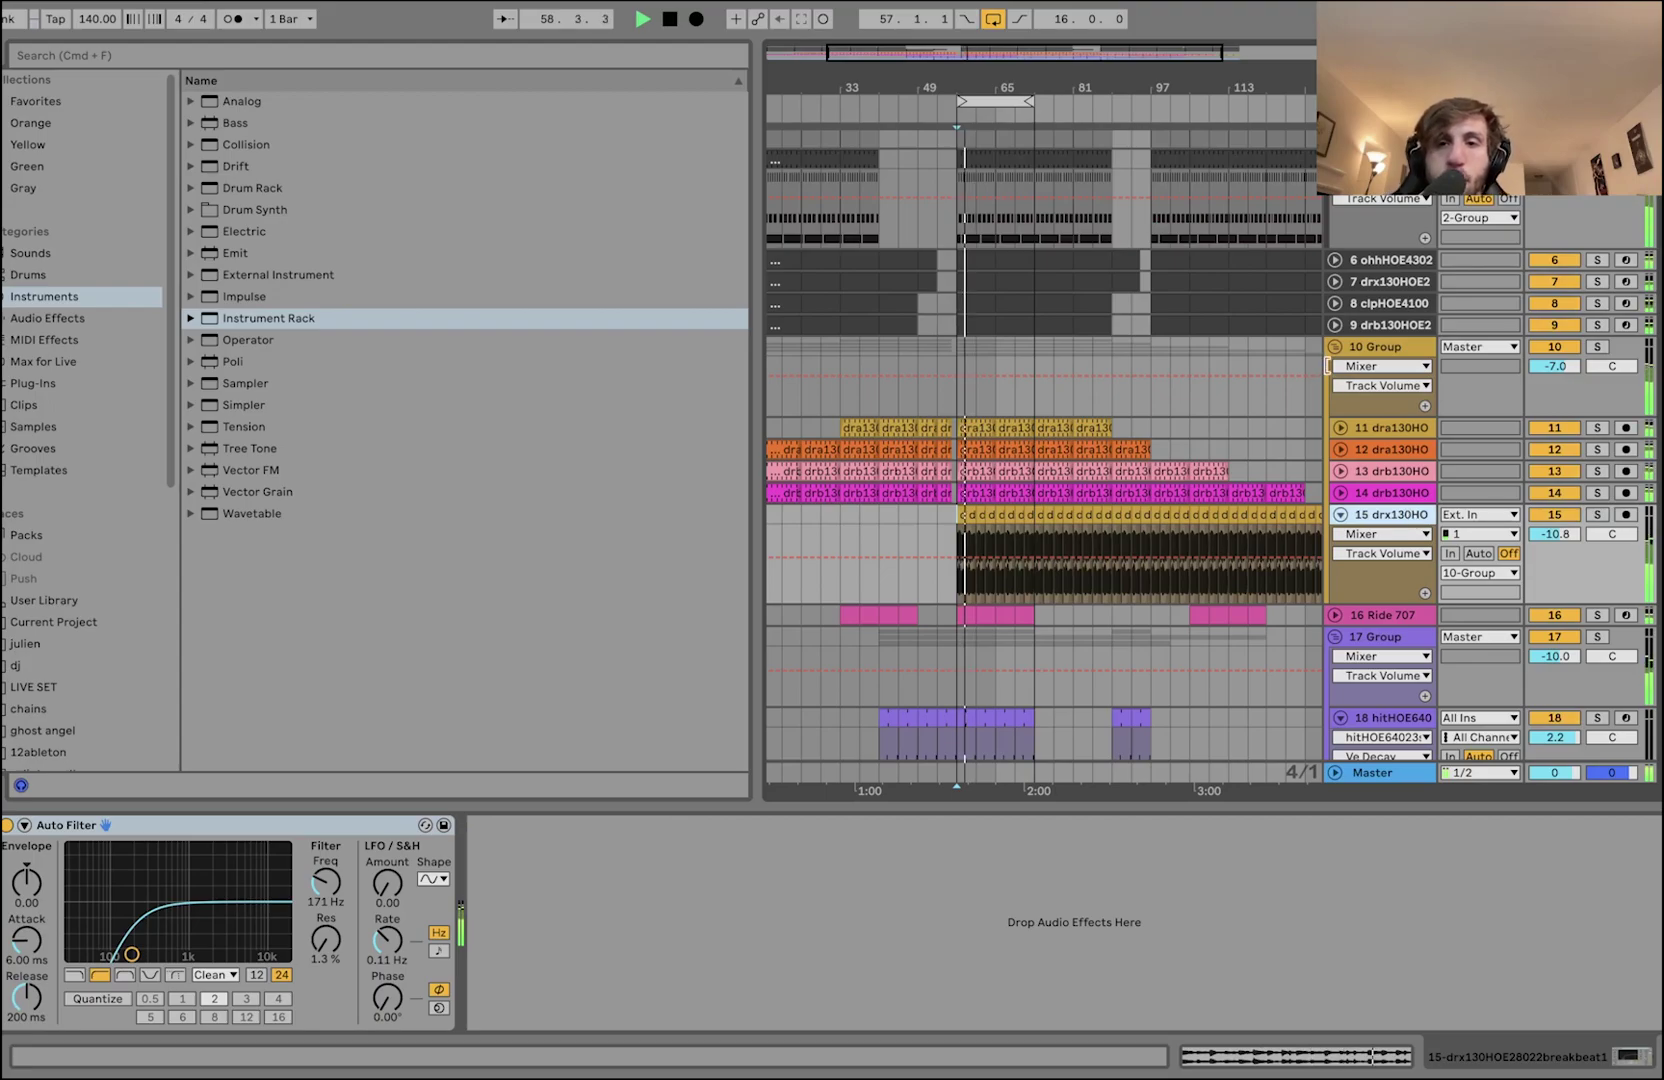
pyautogui.press('space')
# - Fold the 10 Group, unfold and solo the Ride 707 track, and play it from bar 57
pyautogui.click(1336, 347)
pyautogui.click(1360, 372)
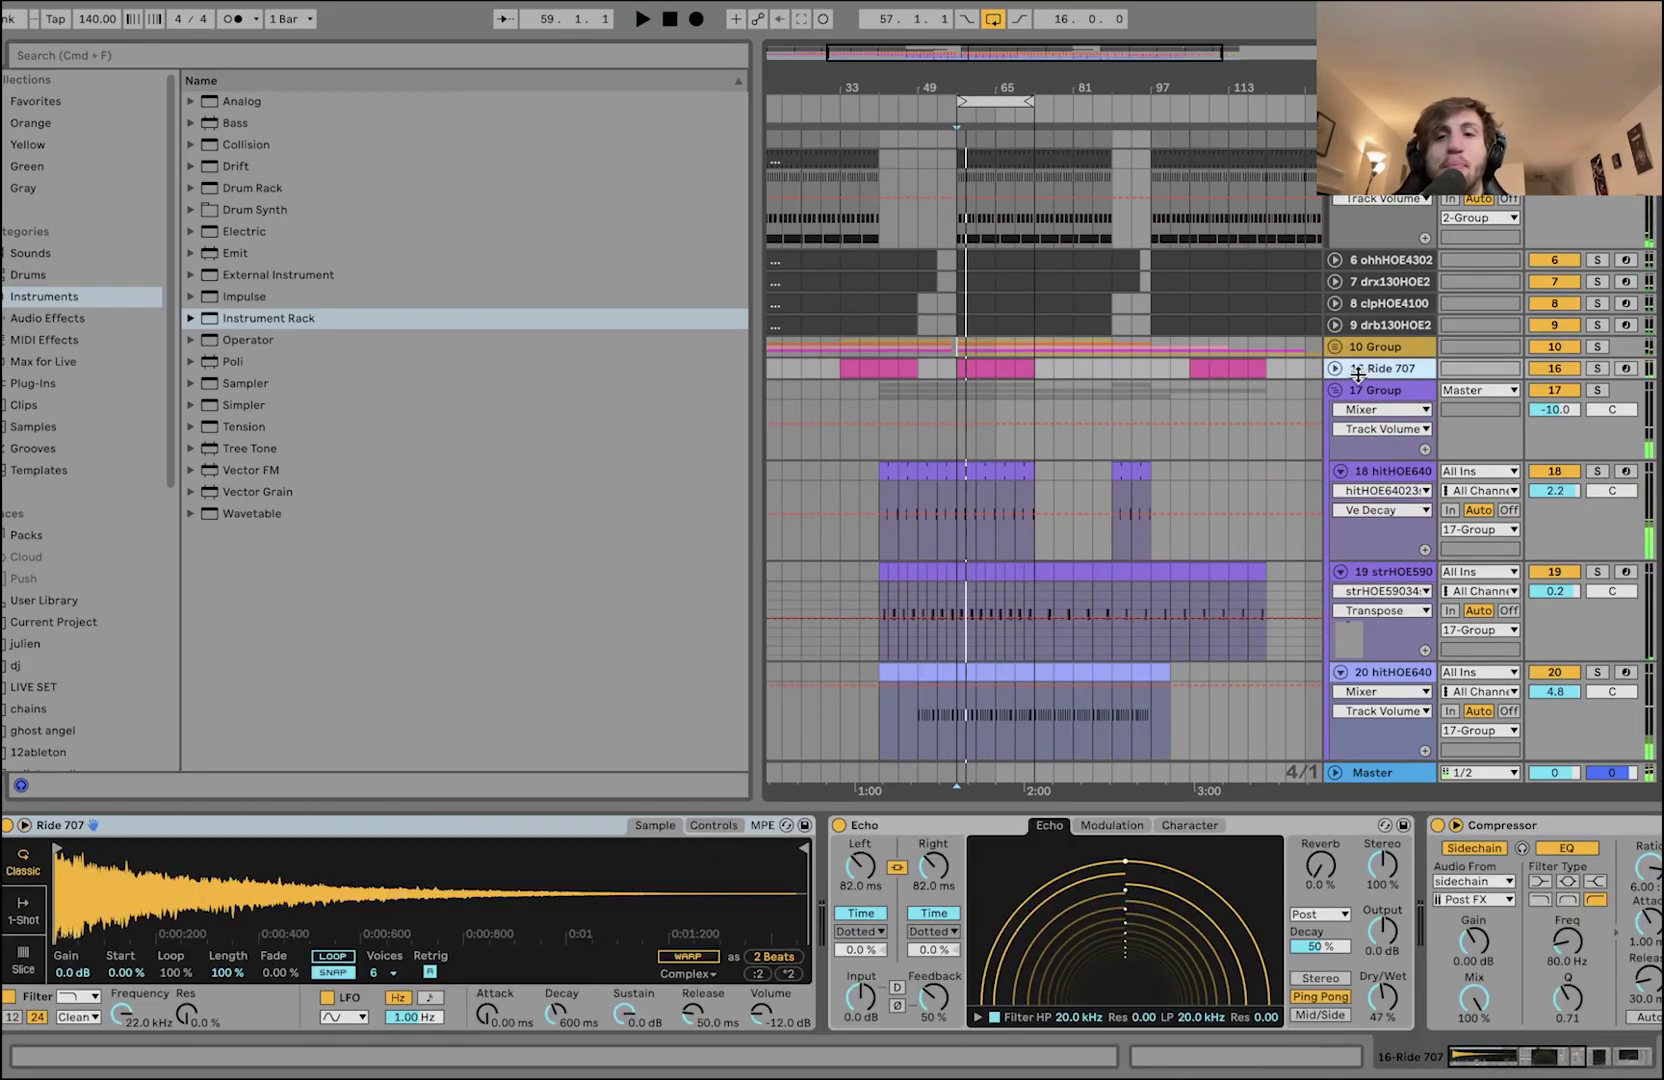
pyautogui.click(1334, 368)
pyautogui.click(1597, 368)
pyautogui.press('space')
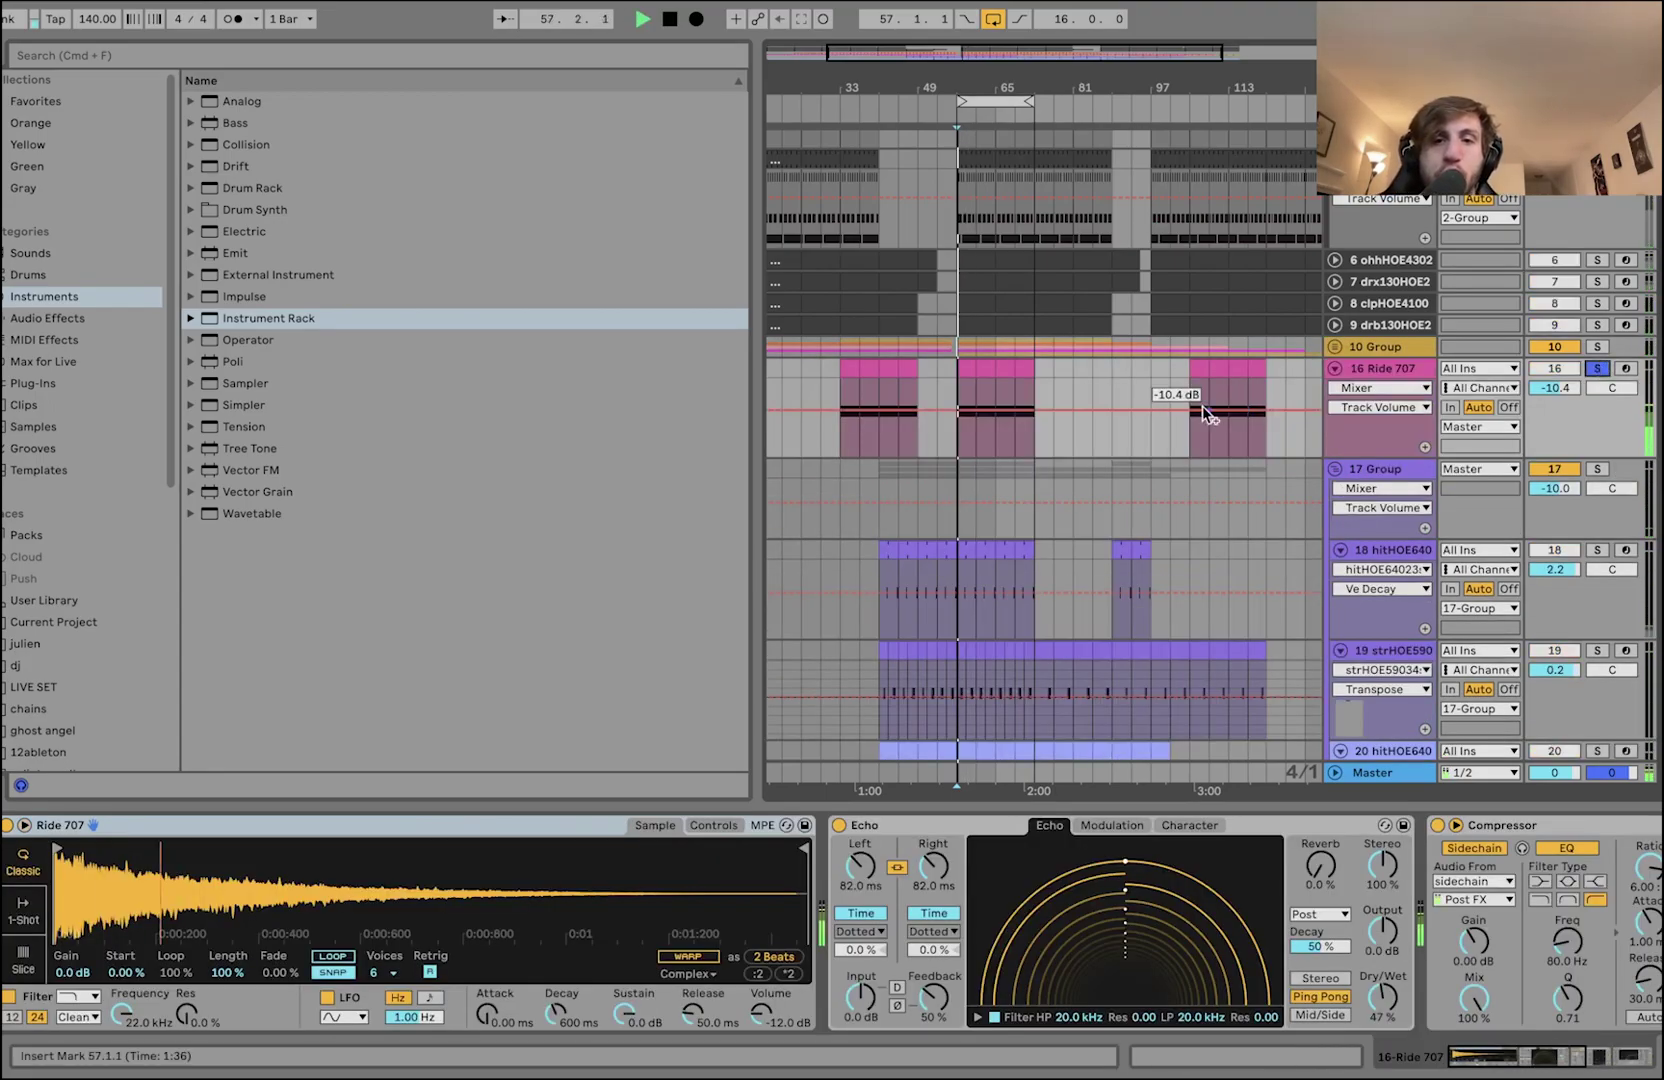
# - View the notes of the Ride 707 clip at bar 57 and the track's device chain, and turn off its solo
pyautogui.doubleClick(962, 384)
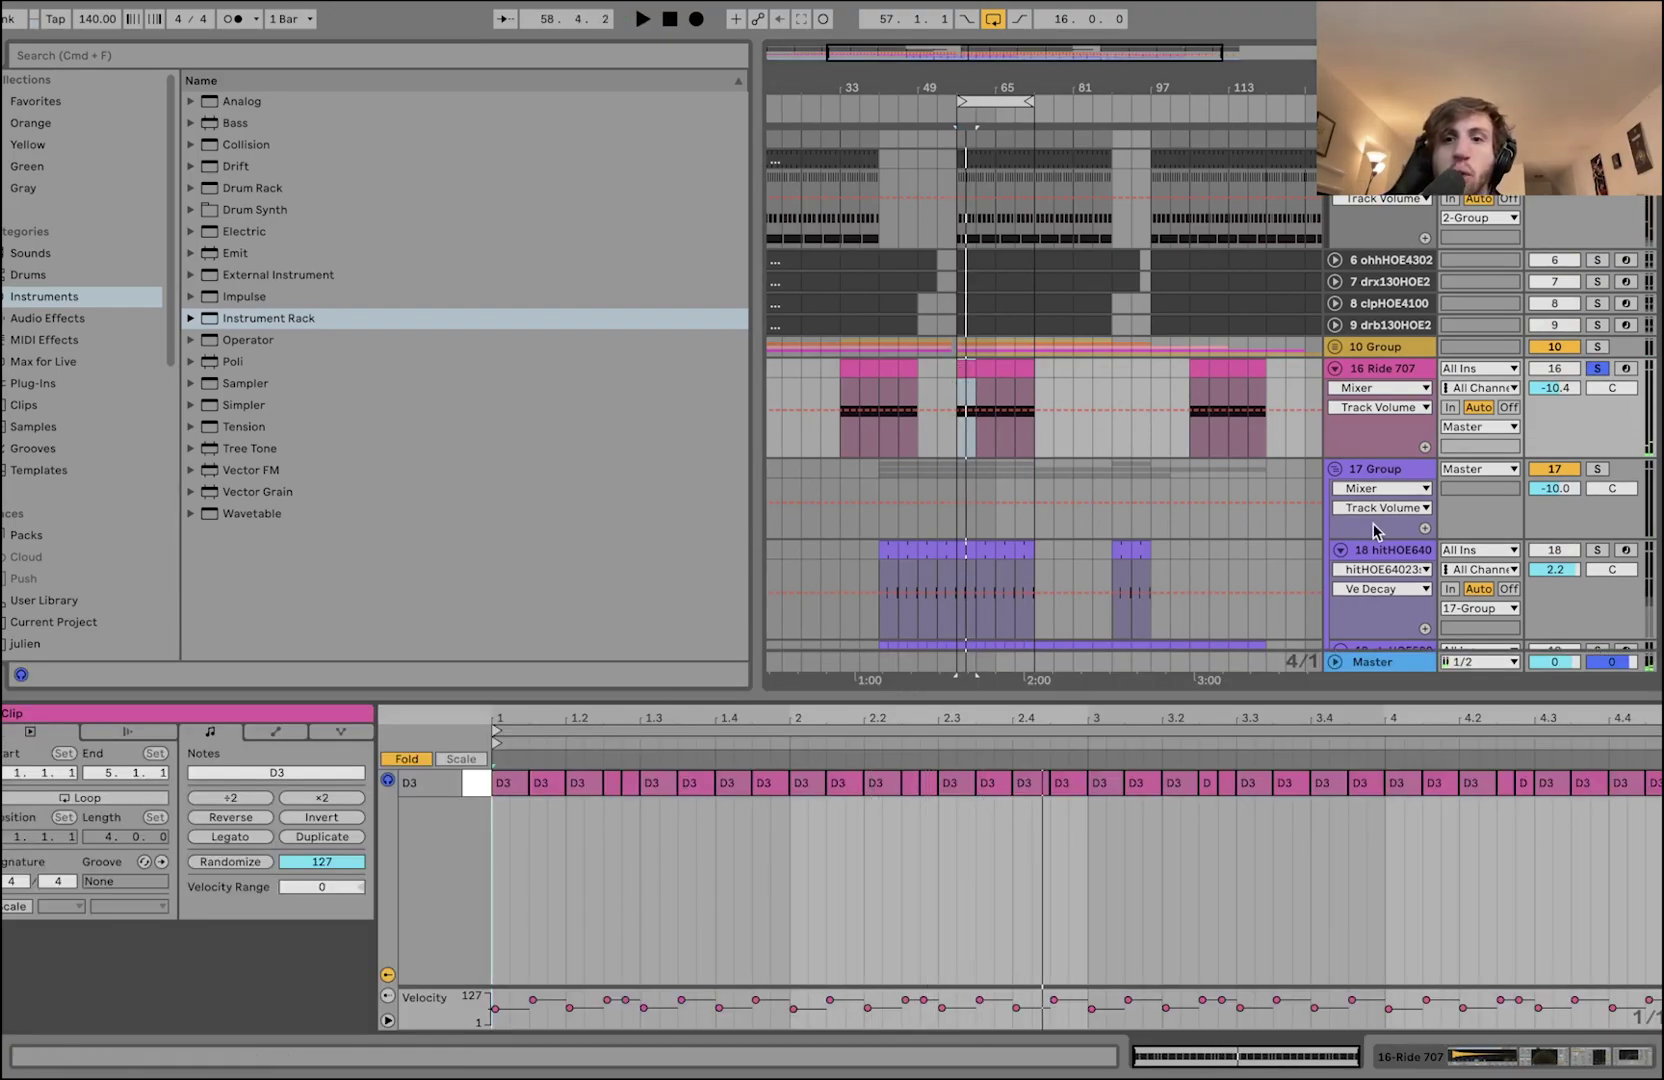
pyautogui.click(1375, 378)
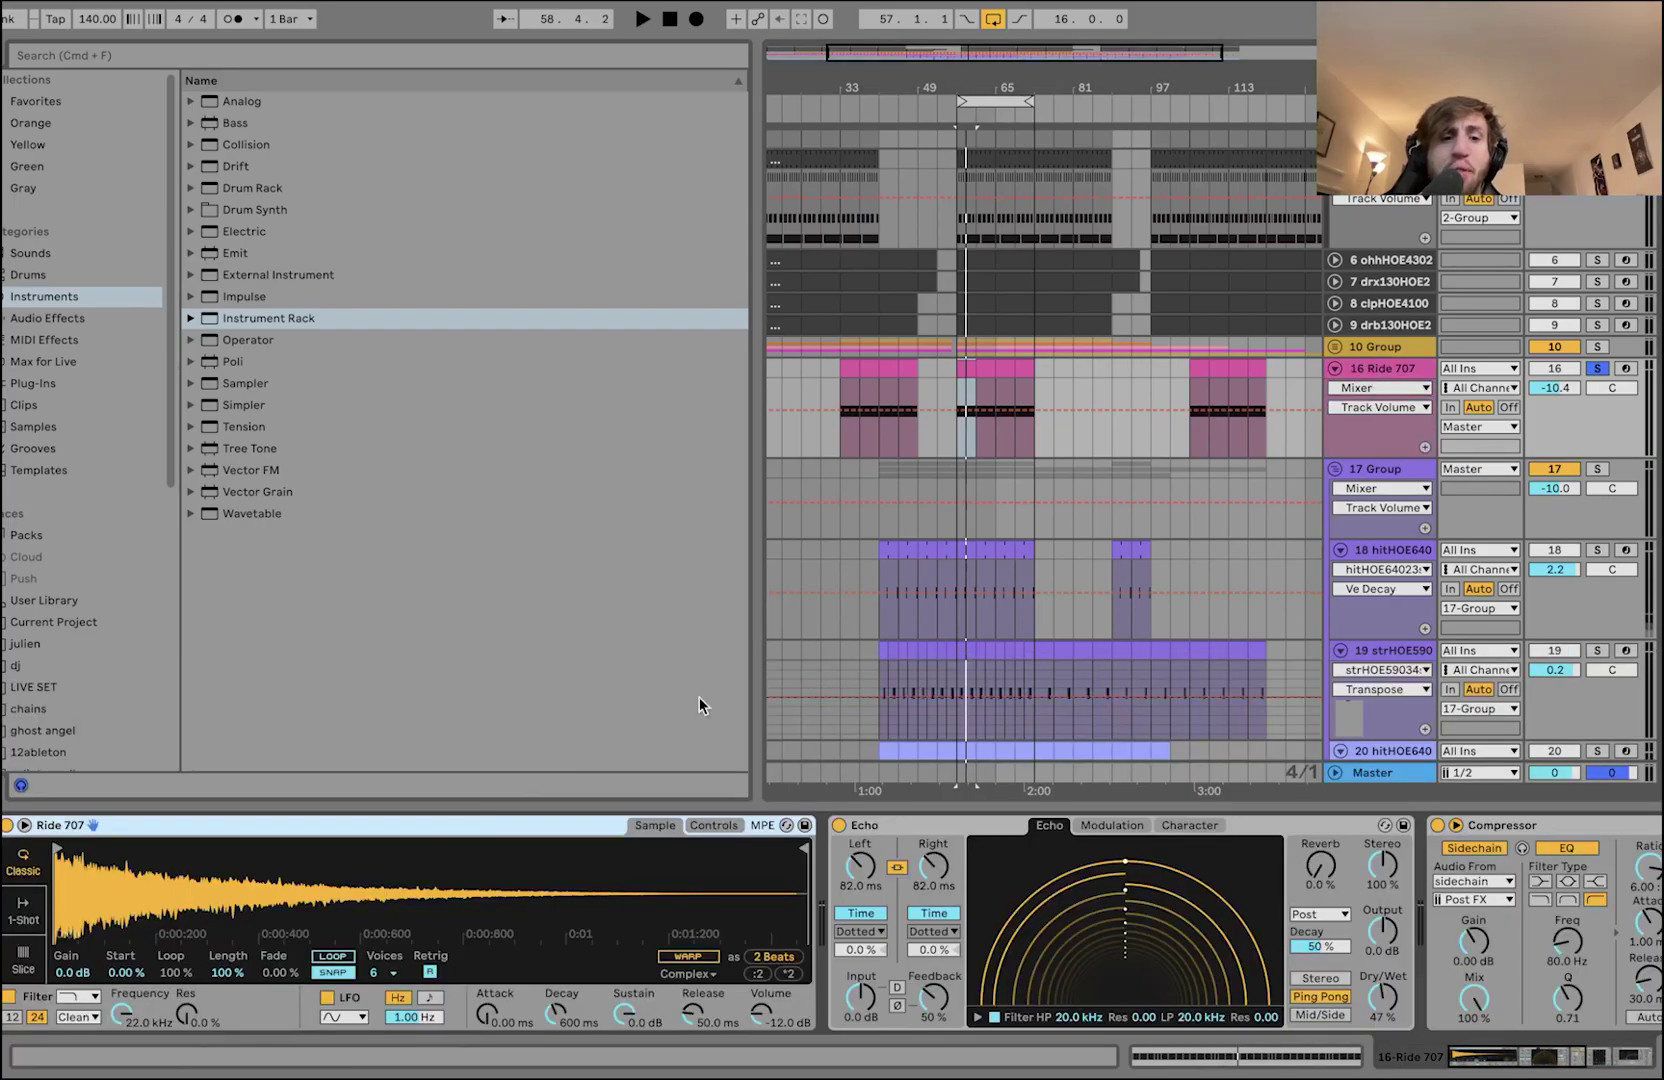
pyautogui.hscroll(5, 755, 916)
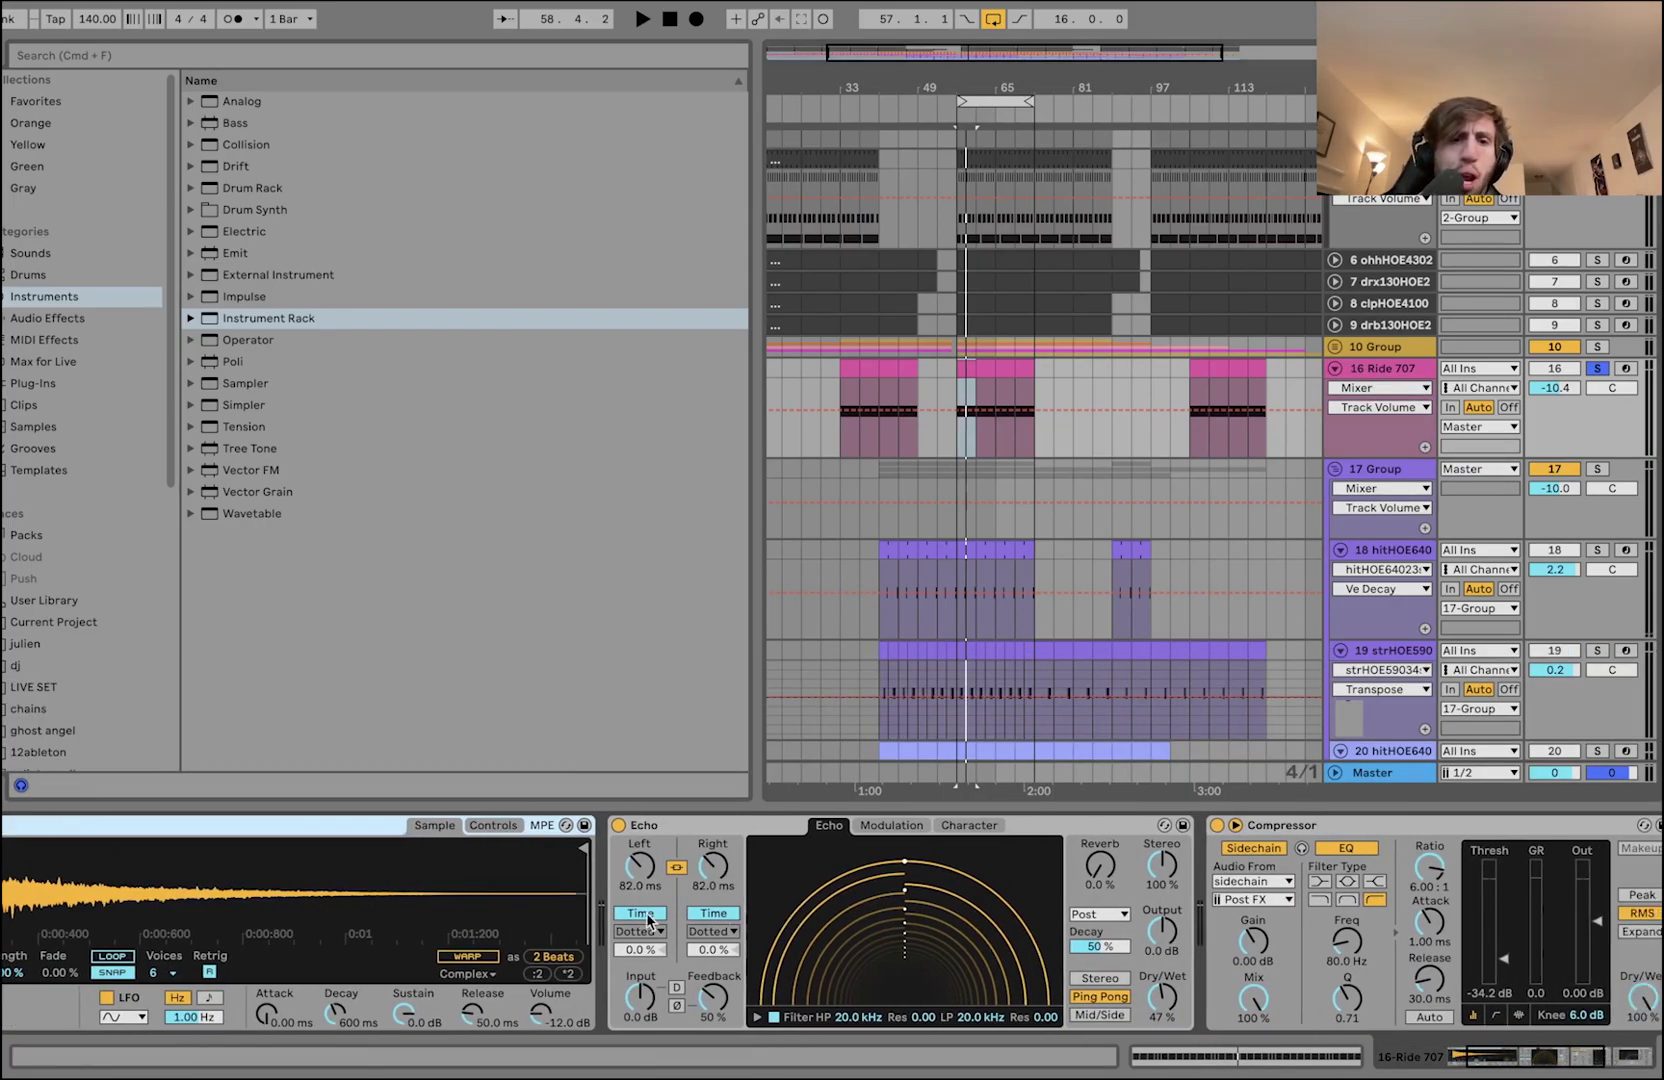
pyautogui.hscroll(6, 628, 935)
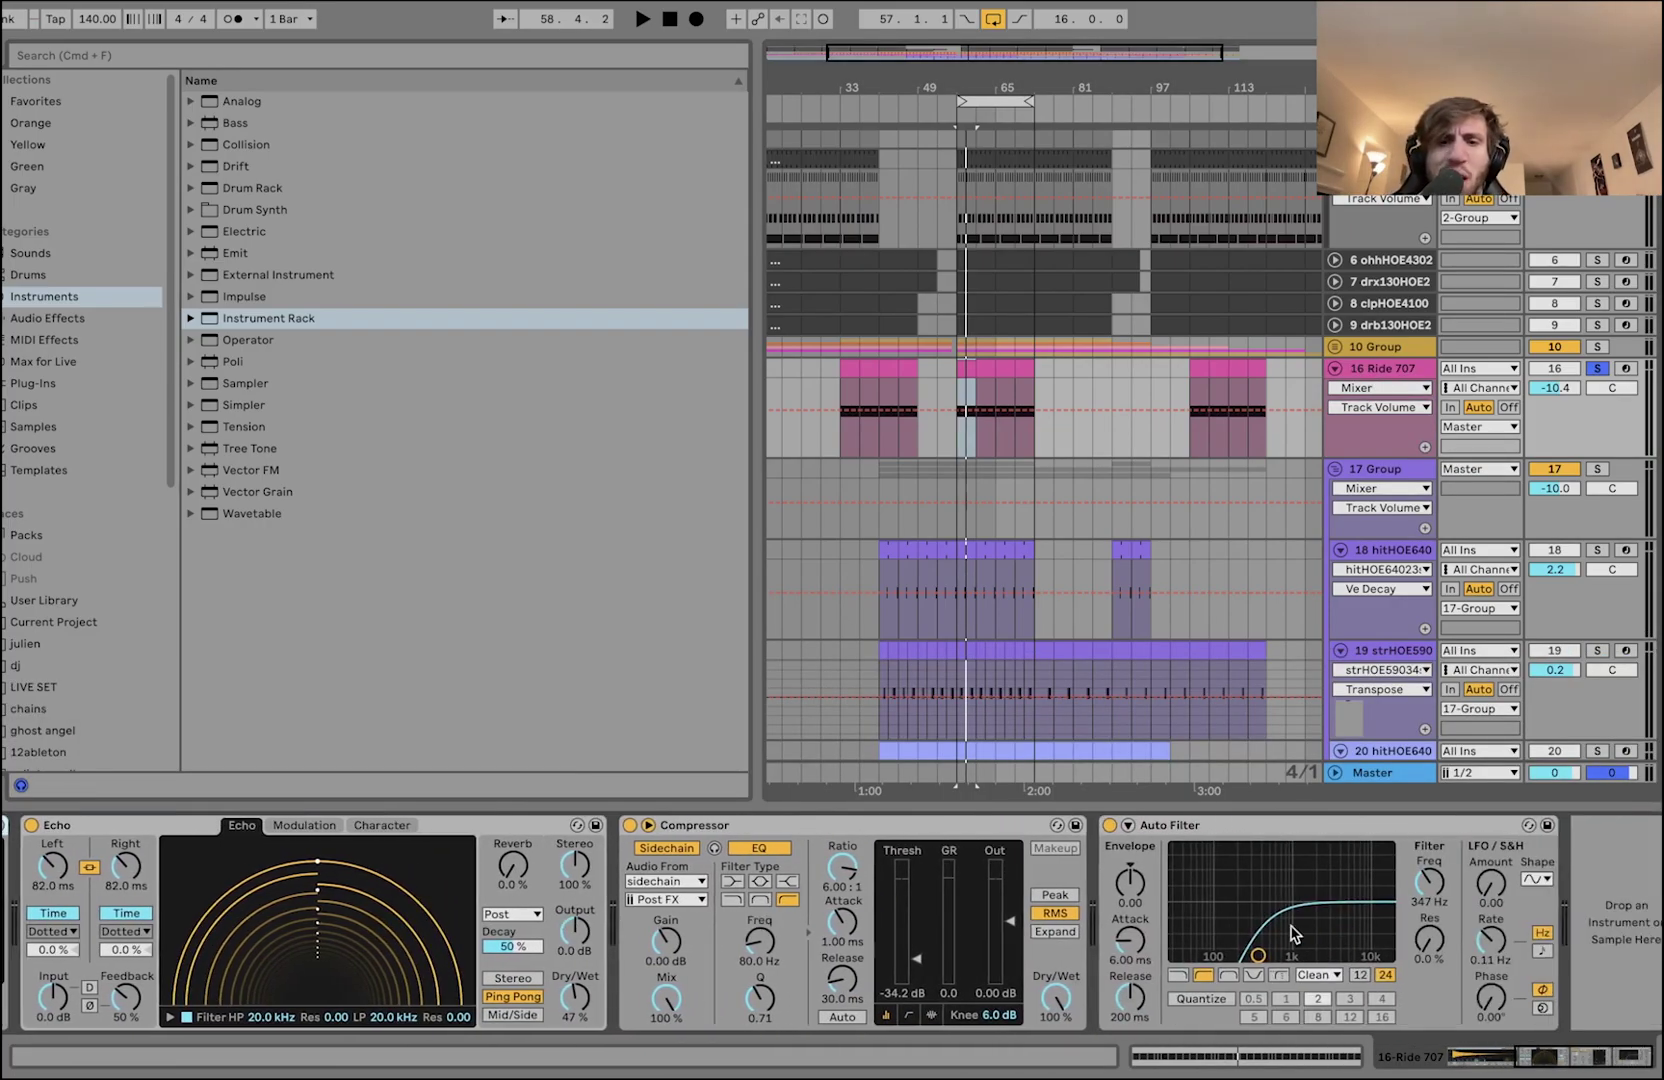
pyautogui.scroll(-3, 1170, 362)
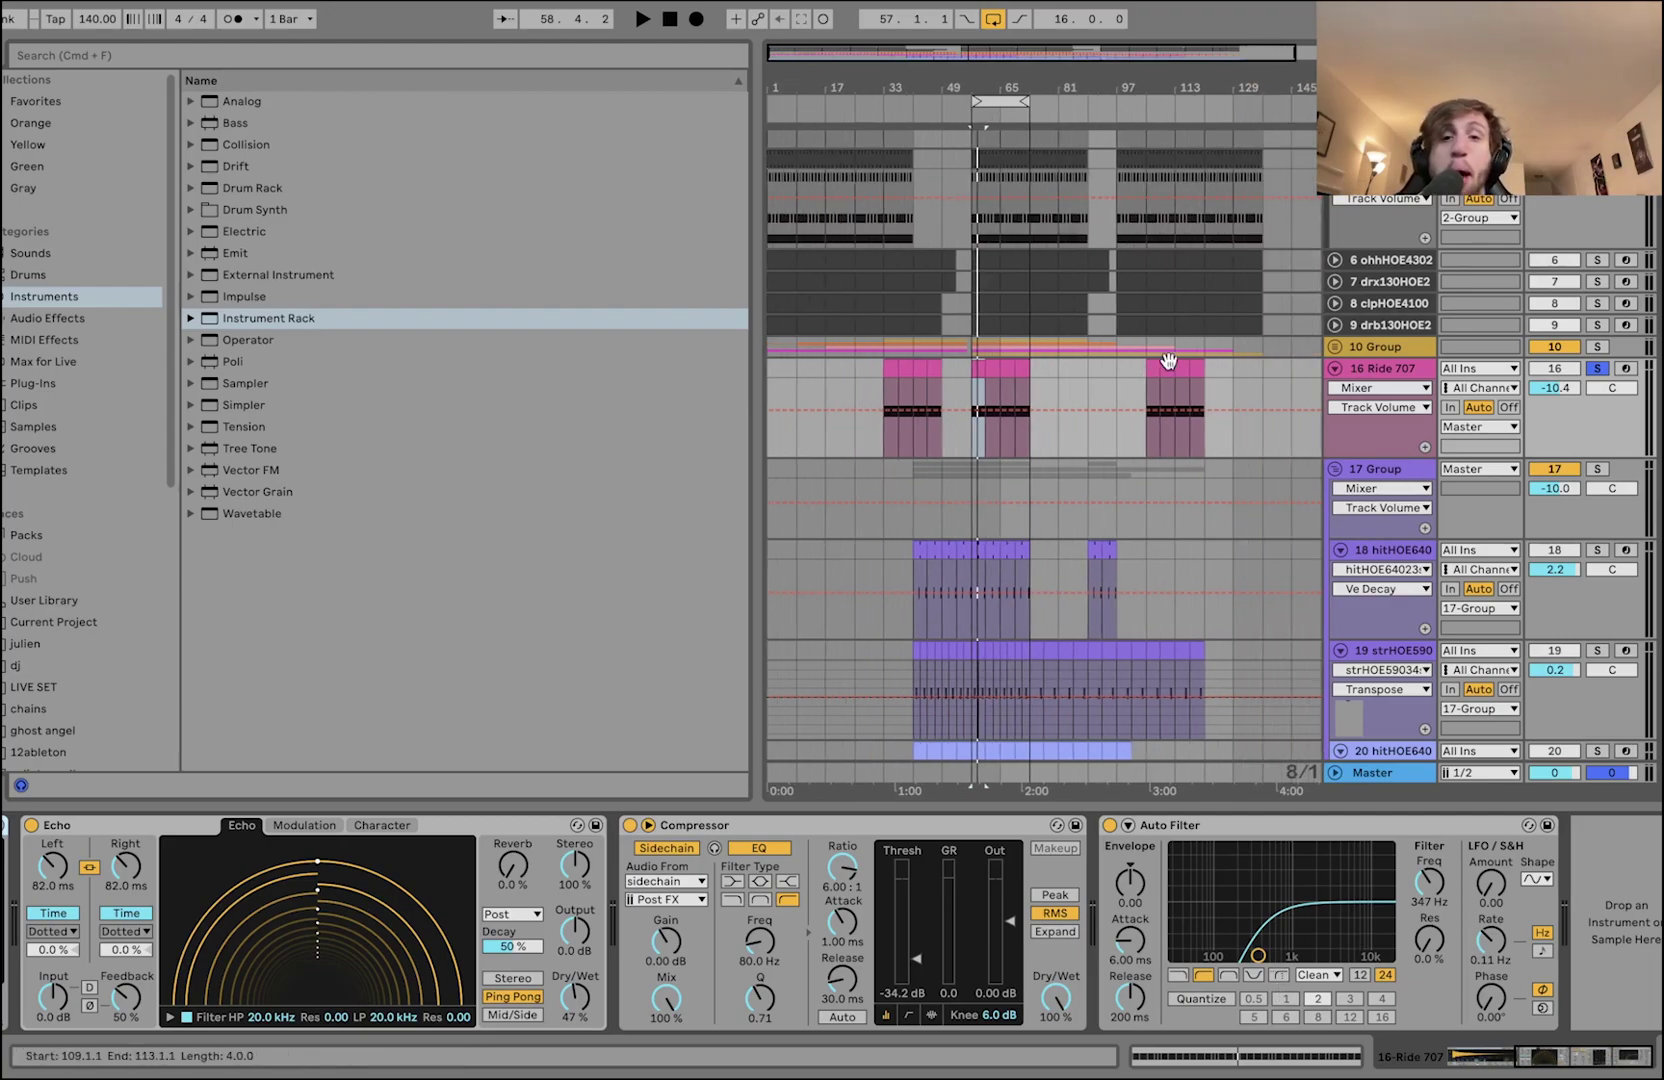
pyautogui.click(1599, 369)
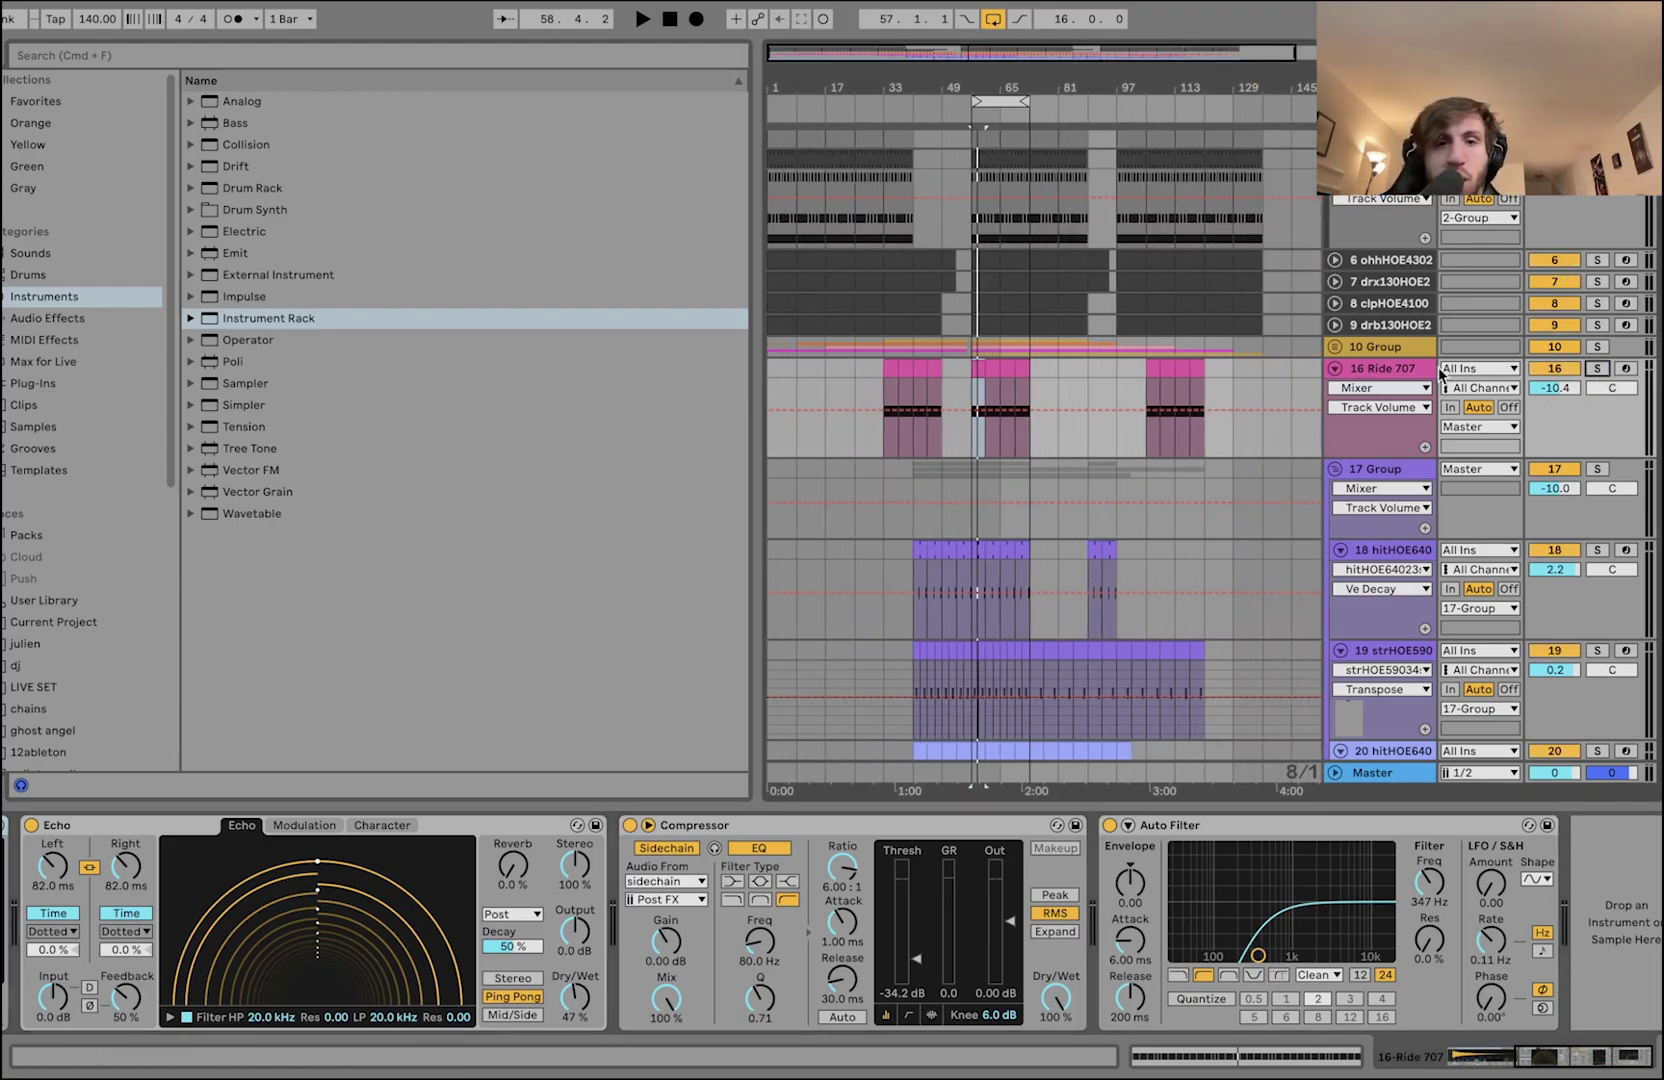
# - Play the full mix from bar 1, bar 17, about bar 25 and bar 33 to hear the build-up to the ride
pyautogui.click(772, 367)
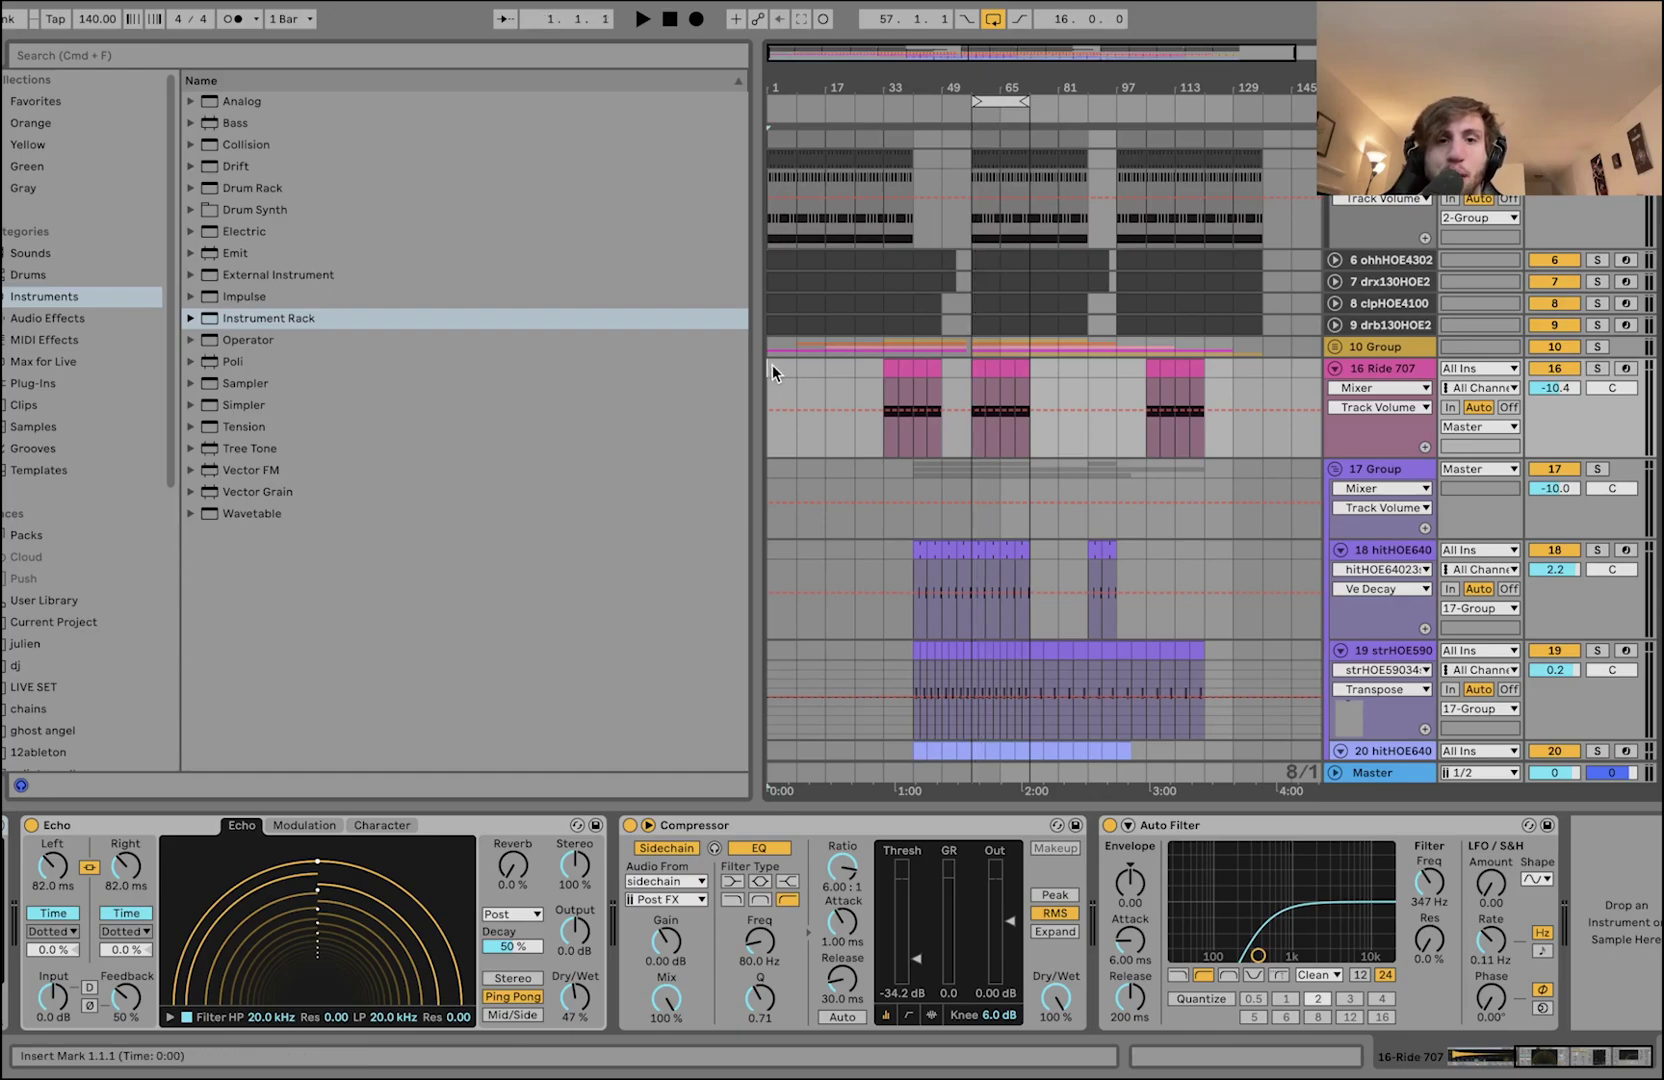
pyautogui.click(822, 364)
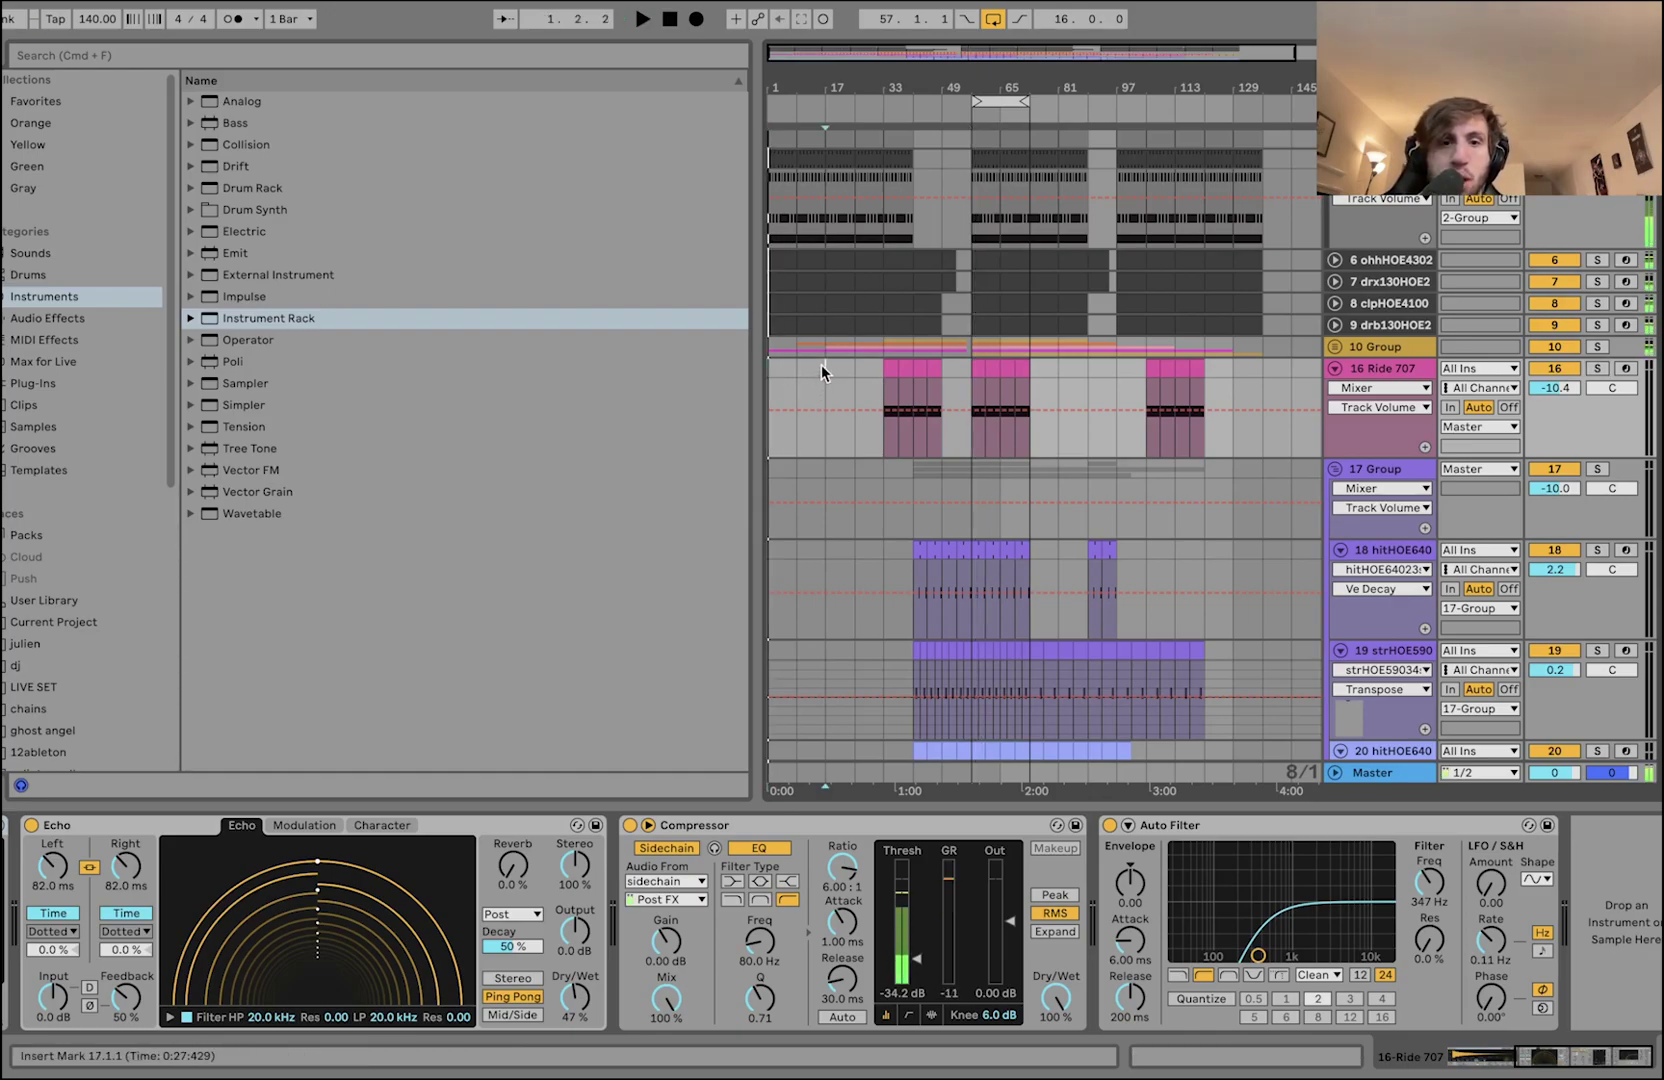
pyautogui.click(852, 367)
pyautogui.press('space')
pyautogui.press('space')
pyautogui.click(887, 343)
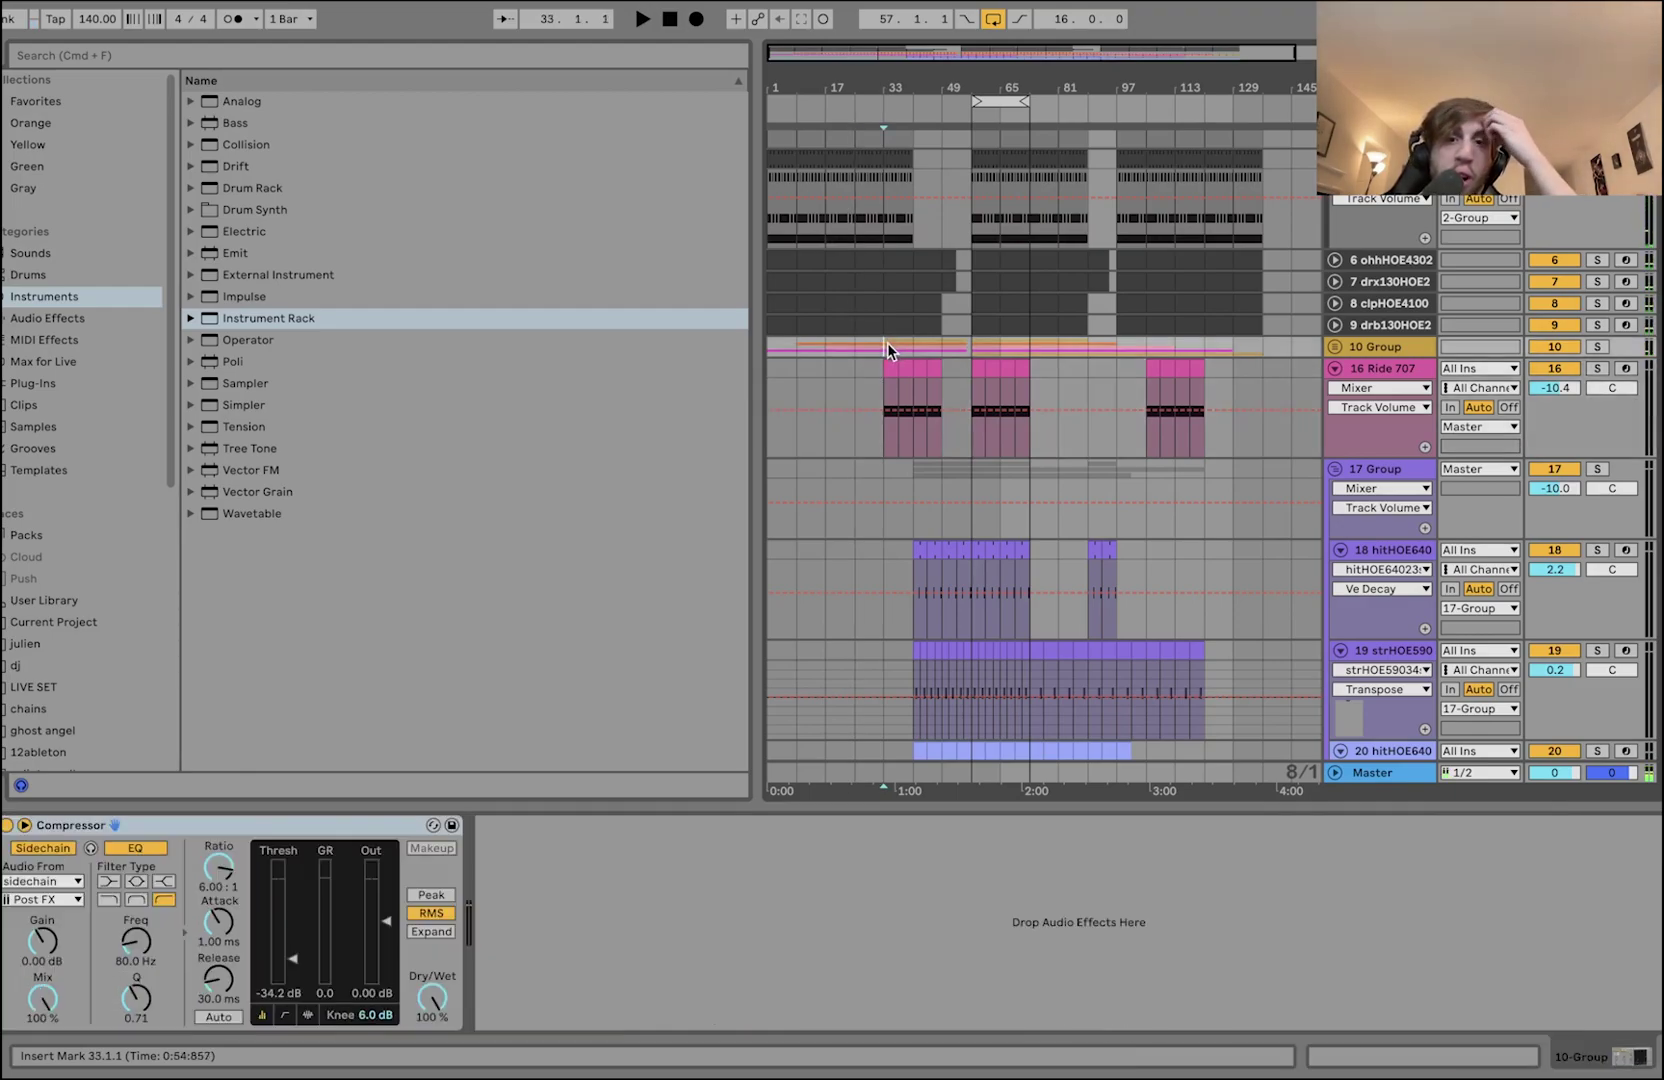
pyautogui.press('space')
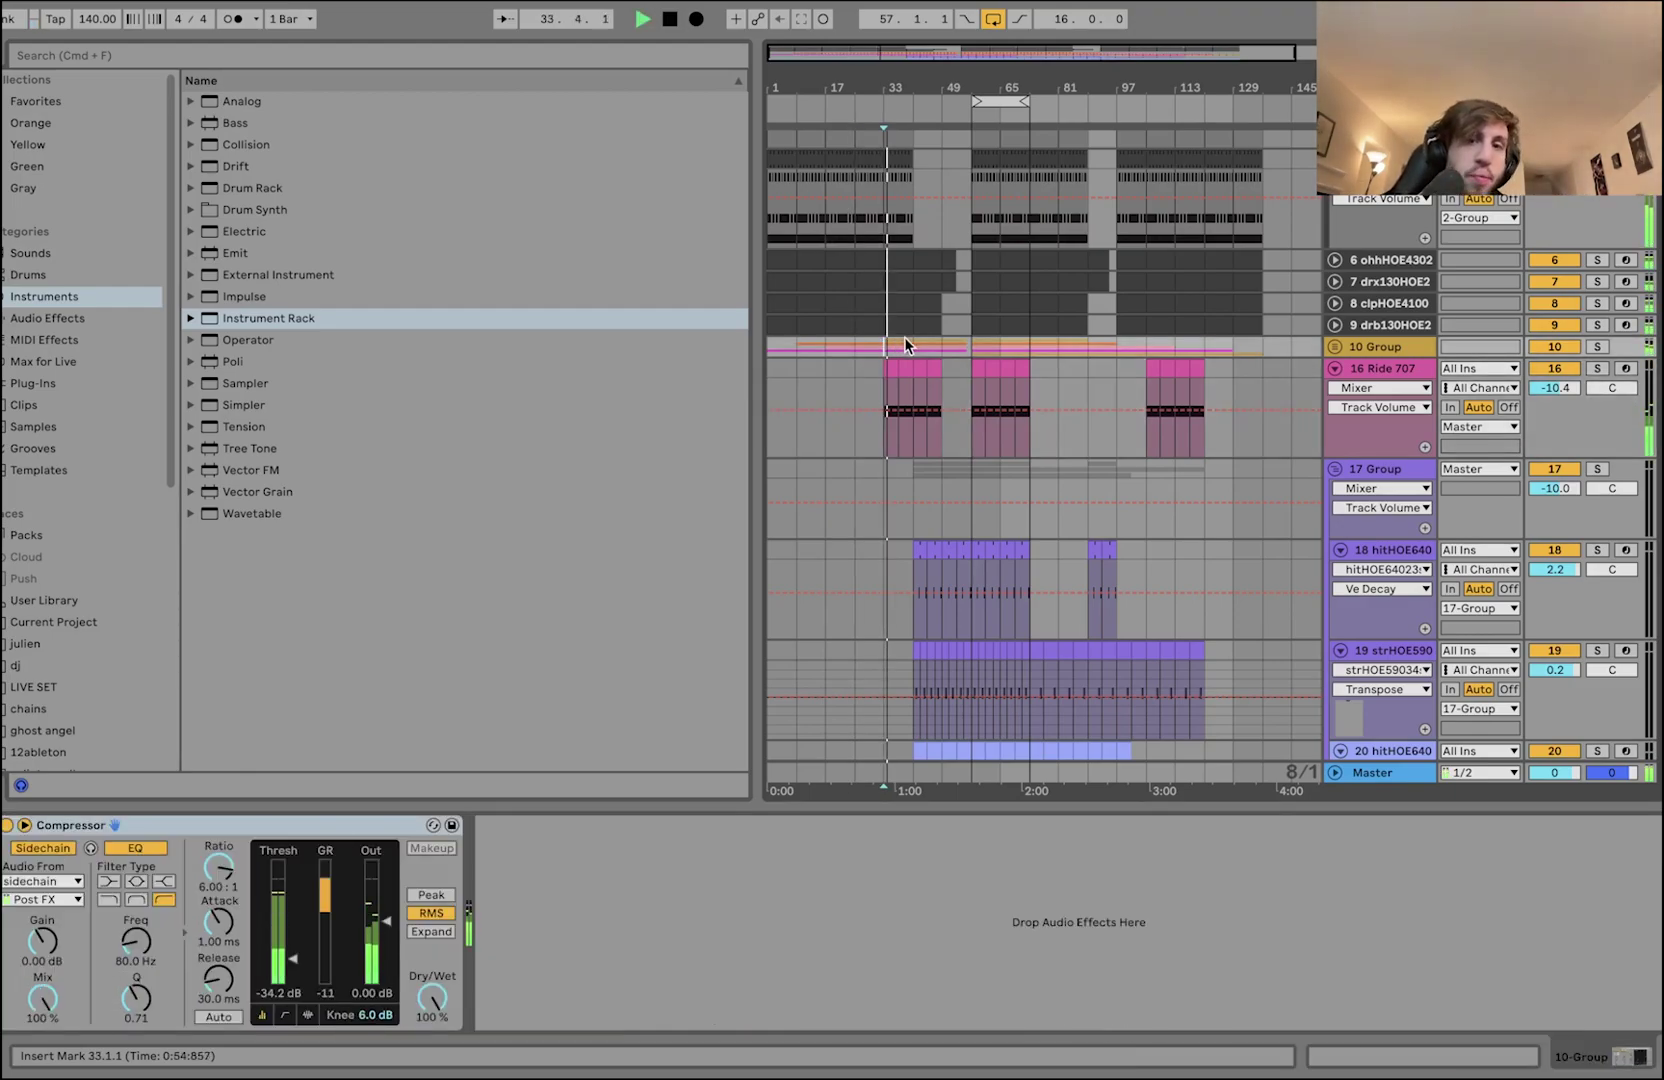
# - Play the full mix from bar 57, where the second Ride 707 section starts
pyautogui.press('space')
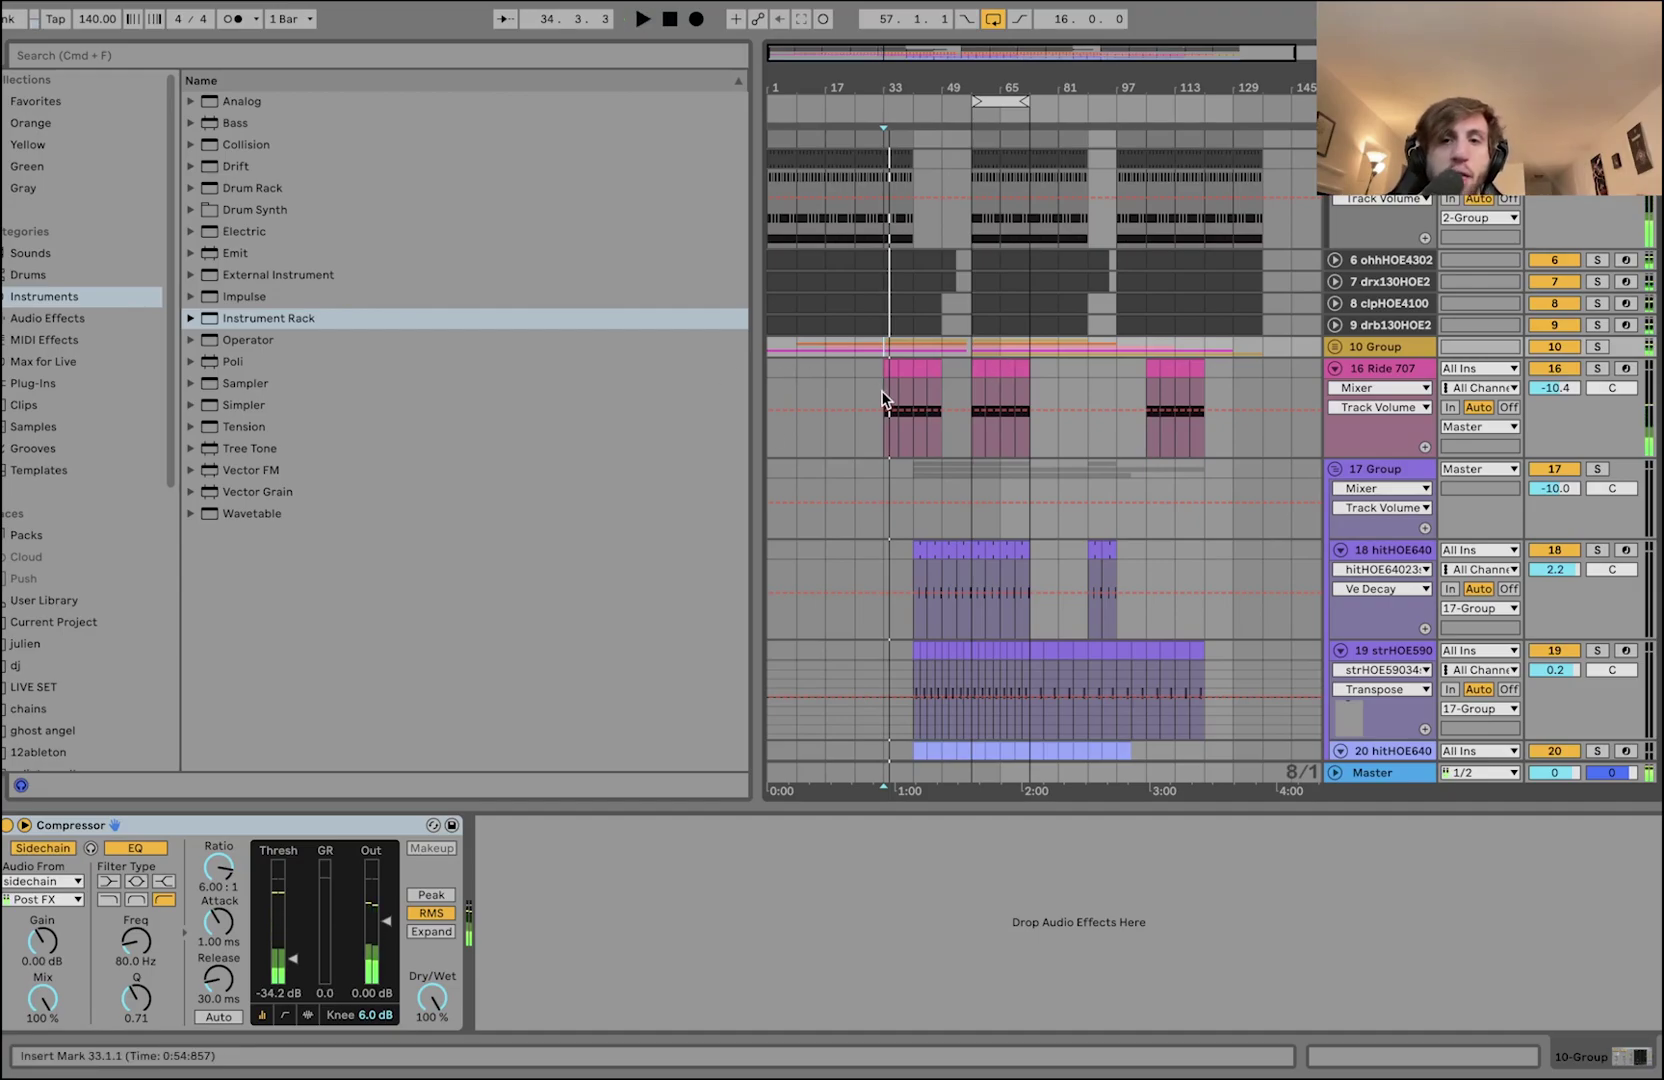
pyautogui.click(976, 380)
pyautogui.press('space')
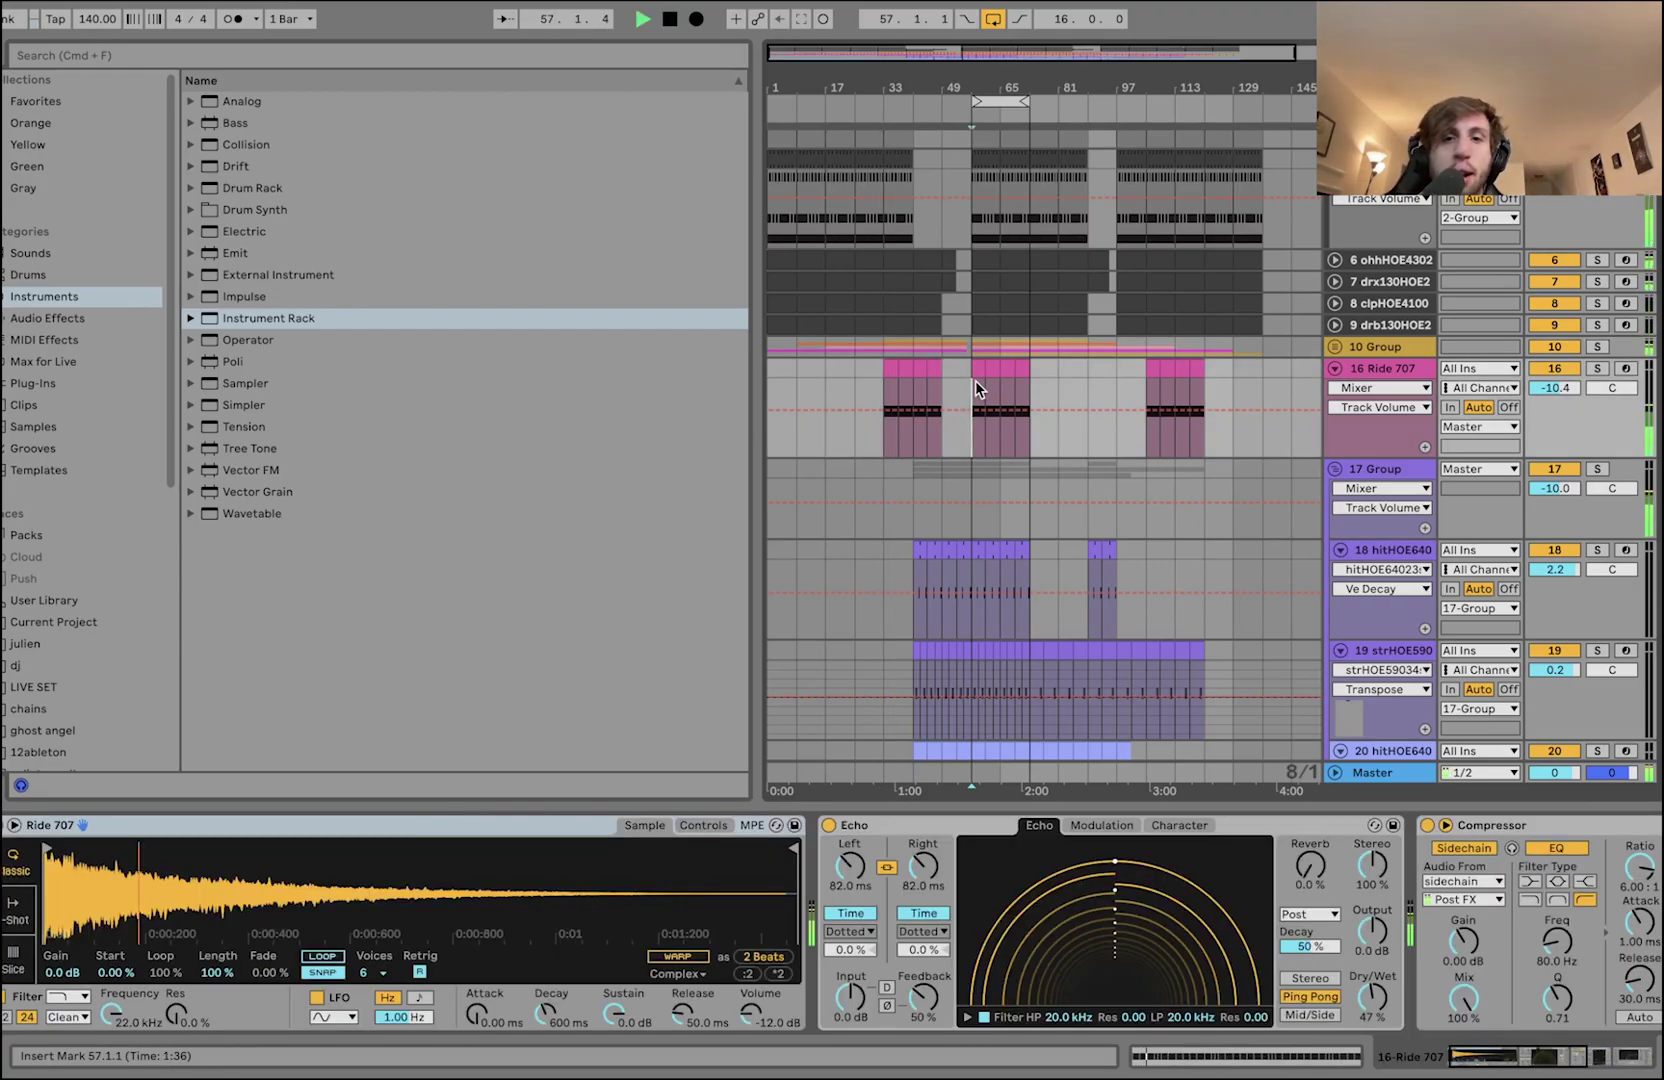
pyautogui.scroll(-5, 972, 406)
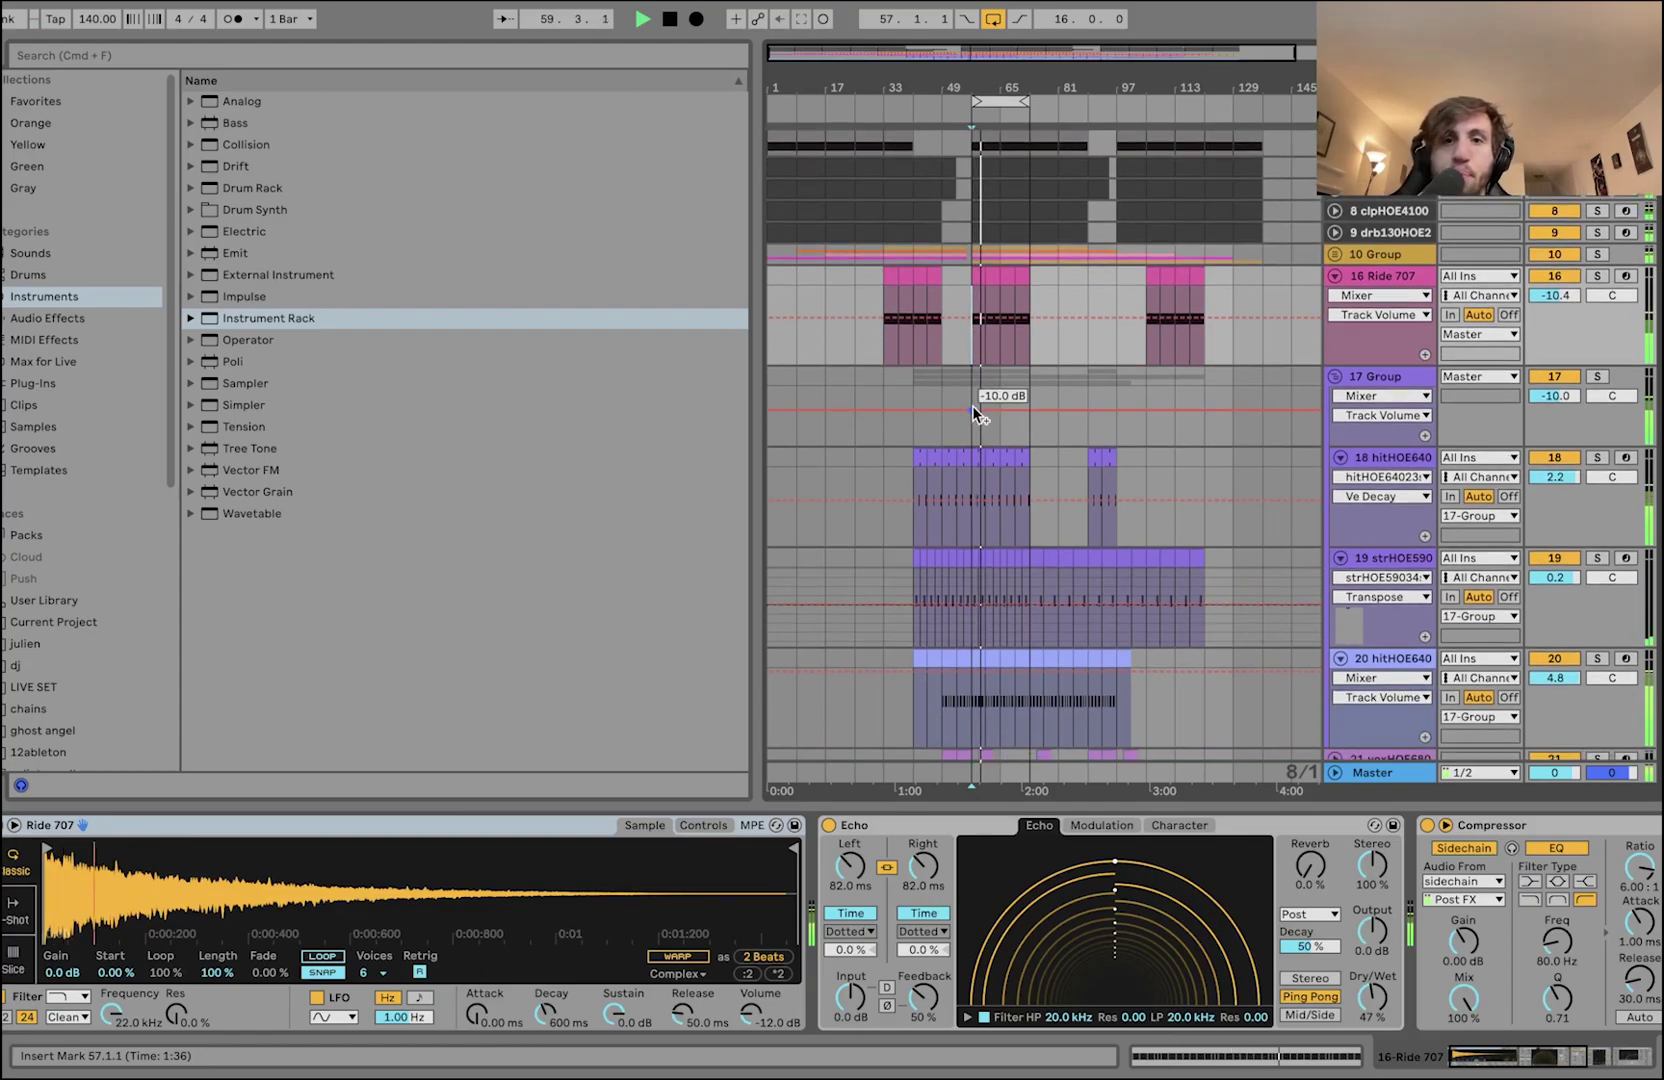
pyautogui.press('space')
# - Solo the 2-Group drums and play them from bar 57
pyautogui.scroll(15, 972, 406)
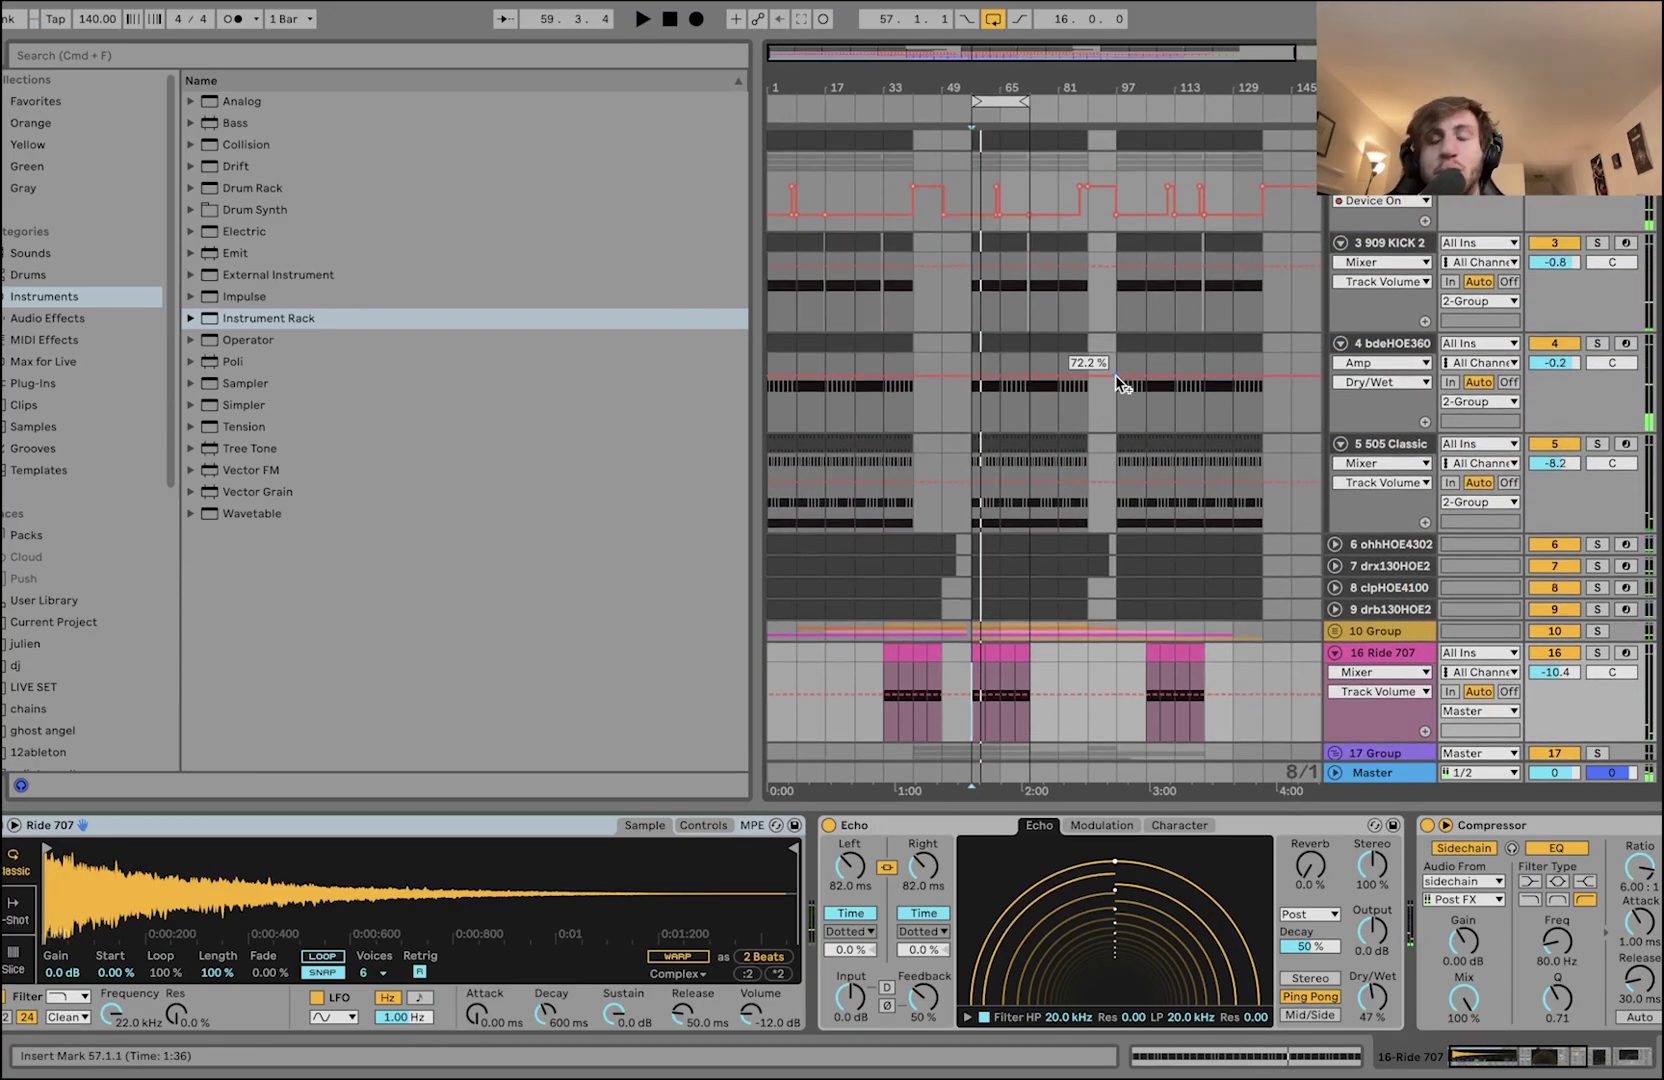
pyautogui.click(981, 605)
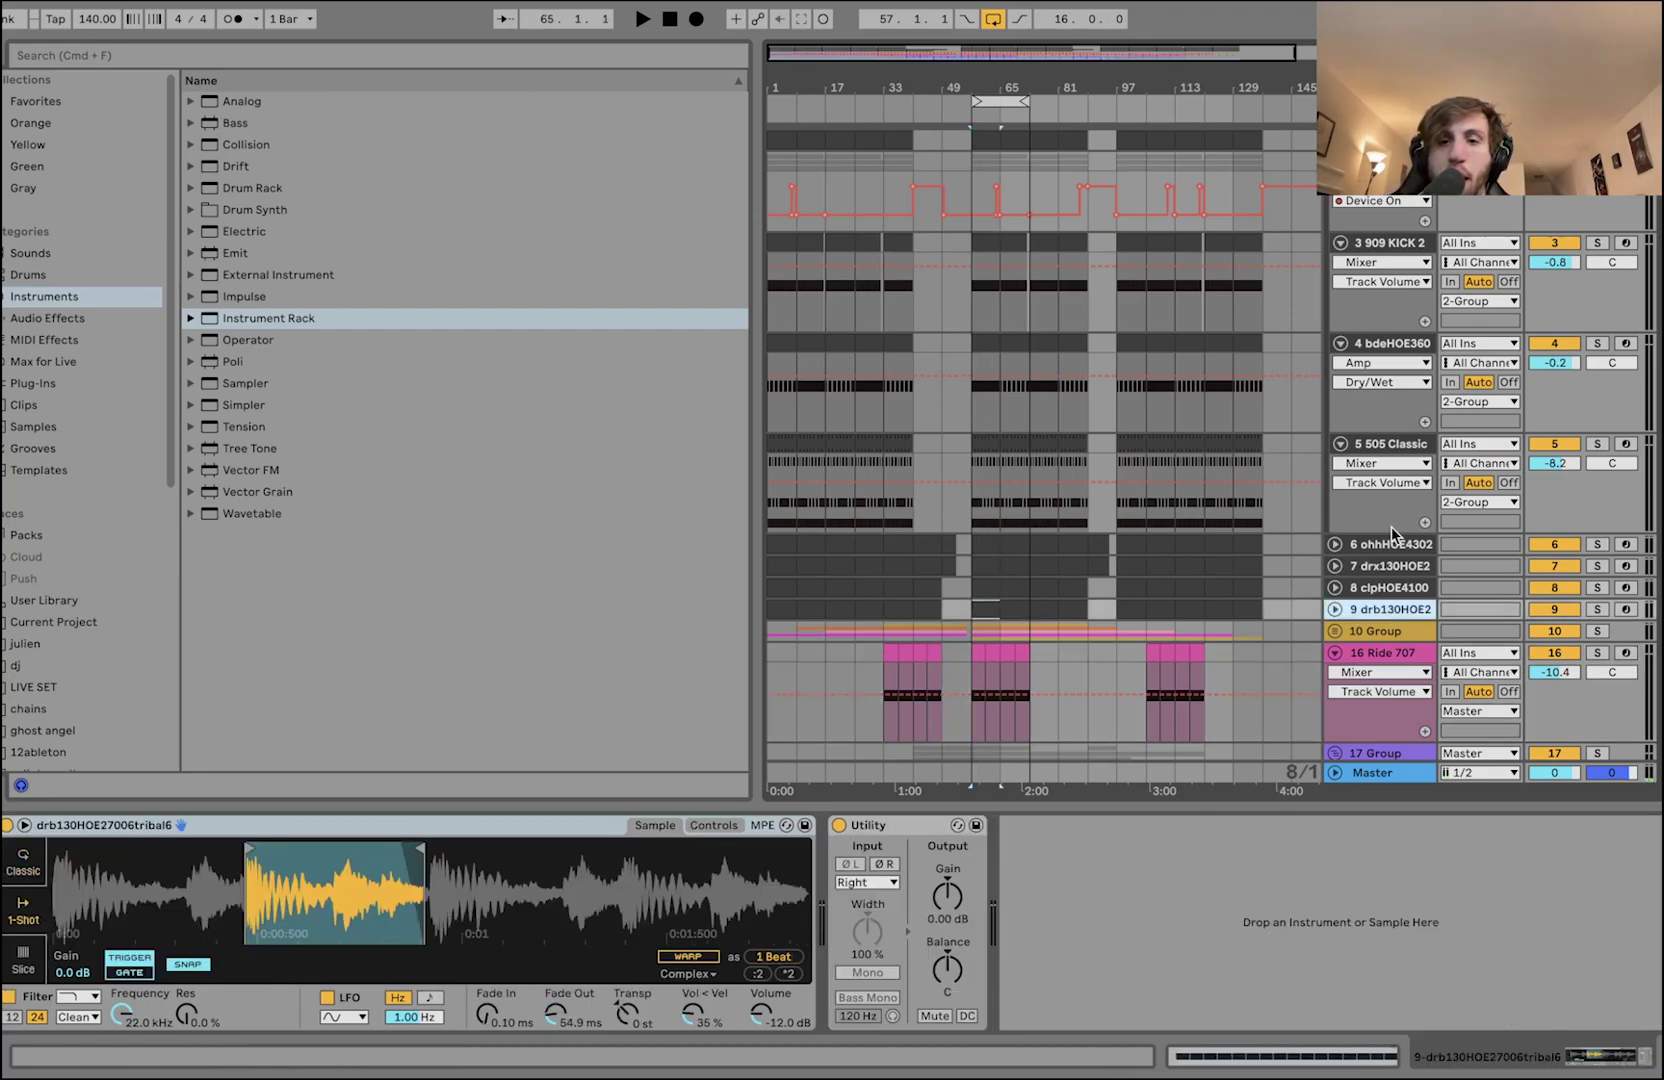
pyautogui.click(1380, 161)
pyautogui.press('s')
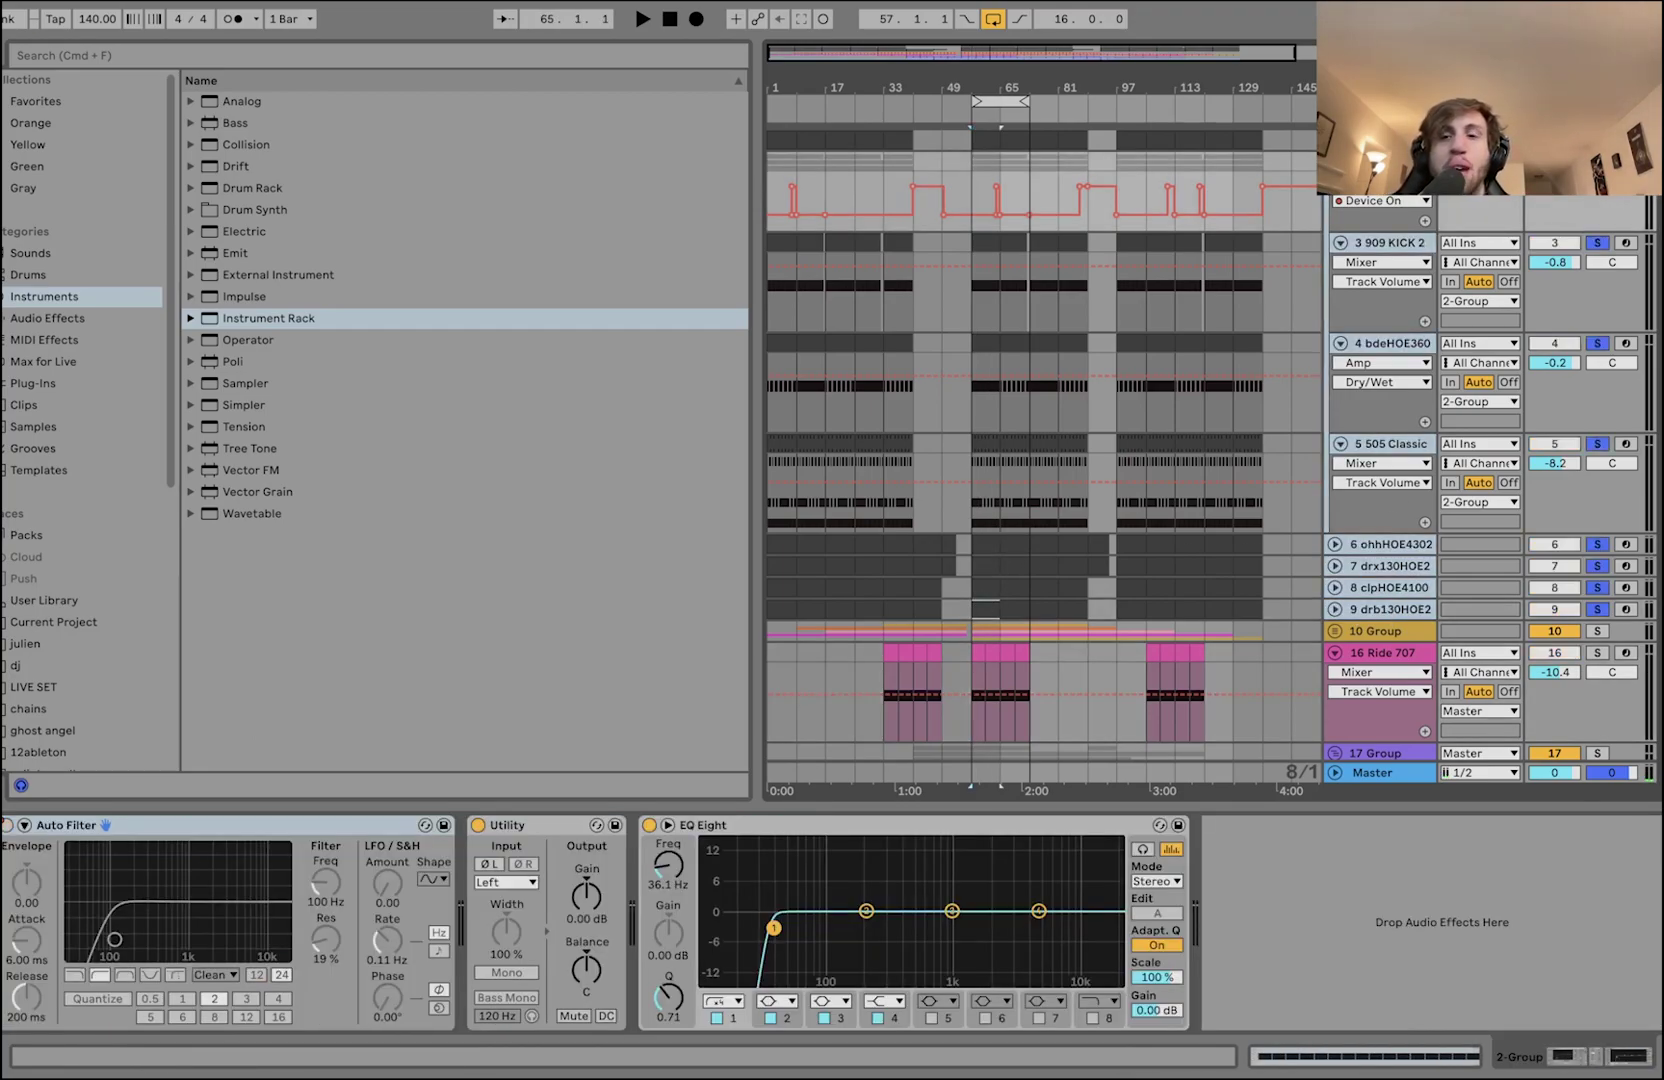
pyautogui.press('space')
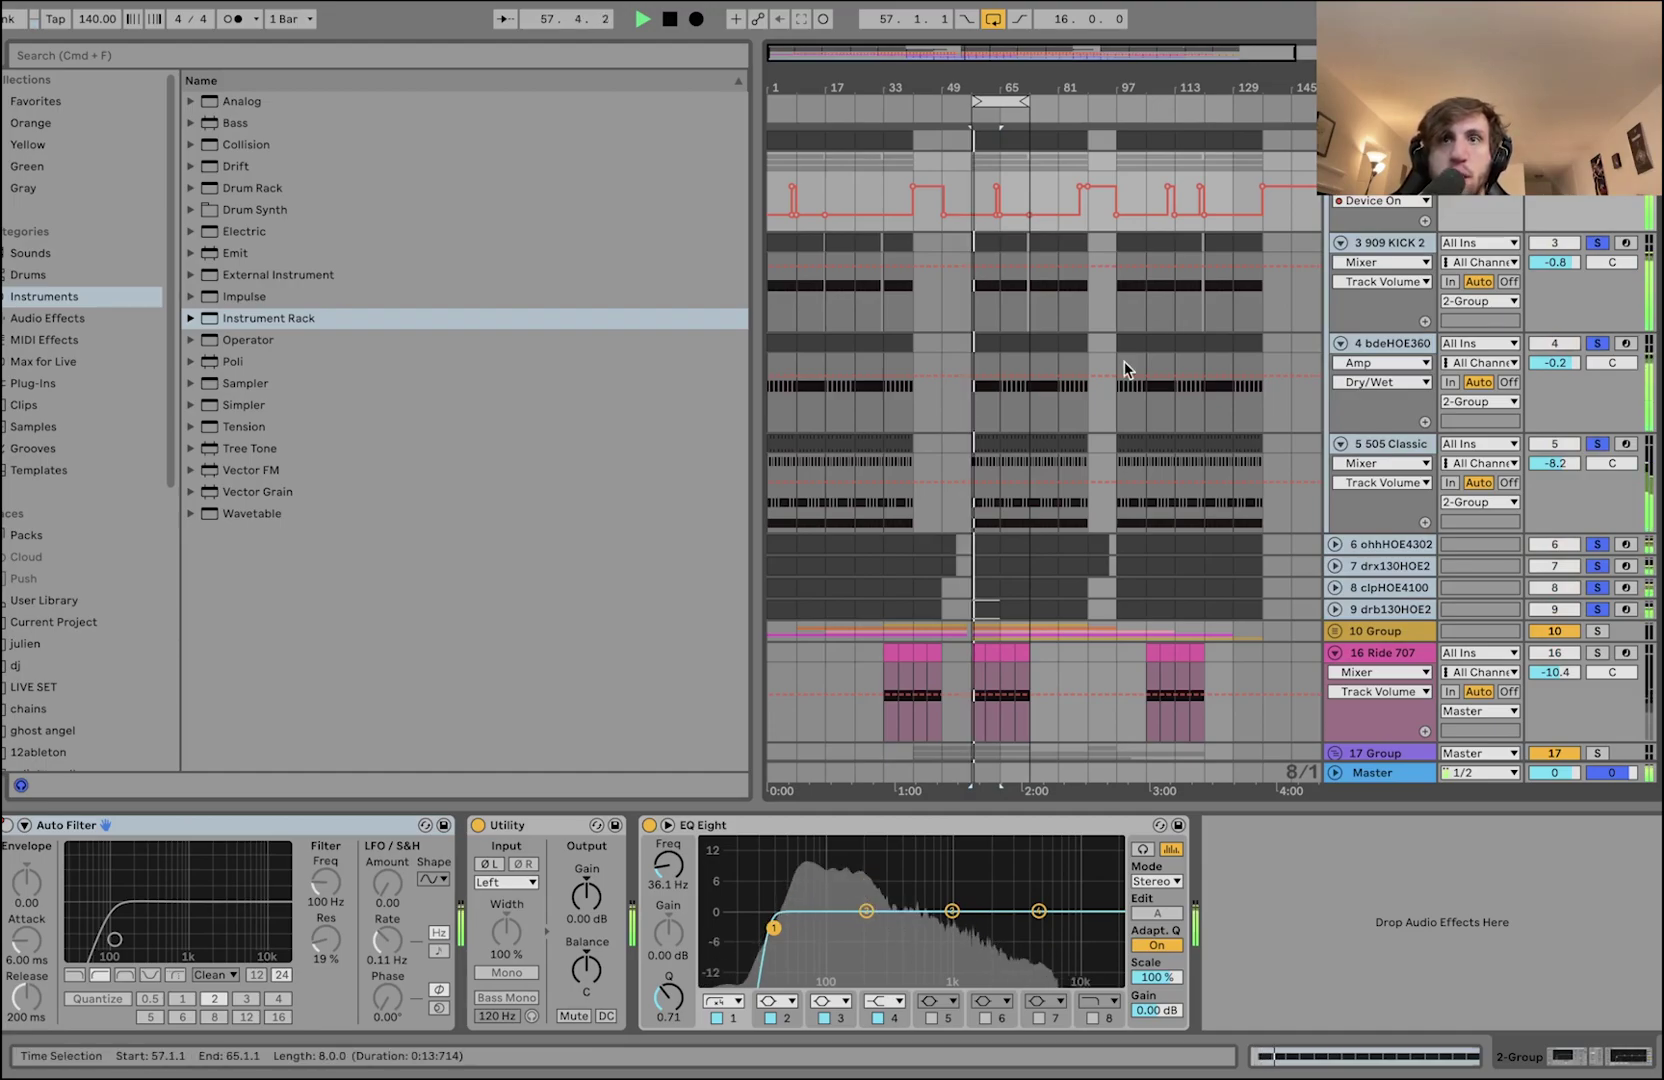
pyautogui.scroll(-2, 1125, 369)
pyautogui.scroll(-3, 1124, 365)
pyautogui.press('space')
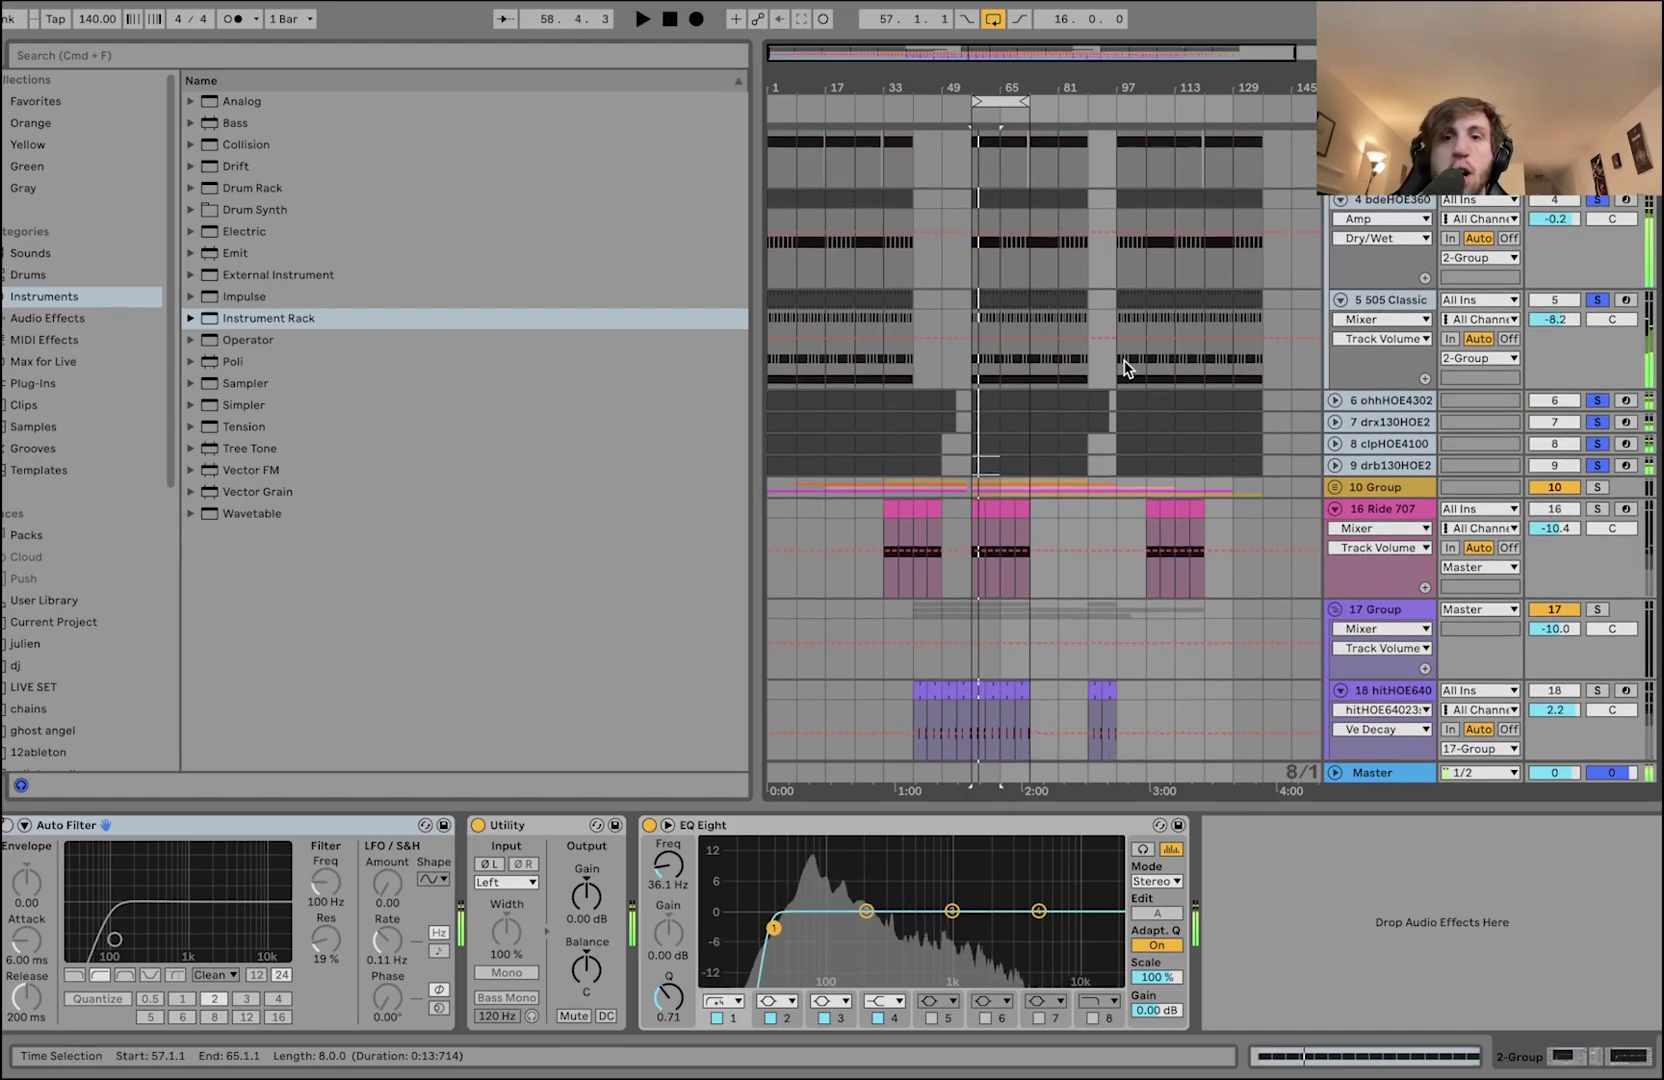
# - Mark bars 1 and 17, turn off the drum group's solo, and play the full mix from bar 41
pyautogui.click(776, 329)
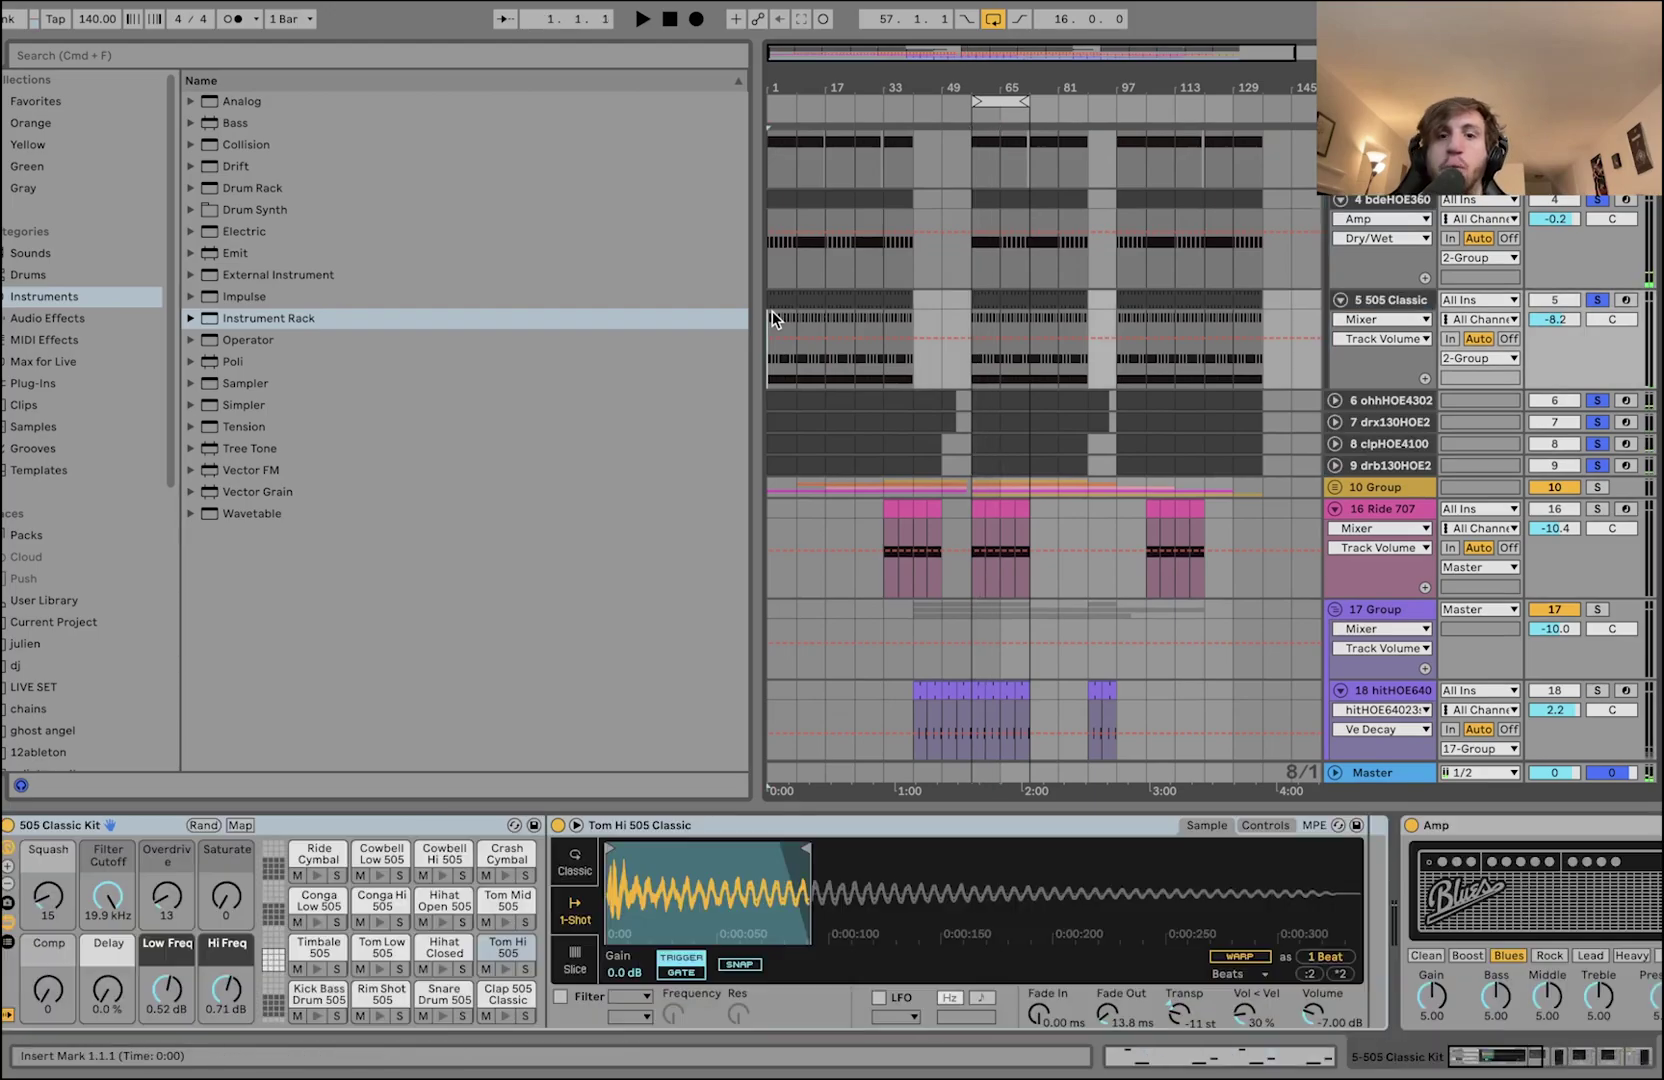
pyautogui.click(828, 490)
pyautogui.scroll(-4, 920, 604)
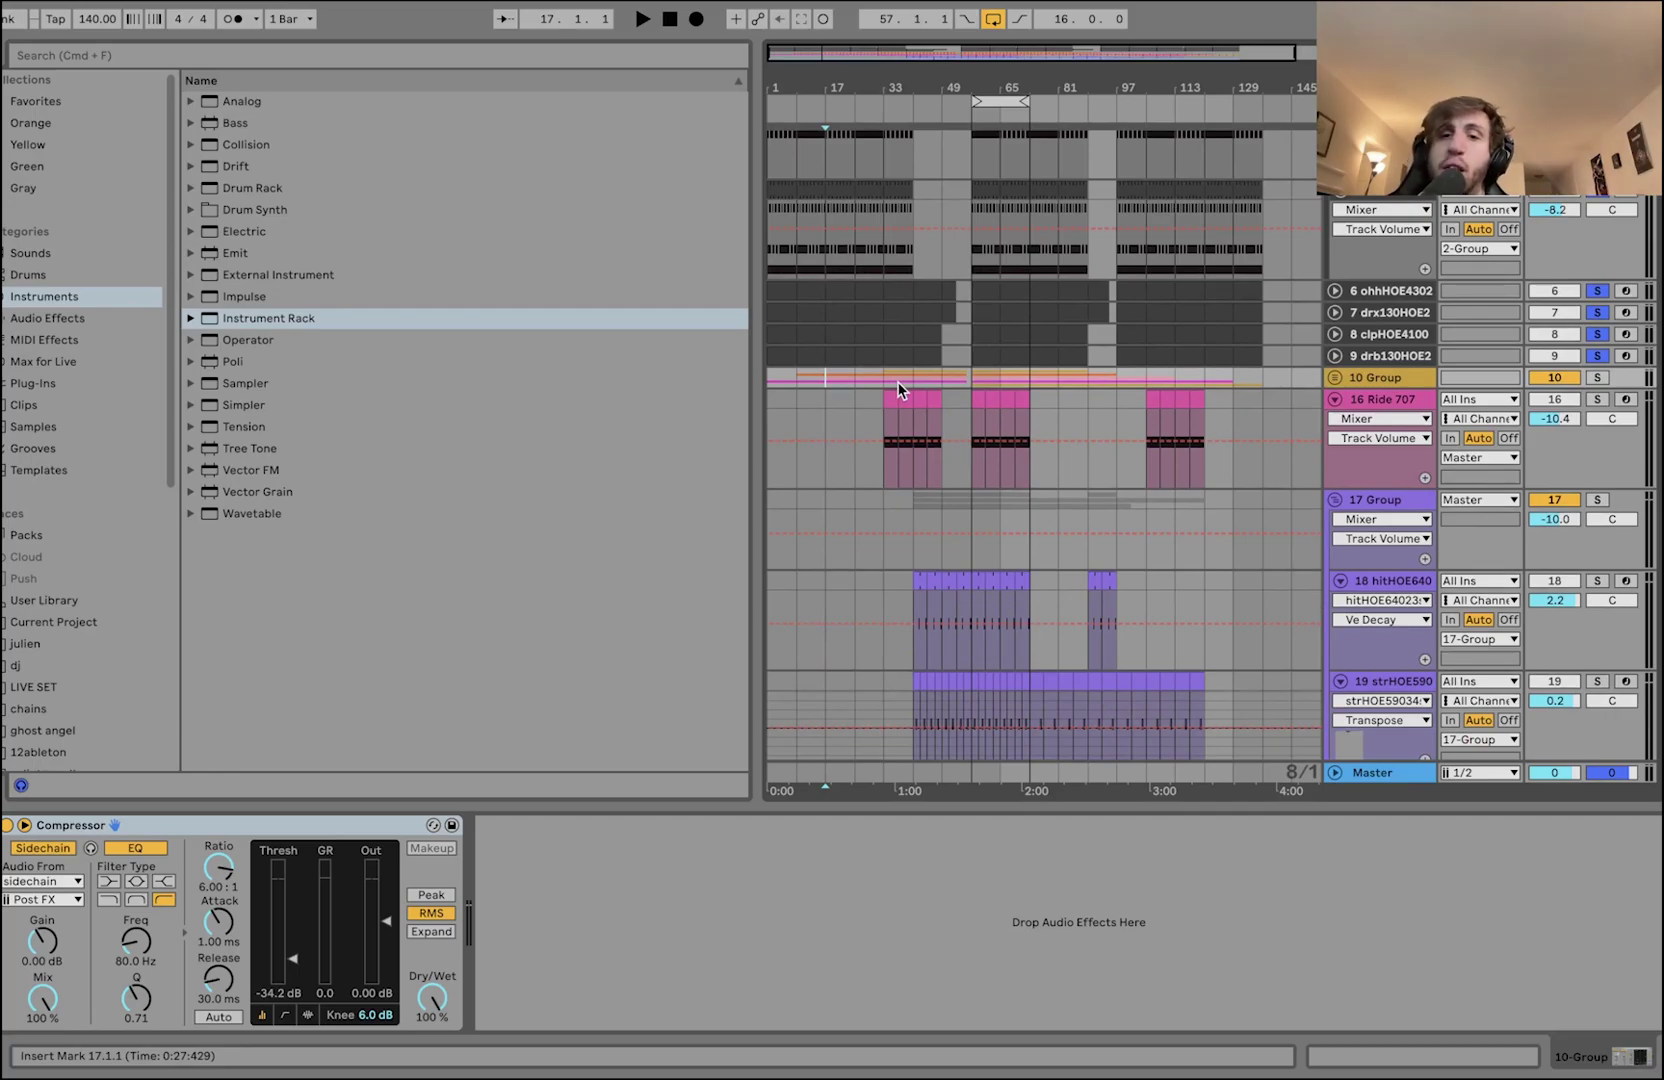
pyautogui.scroll(9, 940, 383)
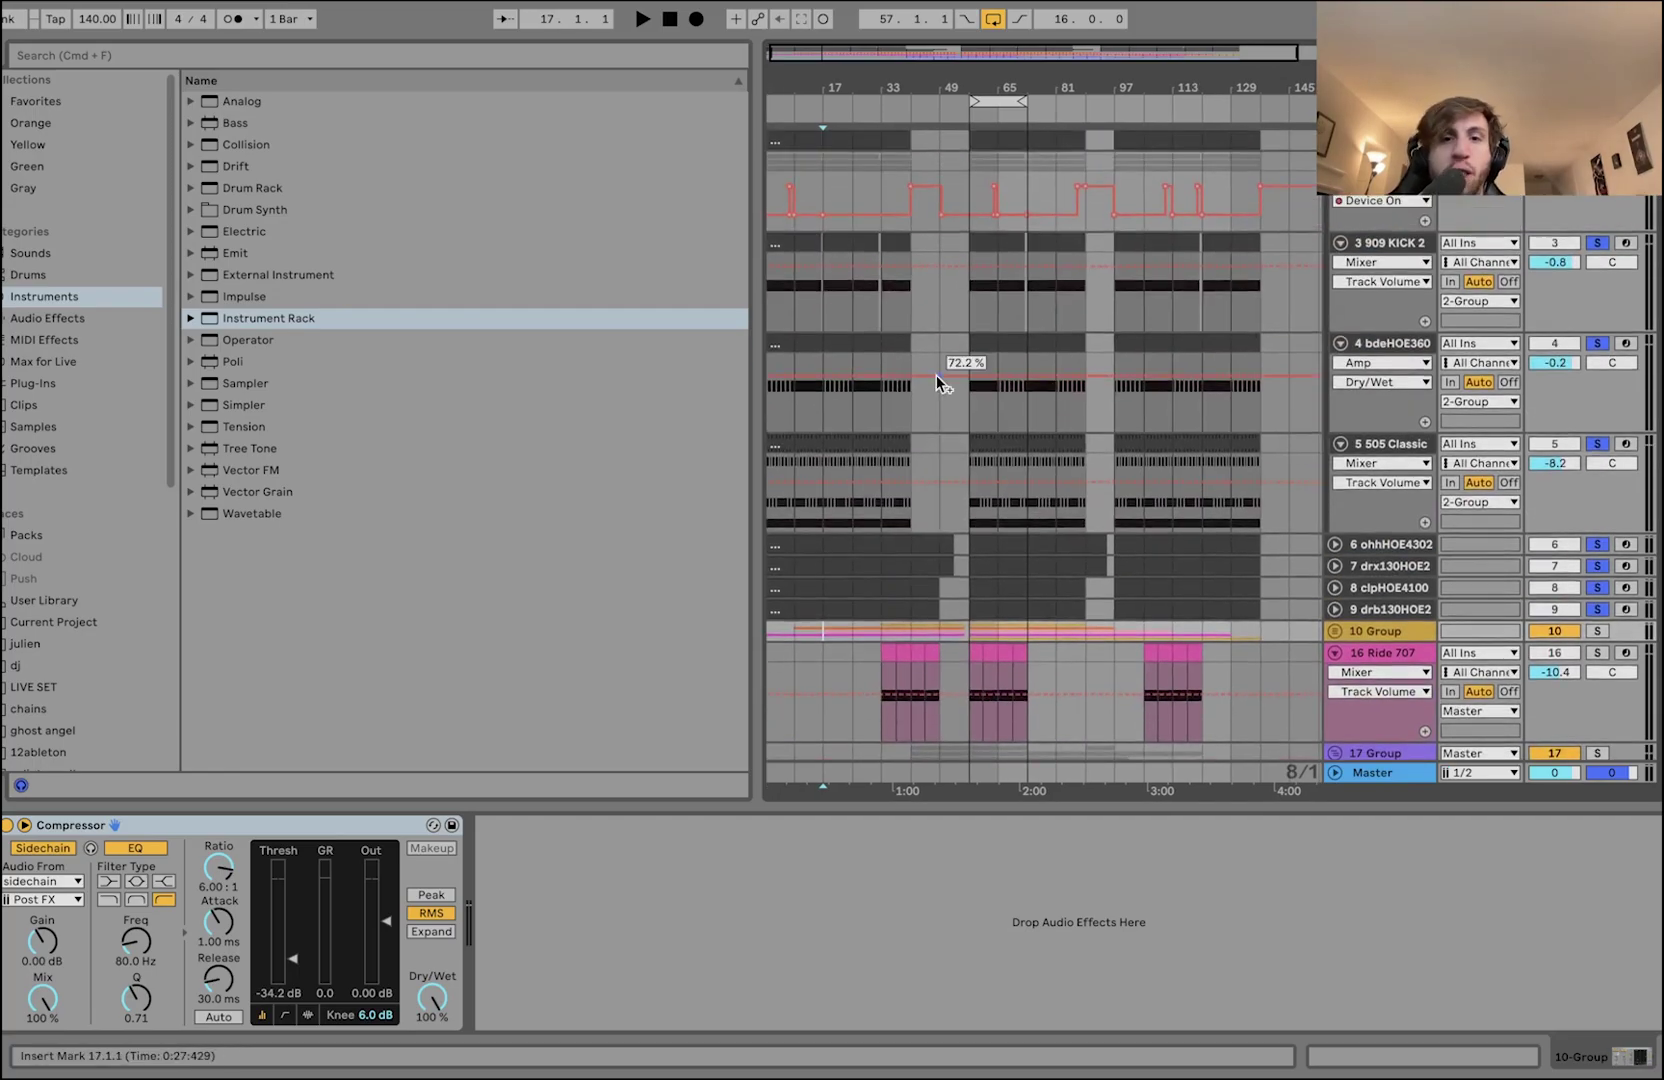
pyautogui.click(918, 160)
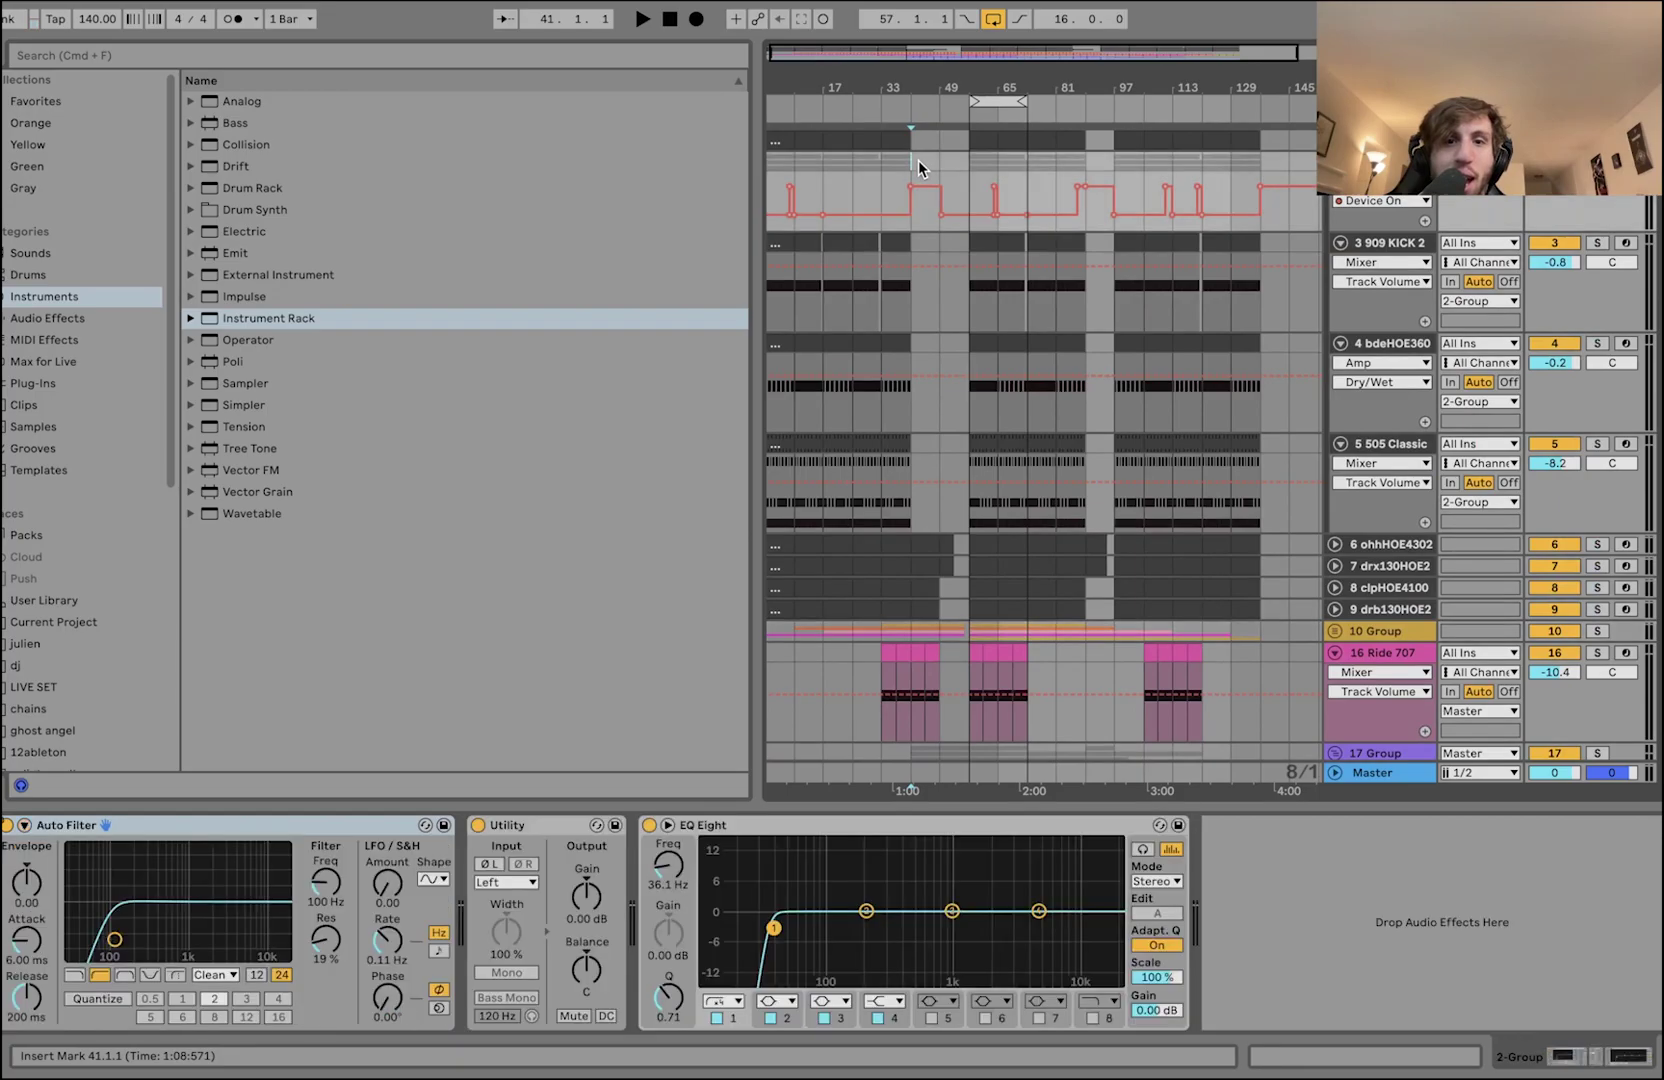
pyautogui.press('space')
pyautogui.scroll(-1, 918, 160)
pyautogui.scroll(-6, 918, 160)
pyautogui.press('space')
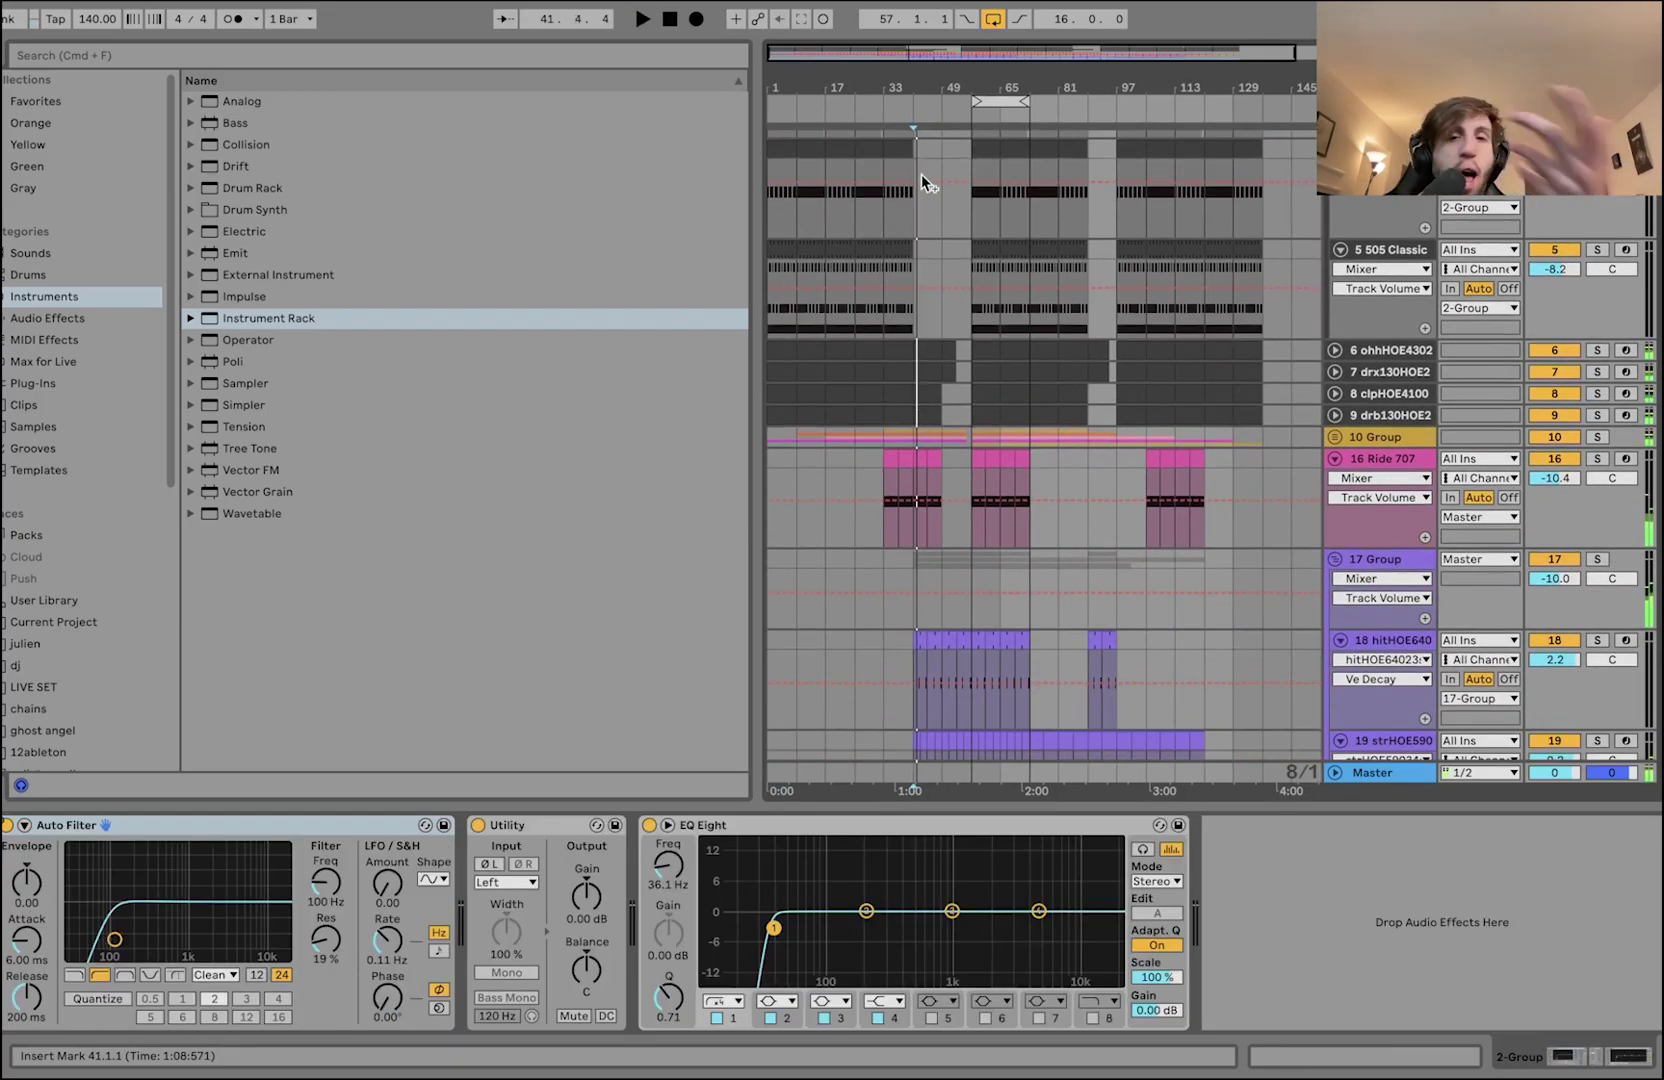
# - Play the full mix from bar 49 and unfold the 10 Group to inspect its percussion loops before bar 57
pyautogui.click(939, 439)
pyautogui.press('space')
pyautogui.scroll(-2, 939, 439)
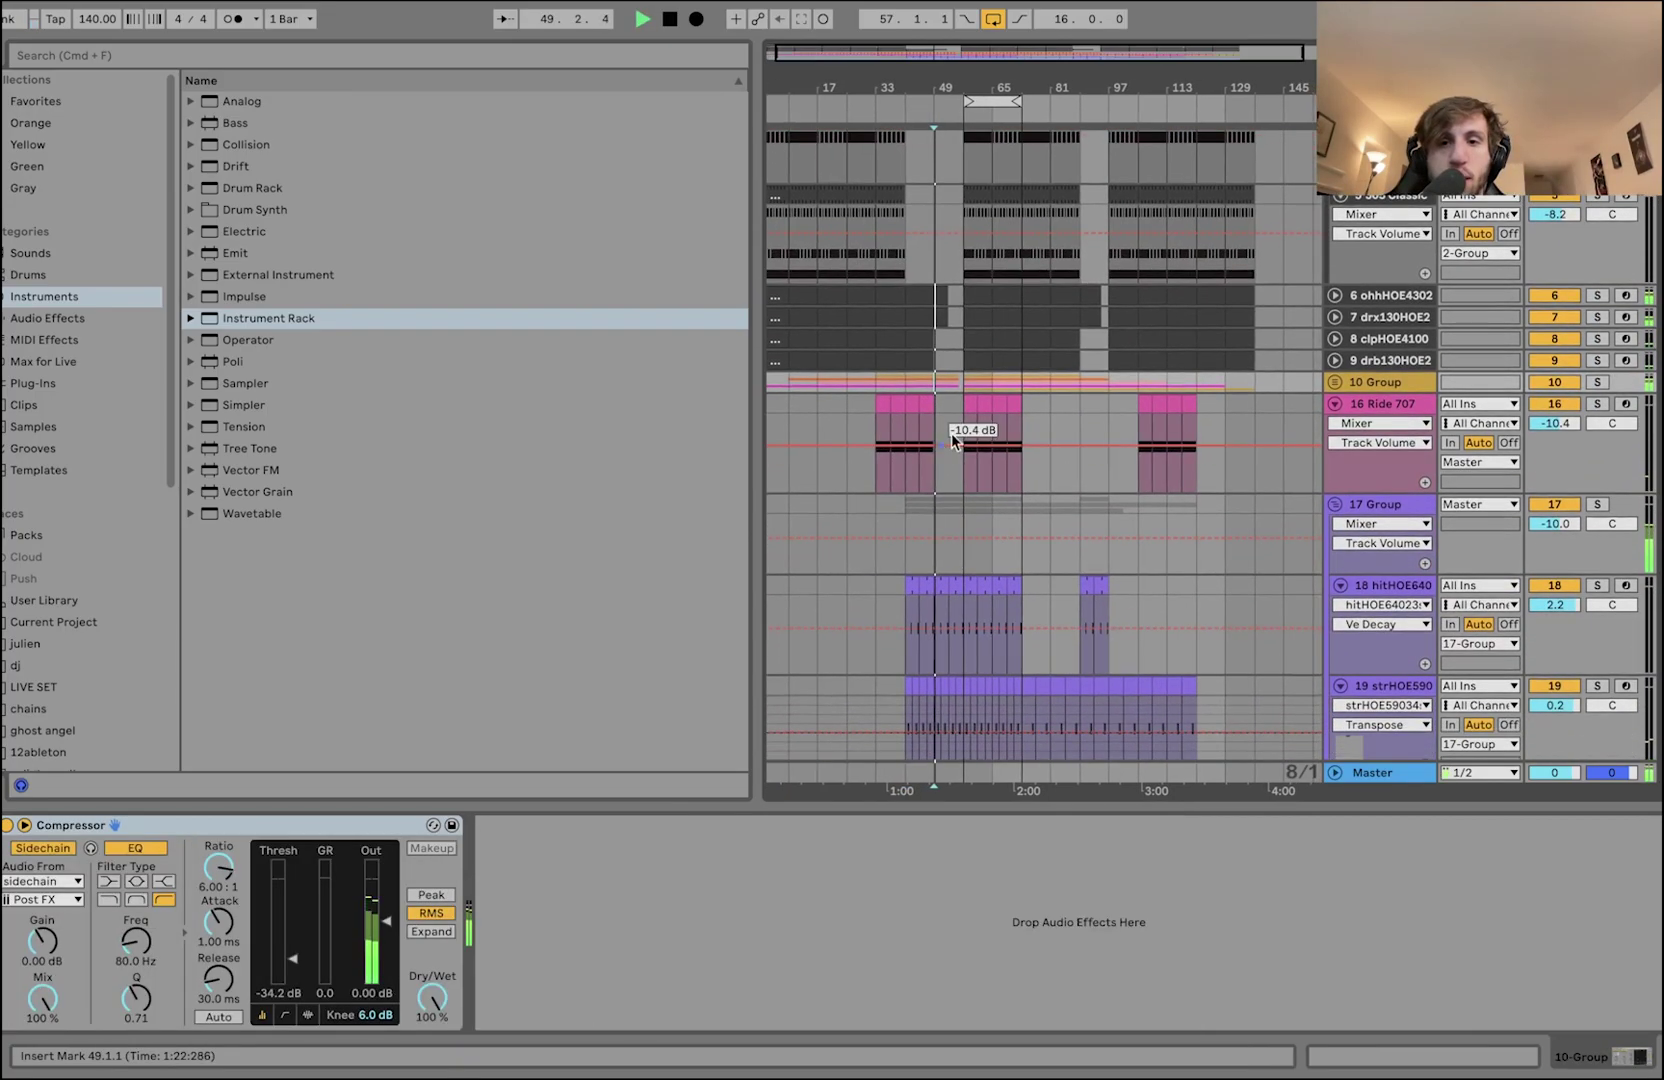
pyautogui.click(1334, 383)
pyautogui.scroll(-6, 1334, 380)
pyautogui.press('space')
pyautogui.press('+')
pyautogui.press('+')
pyautogui.press('+')
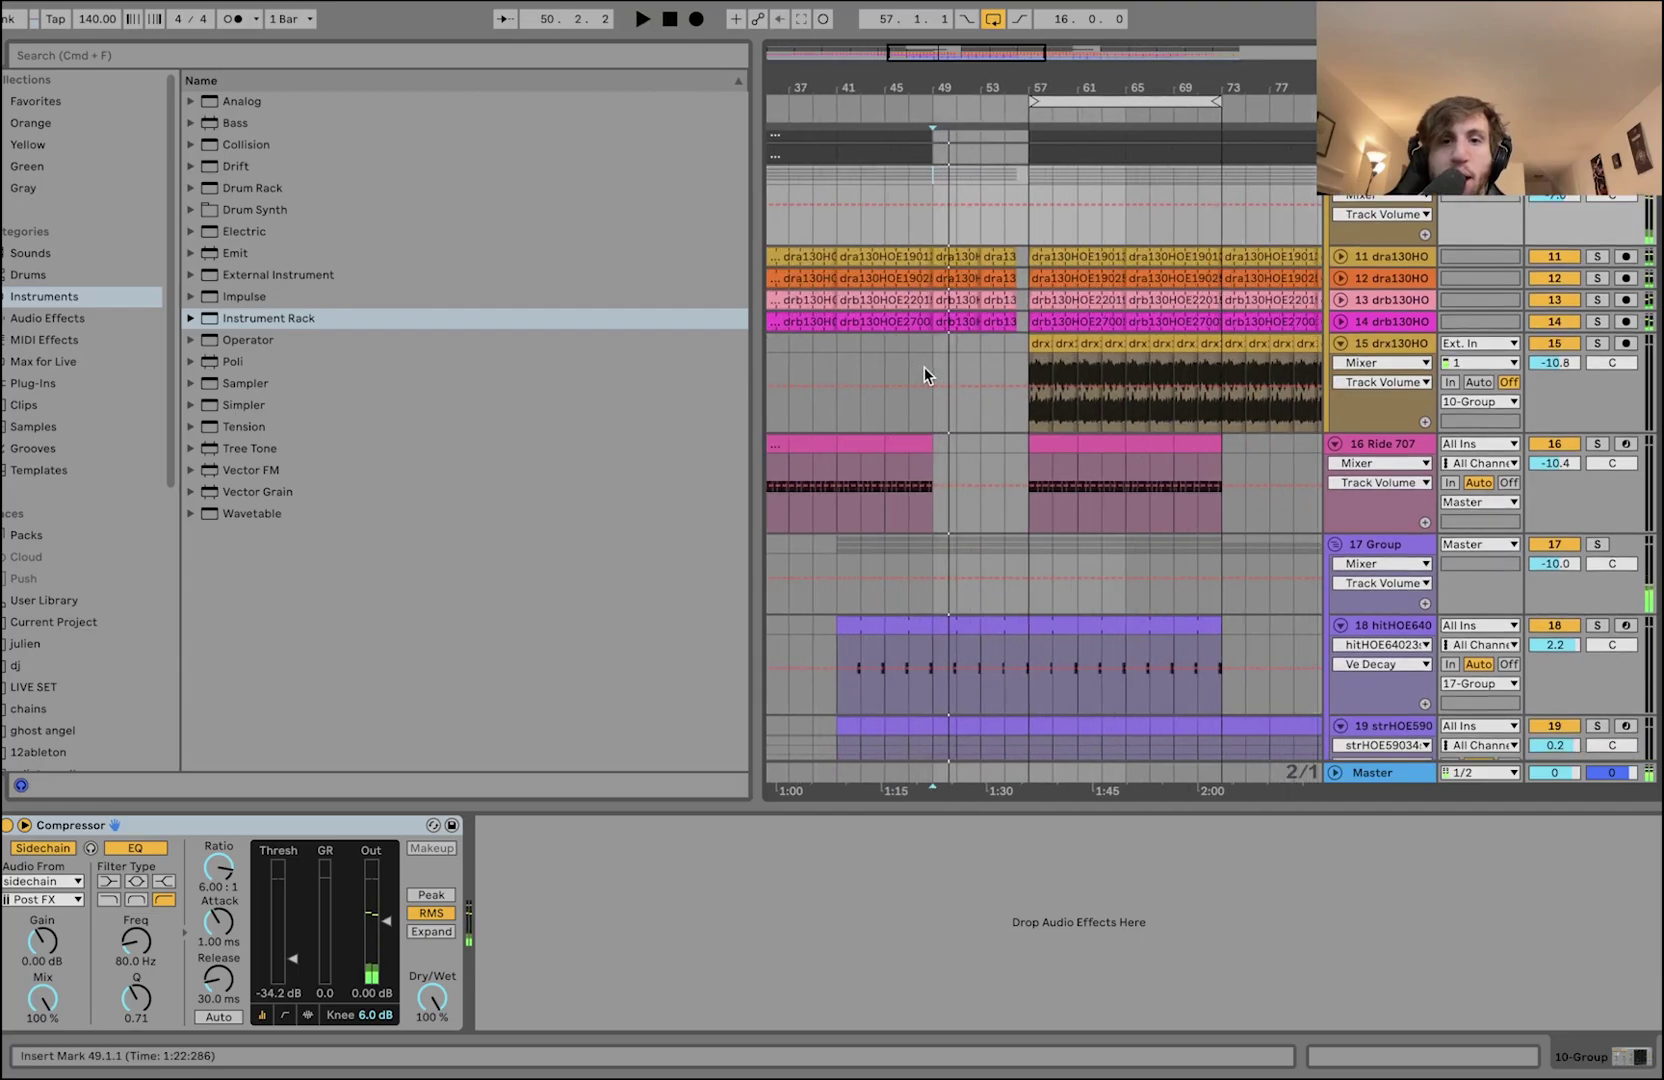
# - Delete the loop clips on tracks 11 to 13 between bars 53 and 56, and shorten track 14's clip to end at bar 55
pyautogui.click(995, 298)
pyautogui.keyDown('shift'); pyautogui.click(995, 257); pyautogui.keyUp('shift')
pyautogui.press('Delete')
pyautogui.press('space')
pyautogui.hscroll(3, 997, 264)
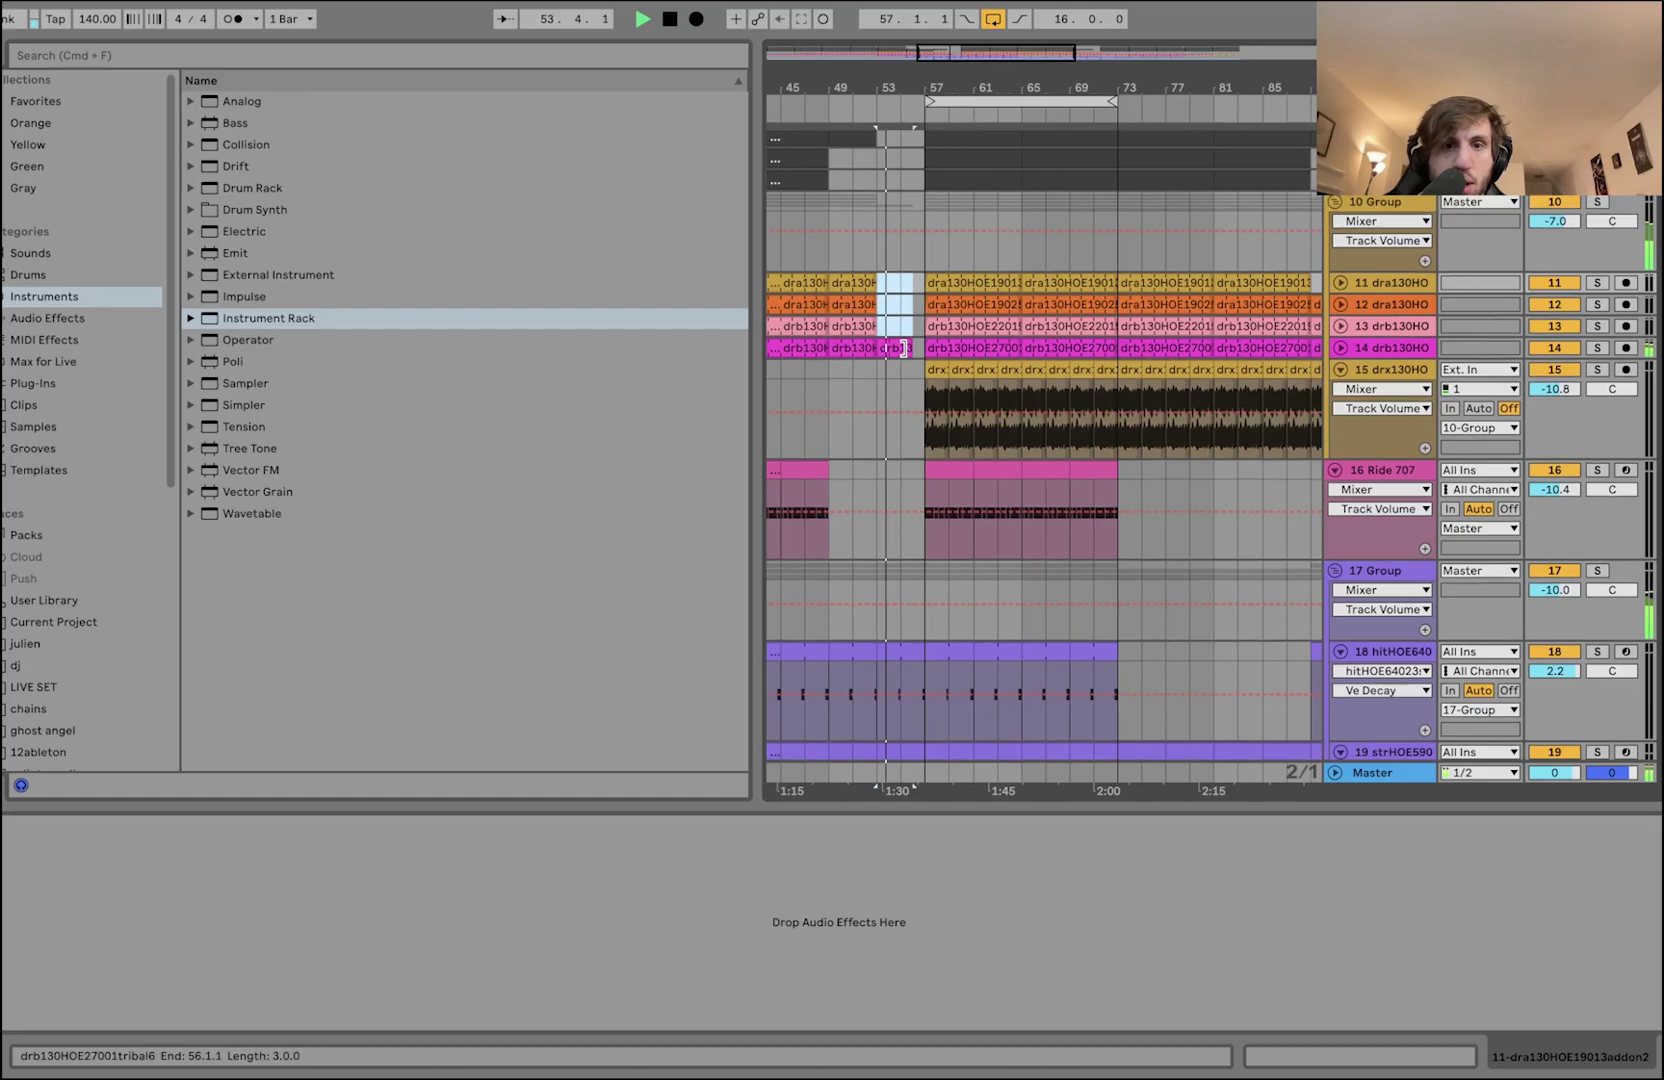
pyautogui.moveTo(911, 348); pyautogui.dragTo(899, 348)
# - Play the full mix from bar 55 into bar 57 and fold the 10 Group
pyautogui.click(894, 198)
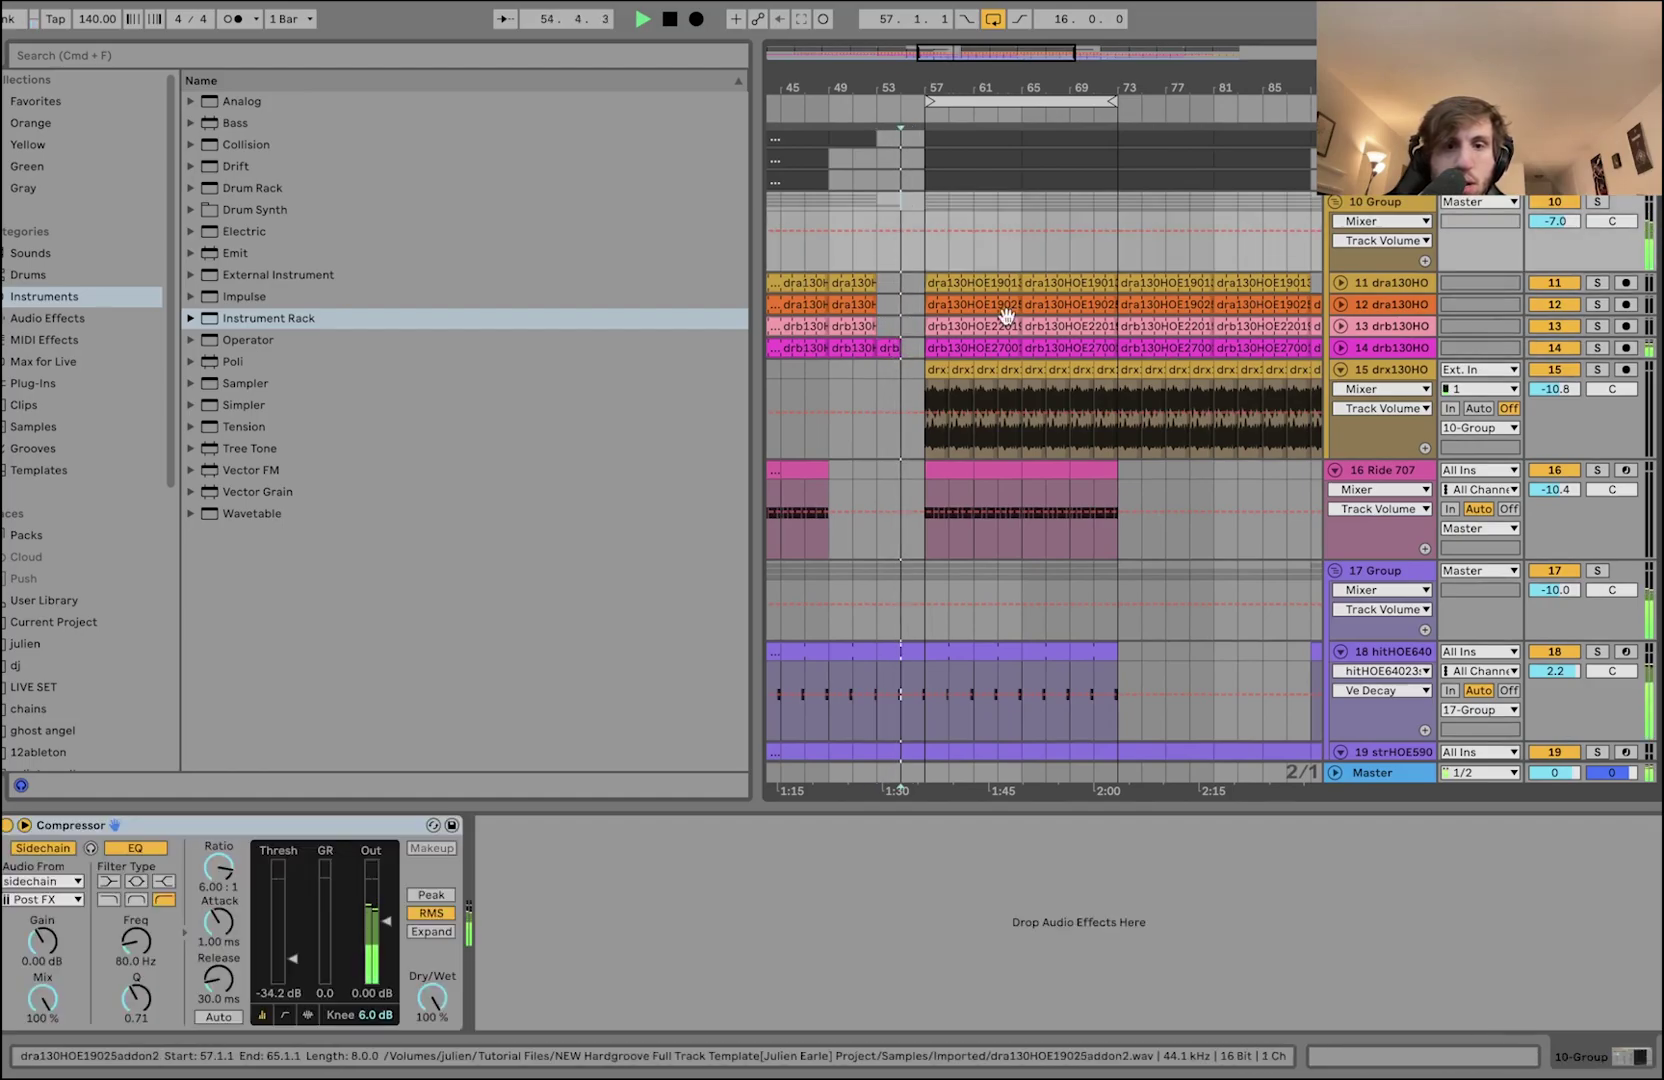
pyautogui.click(1335, 201)
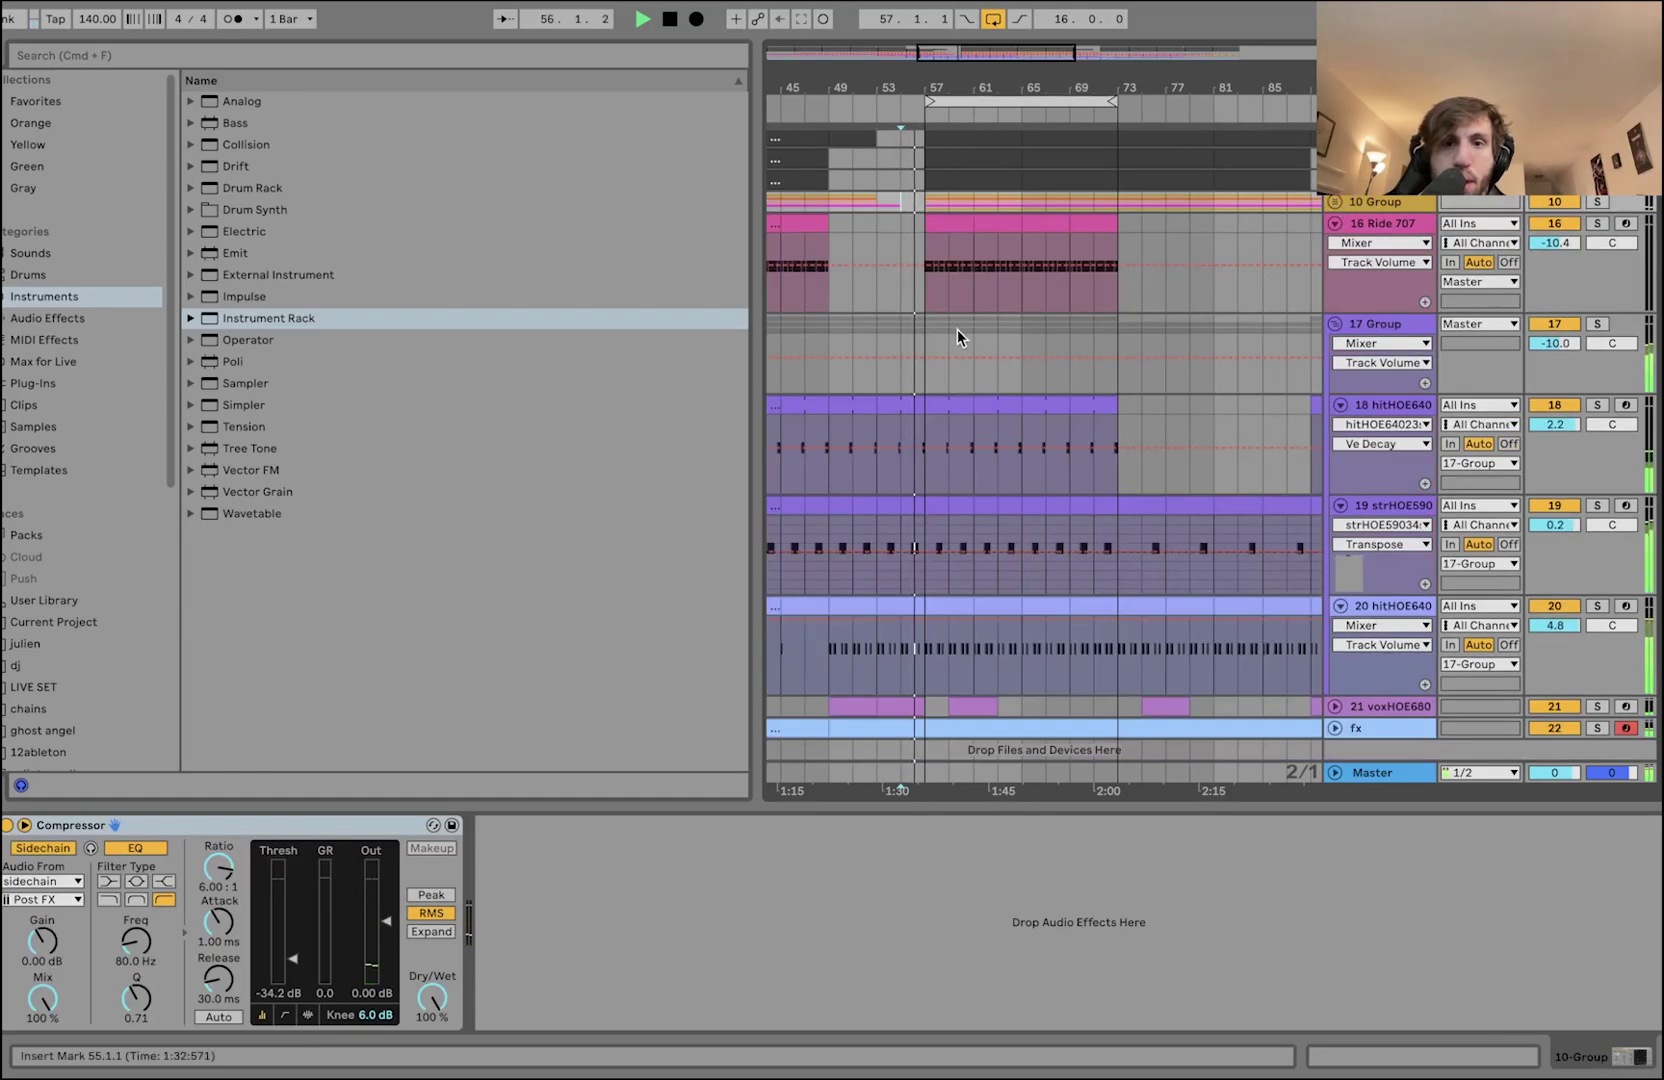
pyautogui.scroll(-2, 957, 330)
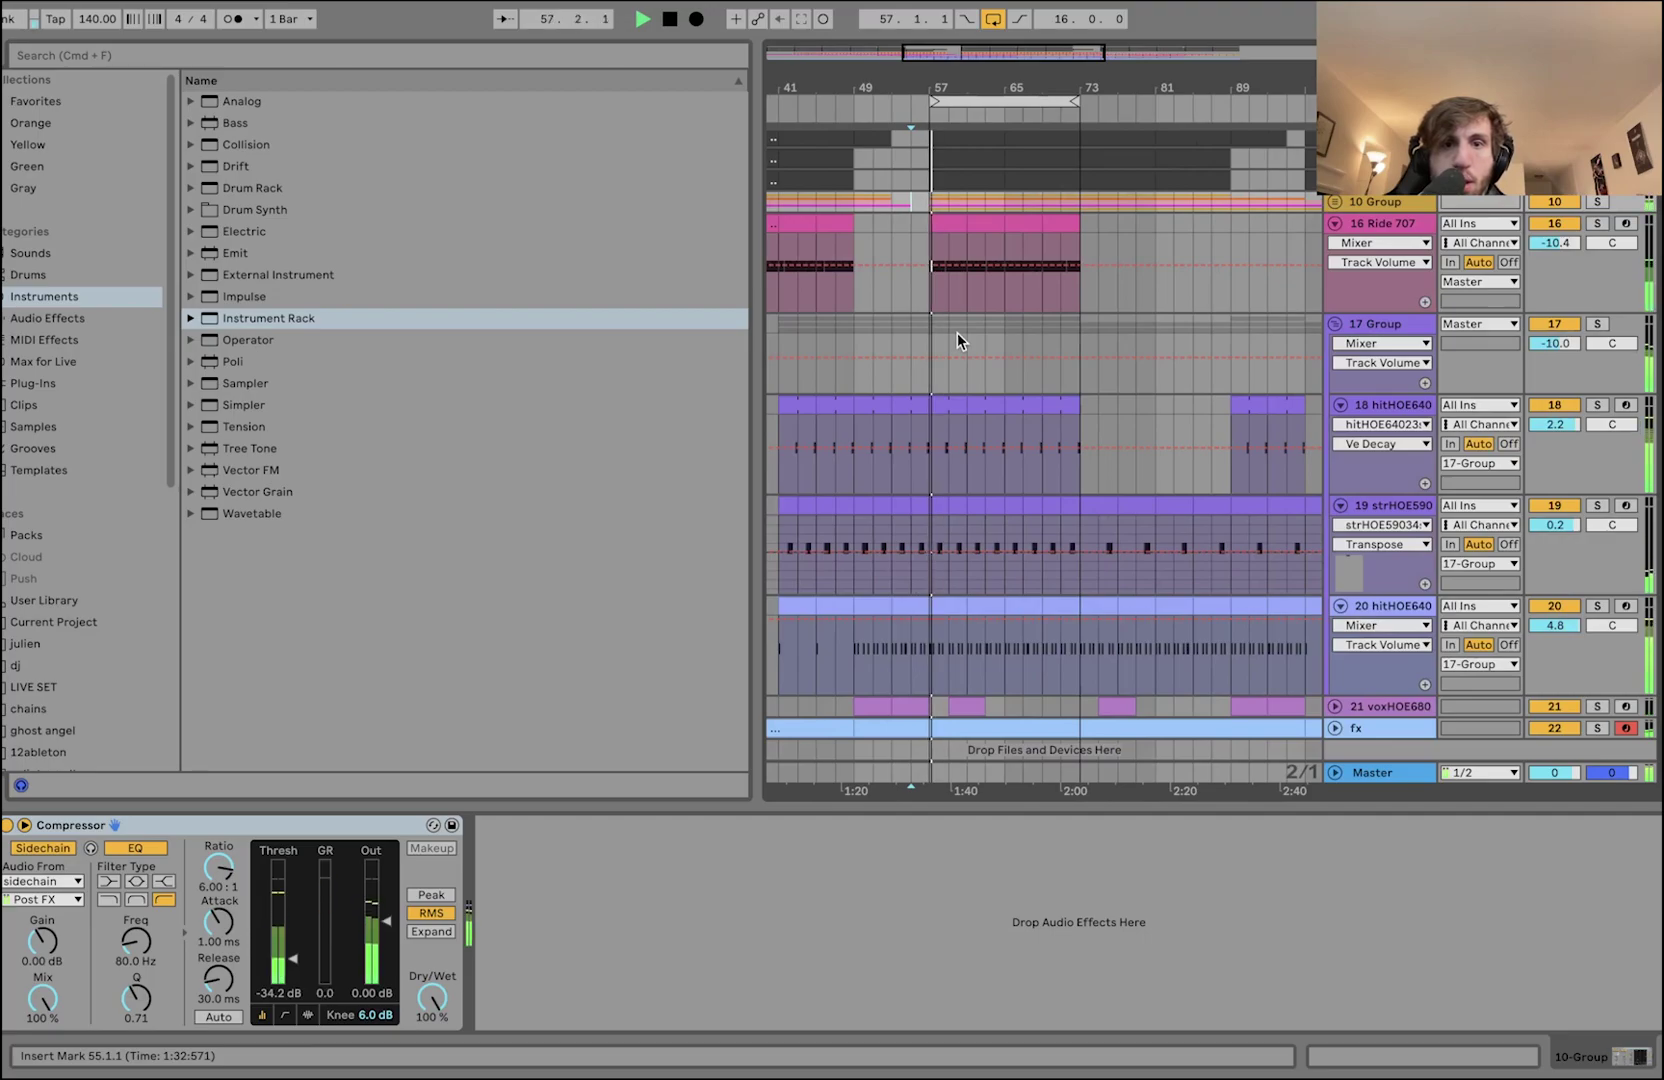
pyautogui.click(940, 207)
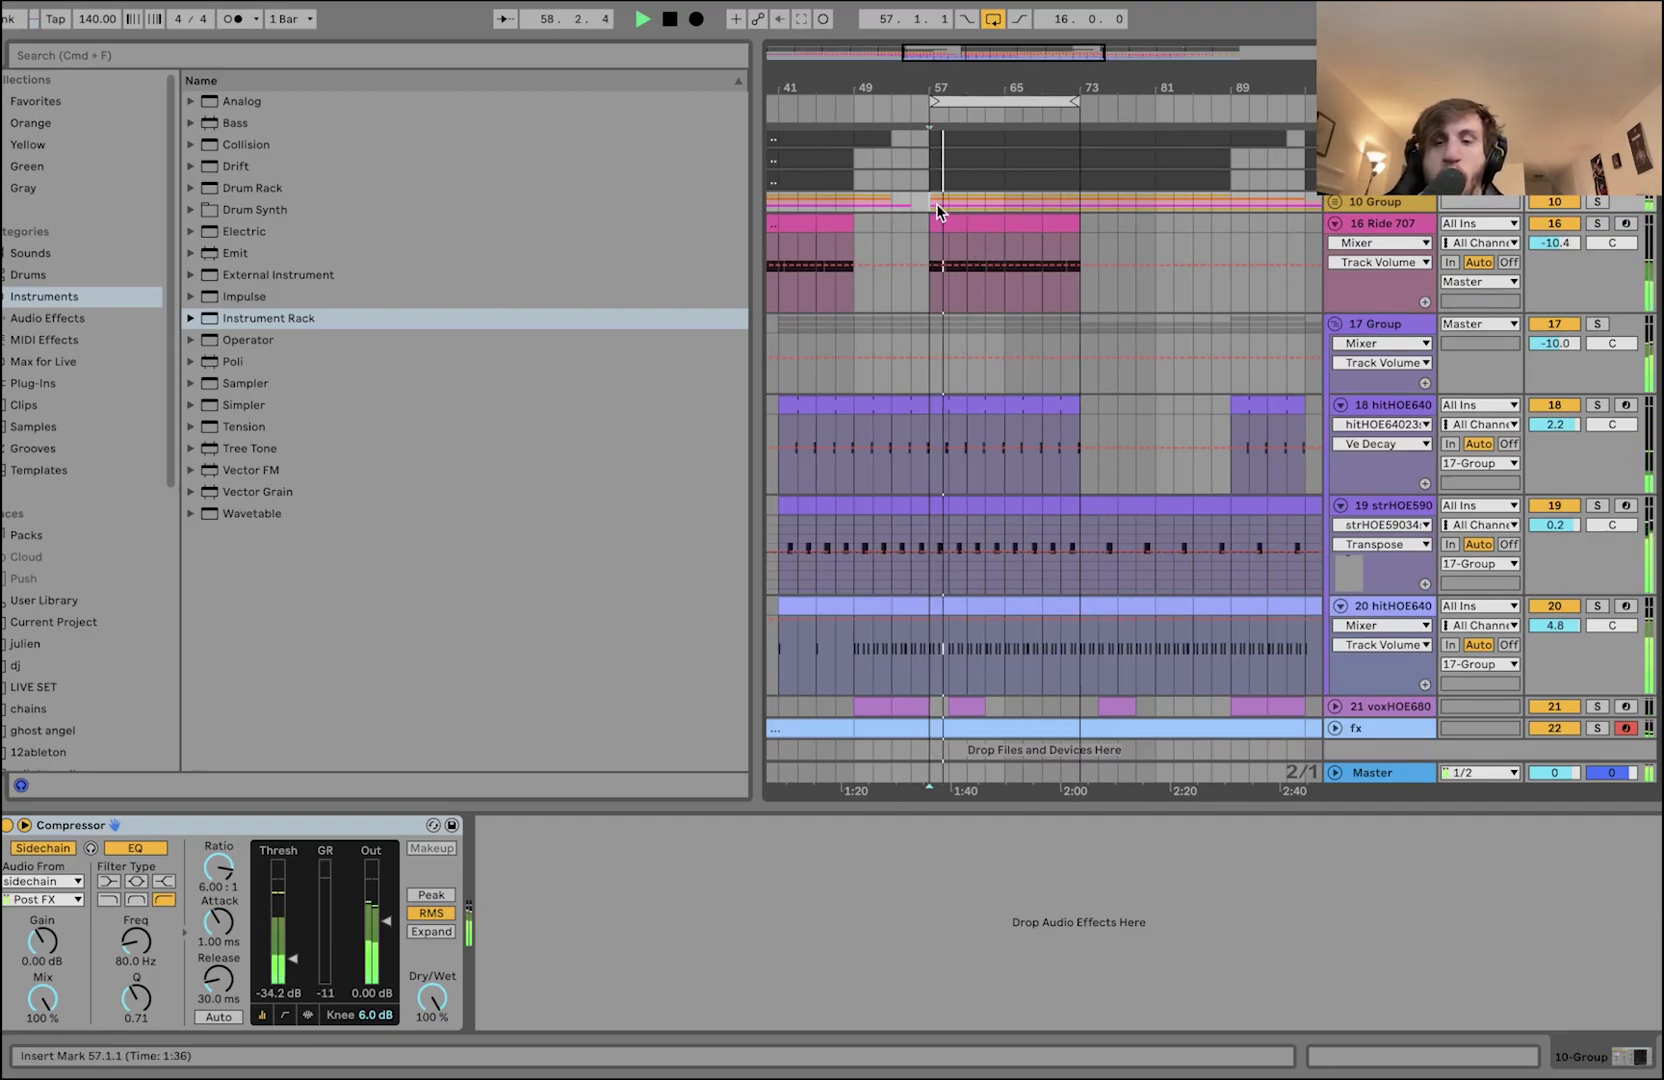
# - Solo the 17 Group, place the play start at bar 49 and show the Reverb Dry/Wet automation
pyautogui.click(1397, 328)
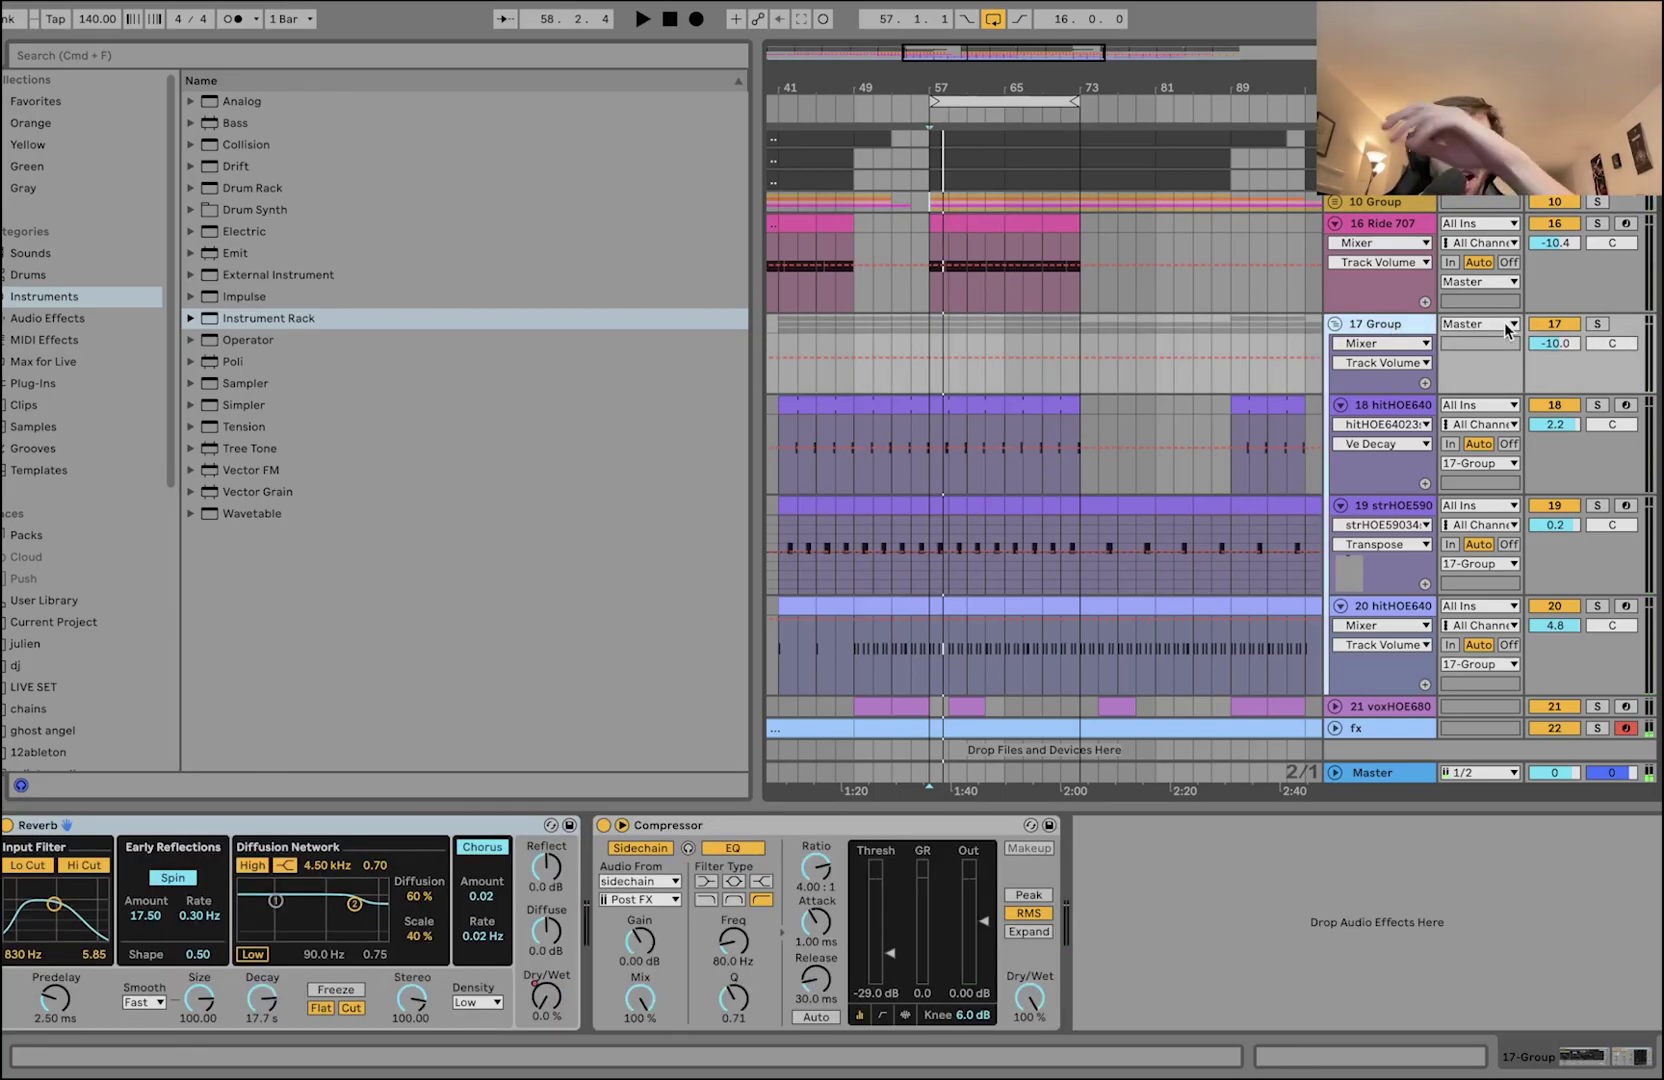
pyautogui.click(1597, 324)
pyautogui.click(856, 352)
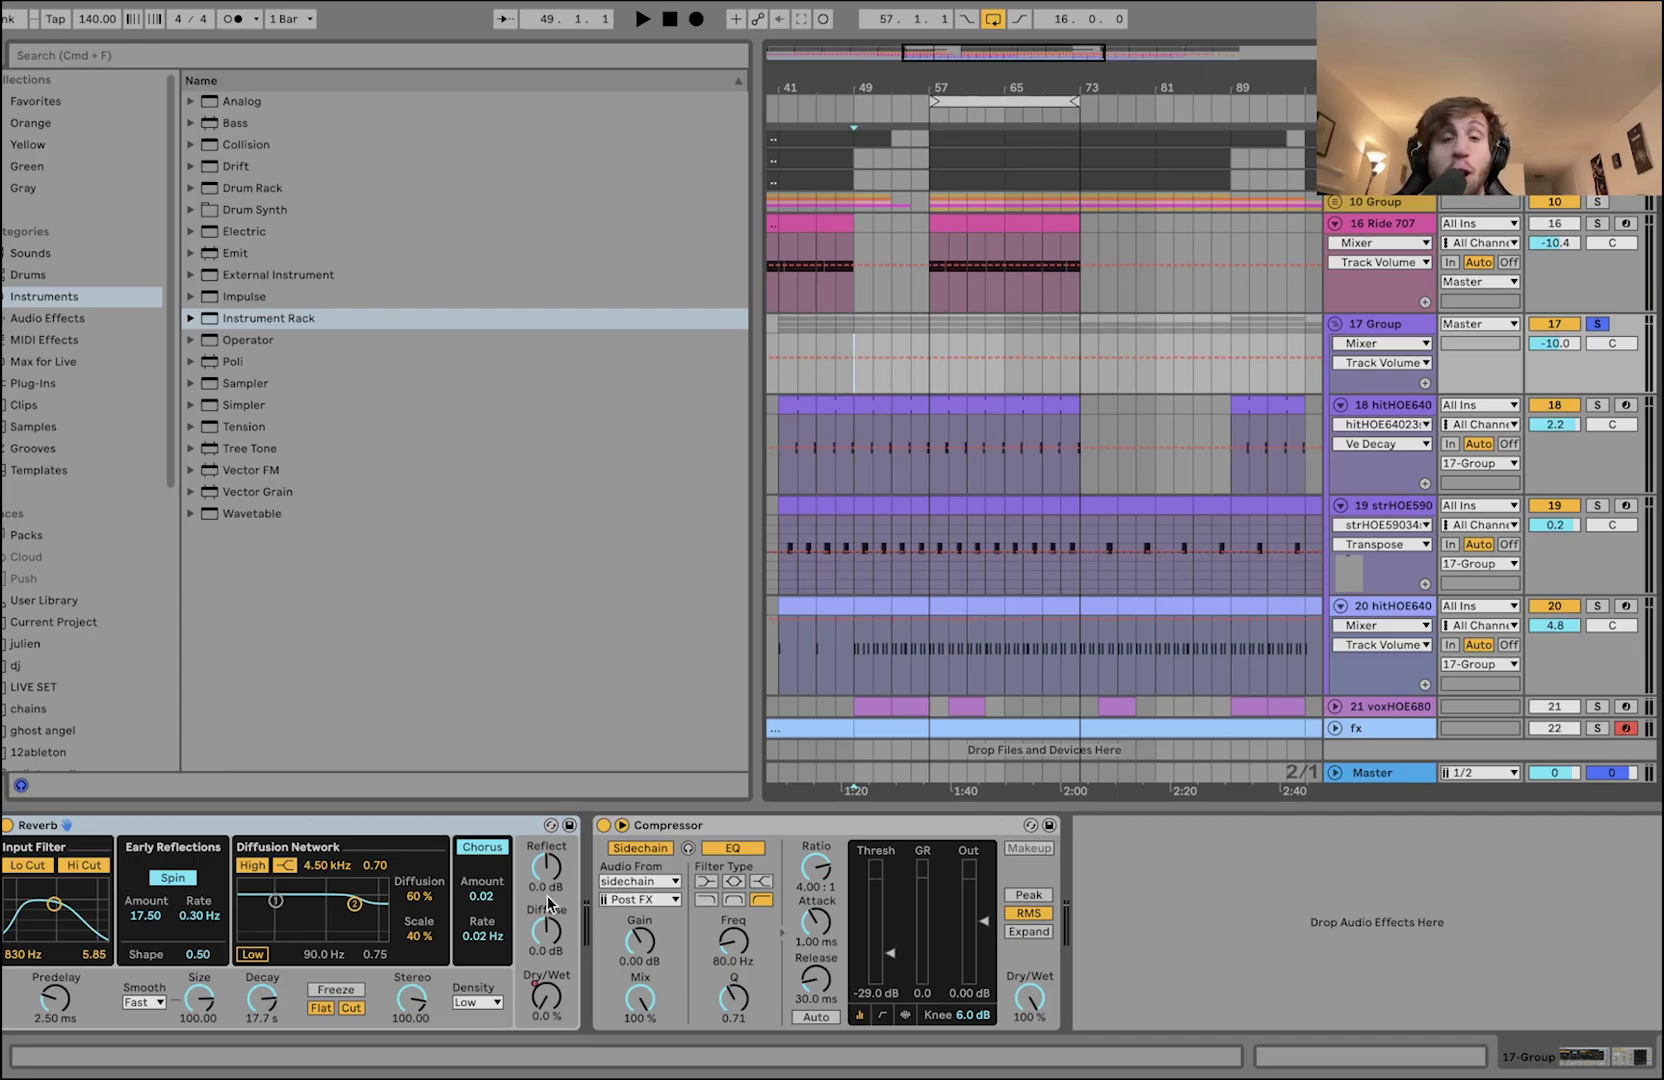
pyautogui.click(547, 997)
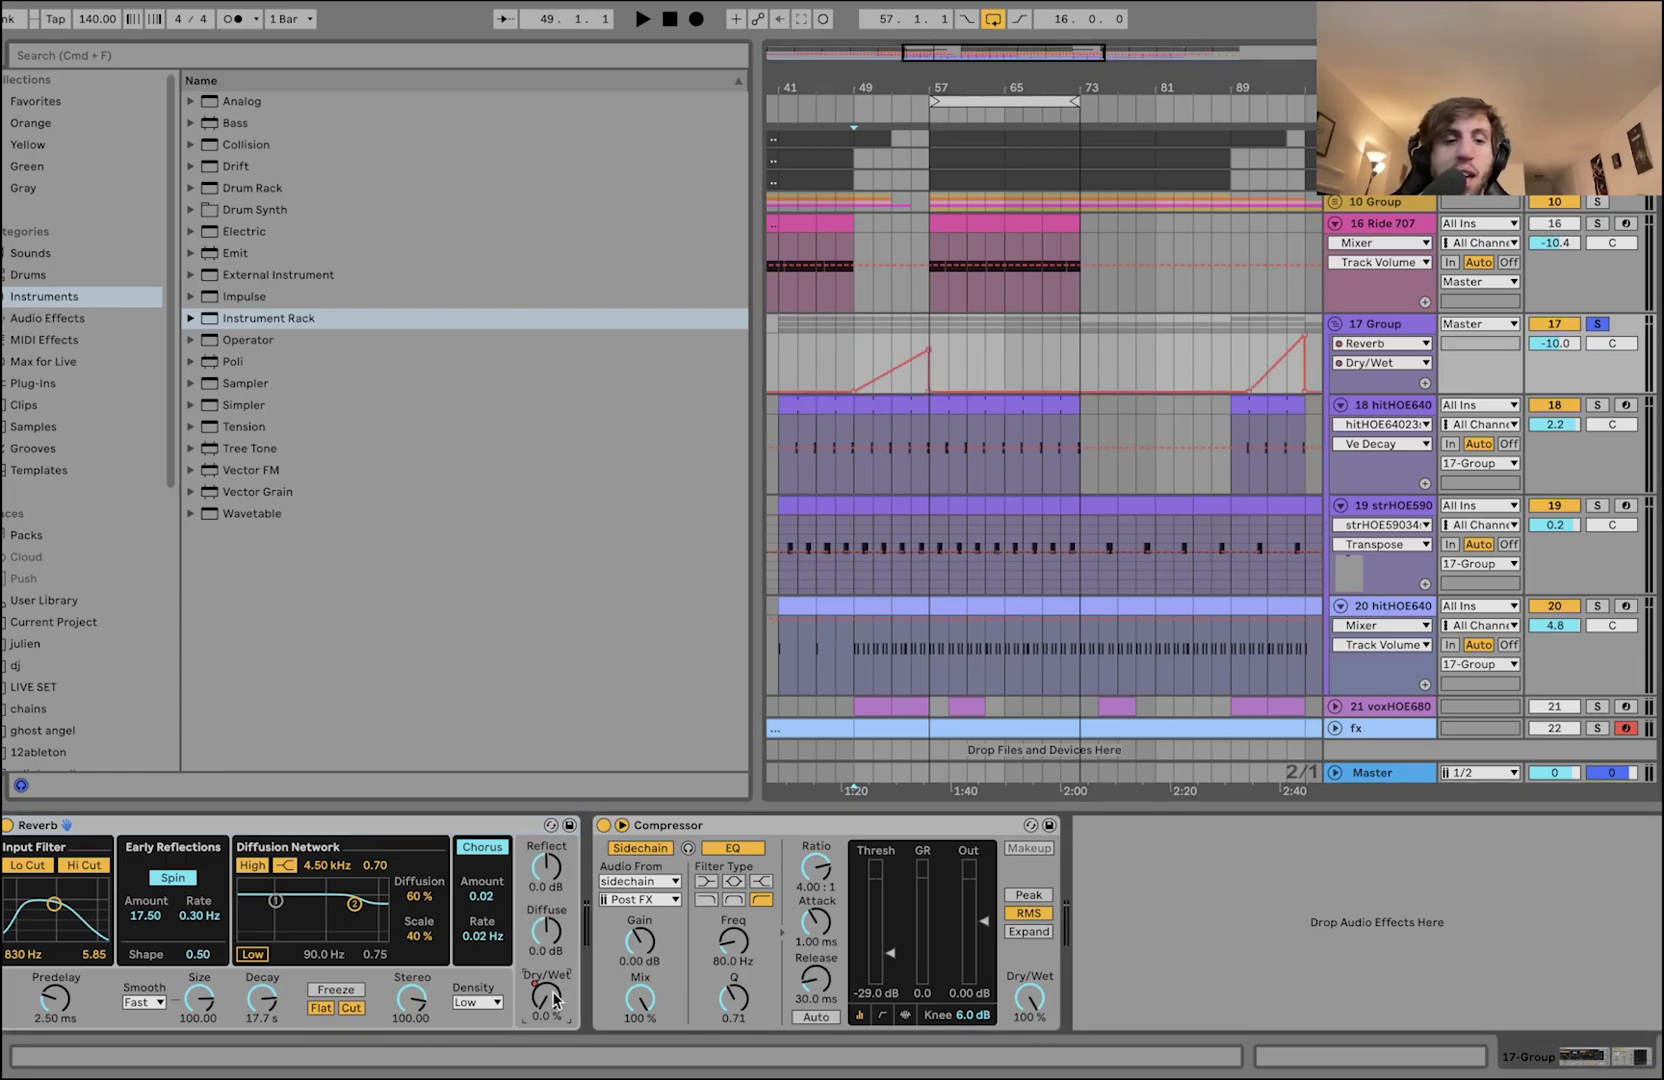
# - Play the soloed 17 Group through its Reverb Dry/Wet ramp and past bar 57
pyautogui.press('space')
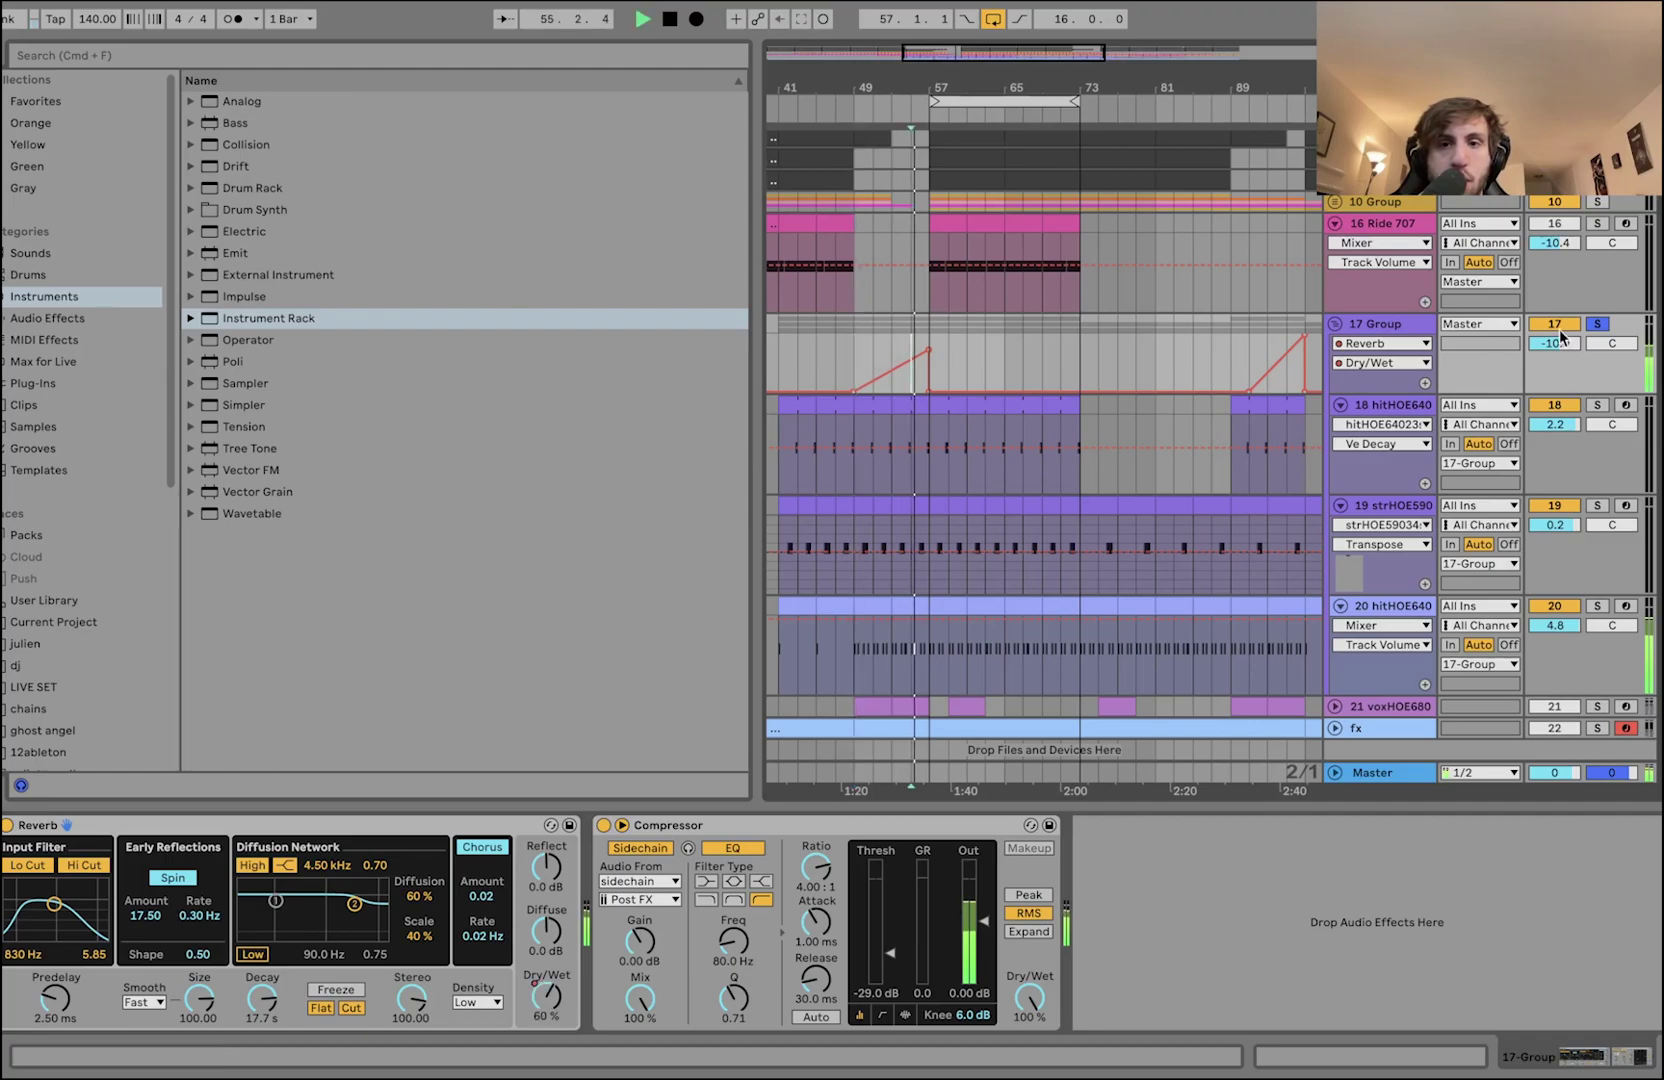
pyautogui.click(1594, 326)
pyautogui.scroll(-1, 1334, 461)
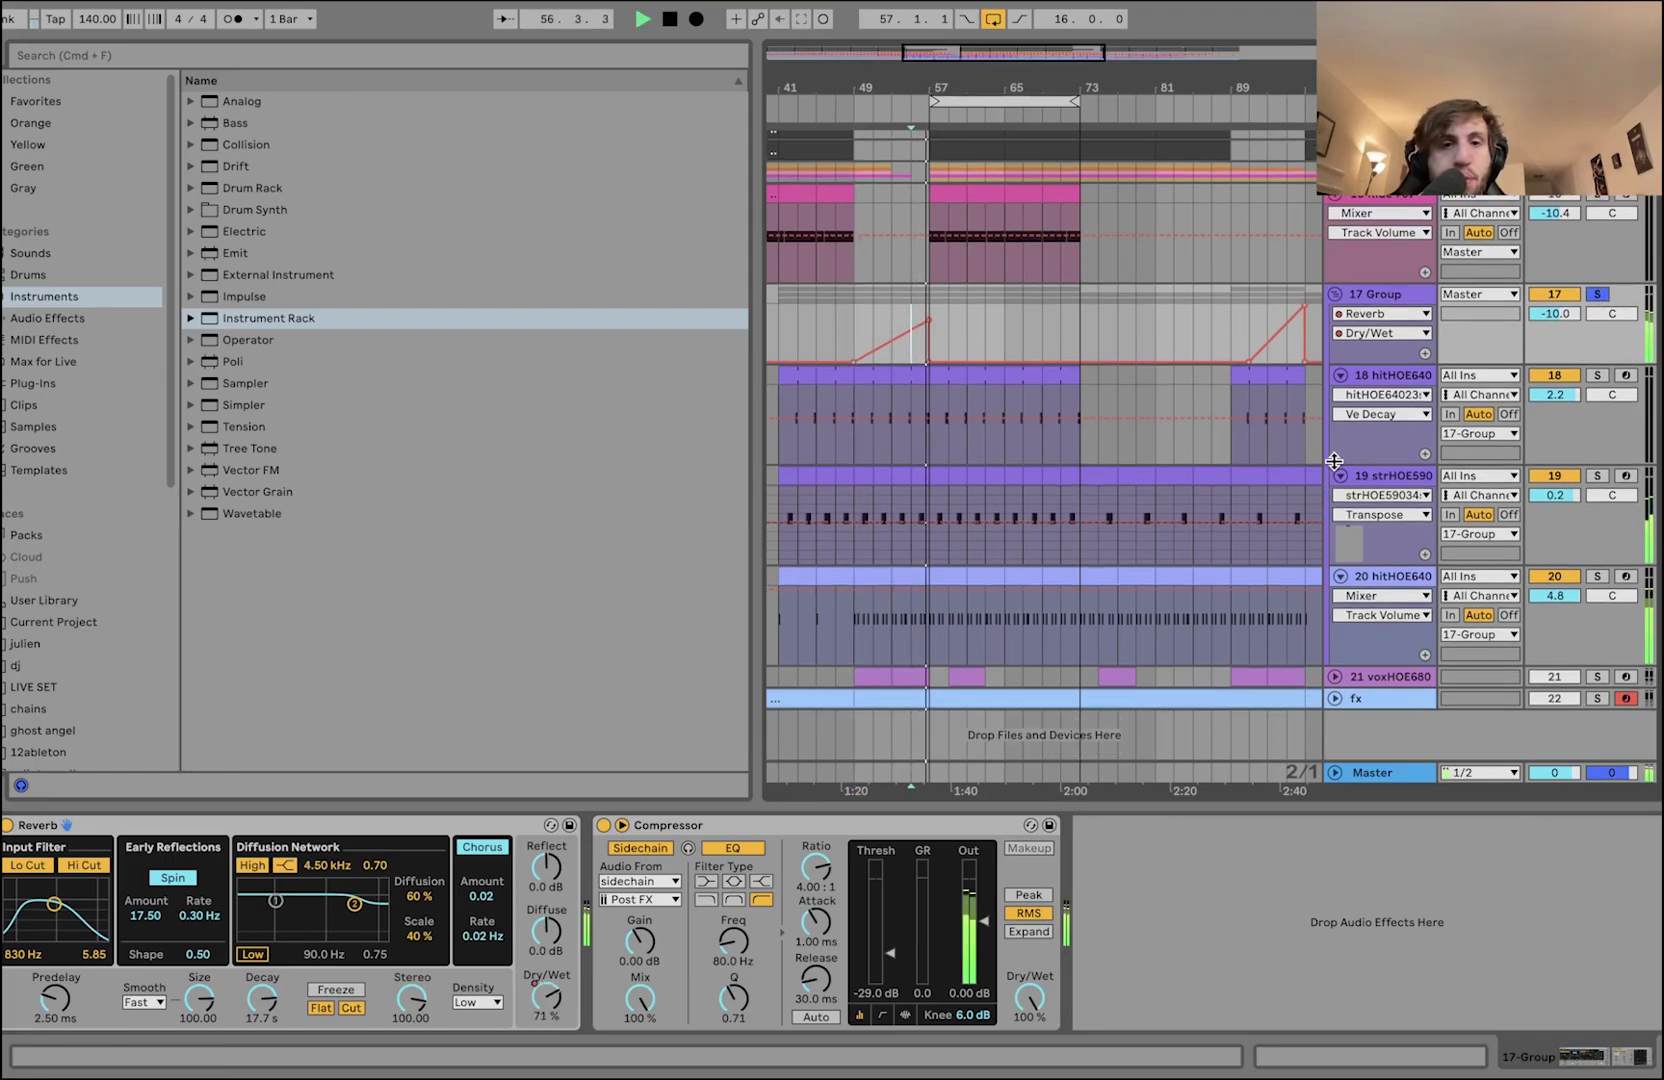
pyautogui.press('space')
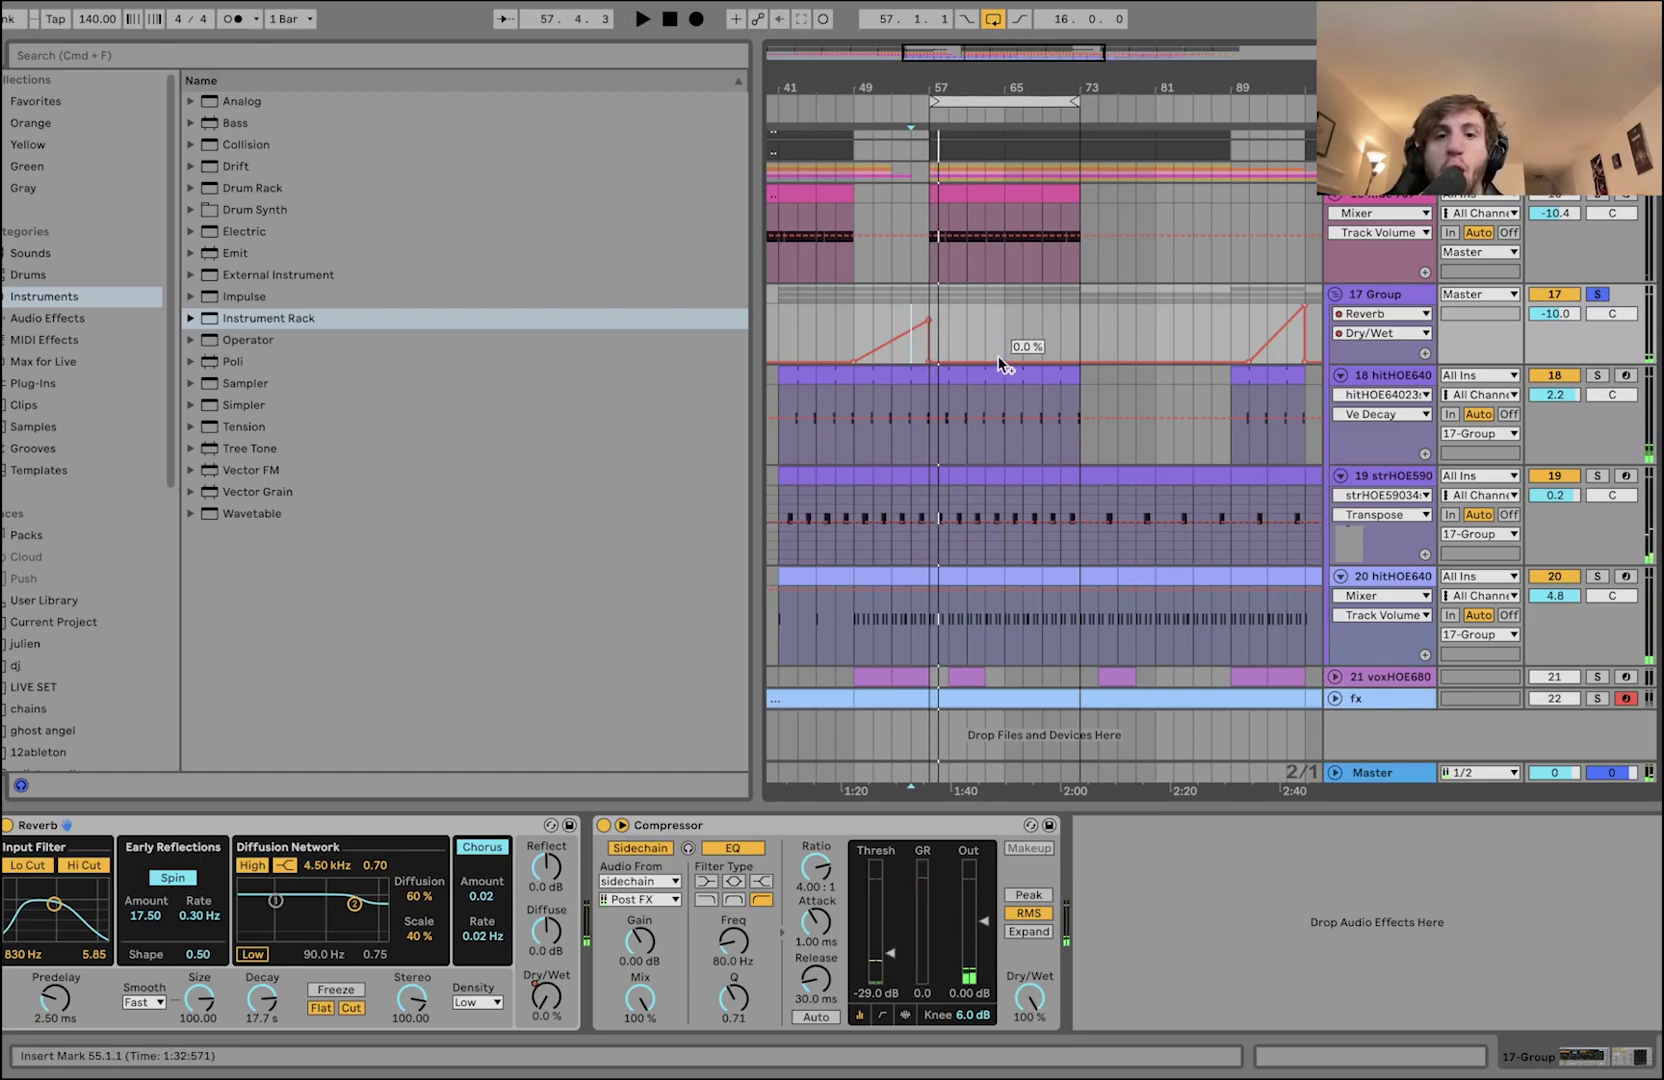
# - Examine the Dry/Wet ramp leading into bar 57 up close and play the soloed 17 Group from bar 54
pyautogui.scroll(3, 944, 289)
pyautogui.click(923, 297)
pyautogui.click(852, 307)
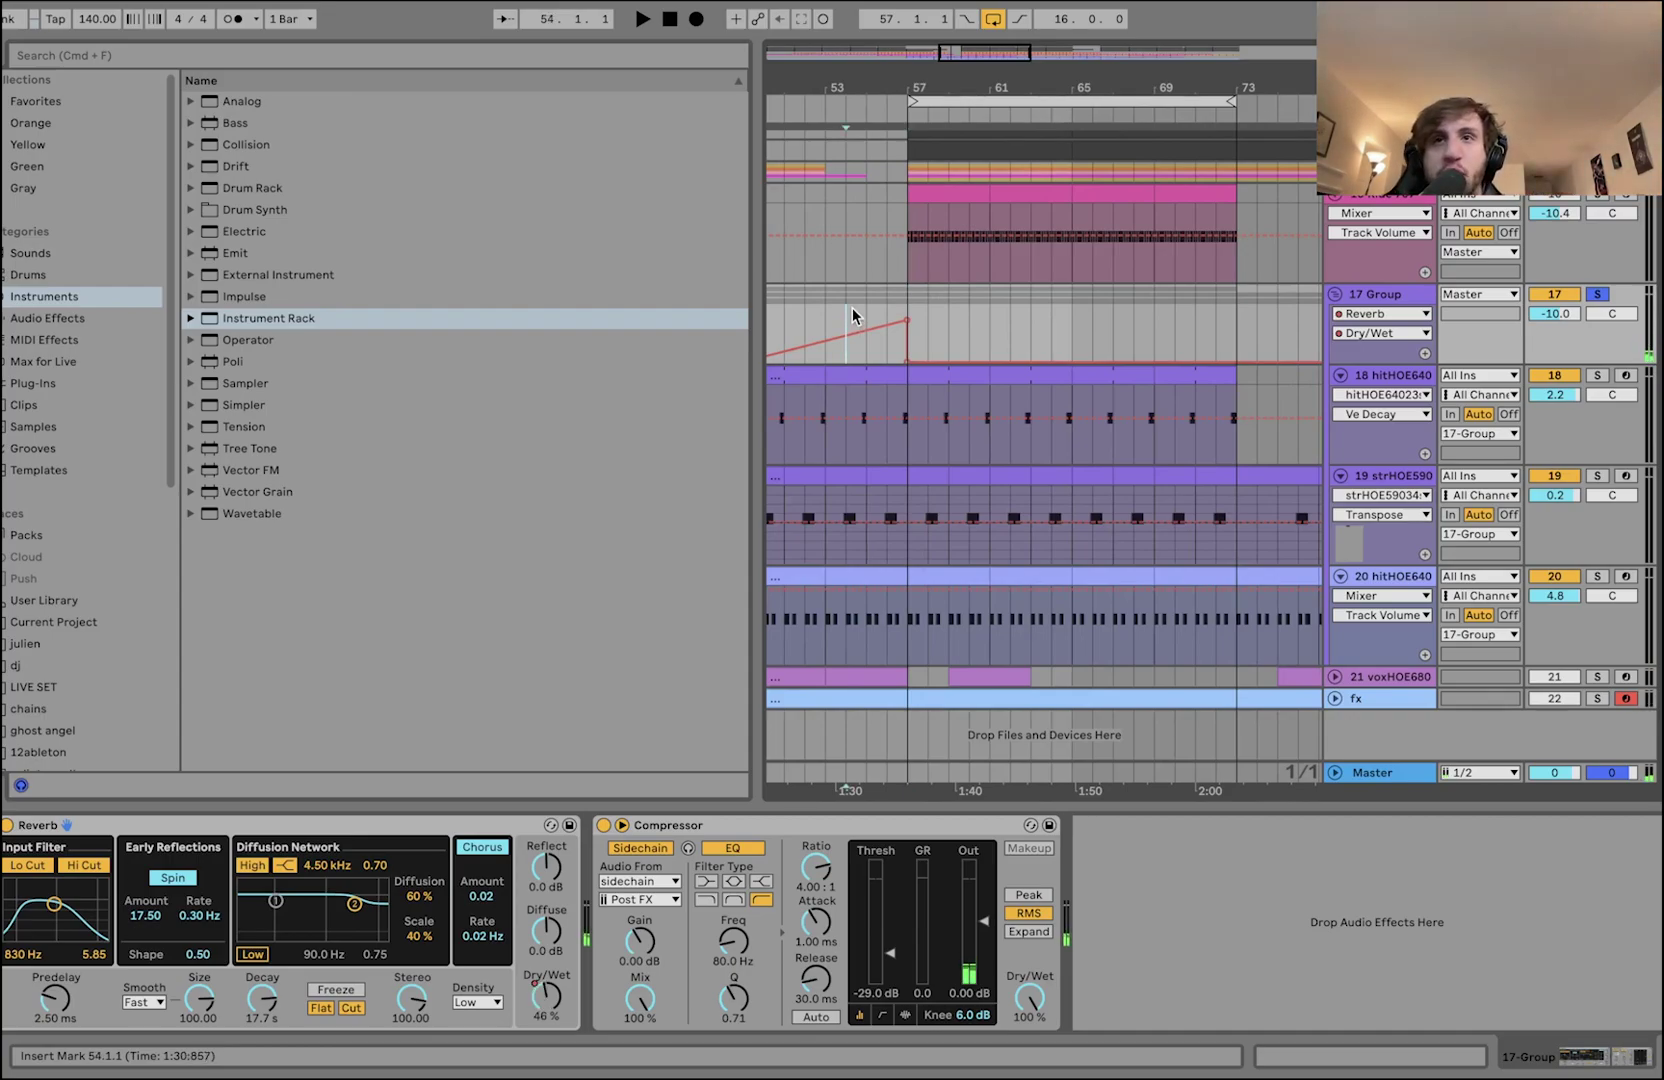
pyautogui.scroll(-3, 880, 270)
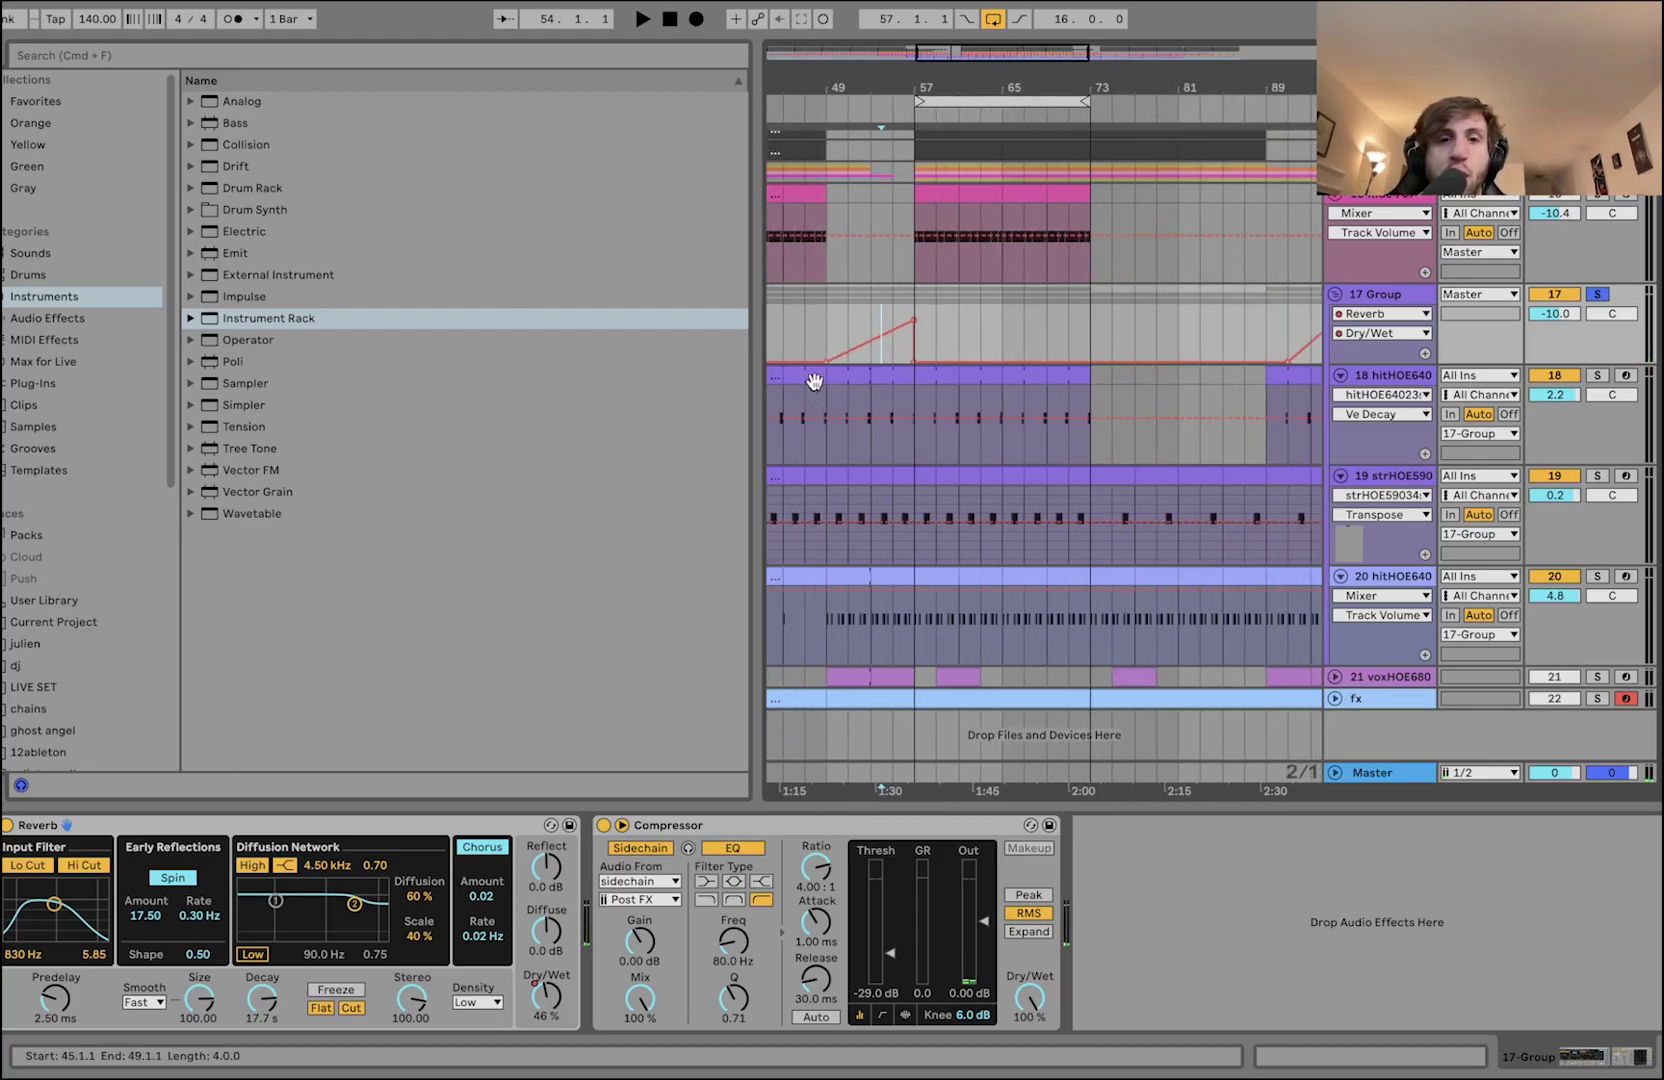
pyautogui.press('space')
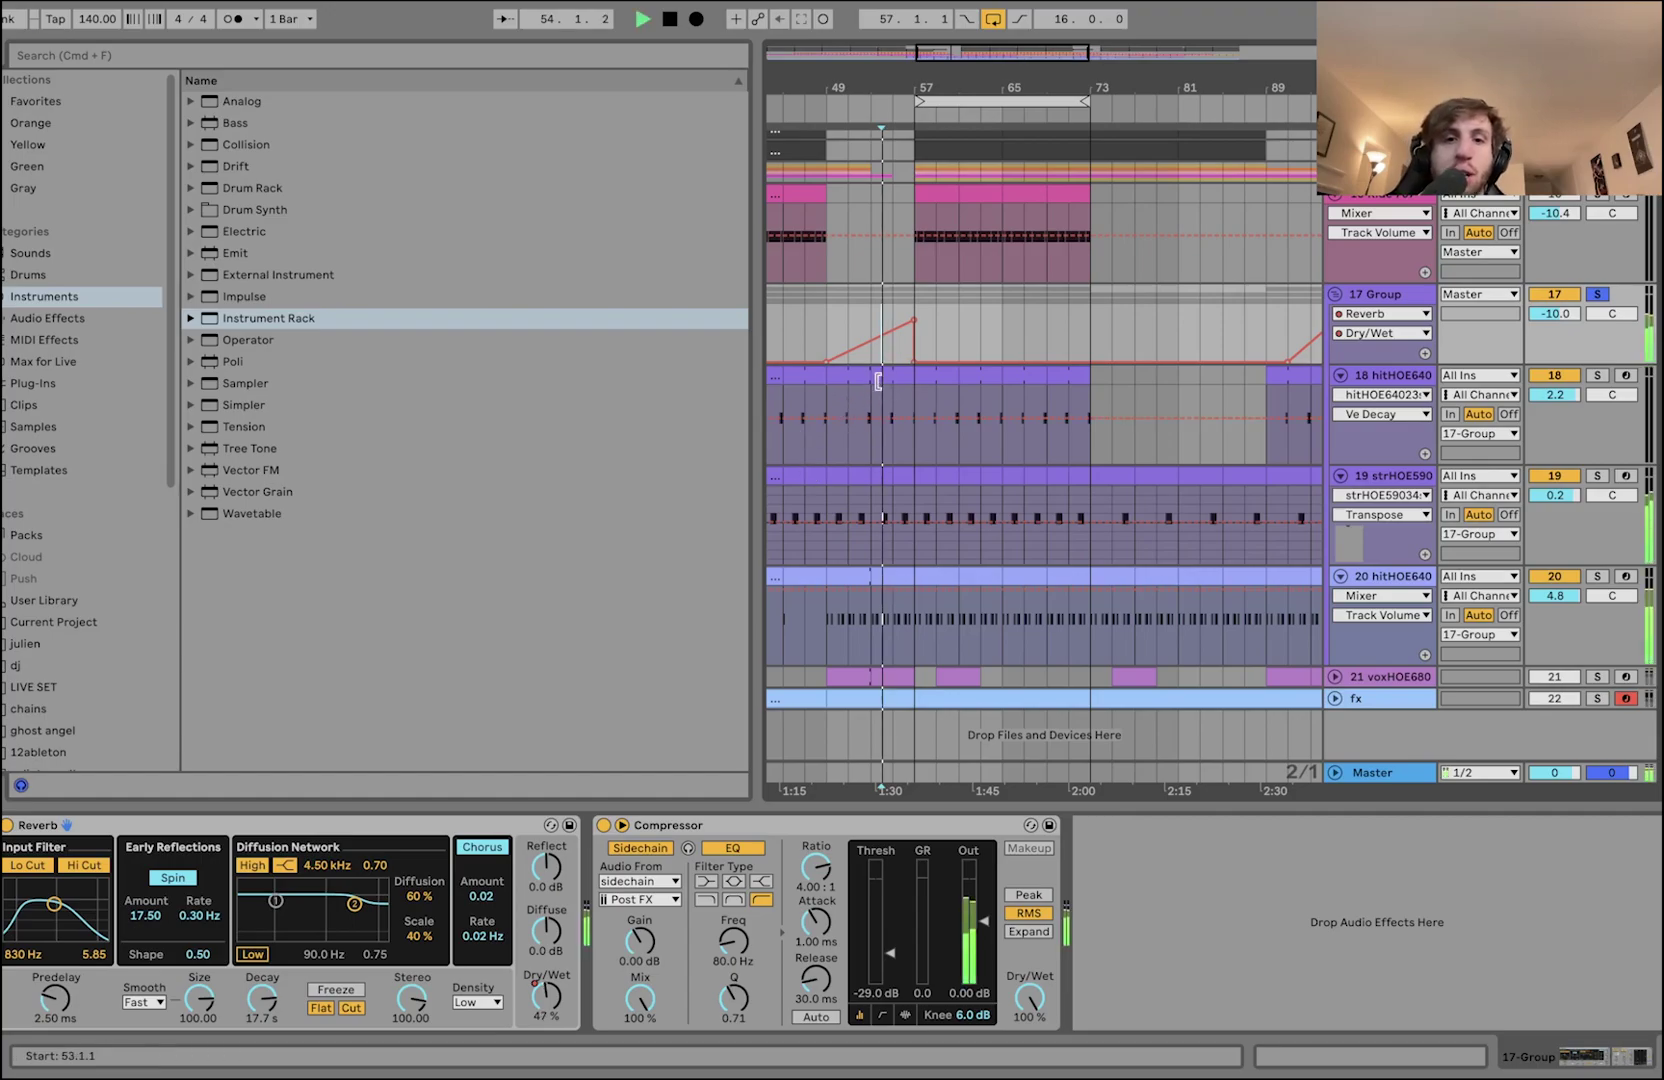
# - Play the soloed 17 Group from bar 95 to hear the second Dry/Wet ramp
pyautogui.hscroll(5, 875, 378)
pyautogui.click(1197, 308)
pyautogui.press('space')
pyautogui.press('space')
pyautogui.hscroll(3, 1196, 306)
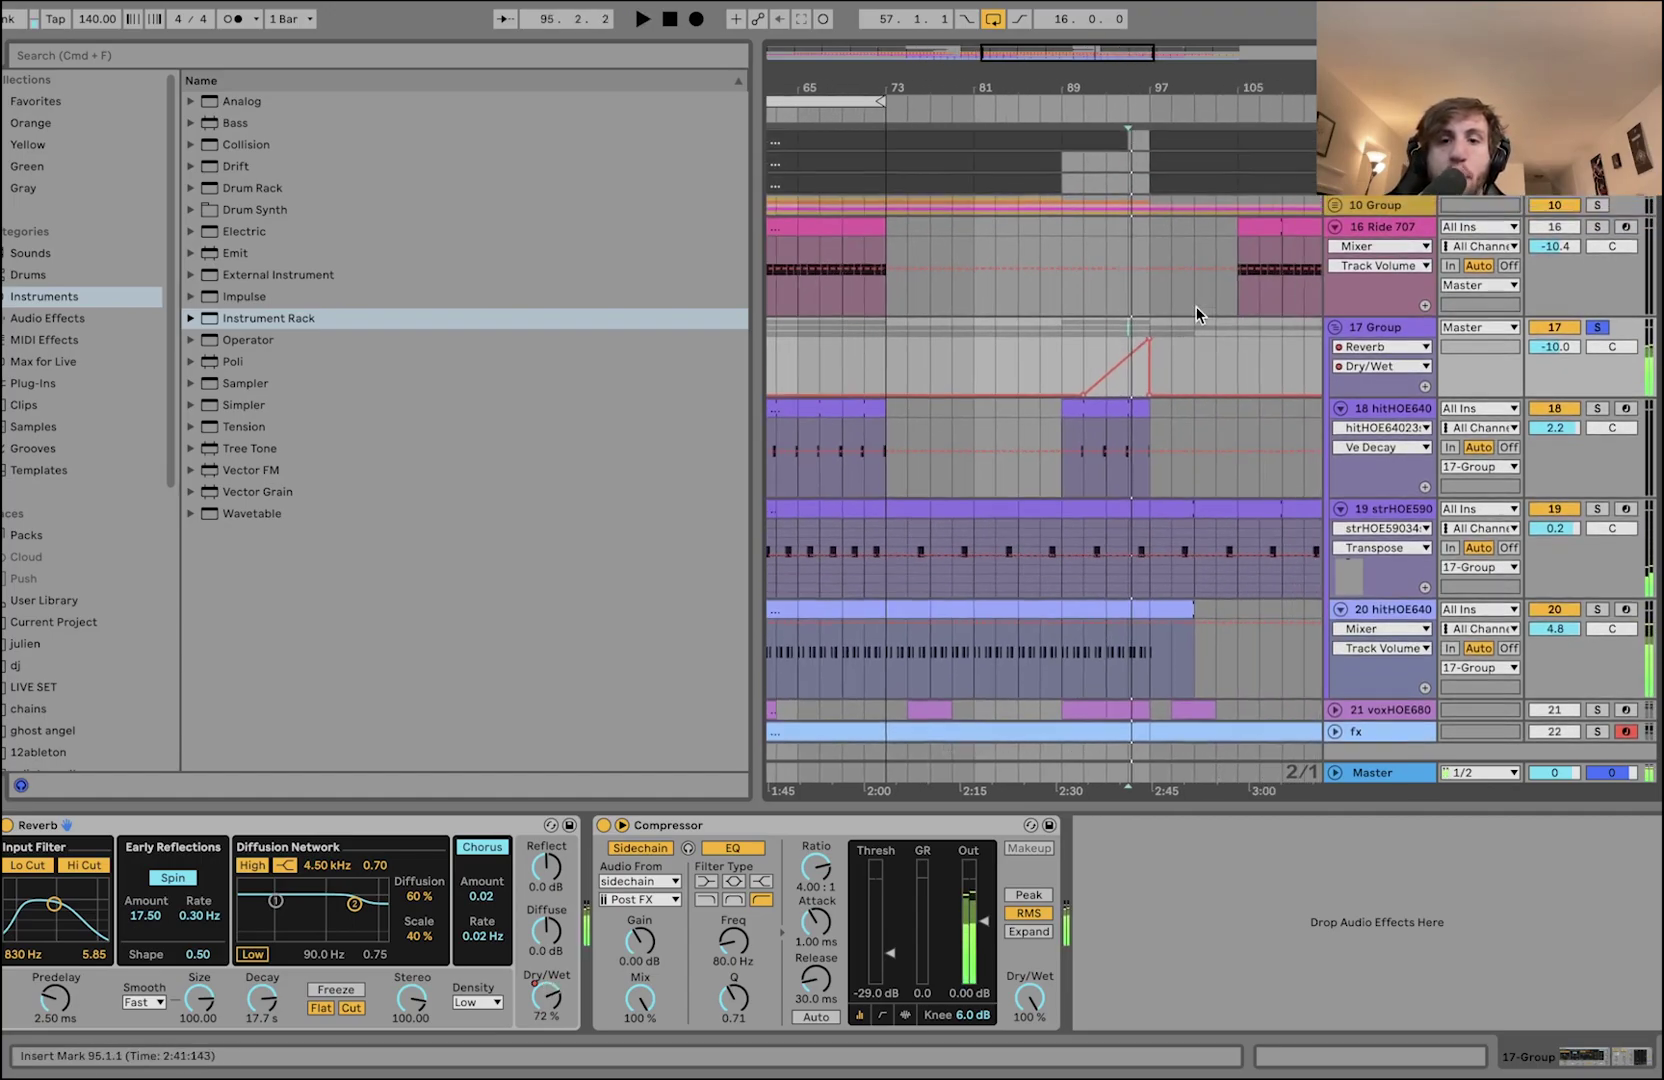
# - Check where the 17 Group's clips enter at bar 41, play from bar 33 and turn off the group's solo
pyautogui.hscroll(-2, 990, 440)
pyautogui.scroll(-3, 984, 425)
pyautogui.hscroll(-5, 984, 425)
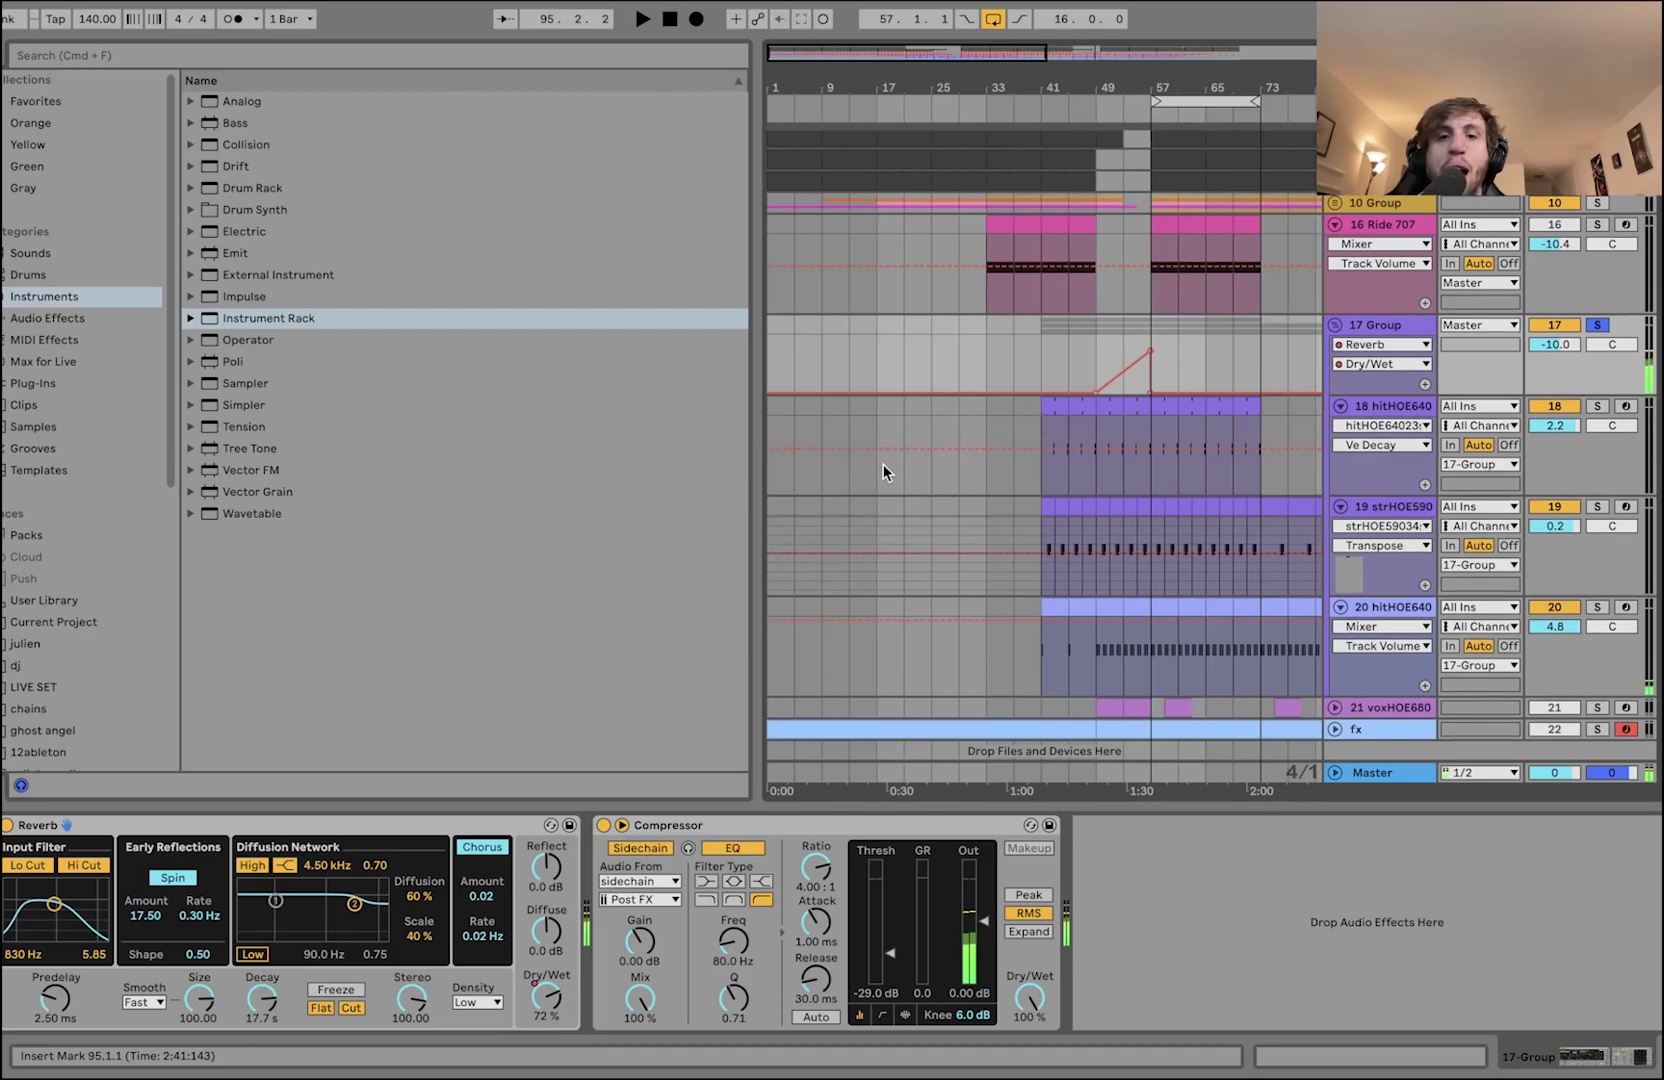
pyautogui.hscroll(2, 882, 463)
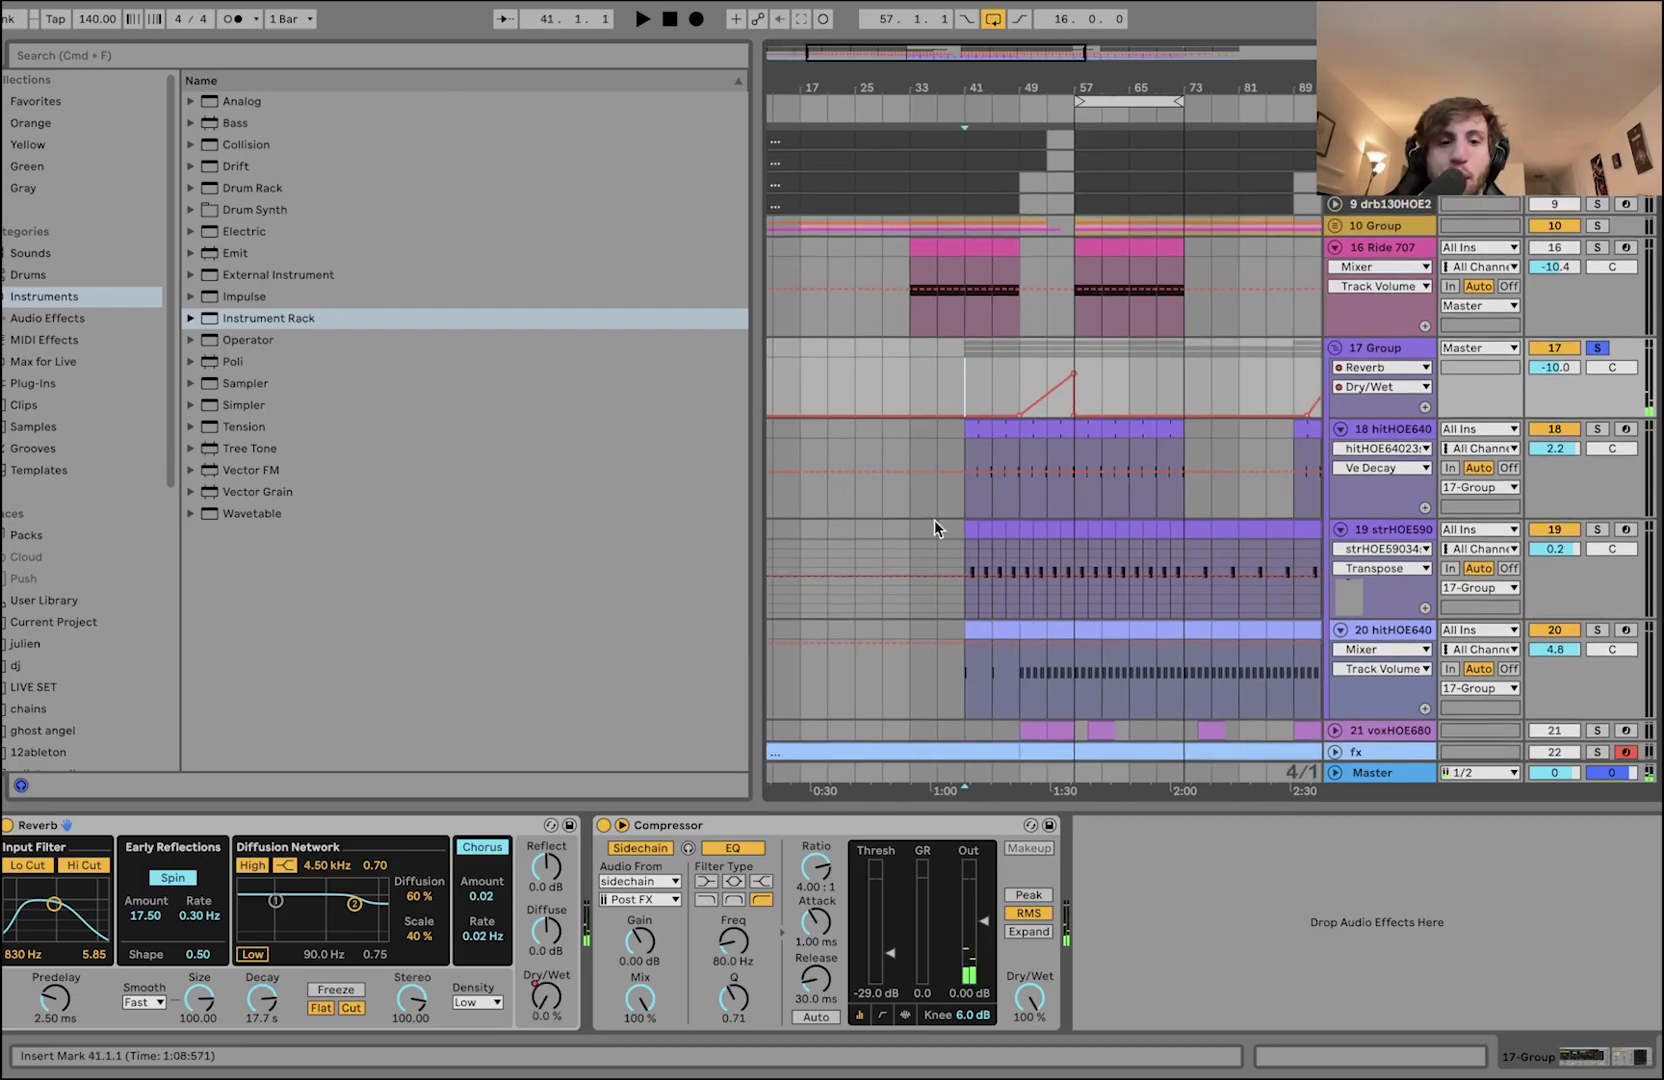
pyautogui.scroll(-2, 1046, 484)
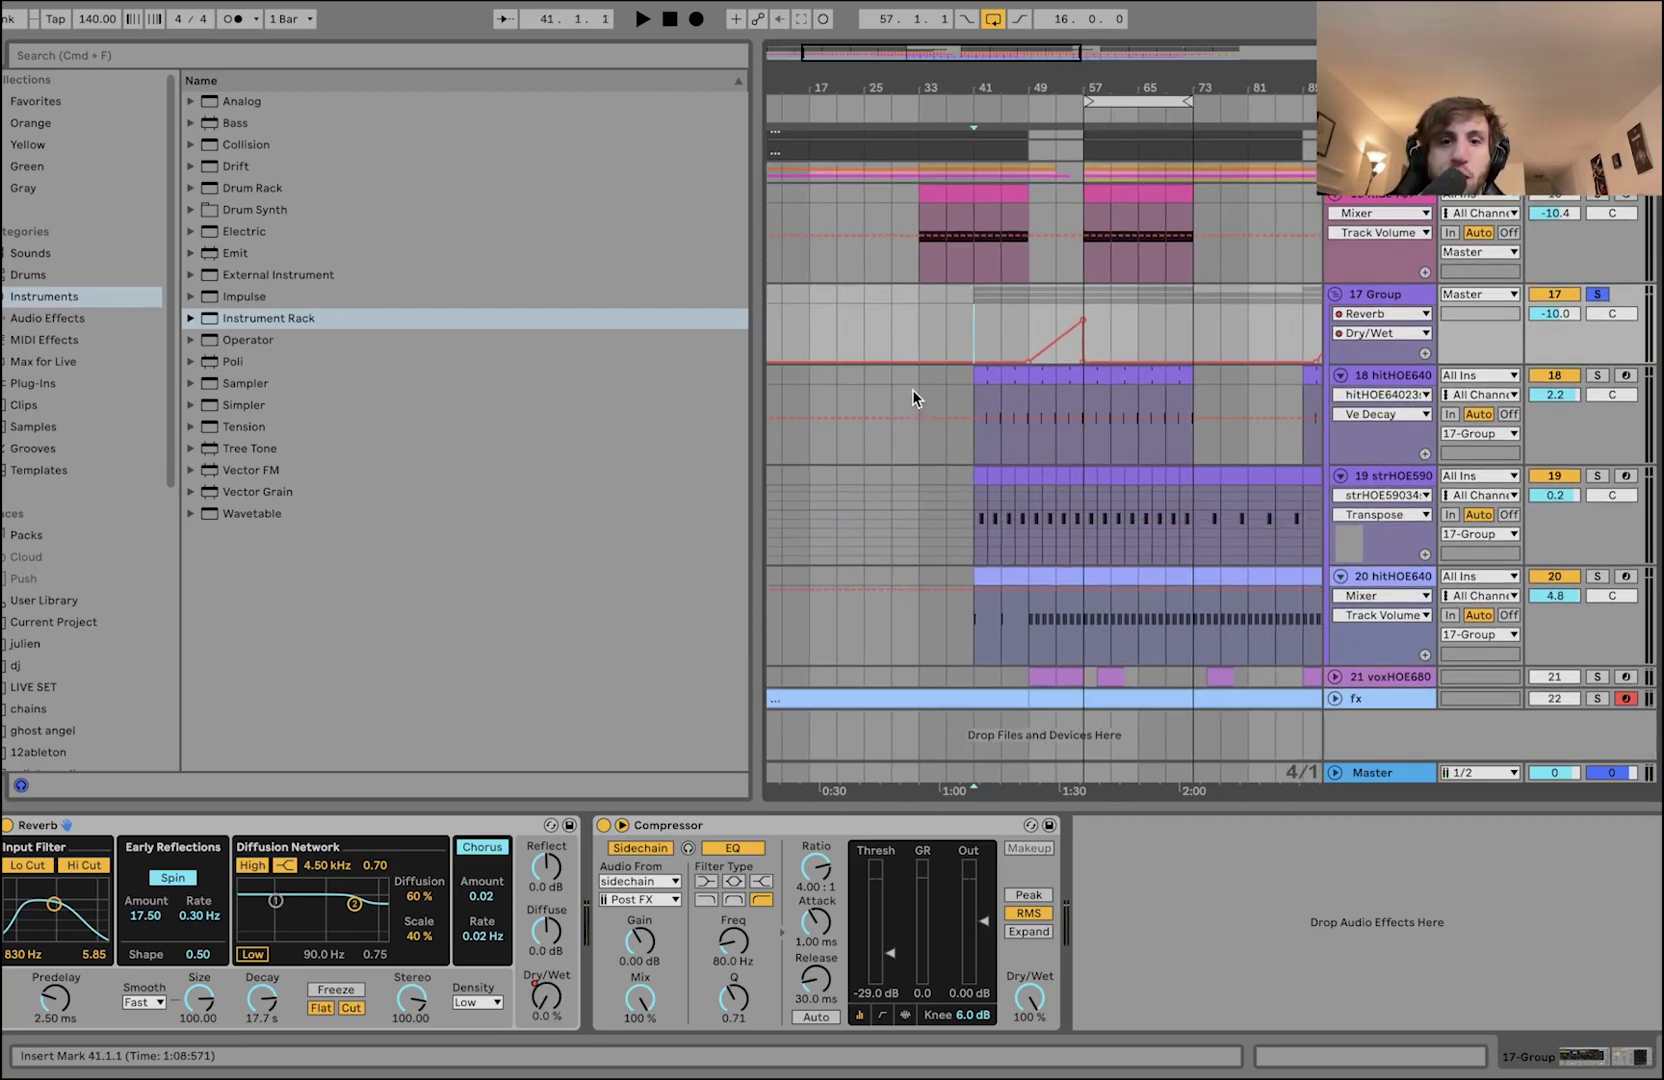
pyautogui.click(916, 395)
pyautogui.press('space')
pyautogui.click(1598, 294)
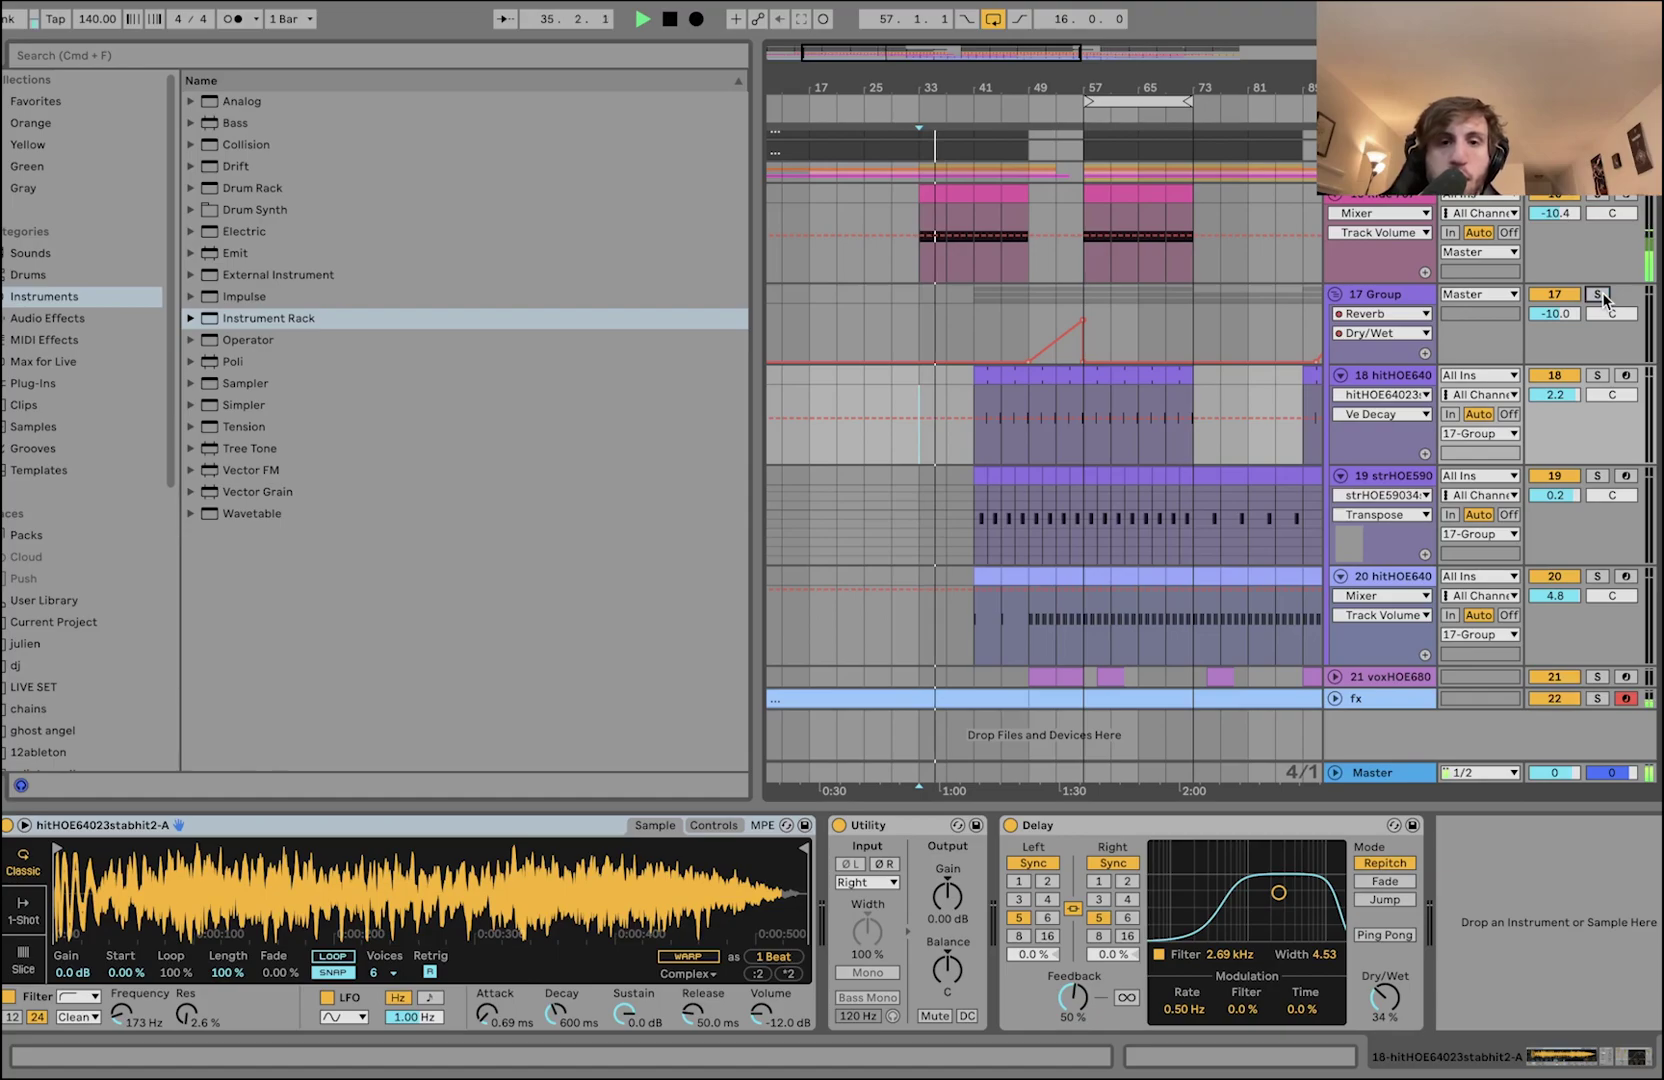
# - Audition the full mix around the 17 Group's first reverb ramp, at bar 49 and about bar 61
pyautogui.click(1031, 316)
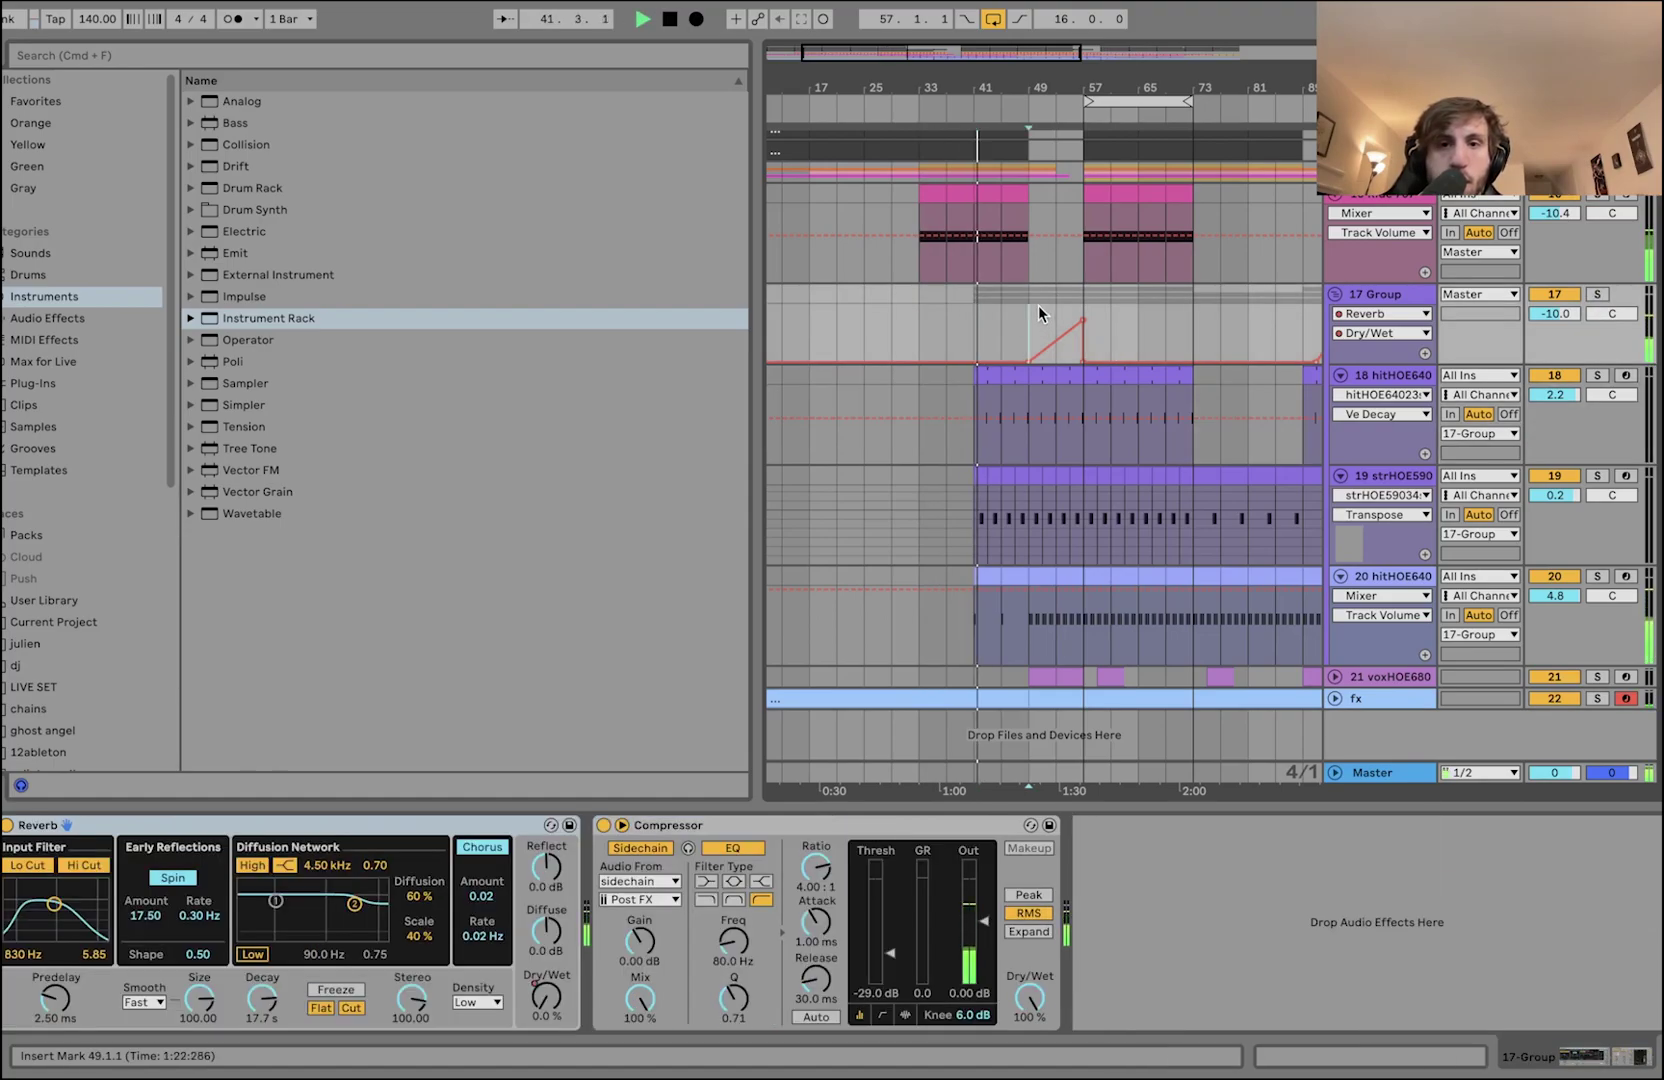
pyautogui.click(1113, 309)
pyautogui.hscroll(5, 1100, 315)
pyautogui.scroll(1, 1100, 315)
# - Play the full mix from bar 73, after the ride stops, and place the play start at bar 65
pyautogui.click(1020, 343)
pyautogui.press('space')
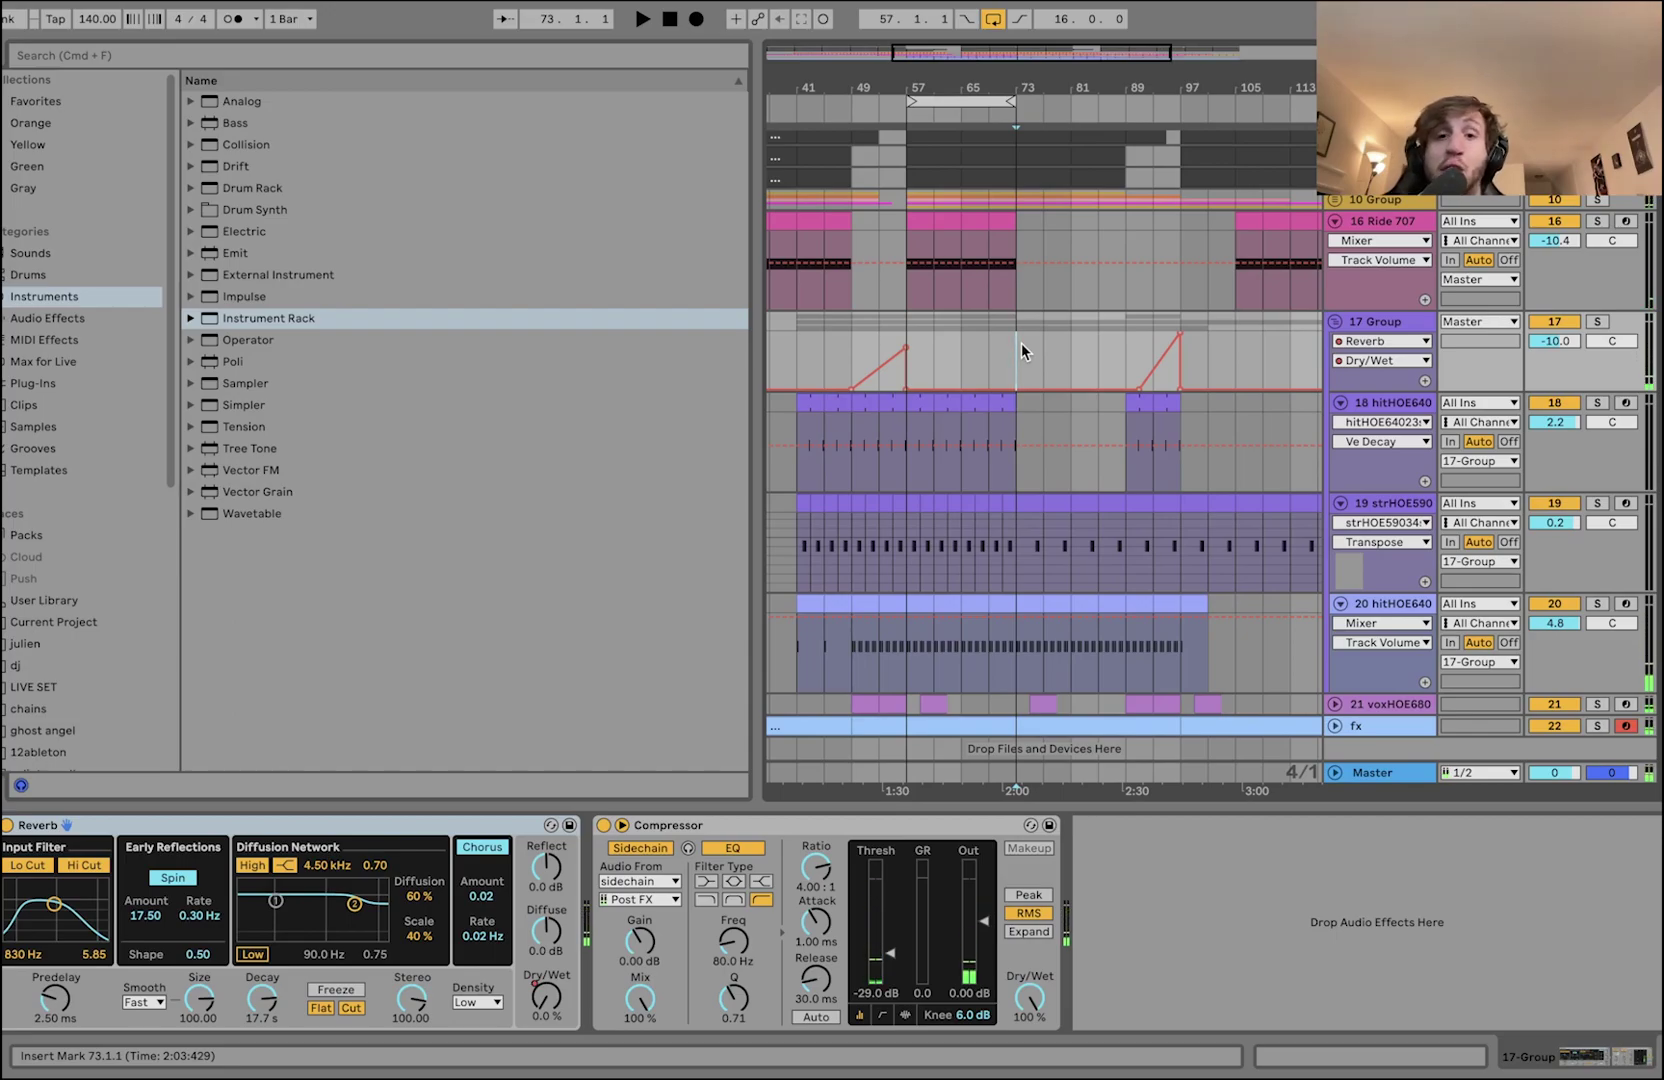
pyautogui.press('space')
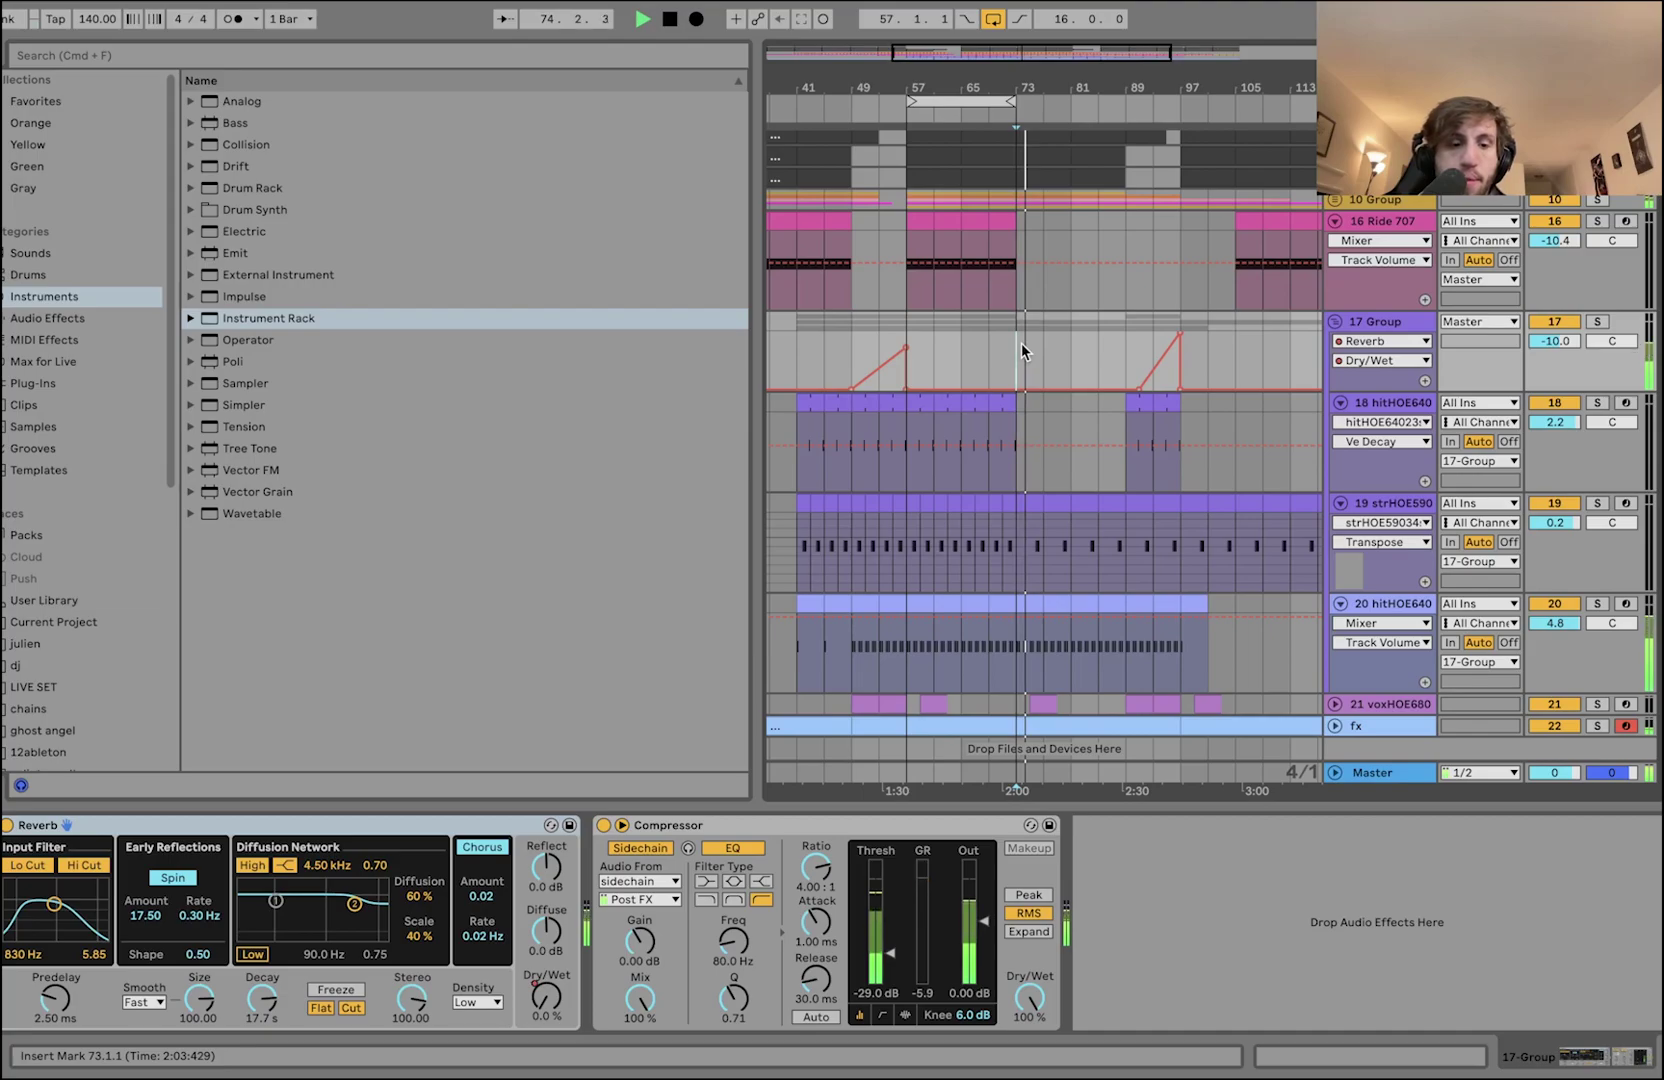
pyautogui.press('space')
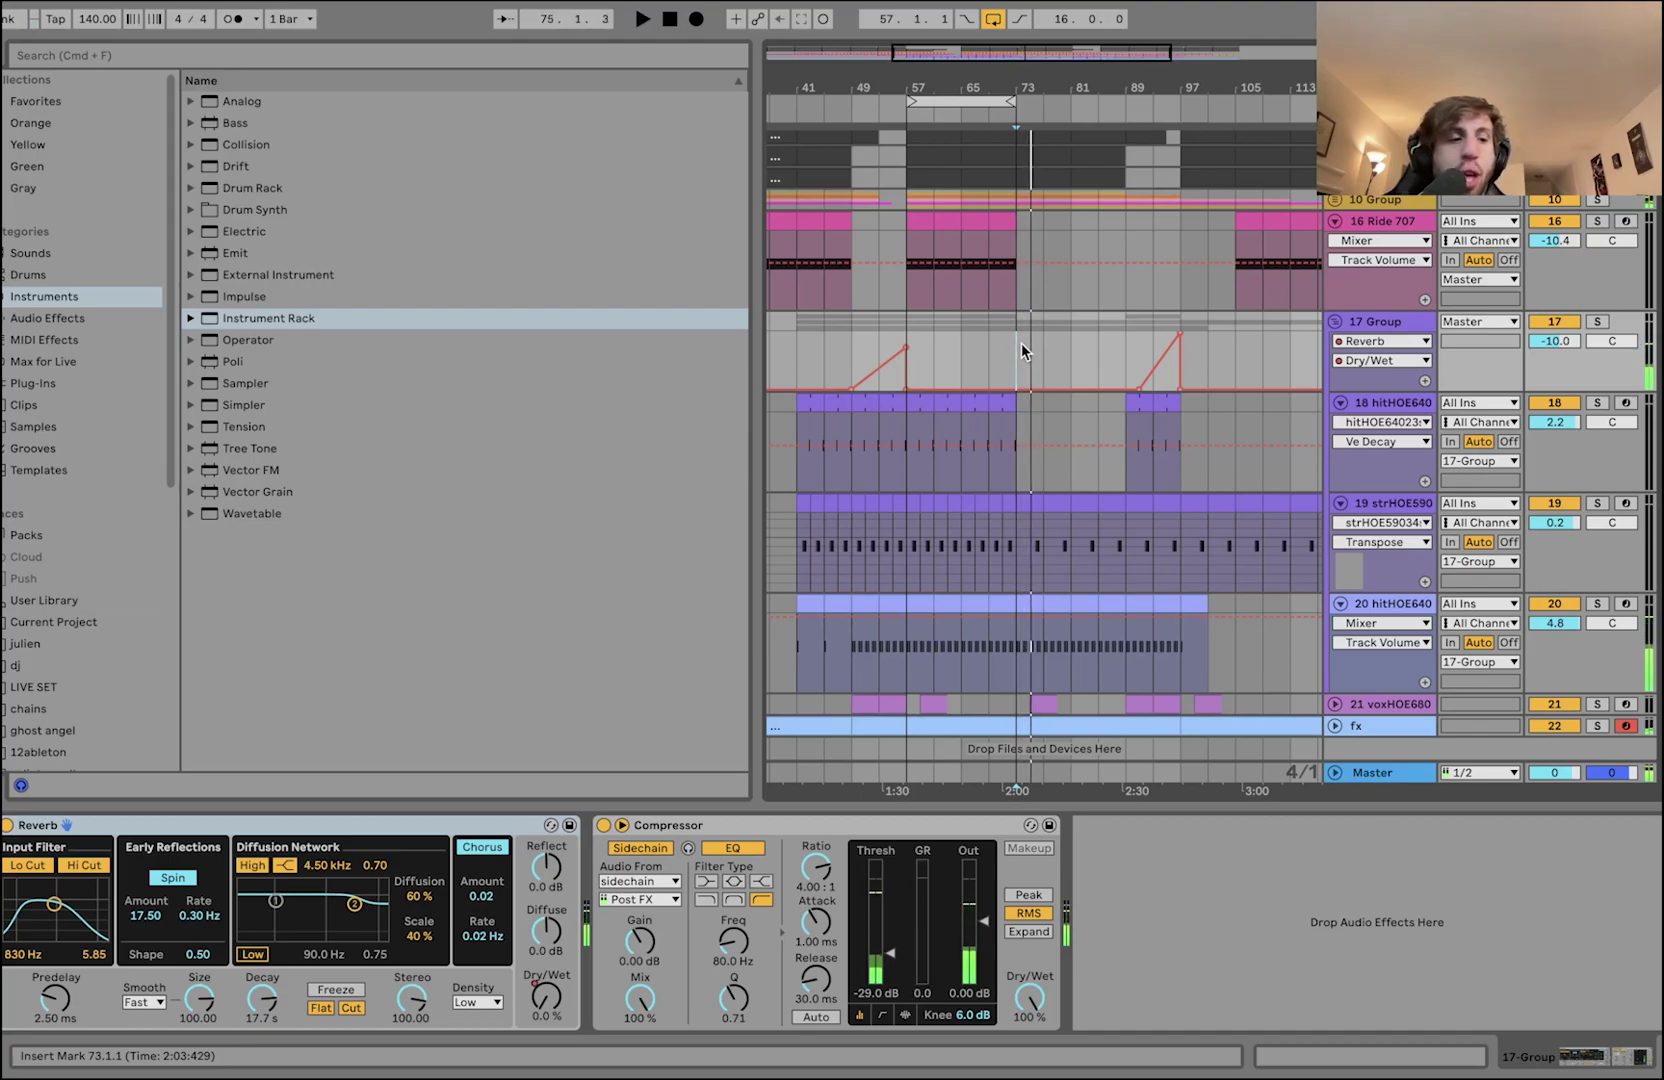
pyautogui.press('space')
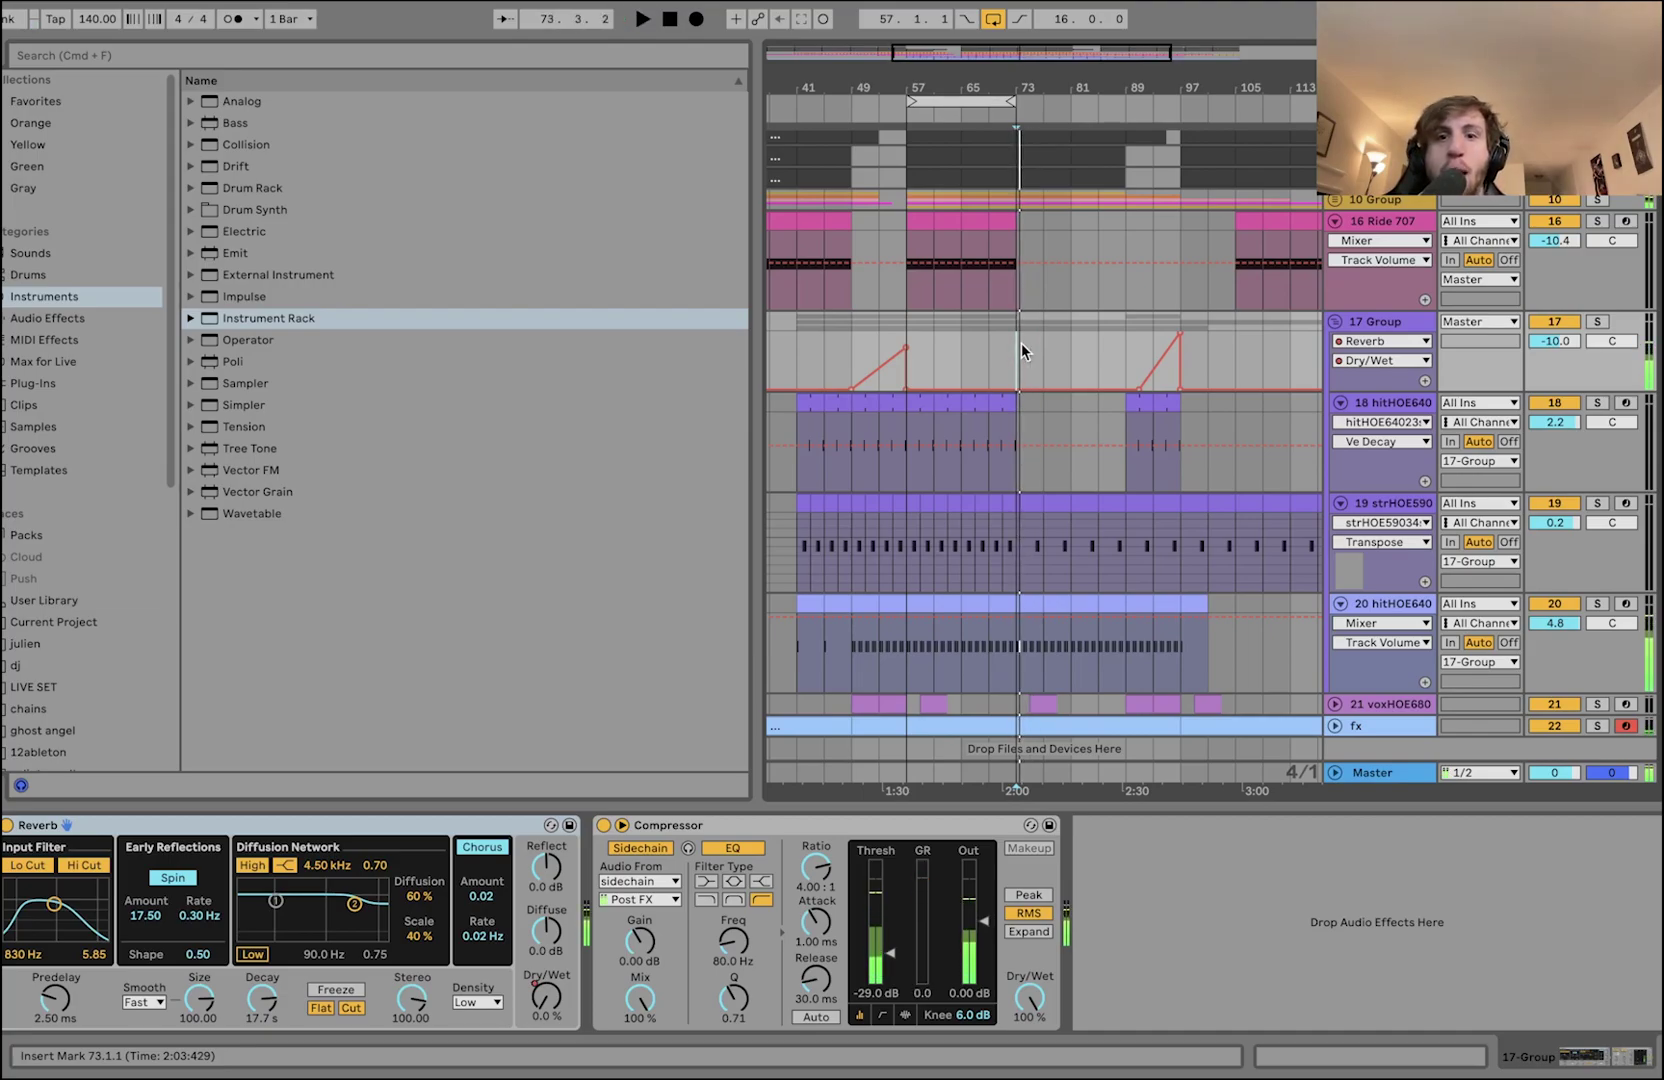
pyautogui.click(960, 360)
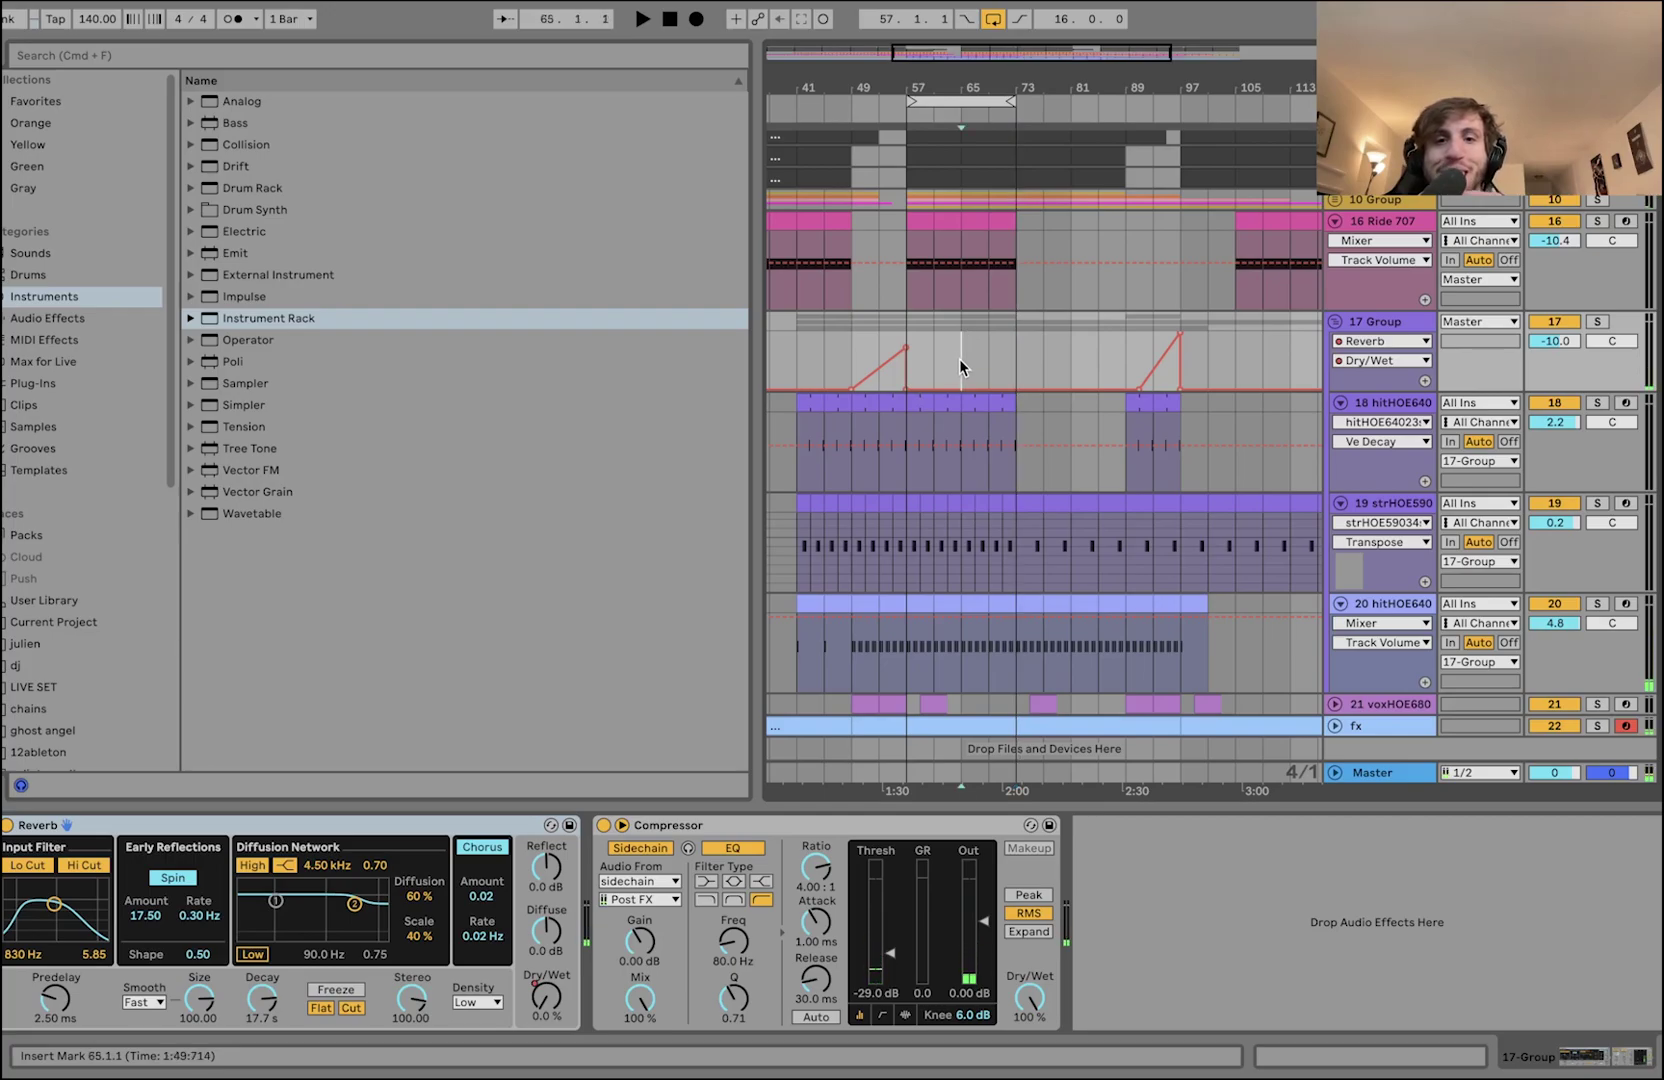
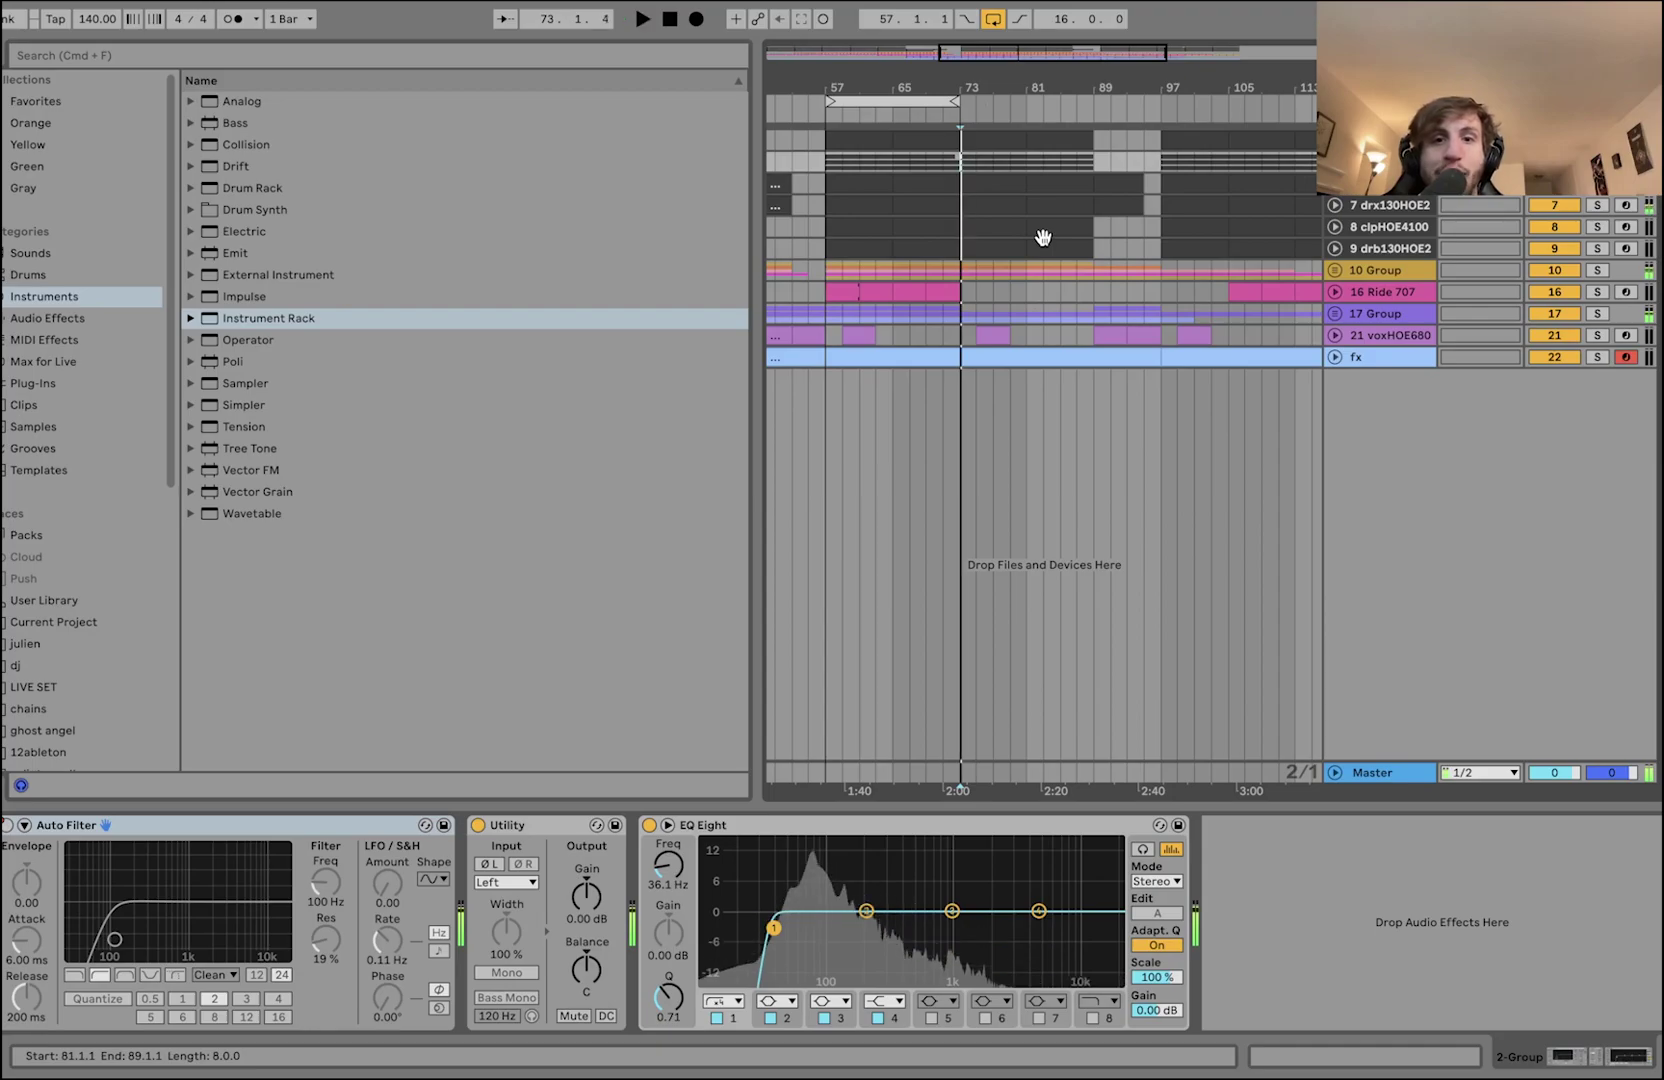
# - Play the full mix into the break at bar 89, with the 17 Group unfolded to show track 18's returning stab clip
pyautogui.click(1095, 270)
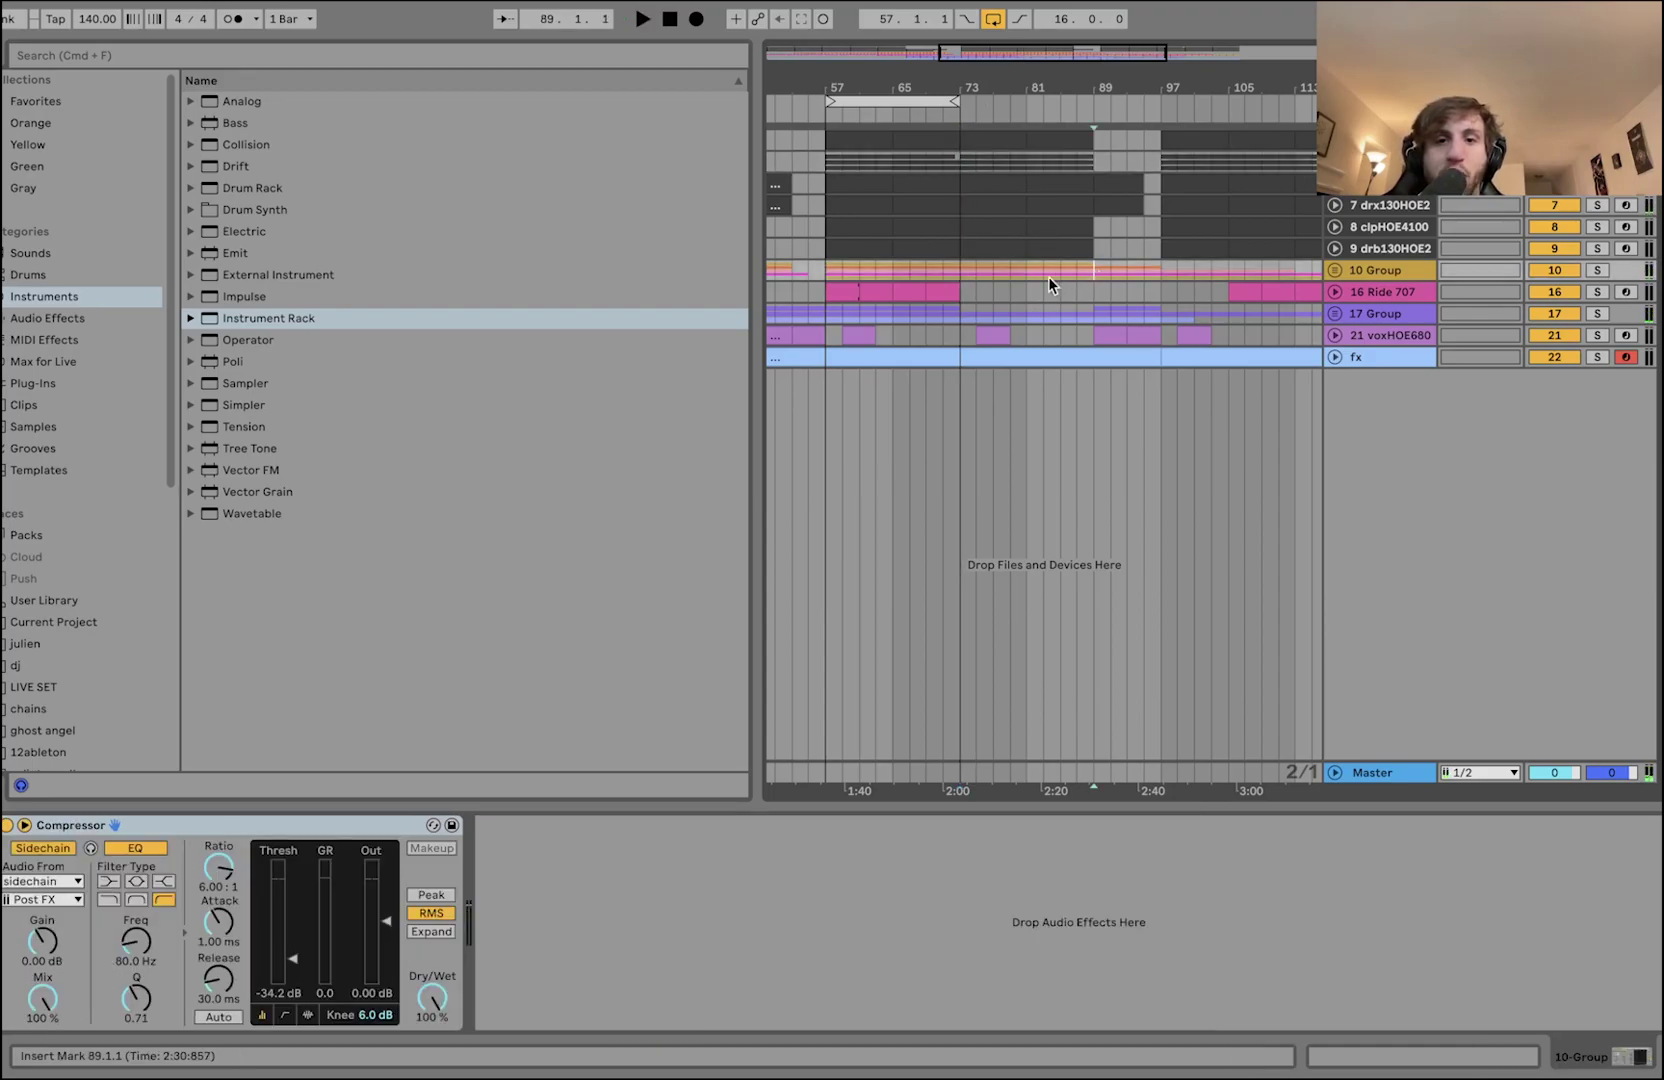
pyautogui.press('space')
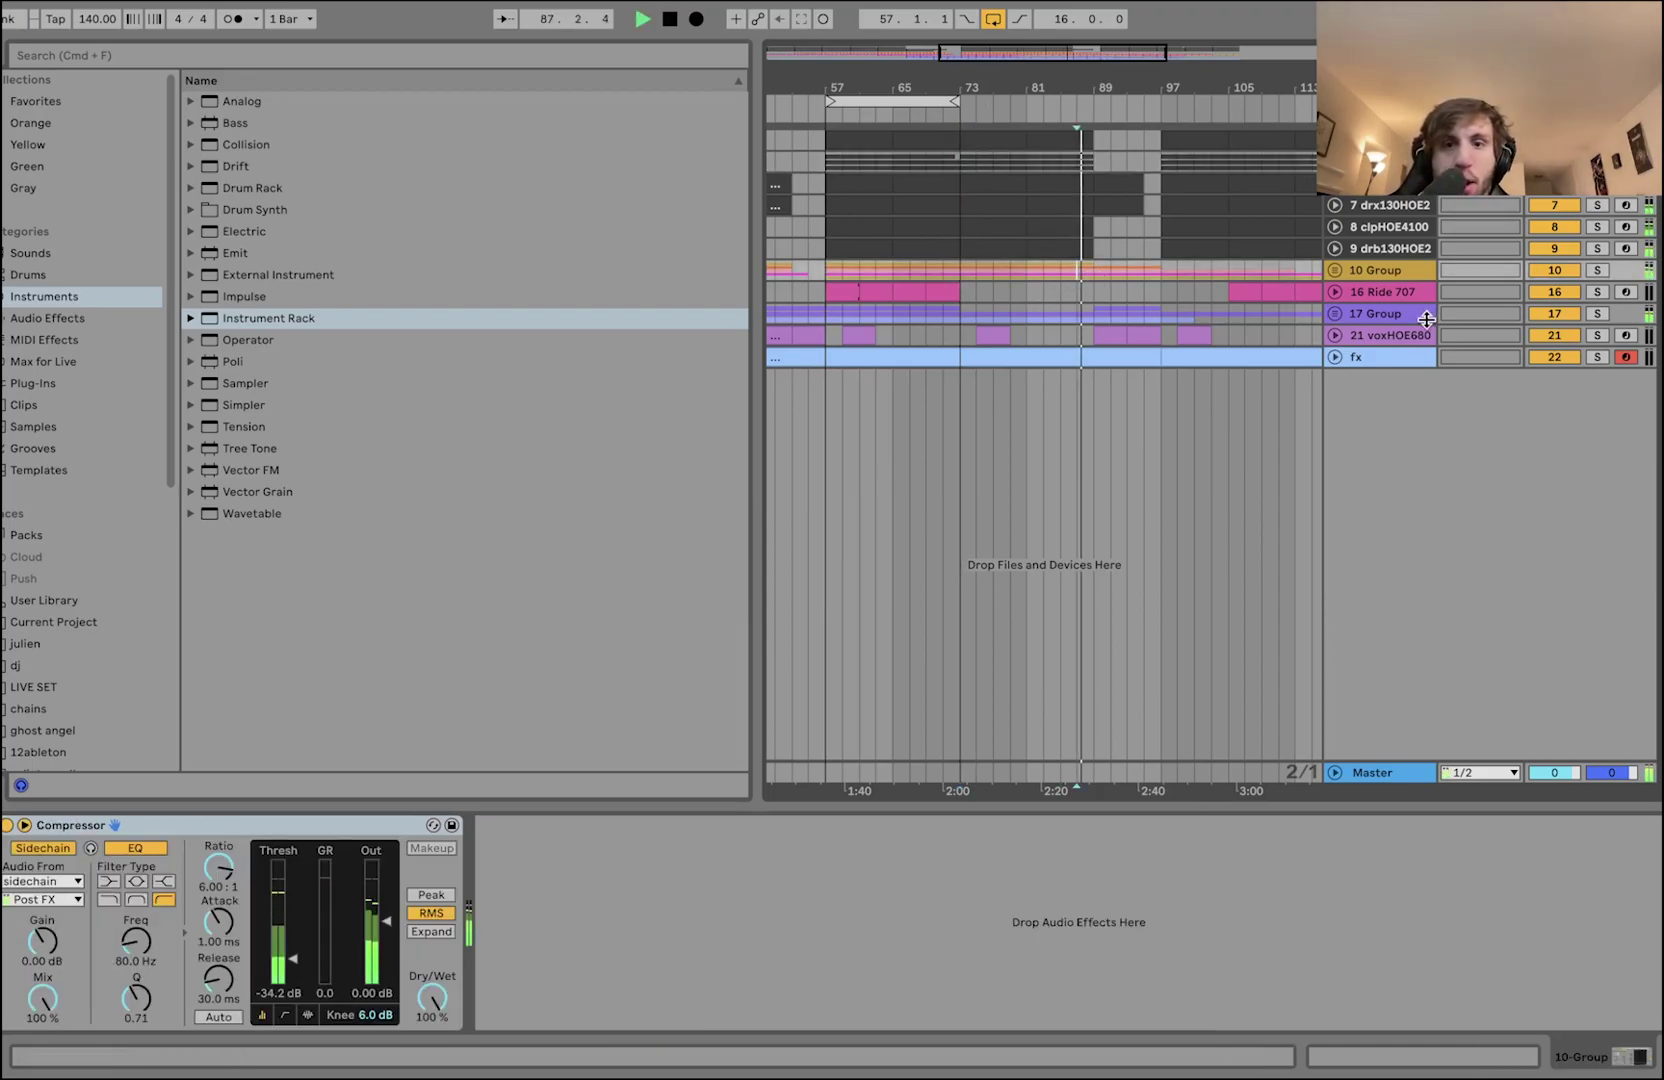
pyautogui.click(1335, 313)
pyautogui.click(1107, 390)
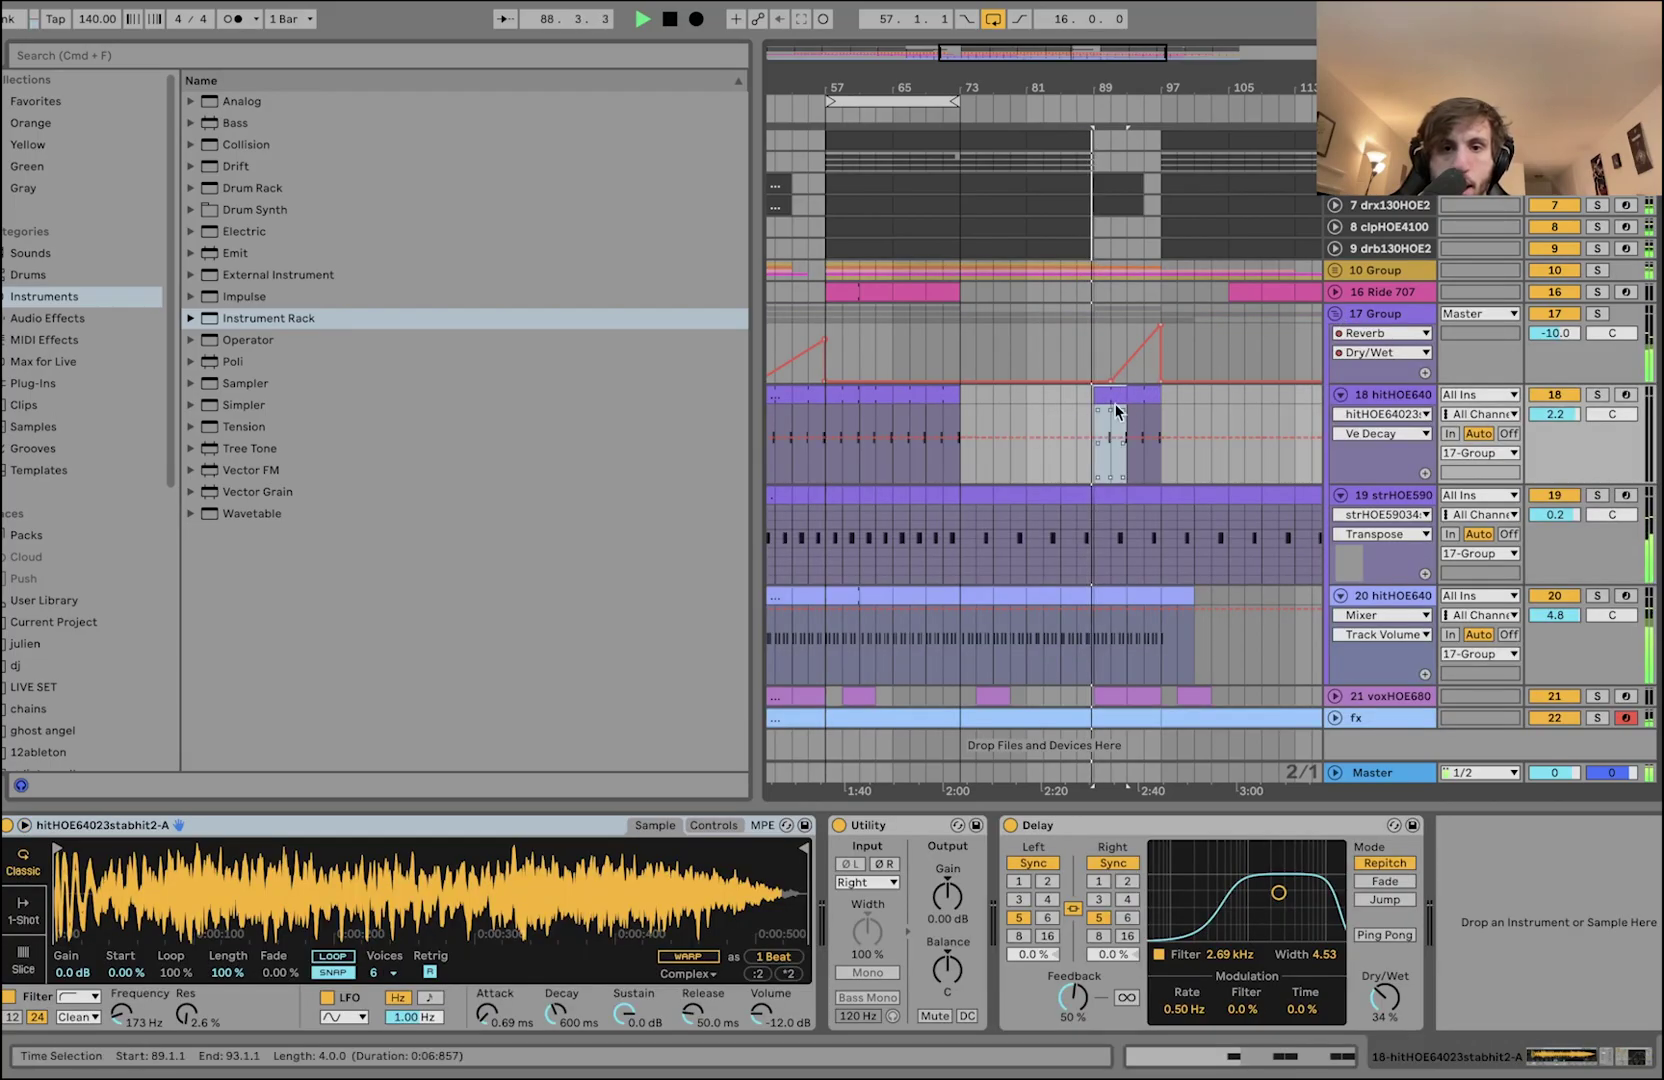
pyautogui.scroll(5, 1113, 416)
pyautogui.click(1079, 458)
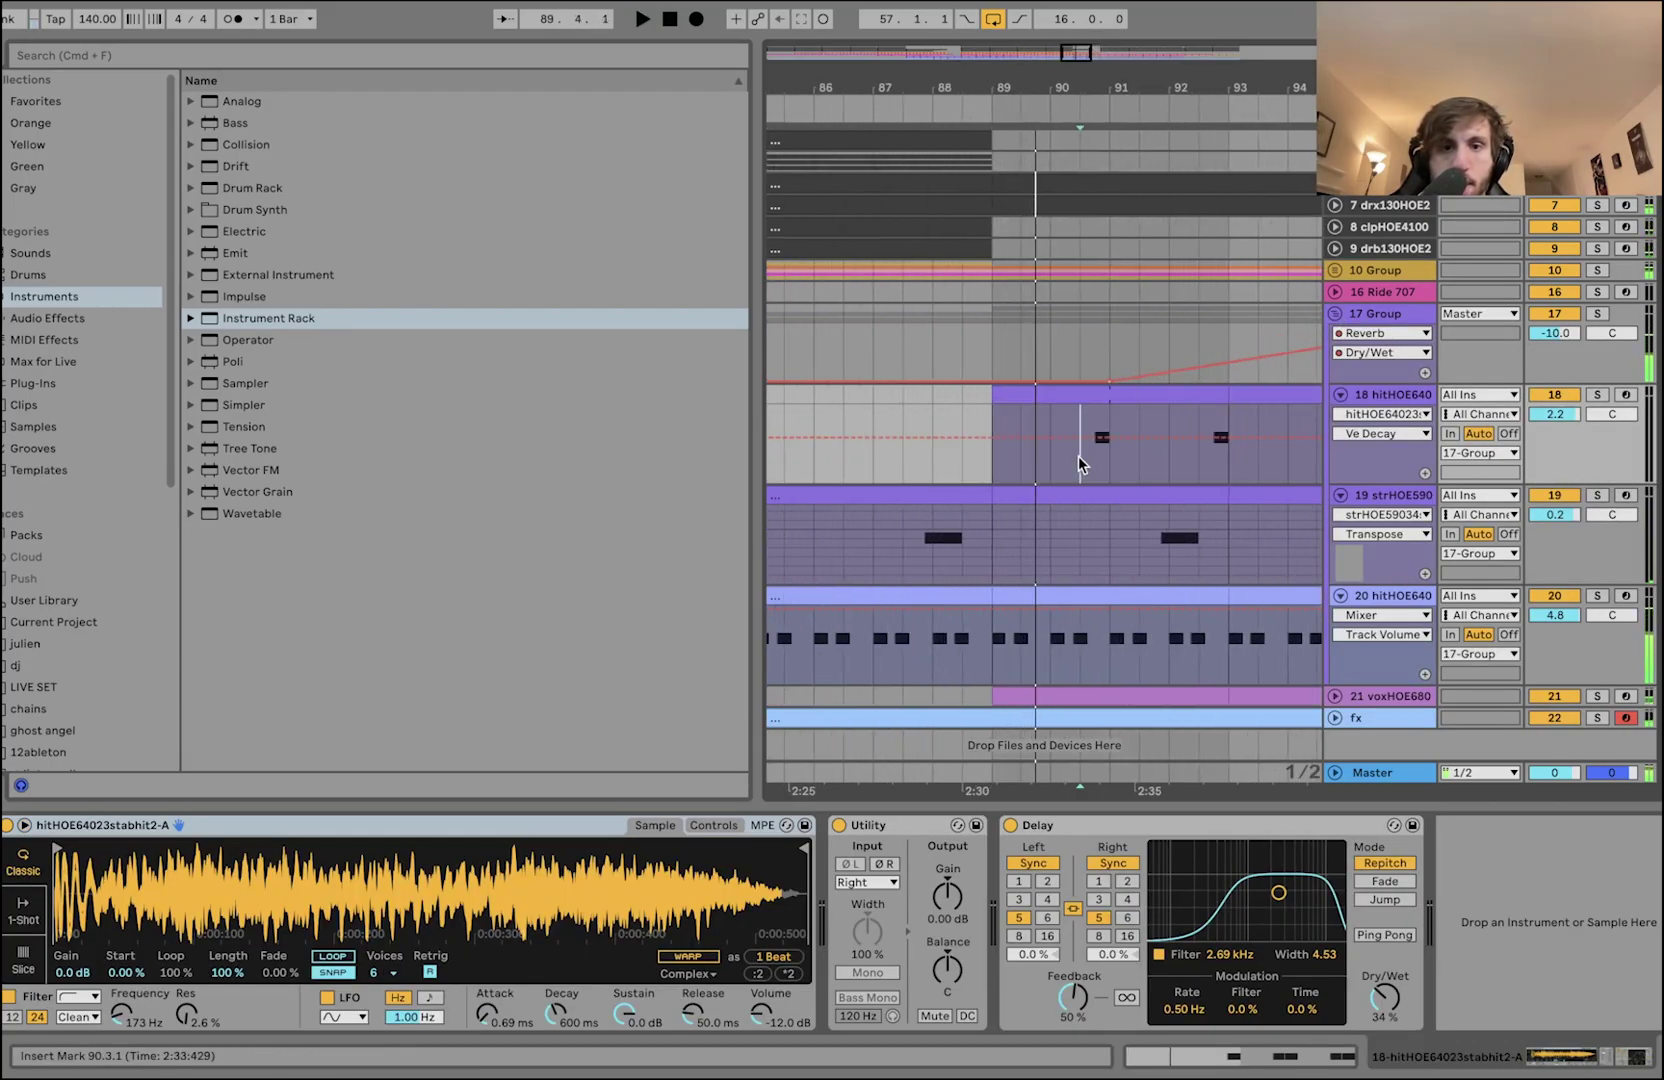
pyautogui.press('-')
pyautogui.press('-')
pyautogui.press('-')
pyautogui.press('space')
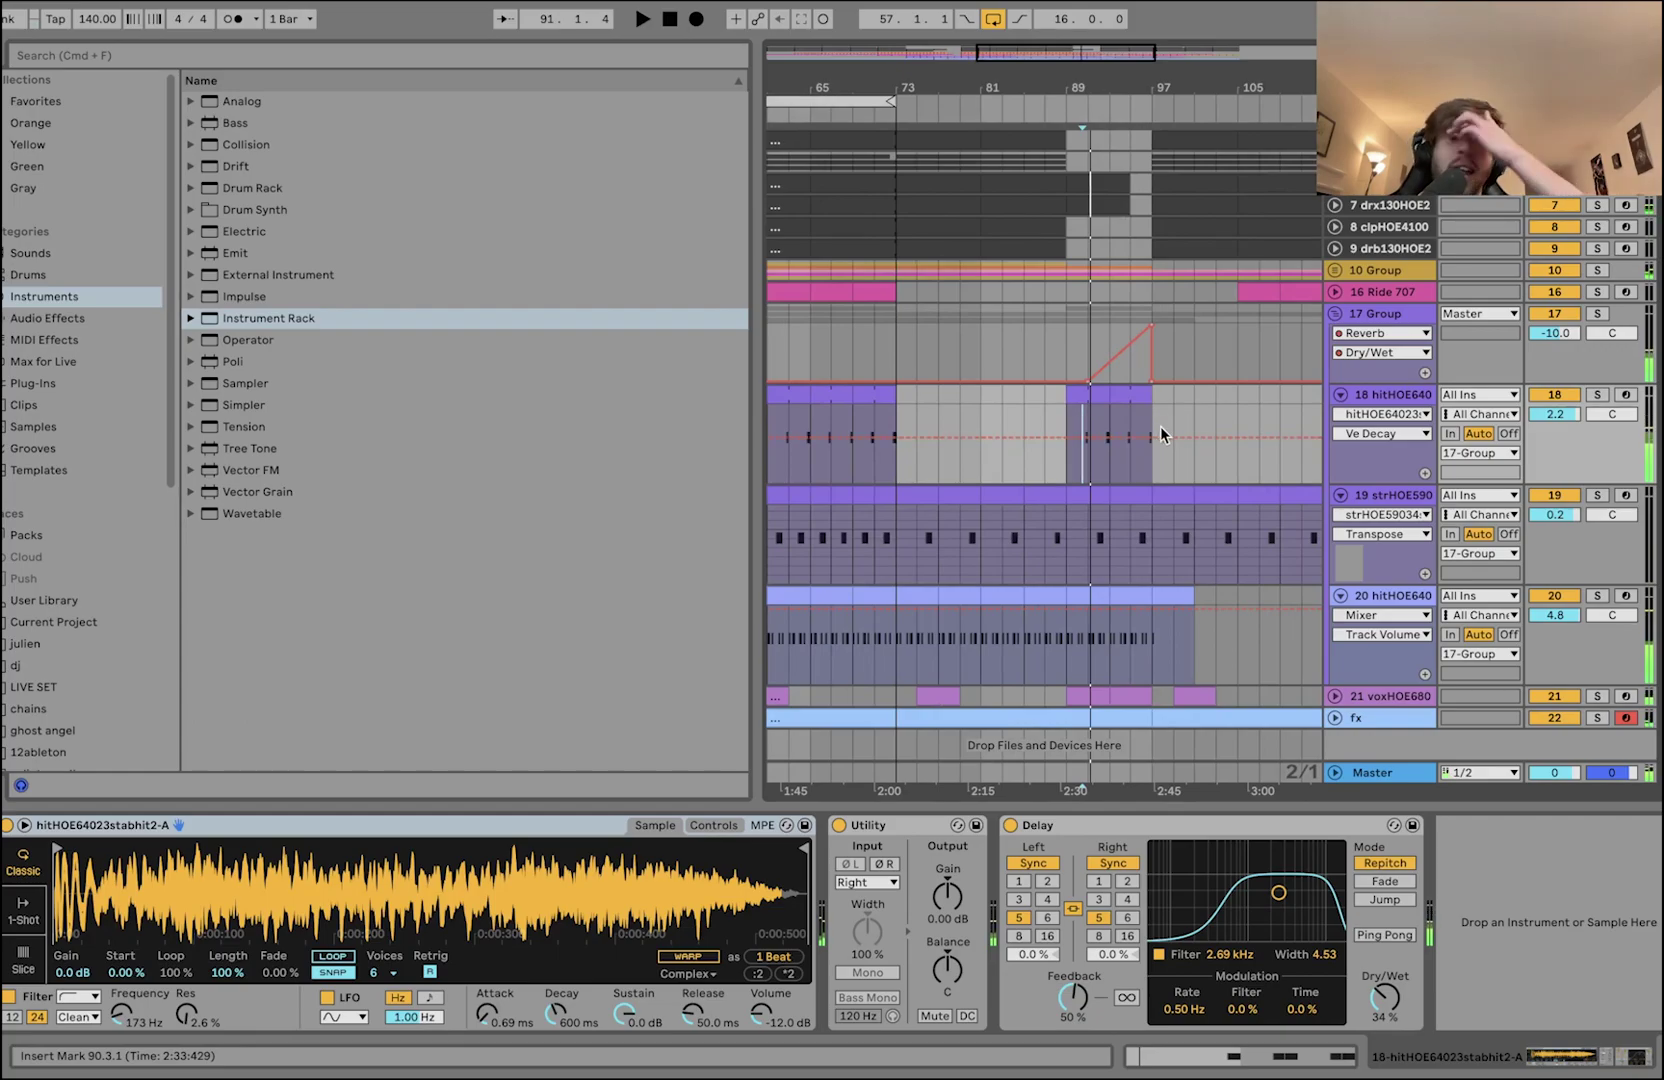
# - Play the full mix briefly from bar 97, where the 17 Group's second Dry/Wet ramp ends
pyautogui.hscroll(2, 1180, 428)
pyautogui.press('-')
pyautogui.scroll(-1, 1180, 428)
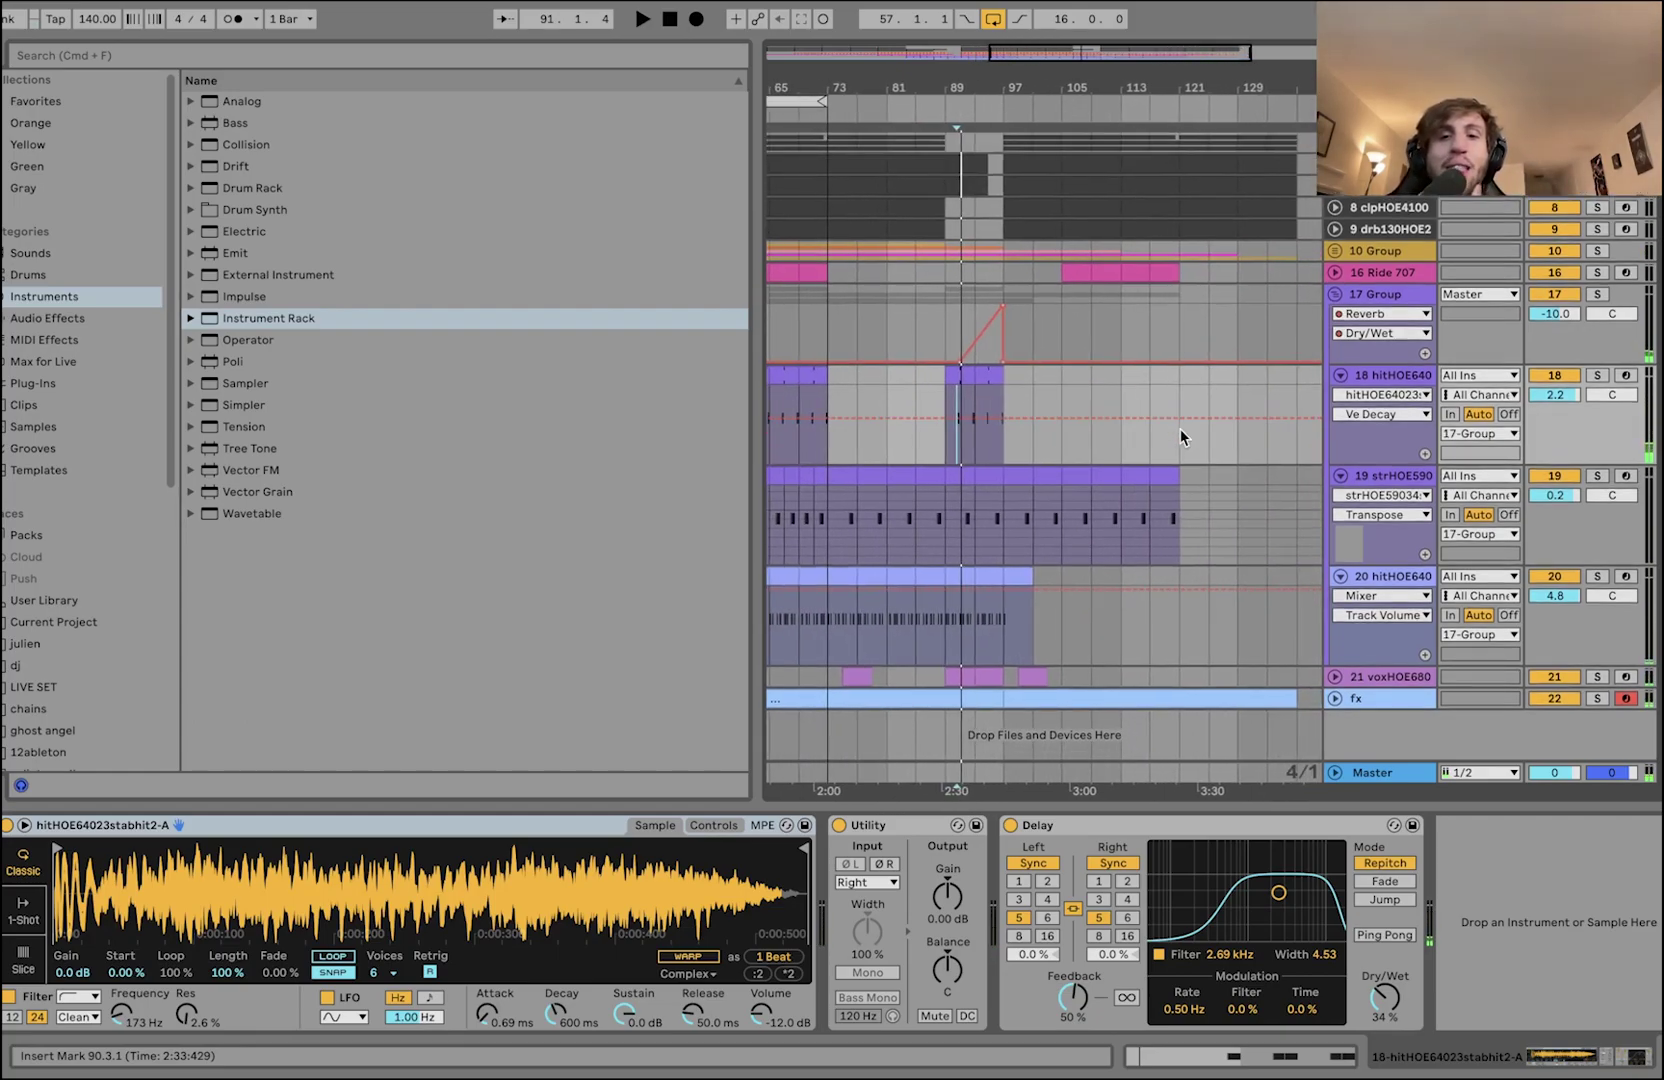
pyautogui.click(1013, 445)
pyautogui.hscroll(-1, 996, 500)
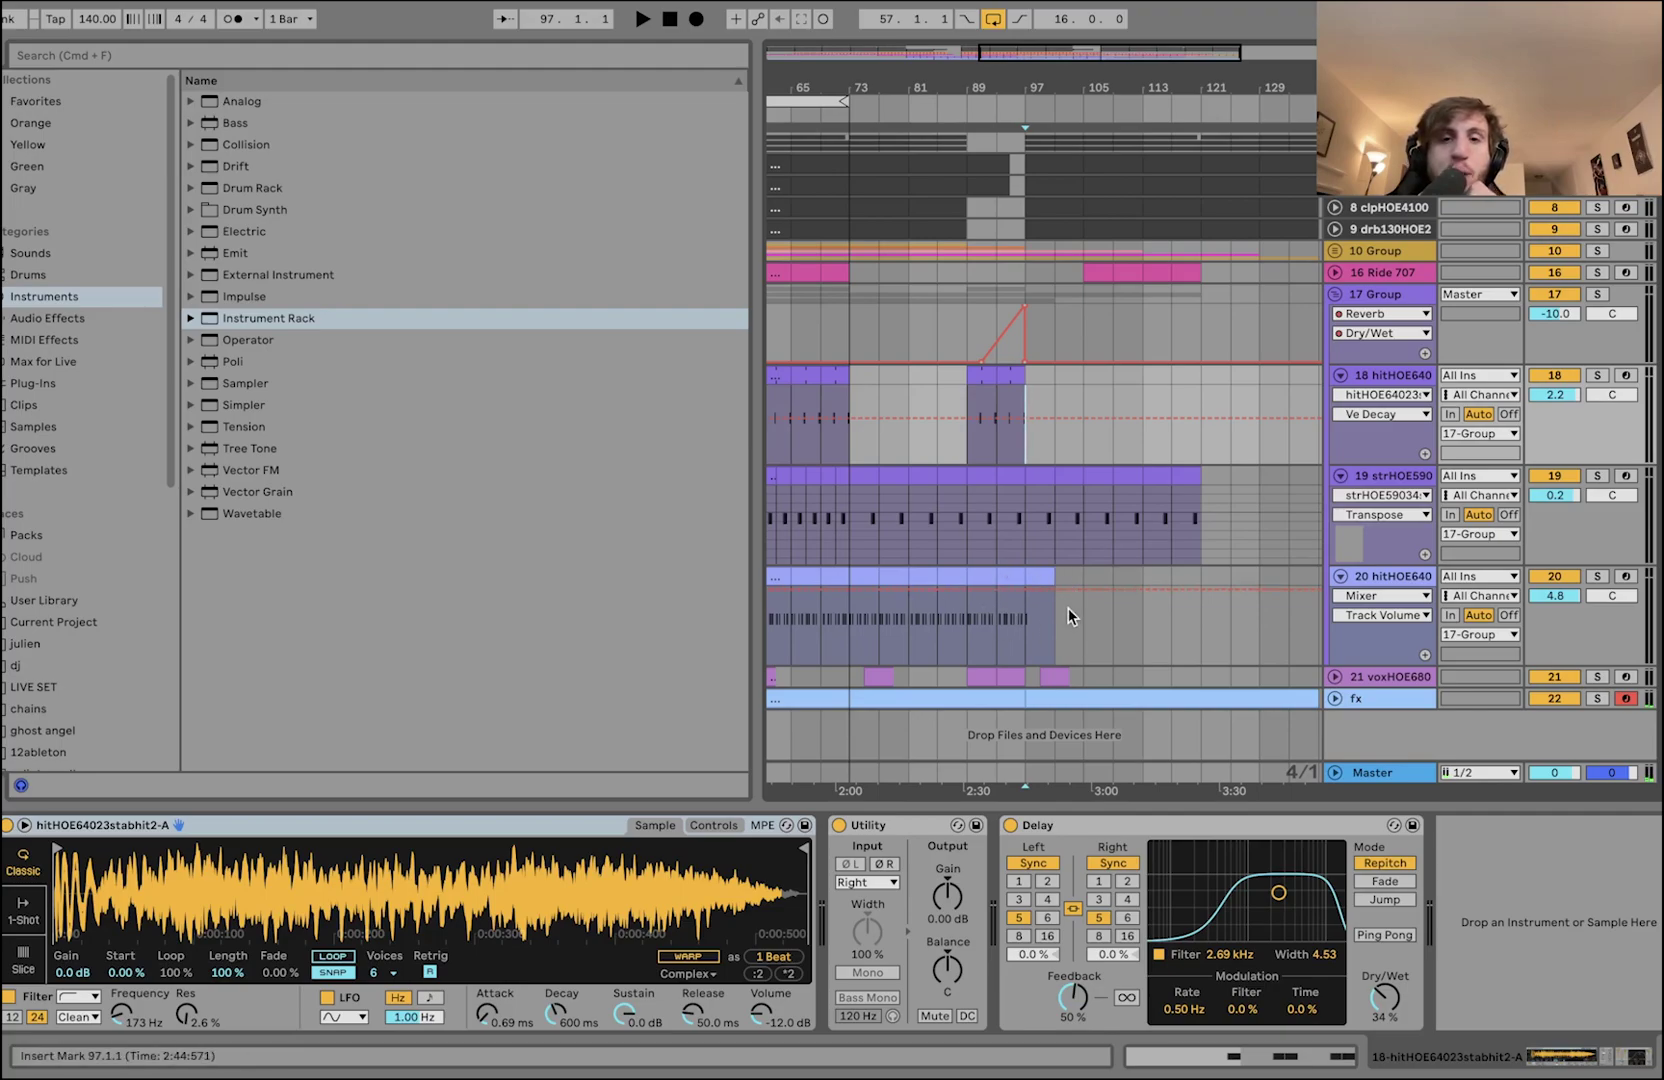
pyautogui.press('space')
pyautogui.press('-')
pyautogui.press('-')
pyautogui.press('space')
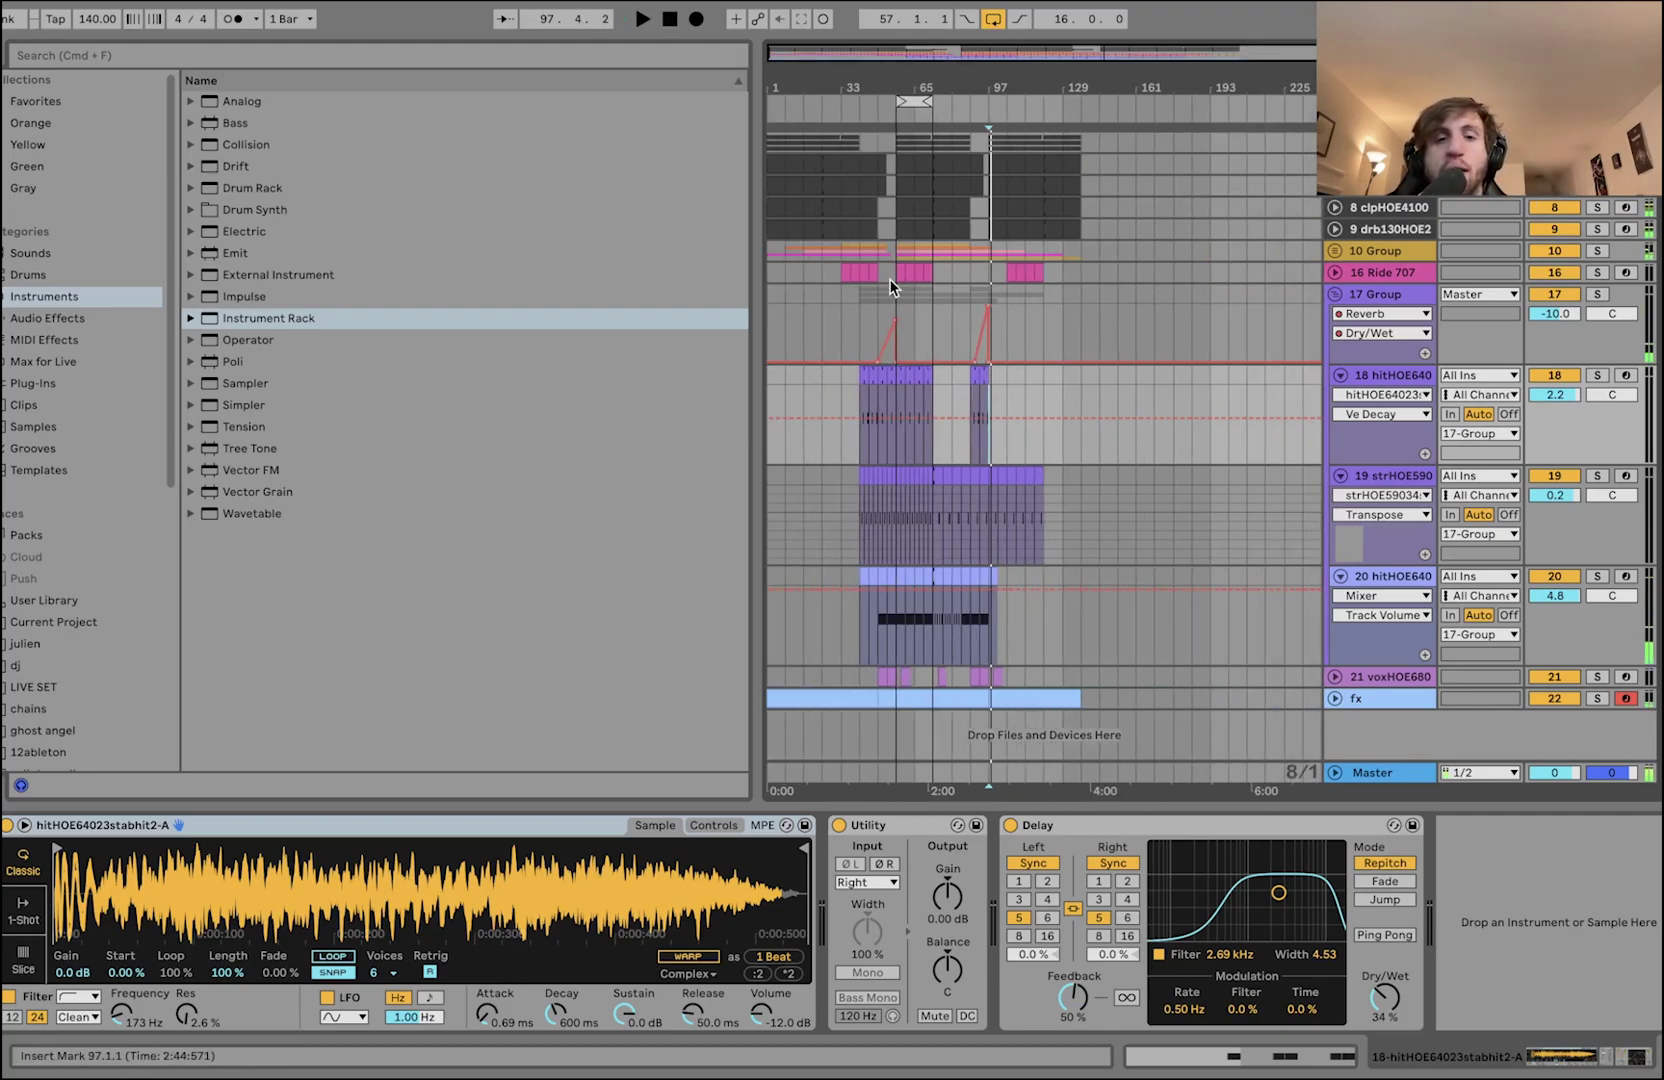
# - Select bars 57 to 97 across the 17 Group, between the ends of its two reverb ramps, and fold the group
pyautogui.moveTo(900, 296); pyautogui.dragTo(984, 305)
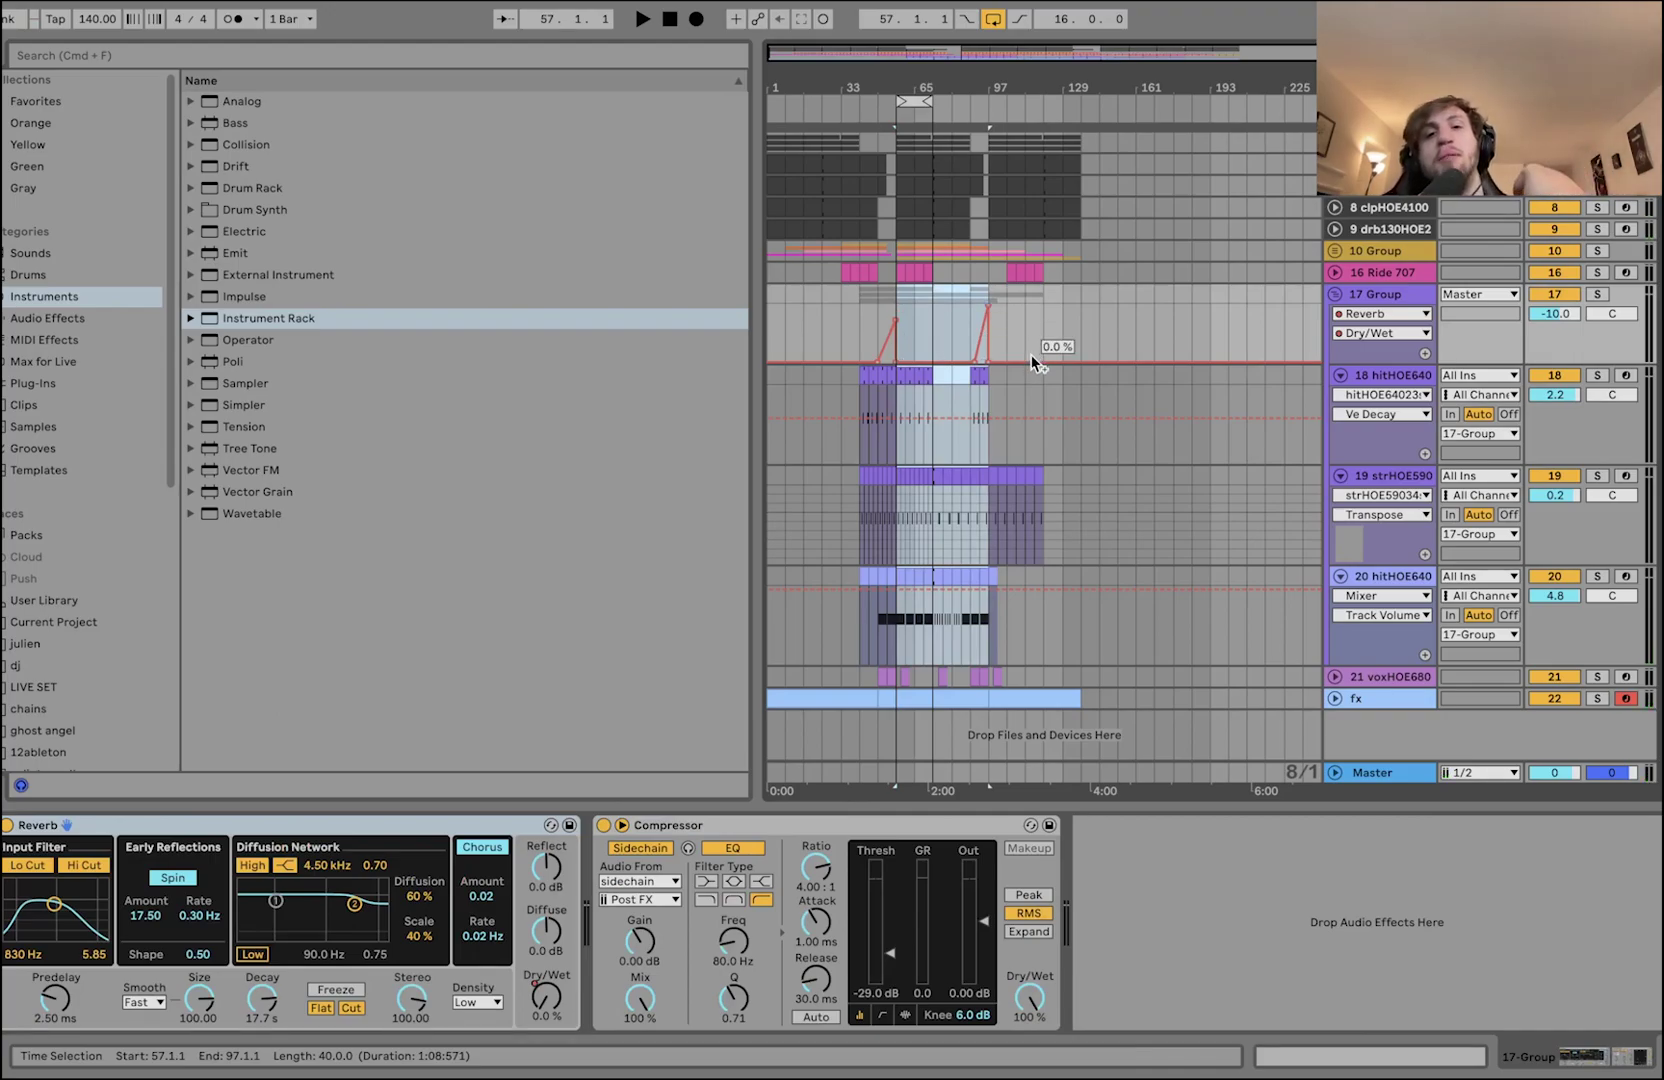
pyautogui.click(1363, 294)
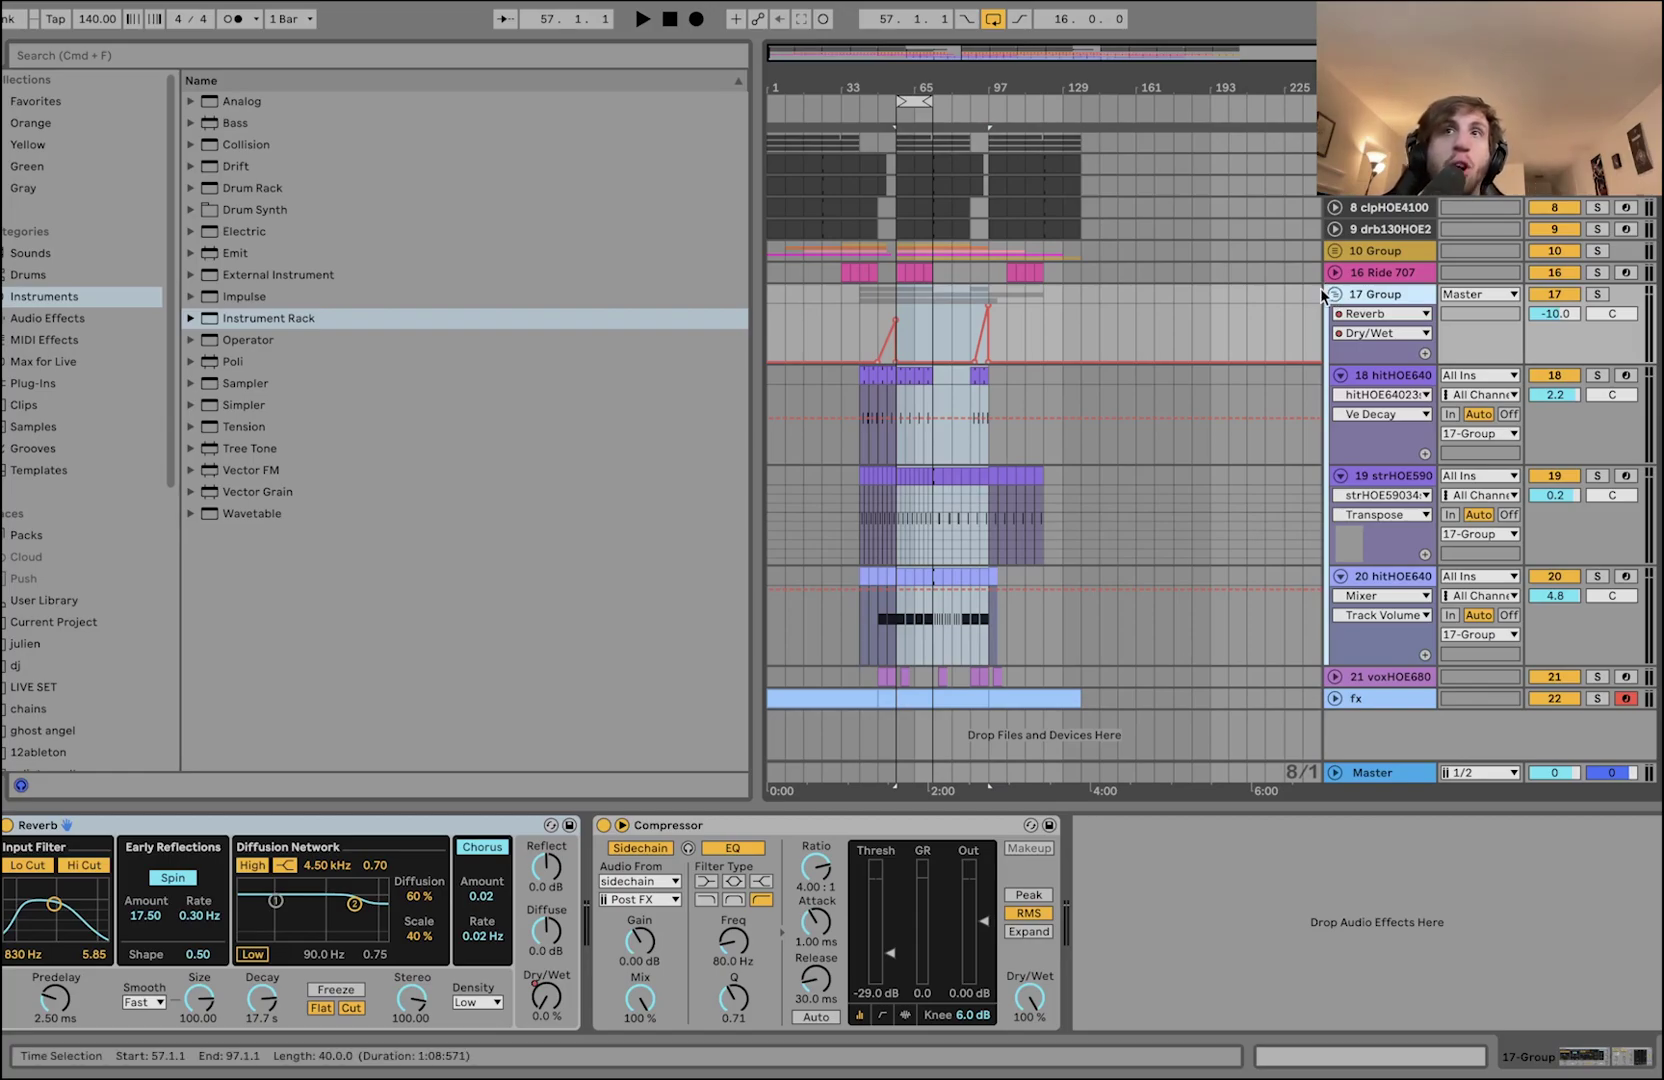
pyautogui.click(1335, 293)
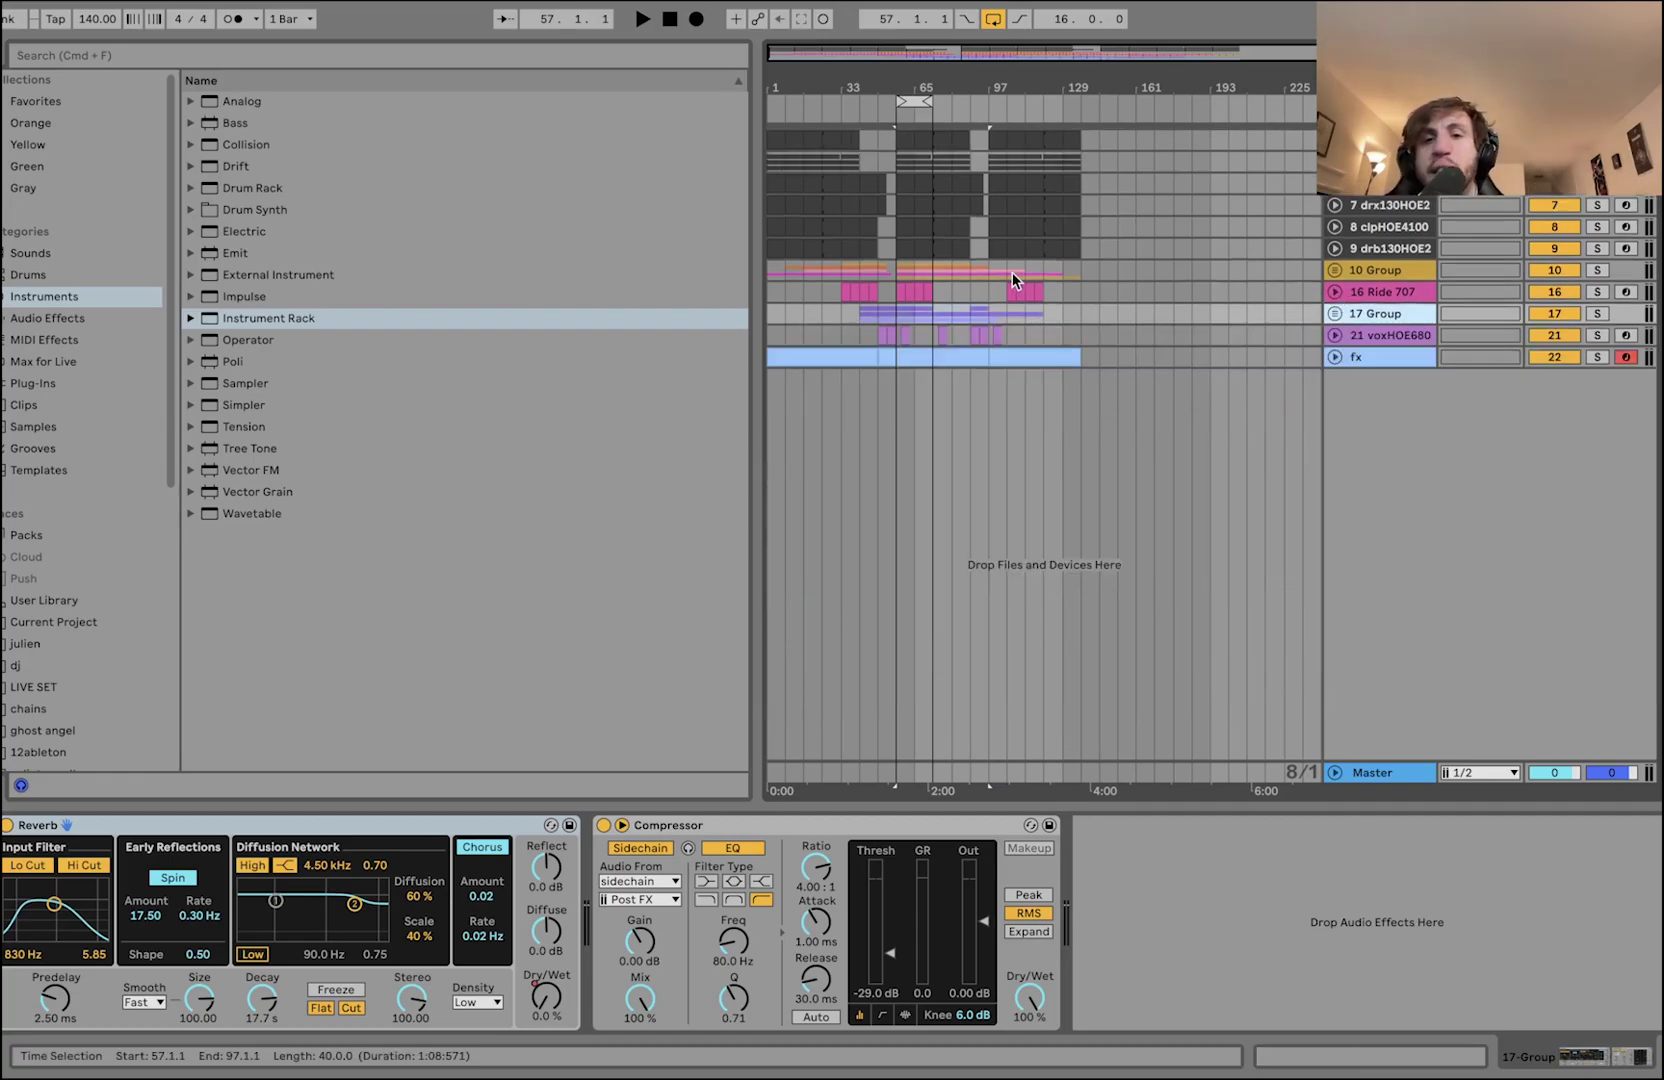
# - Mark bar 73, where the second ride section ends, and bar 57, where it starts, on the 10 Group
pyautogui.click(970, 272)
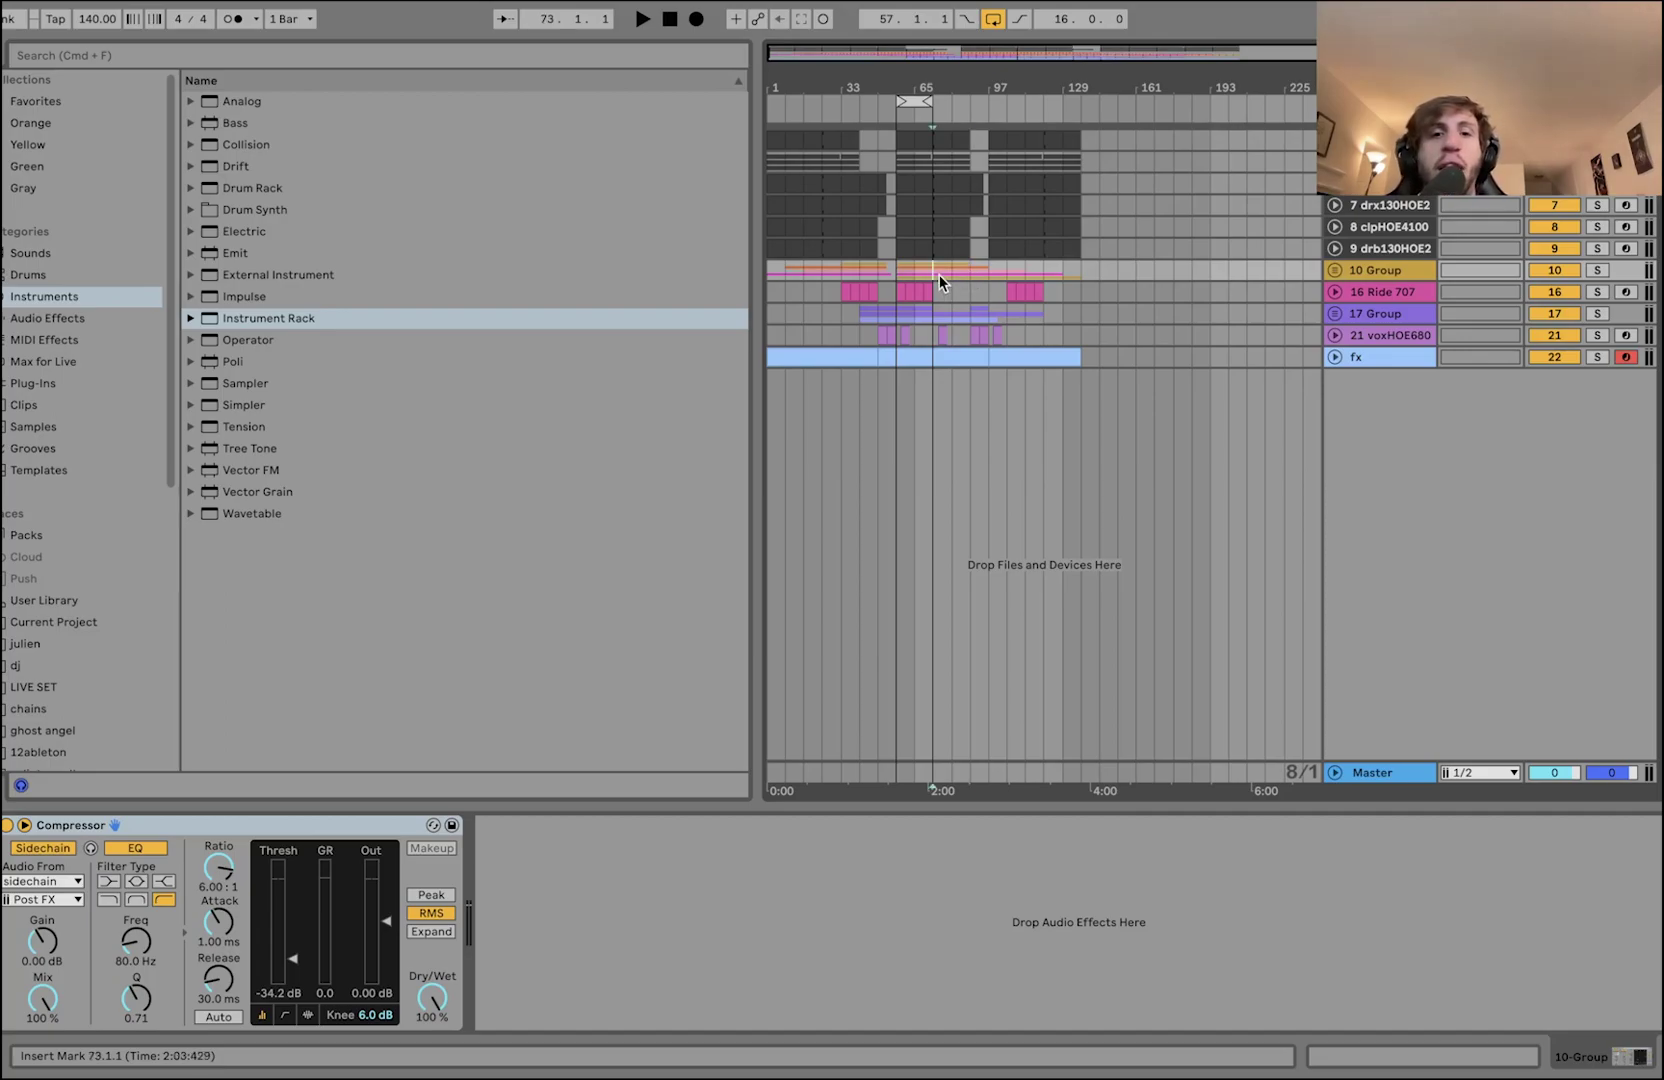
pyautogui.press('+')
pyautogui.press('+')
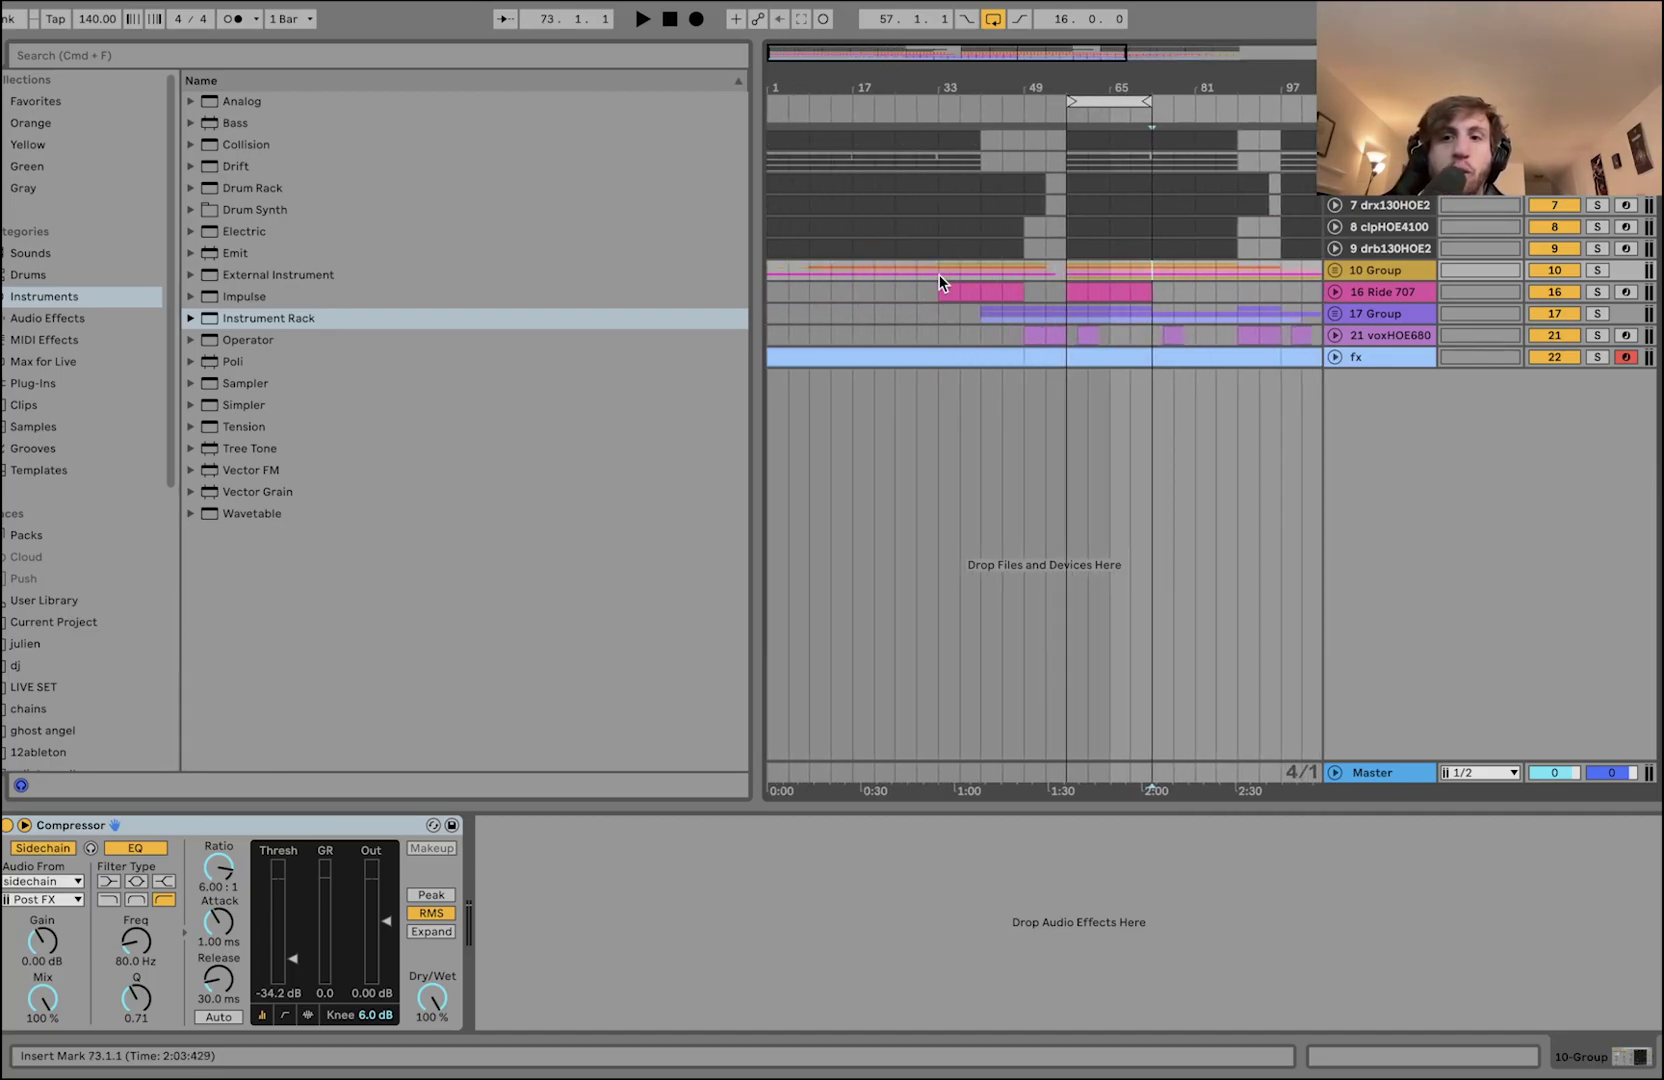
pyautogui.click(1072, 269)
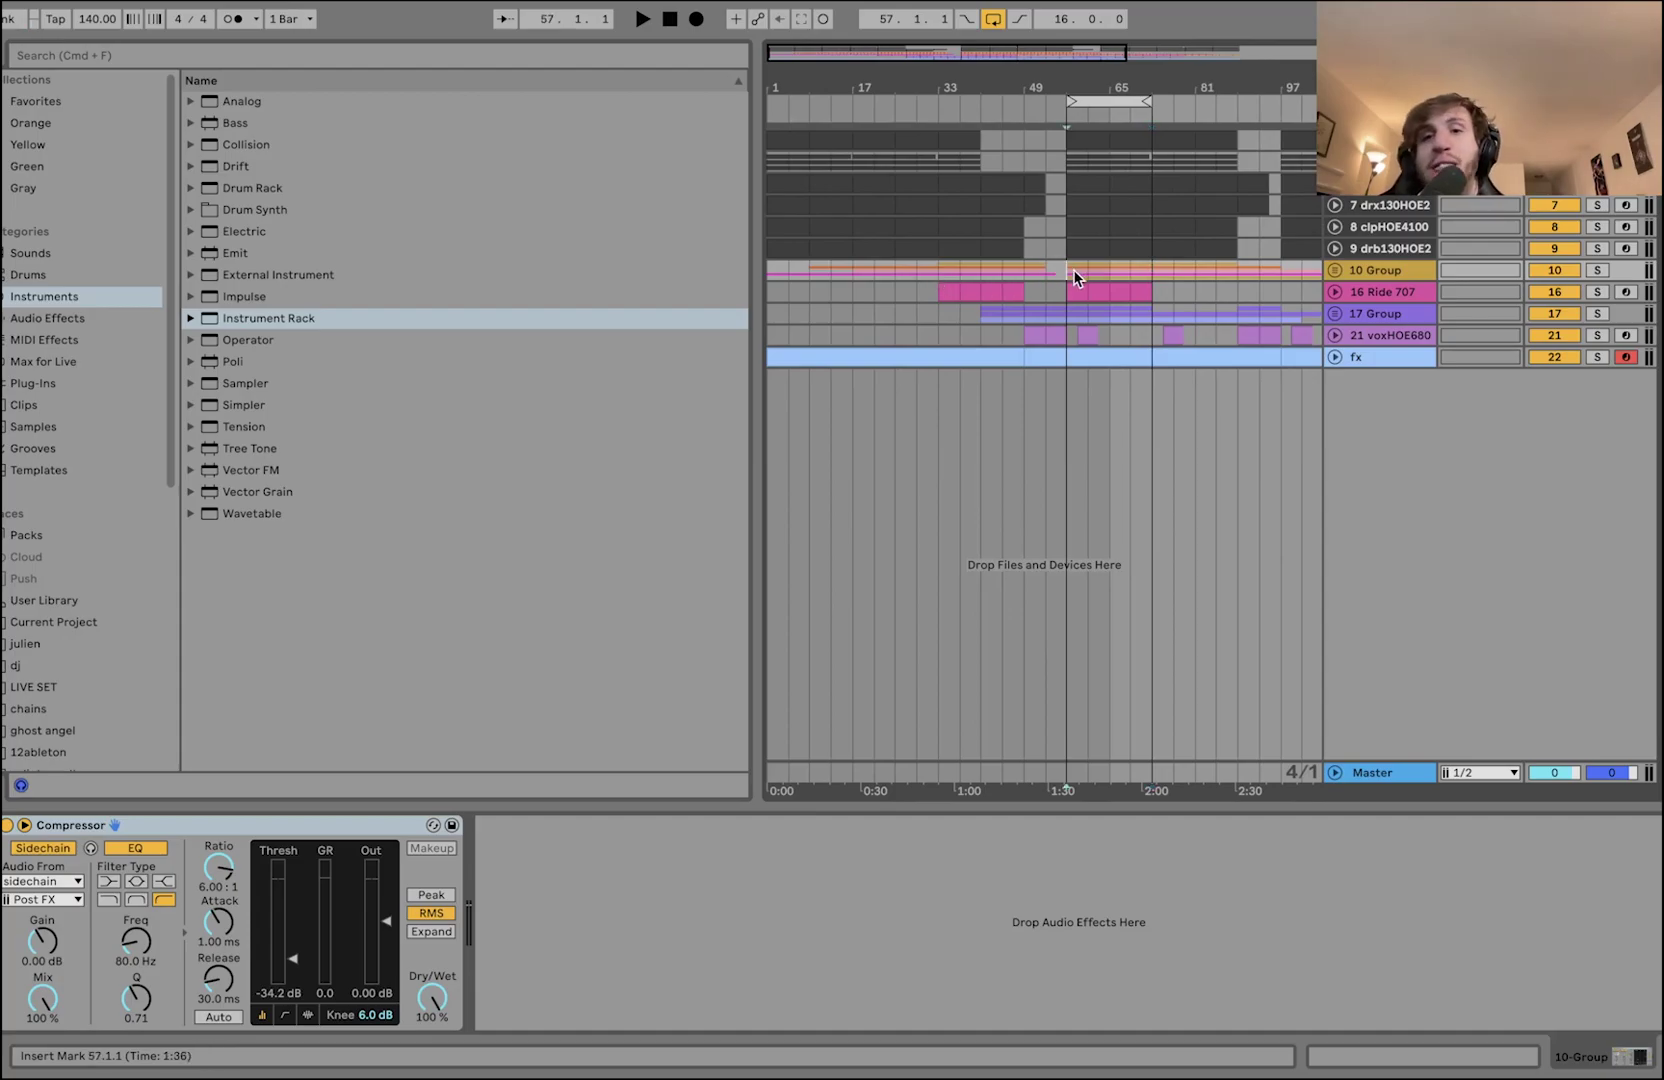
pyautogui.hscroll(5, 1072, 269)
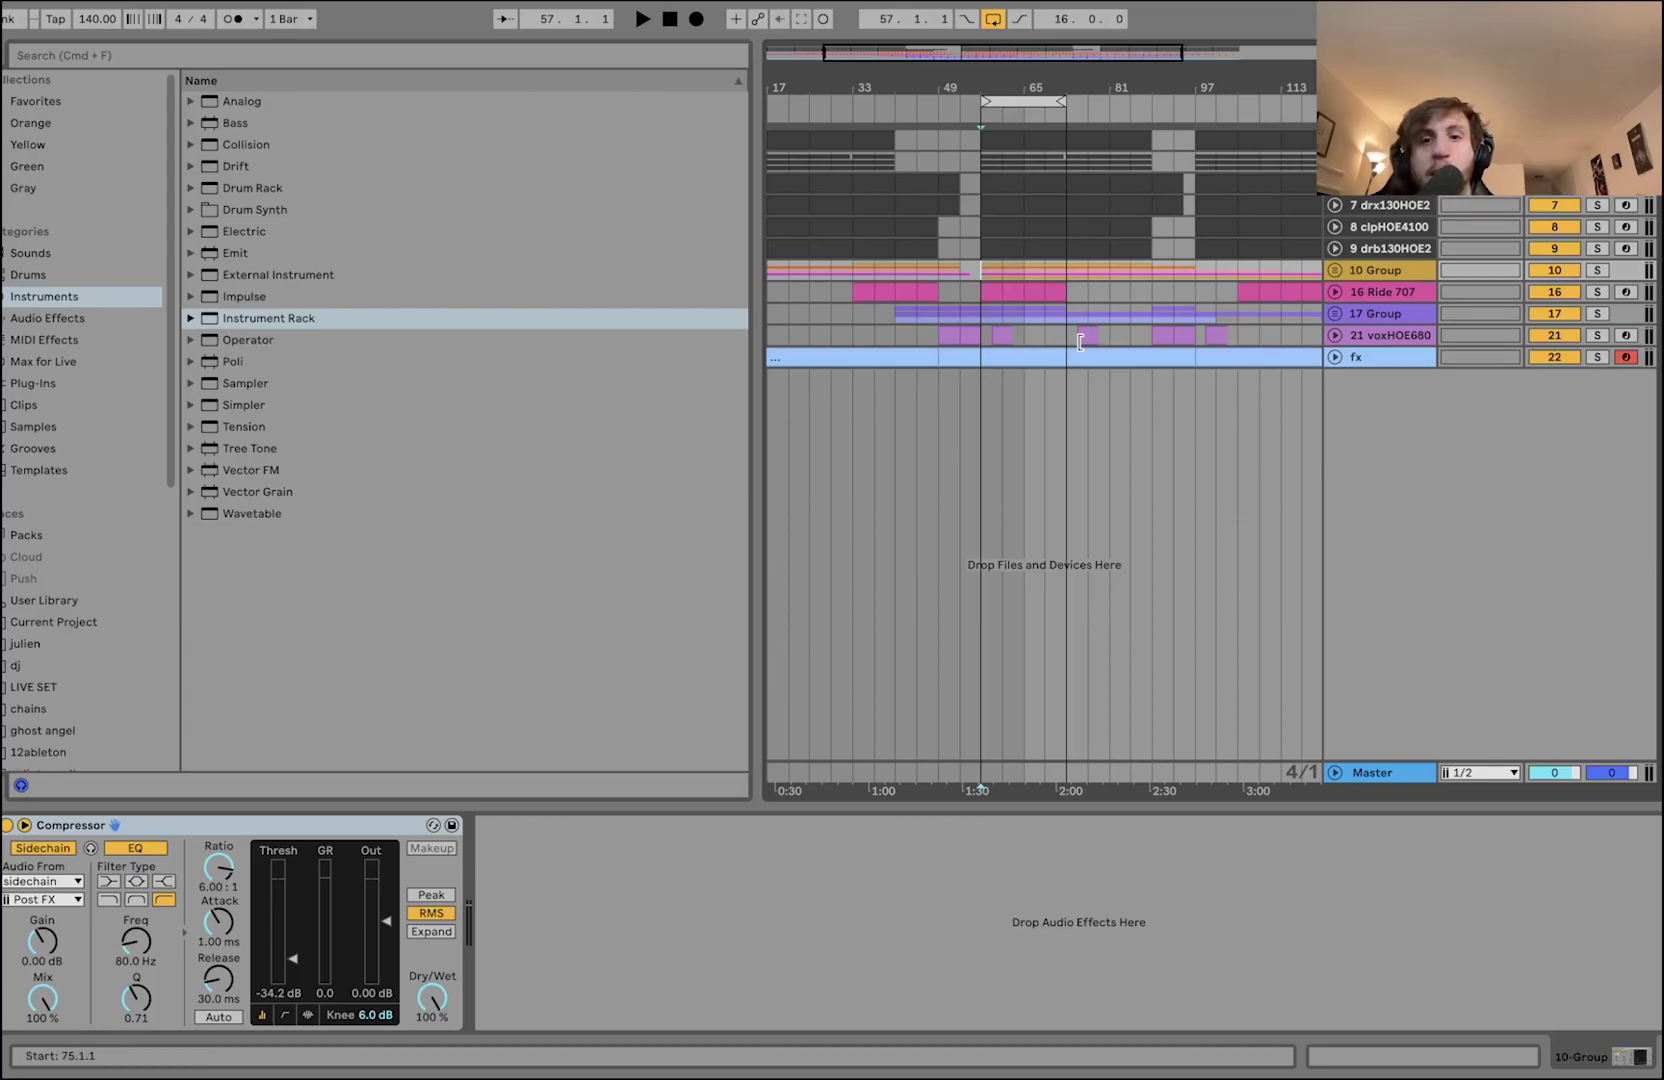
# - Unfold the 21 voxHOE680 track to show its clips and select bars 57 to 73 across the tracks above it
pyautogui.click(1334, 335)
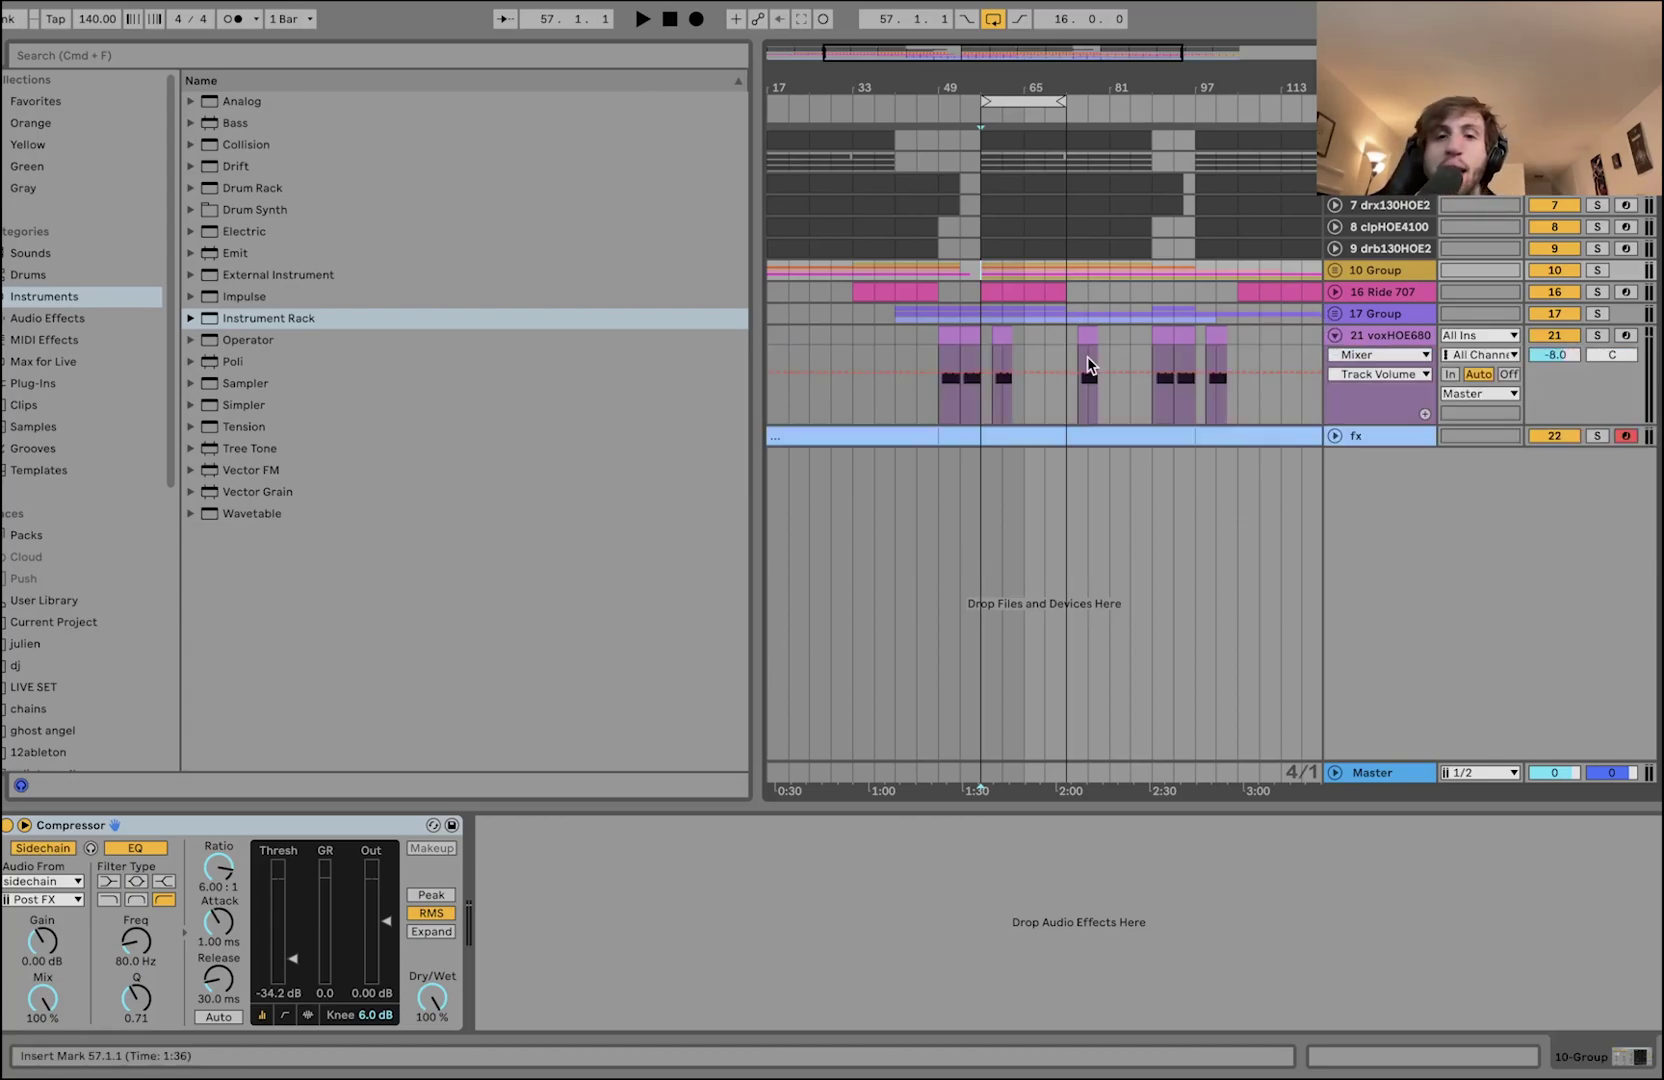
pyautogui.scroll(3, 1087, 356)
pyautogui.scroll(-8, 1087, 356)
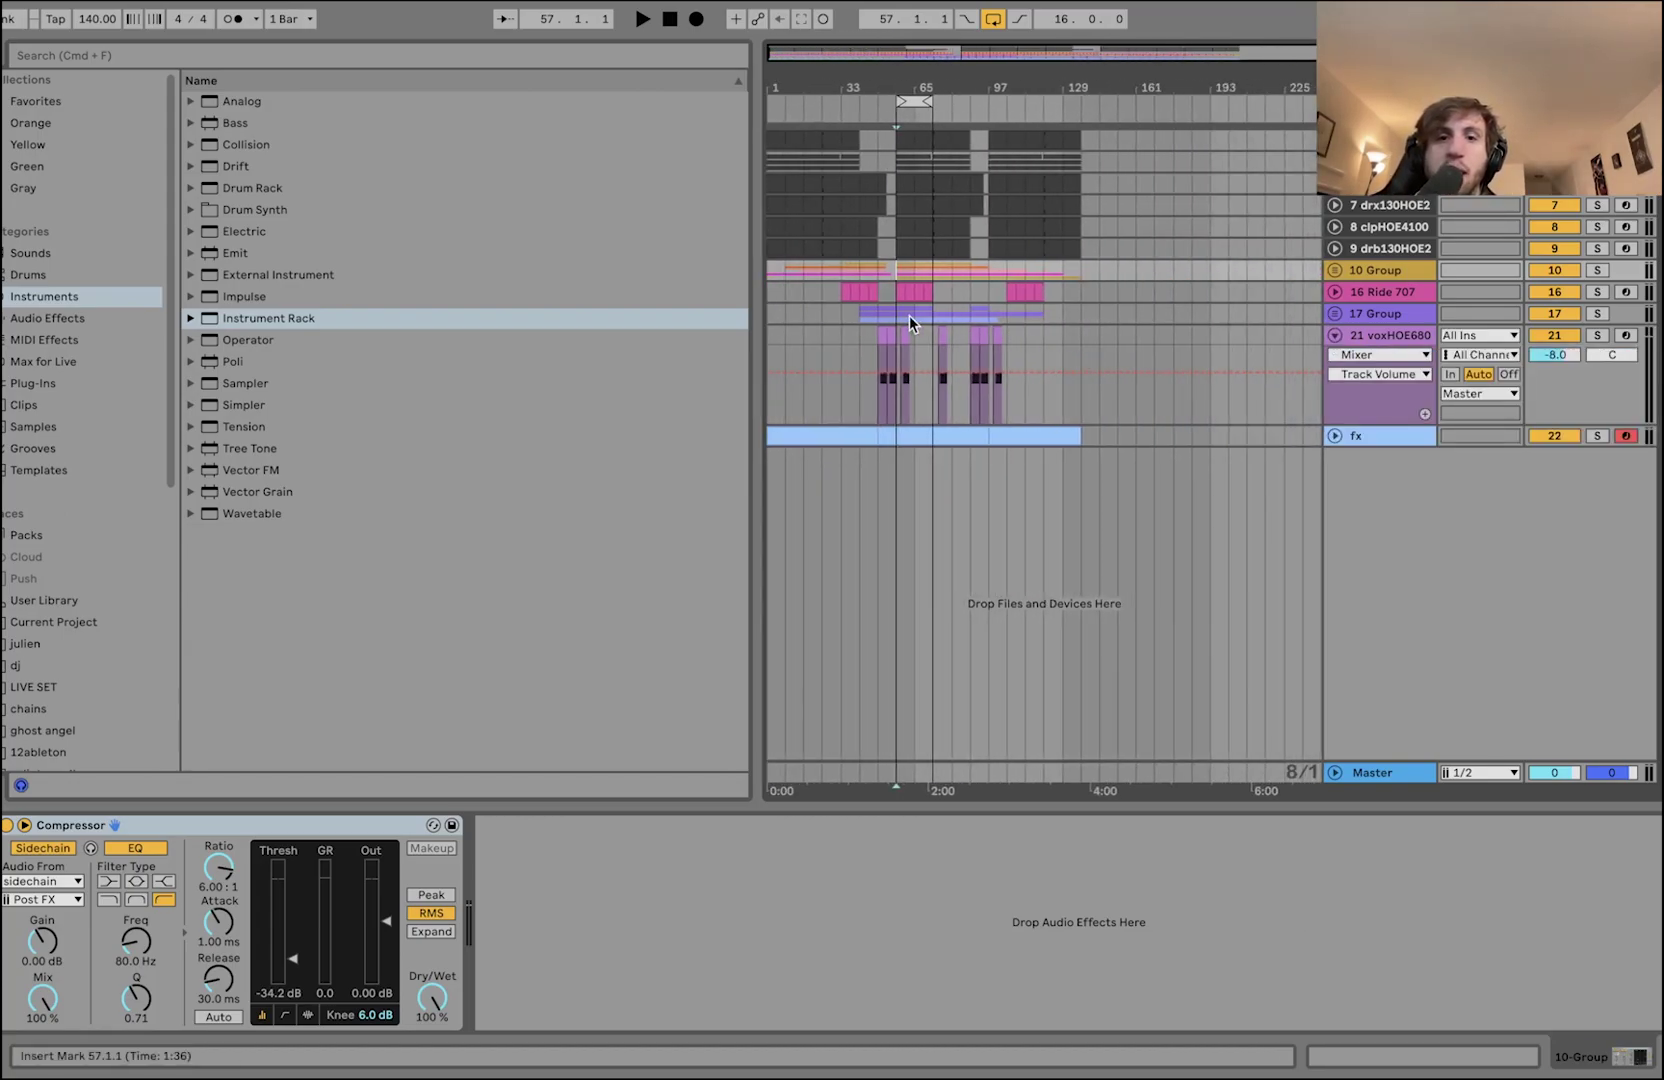
pyautogui.scroll(4, 909, 315)
pyautogui.moveTo(878, 318); pyautogui.dragTo(951, 130)
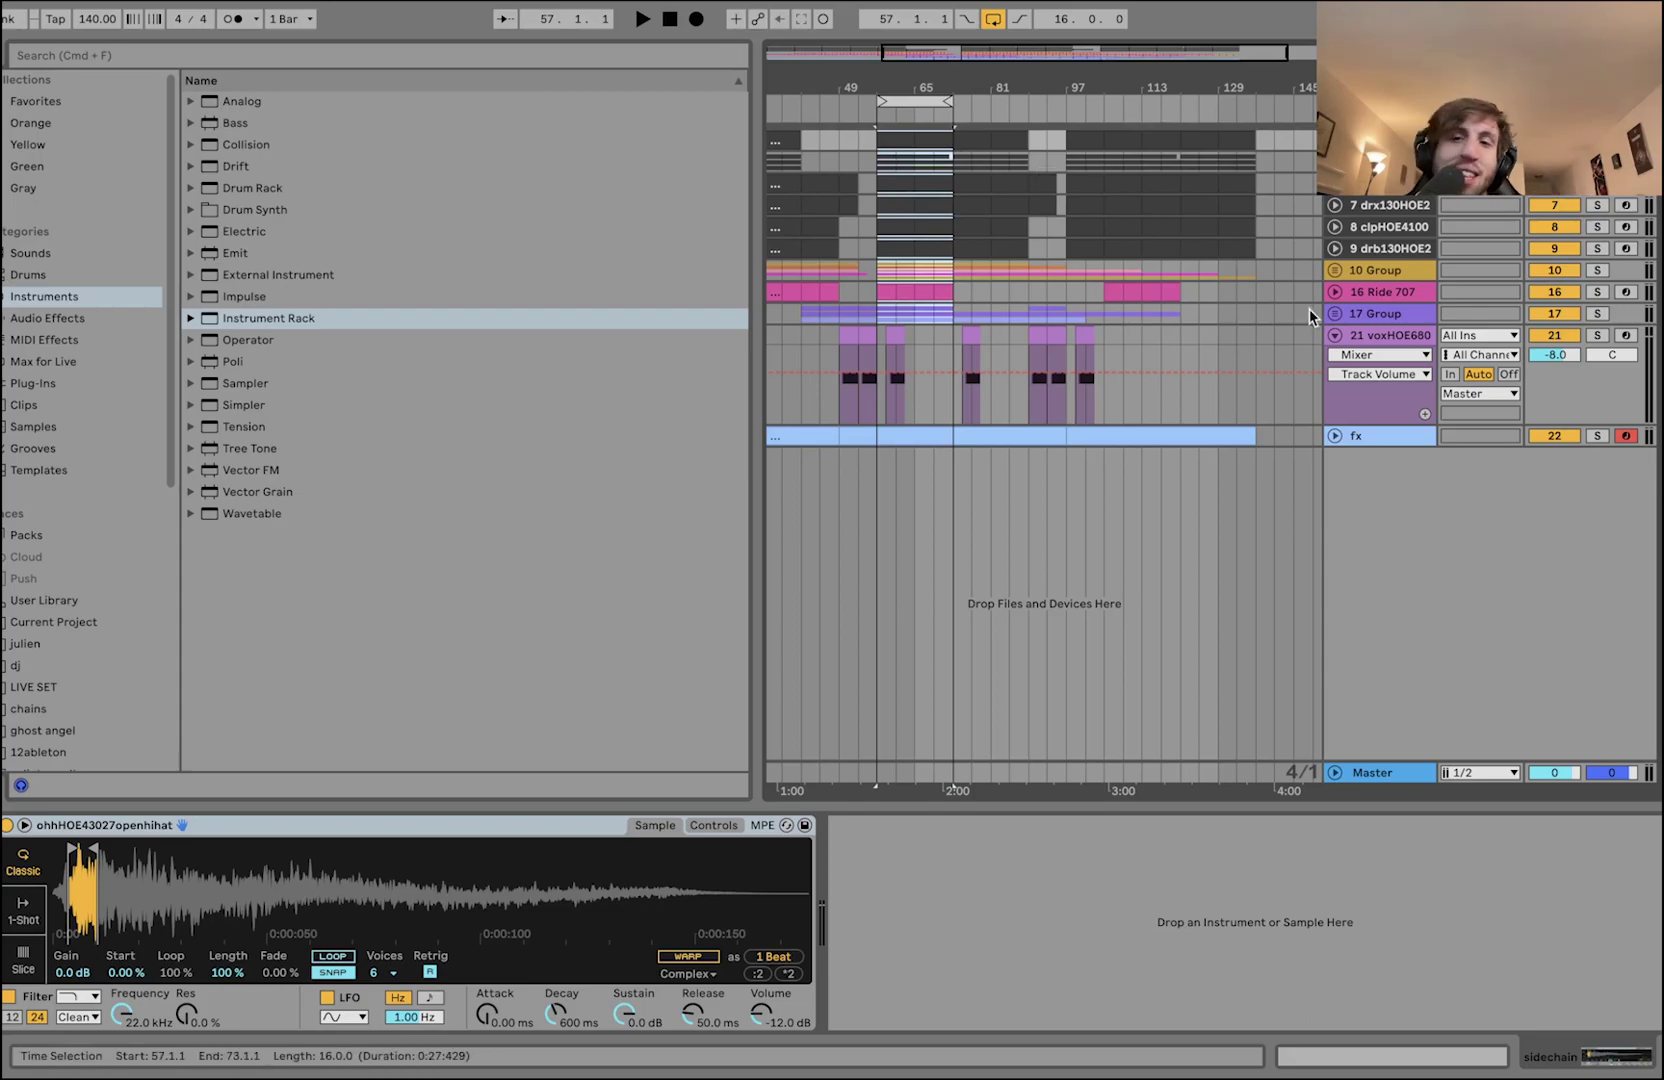
# - Unfold the fx track and solo it together with the 21 voxHOE680 track
pyautogui.click(1378, 339)
pyautogui.click(1370, 440)
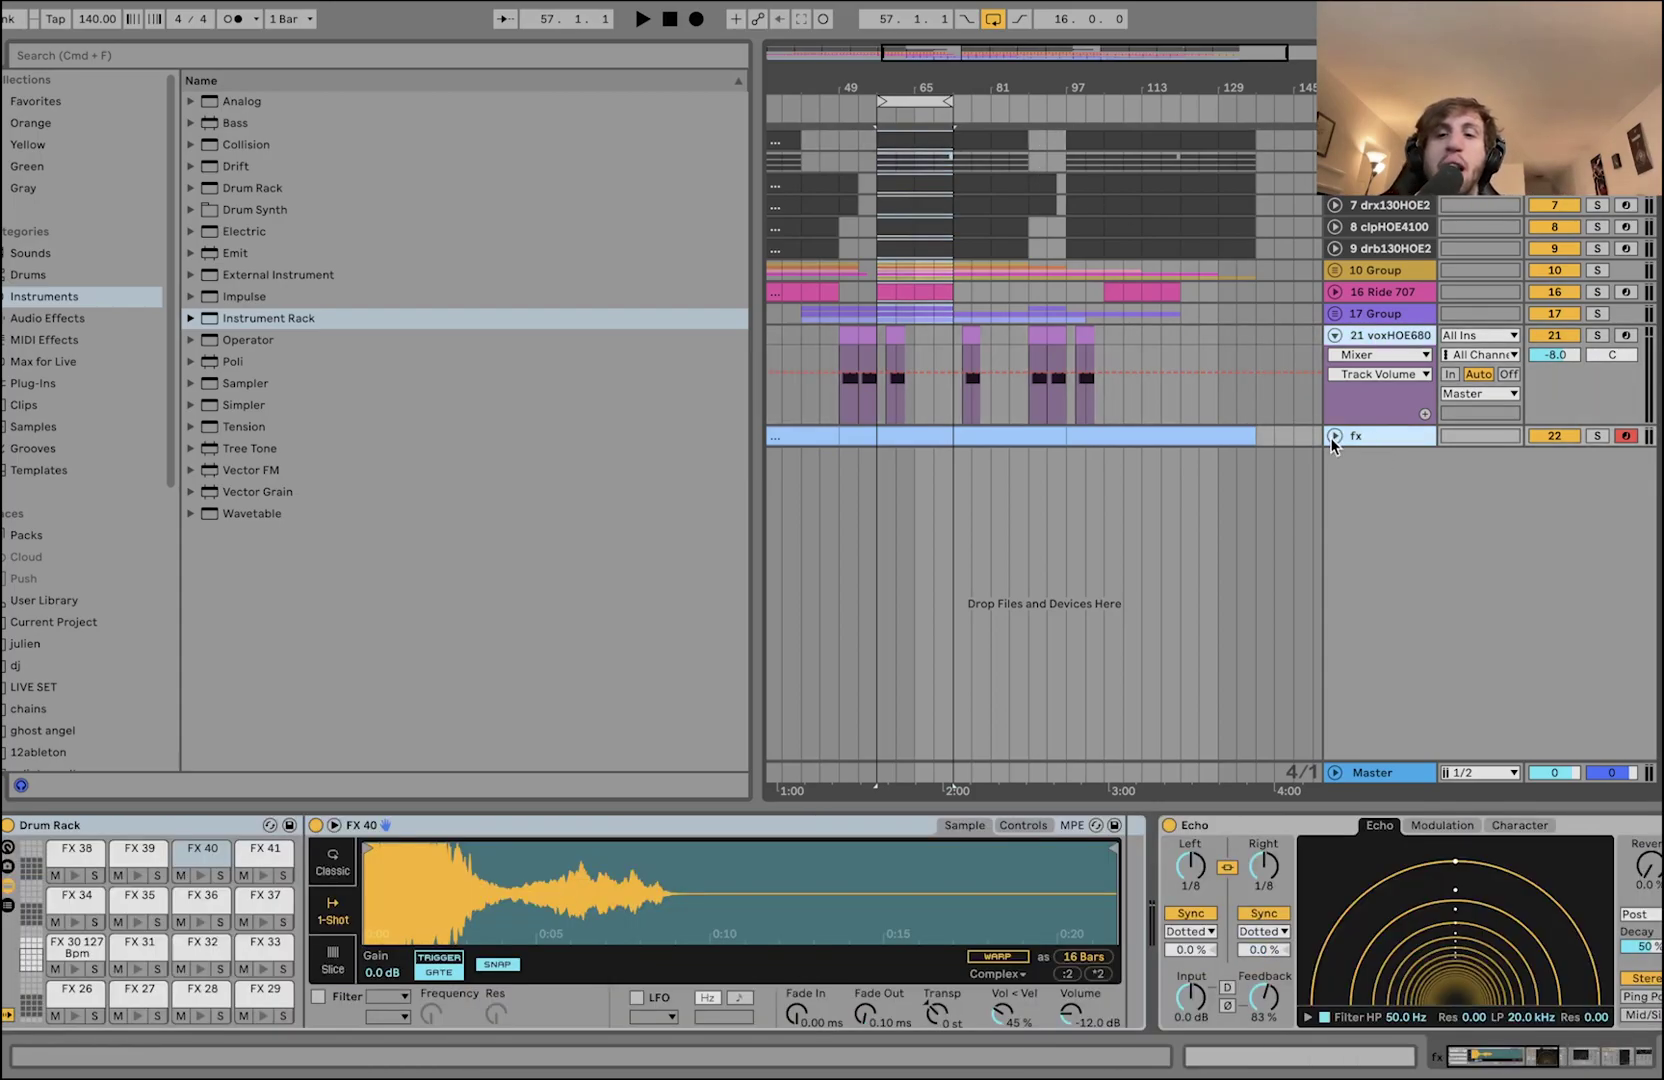
pyautogui.click(1334, 436)
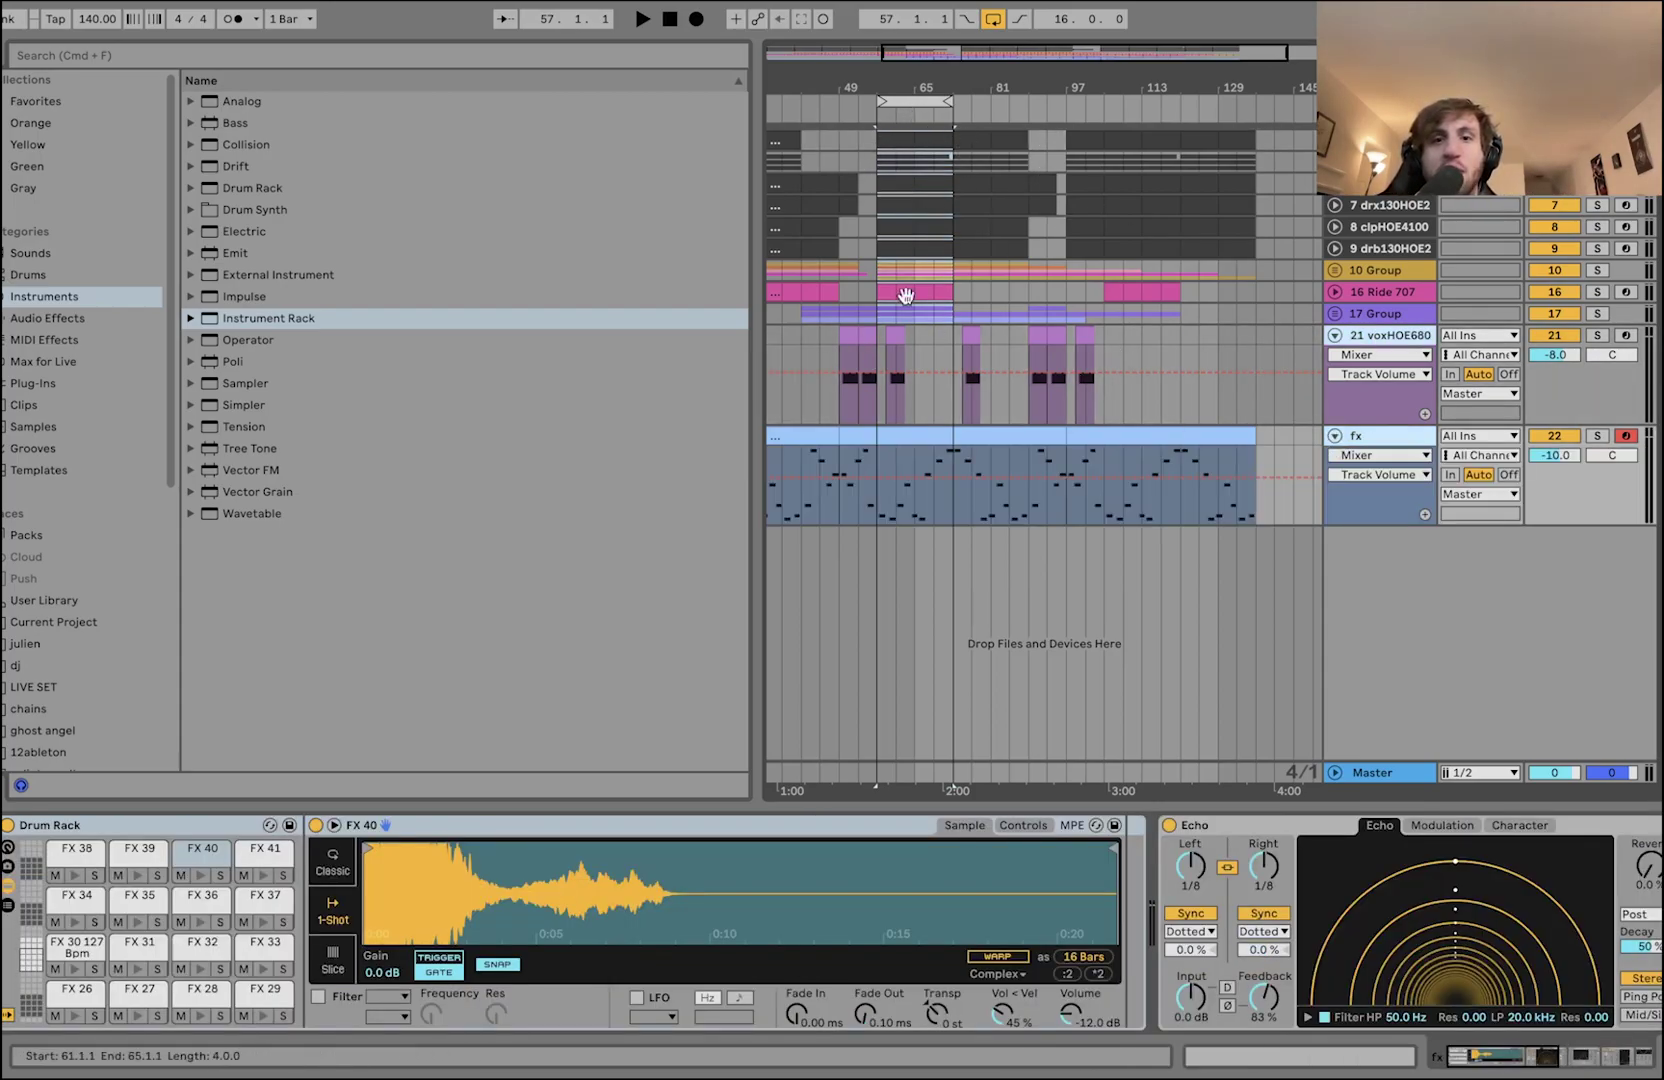
pyautogui.click(1600, 337)
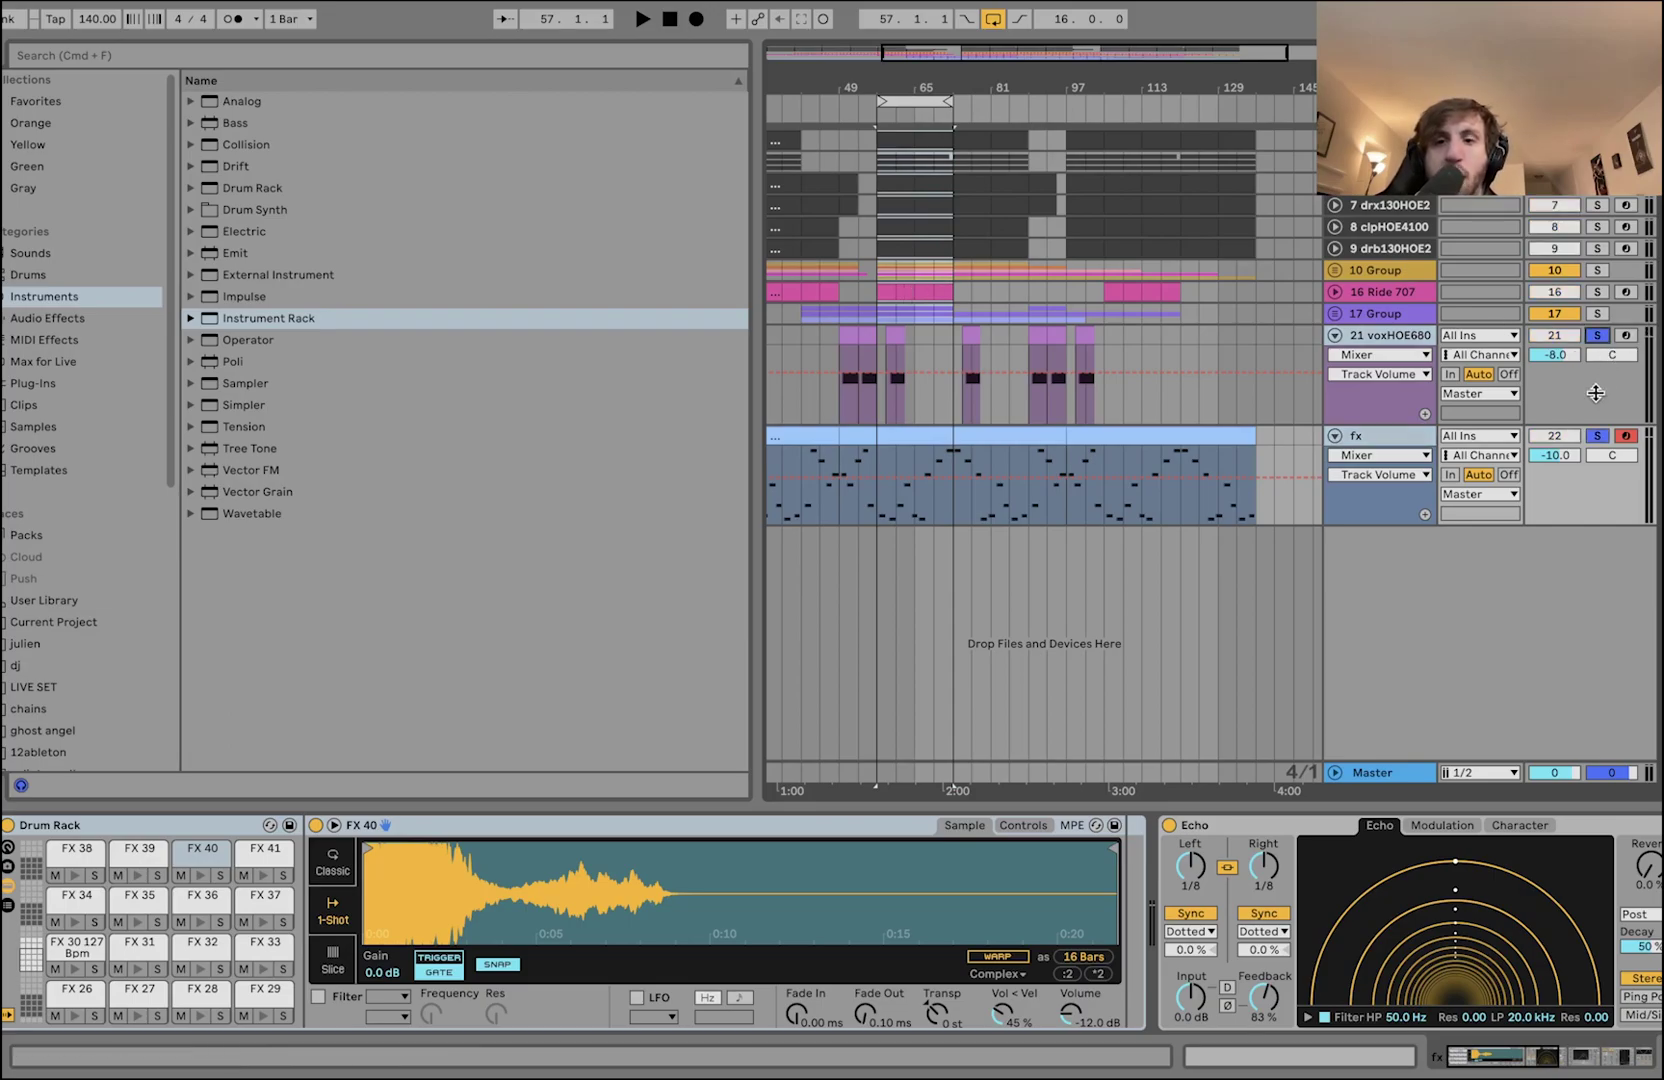
pyautogui.keyDown('ctrl'); pyautogui.click(1597, 436); pyautogui.keyUp('ctrl')
# - Play the soloed vox and fx tracks from the vox clip at bar 75
pyautogui.click(966, 336)
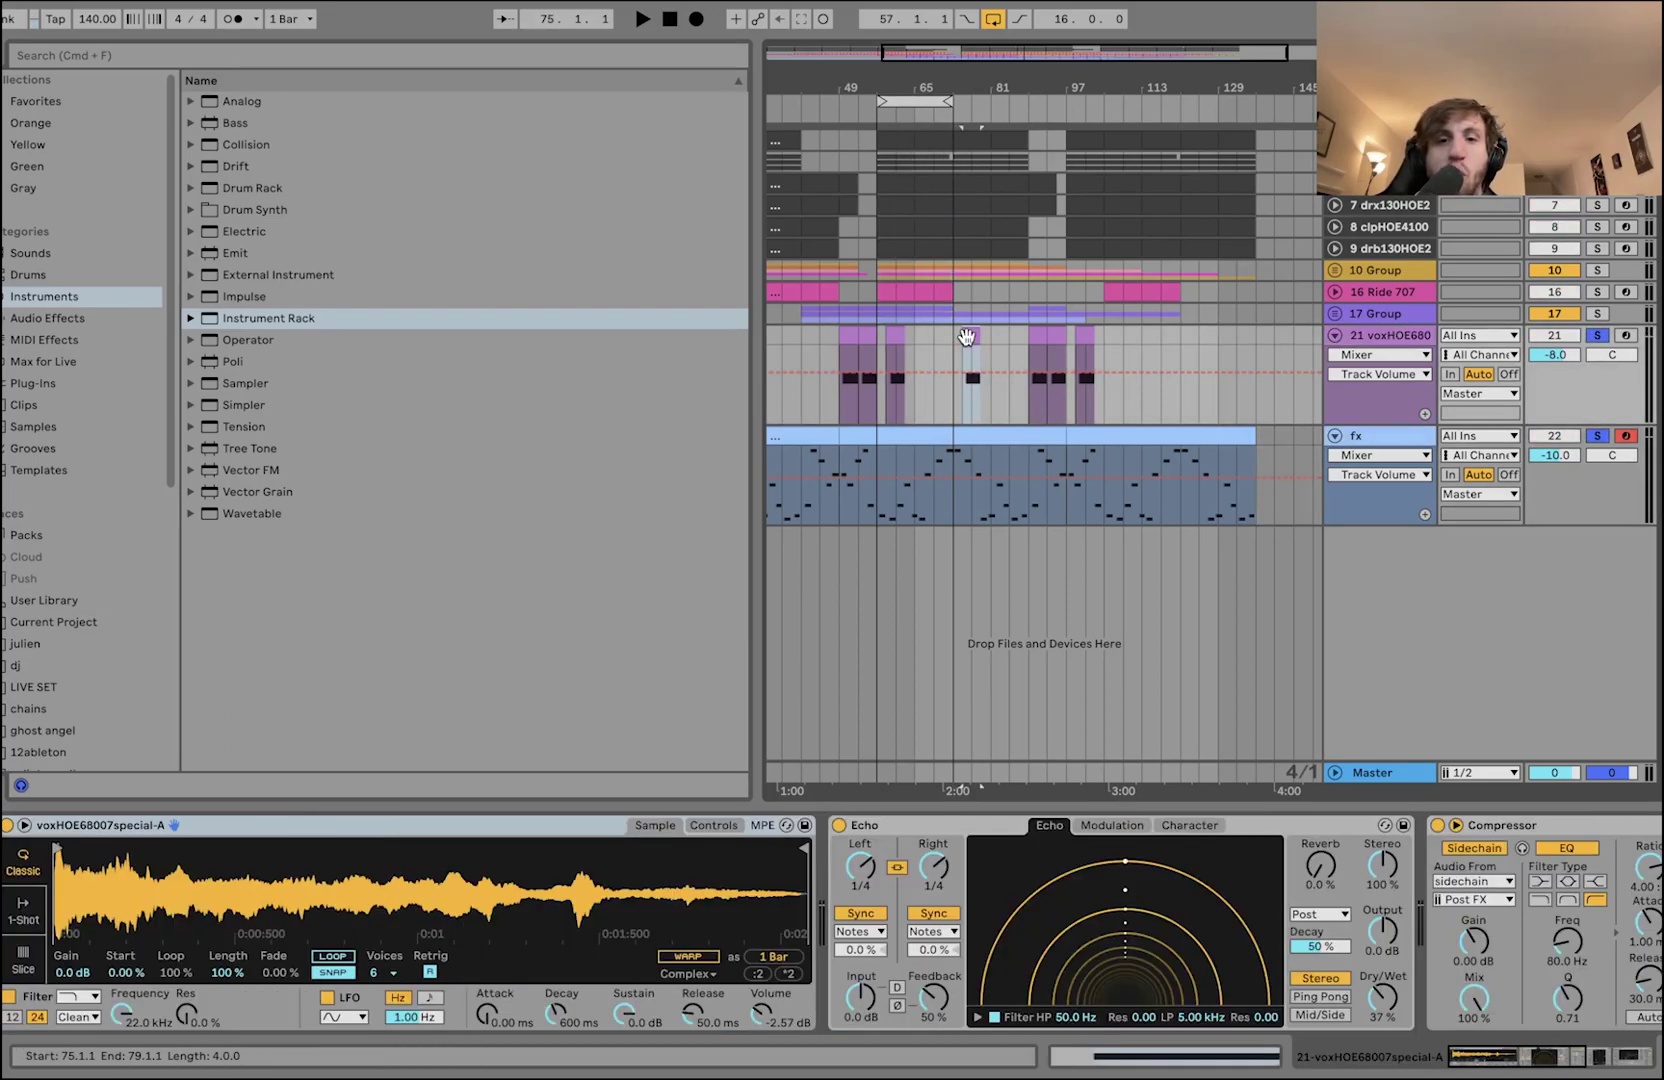
pyautogui.press('+')
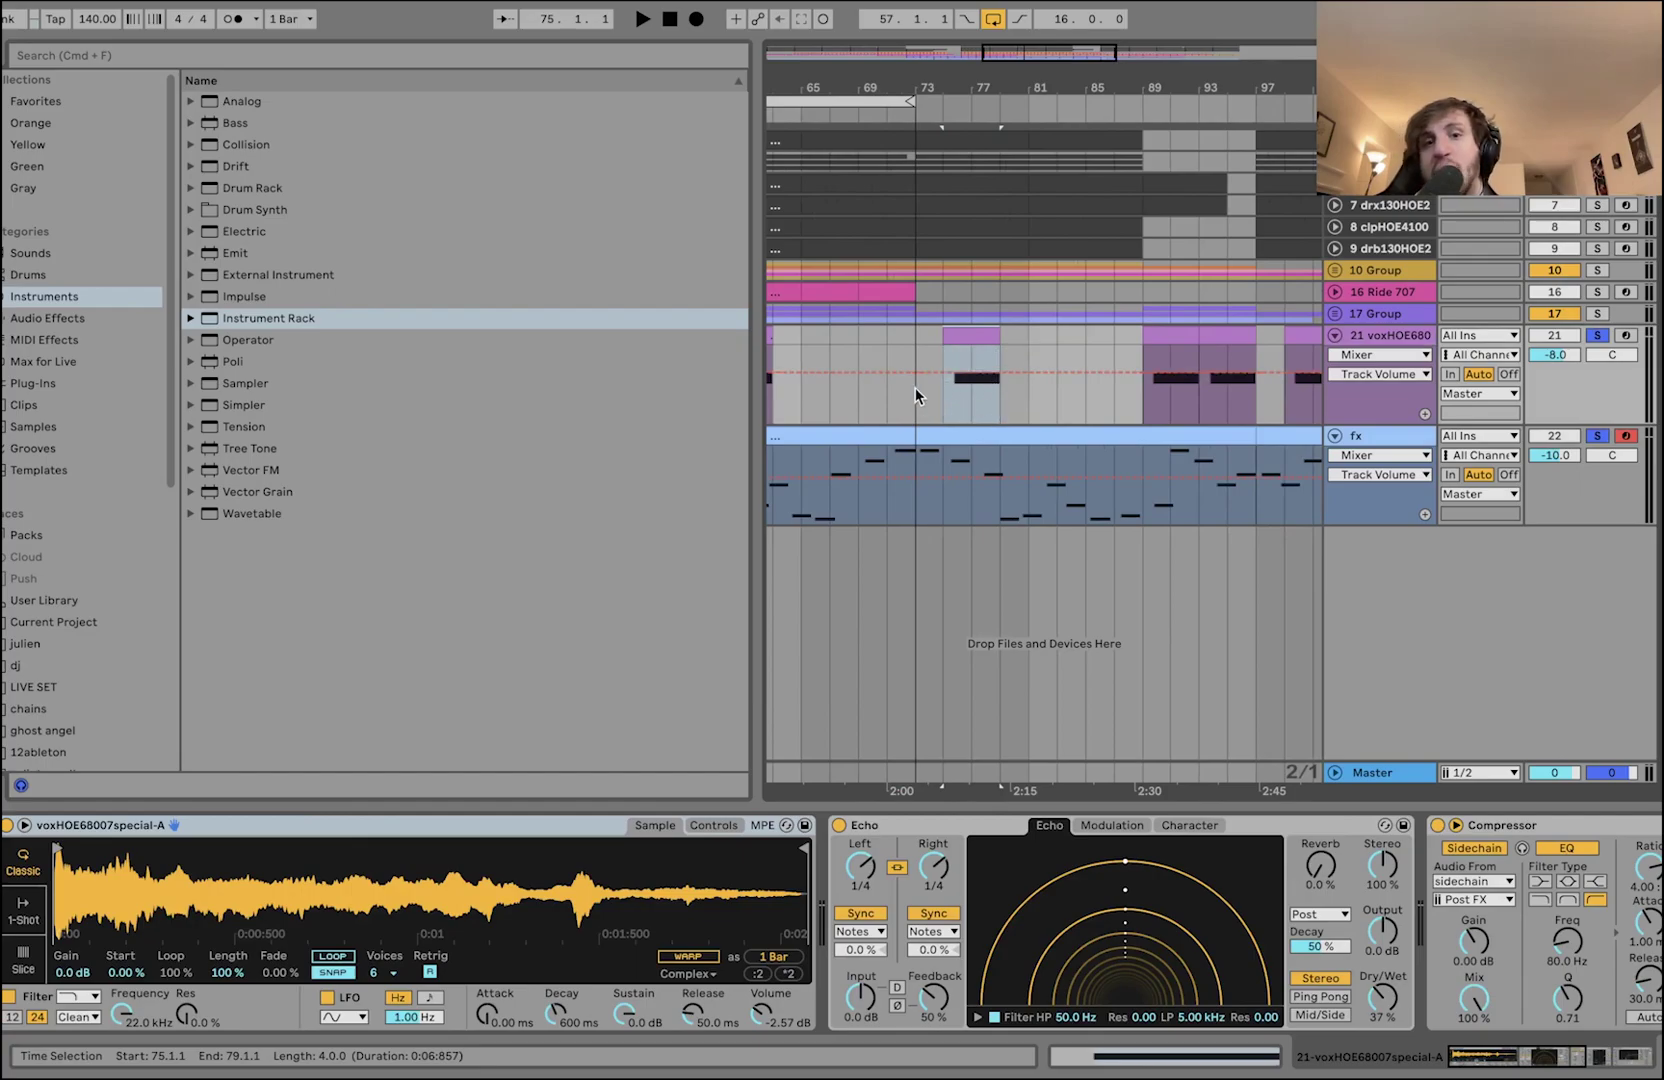
pyautogui.press('space')
pyautogui.press('+')
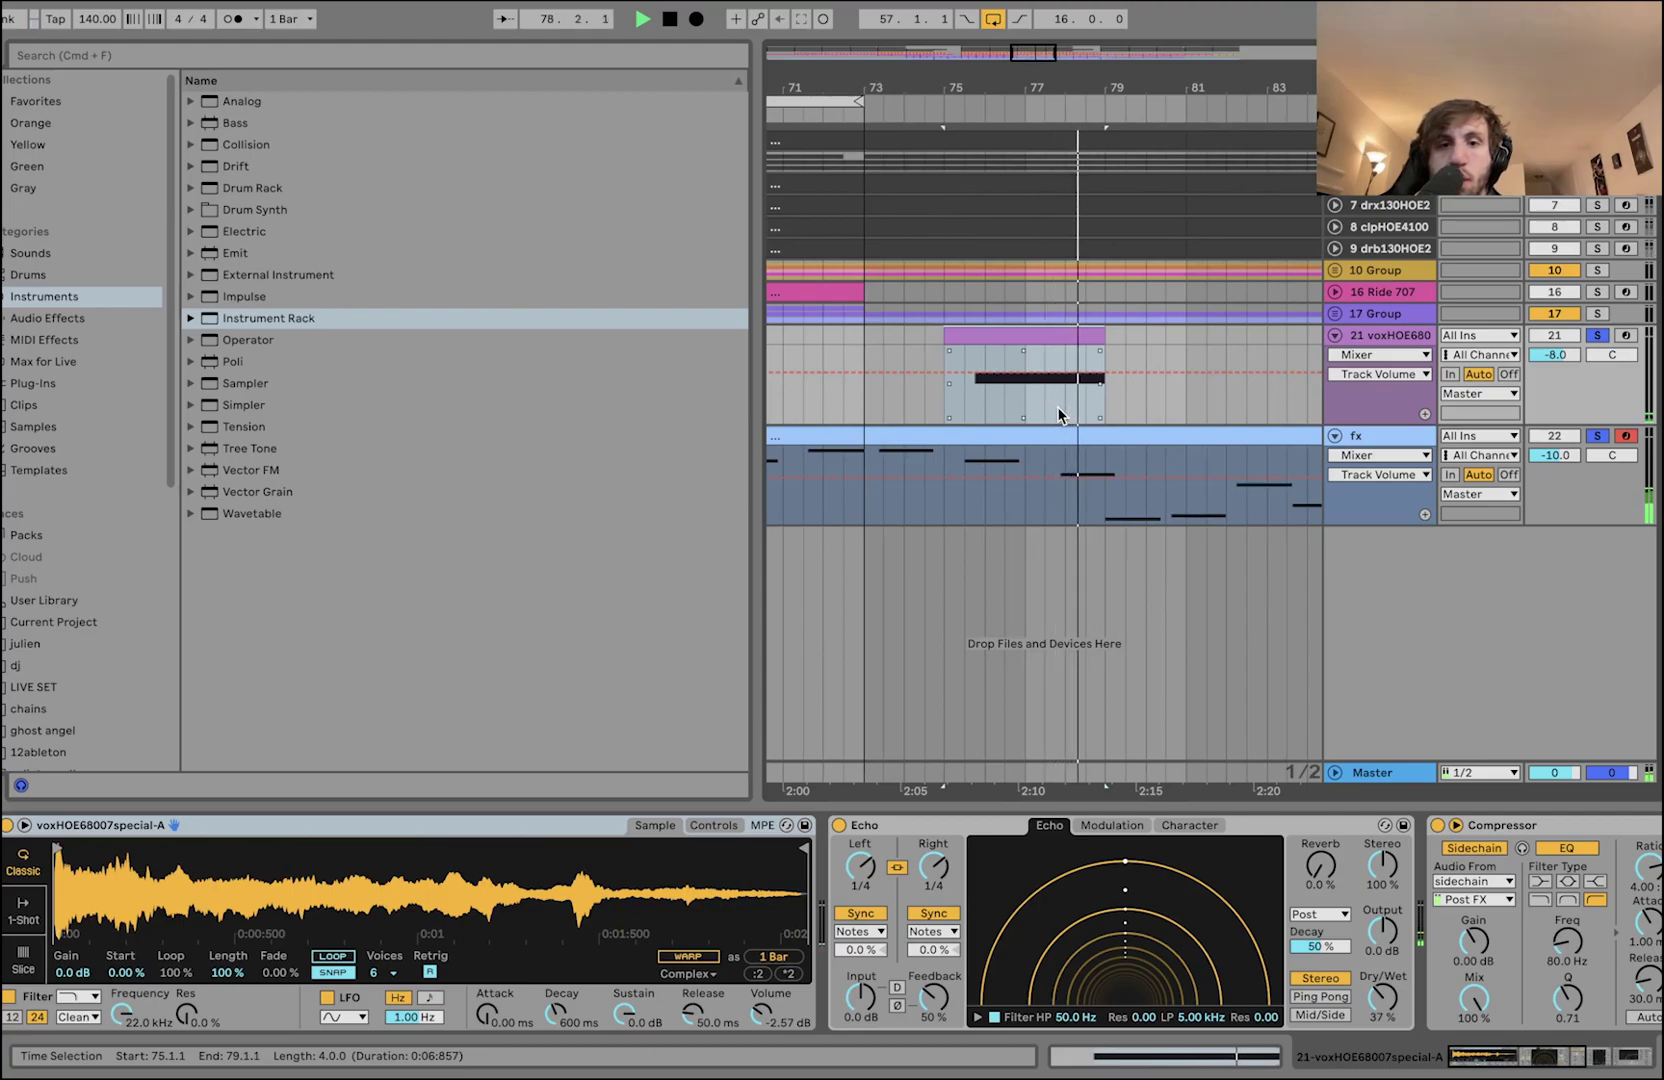
pyautogui.press('space')
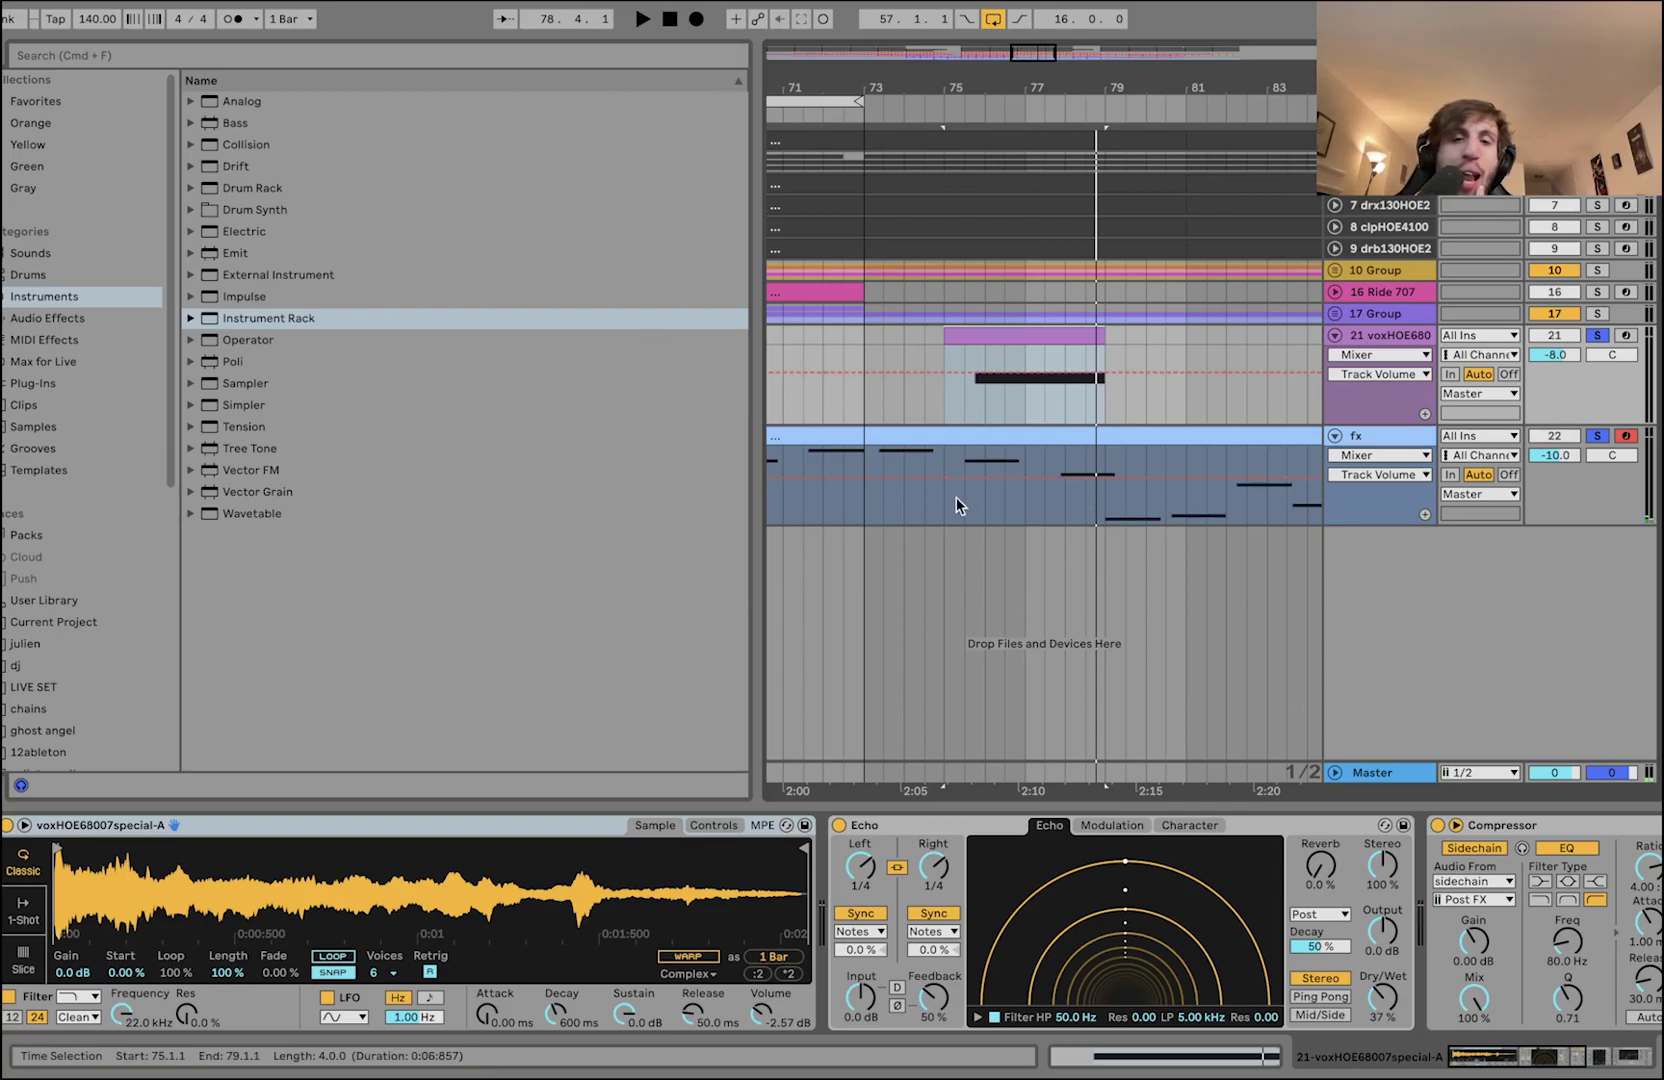
# - Turn off both solos and play the full mix from the vox clip at bar 59
pyautogui.press('-')
pyautogui.hscroll(-3, 859, 384)
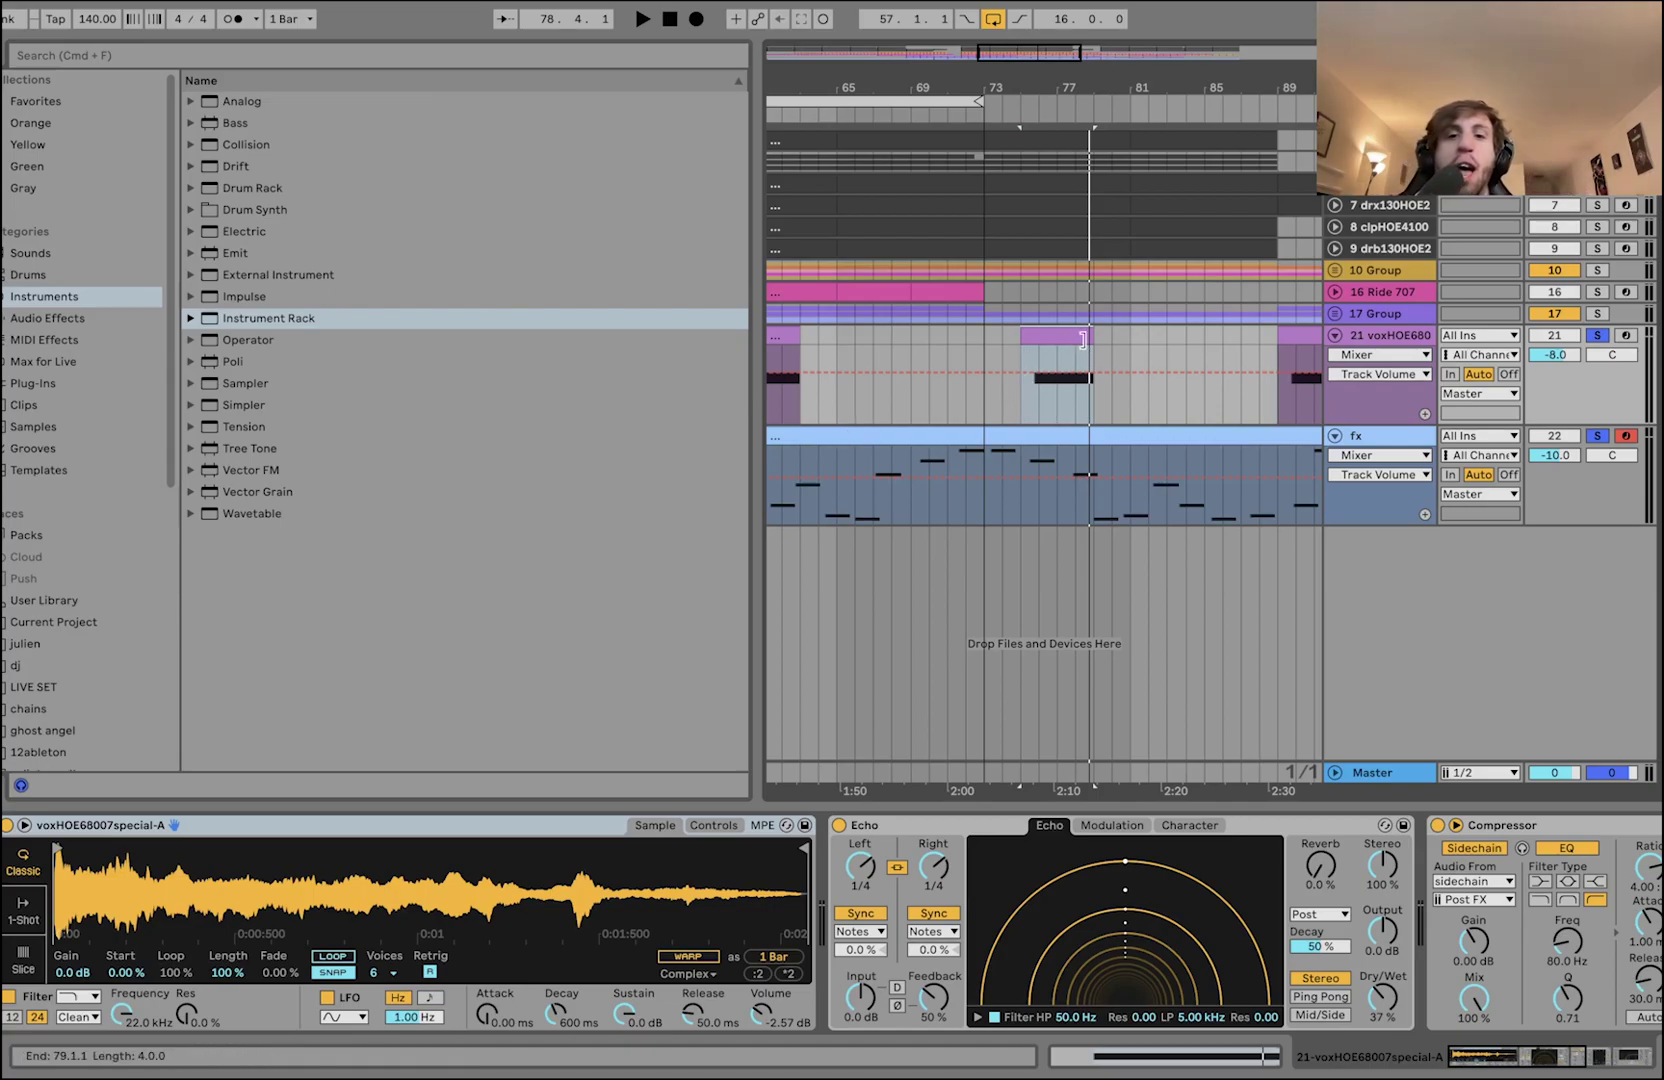
pyautogui.hscroll(-8, 1096, 408)
pyautogui.hscroll(-5, 1096, 400)
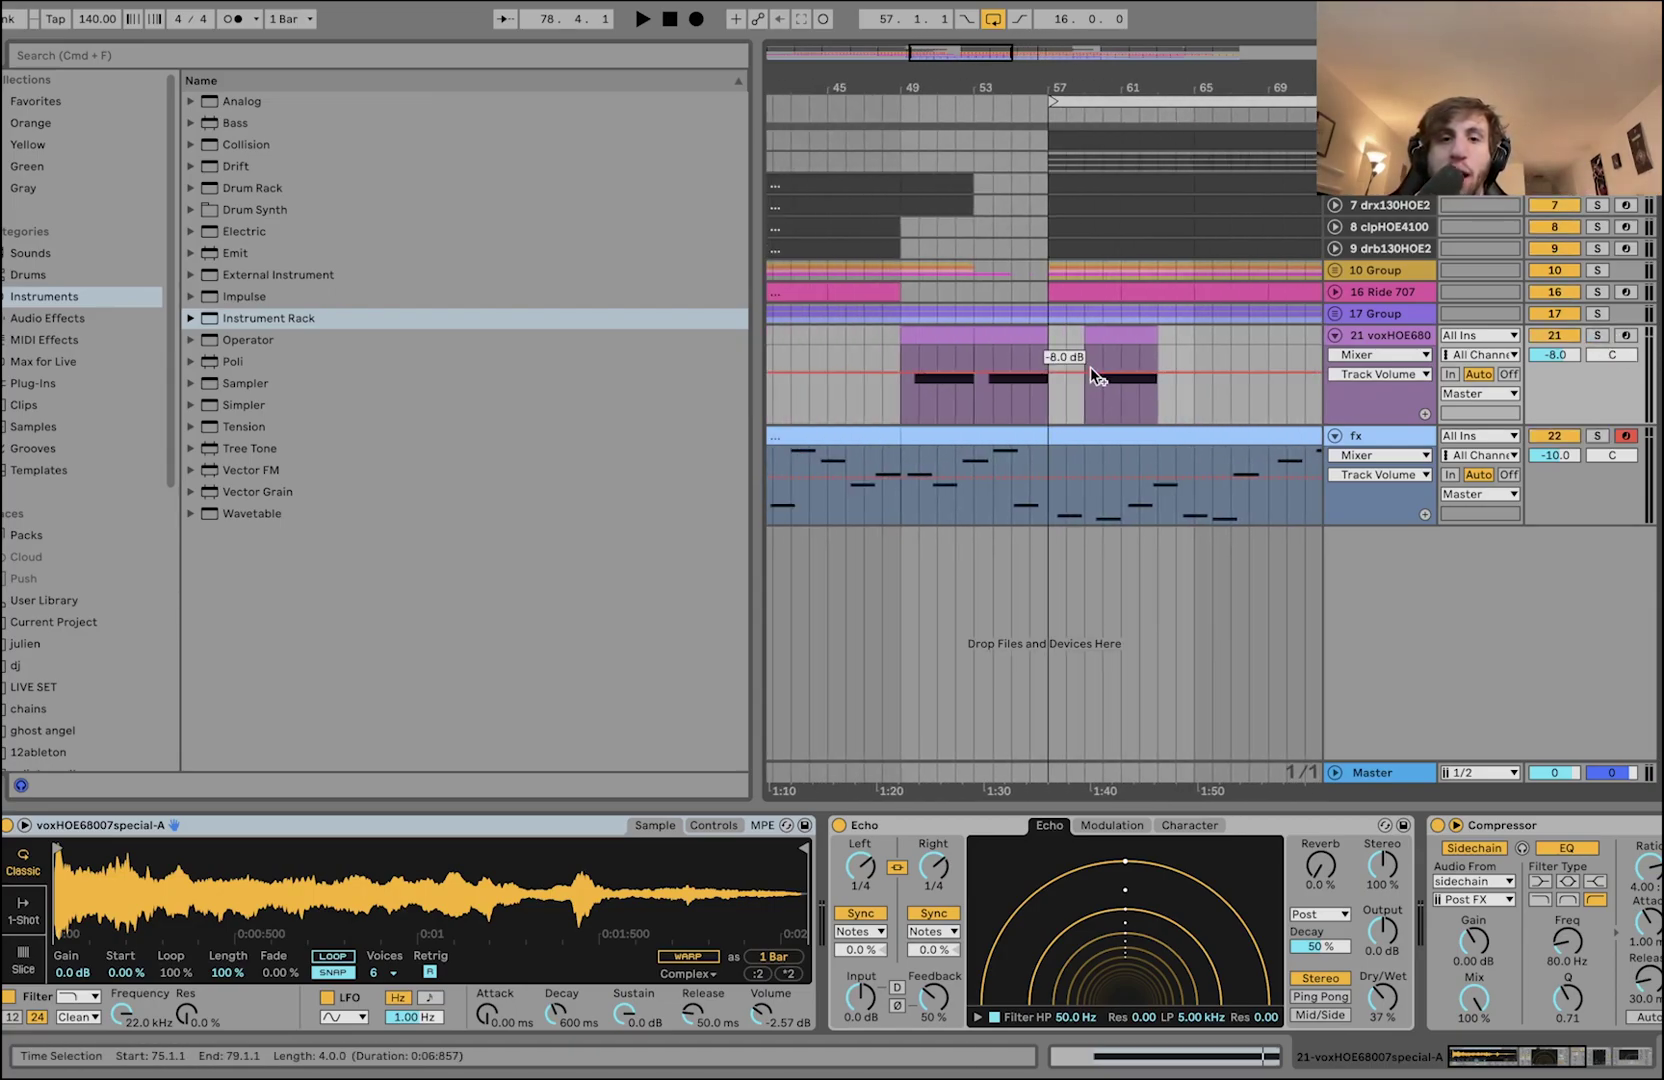
pyautogui.click(1108, 335)
pyautogui.press('space')
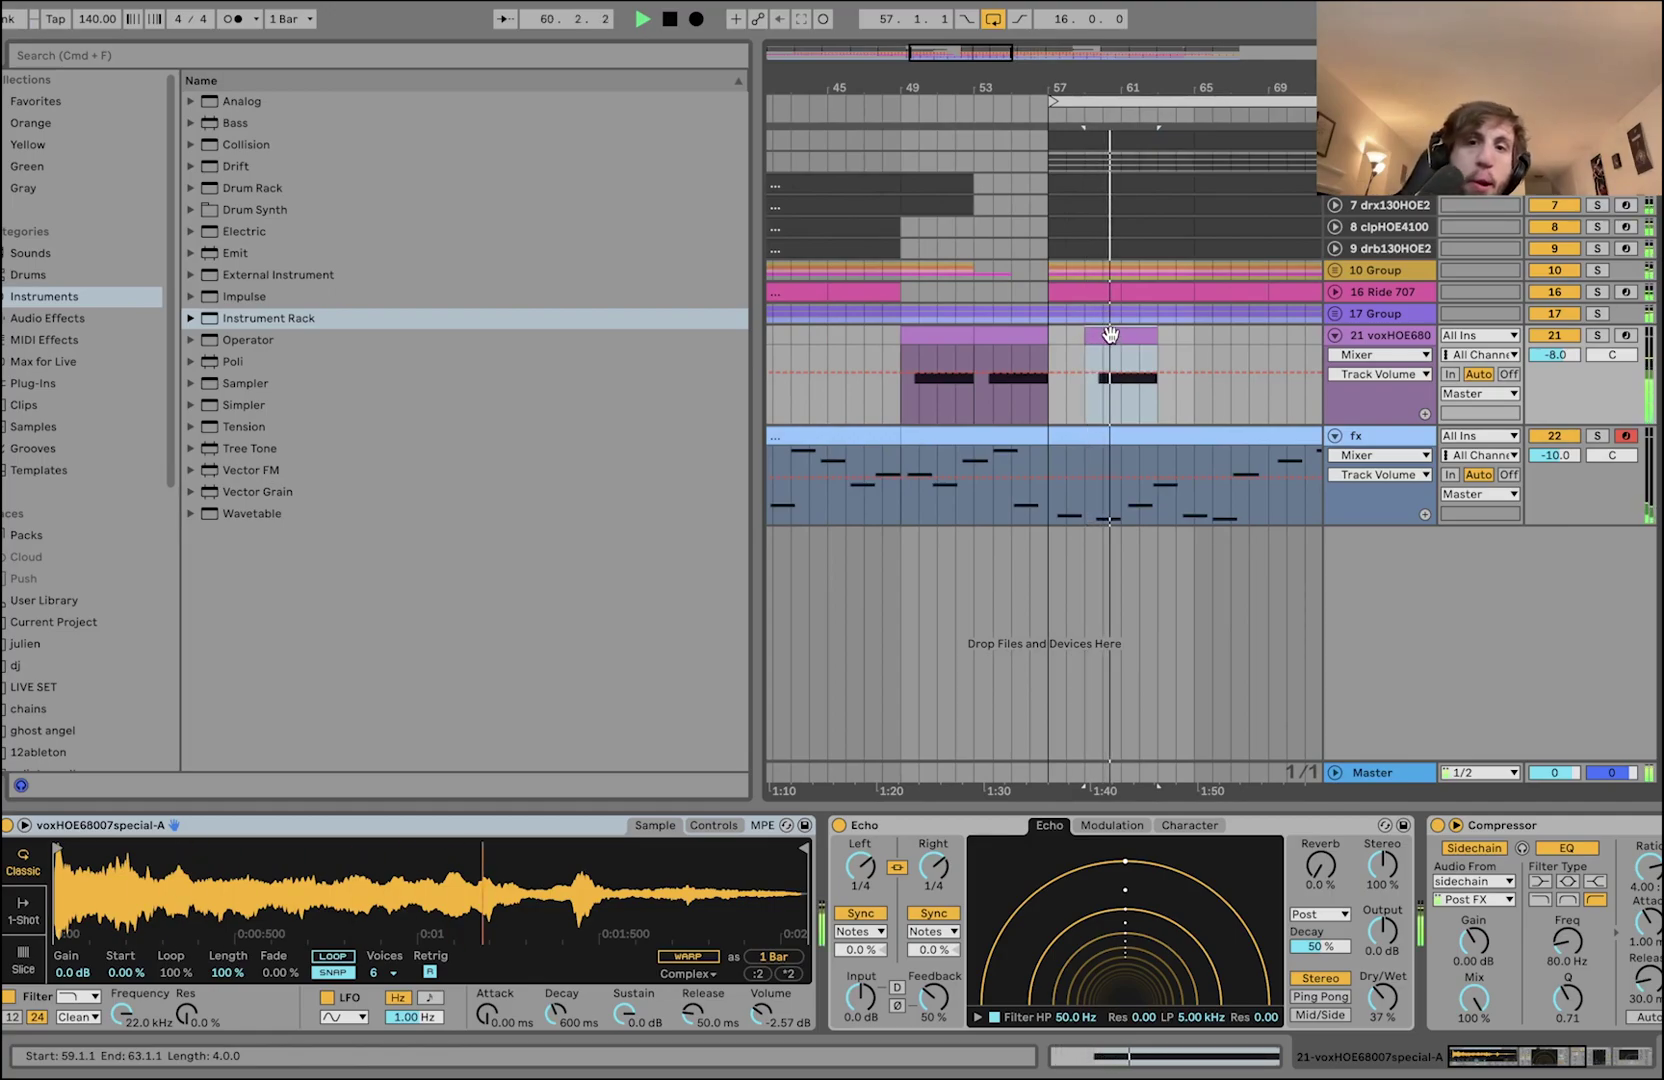
pyautogui.press('-')
pyautogui.press('-')
pyautogui.press('space')
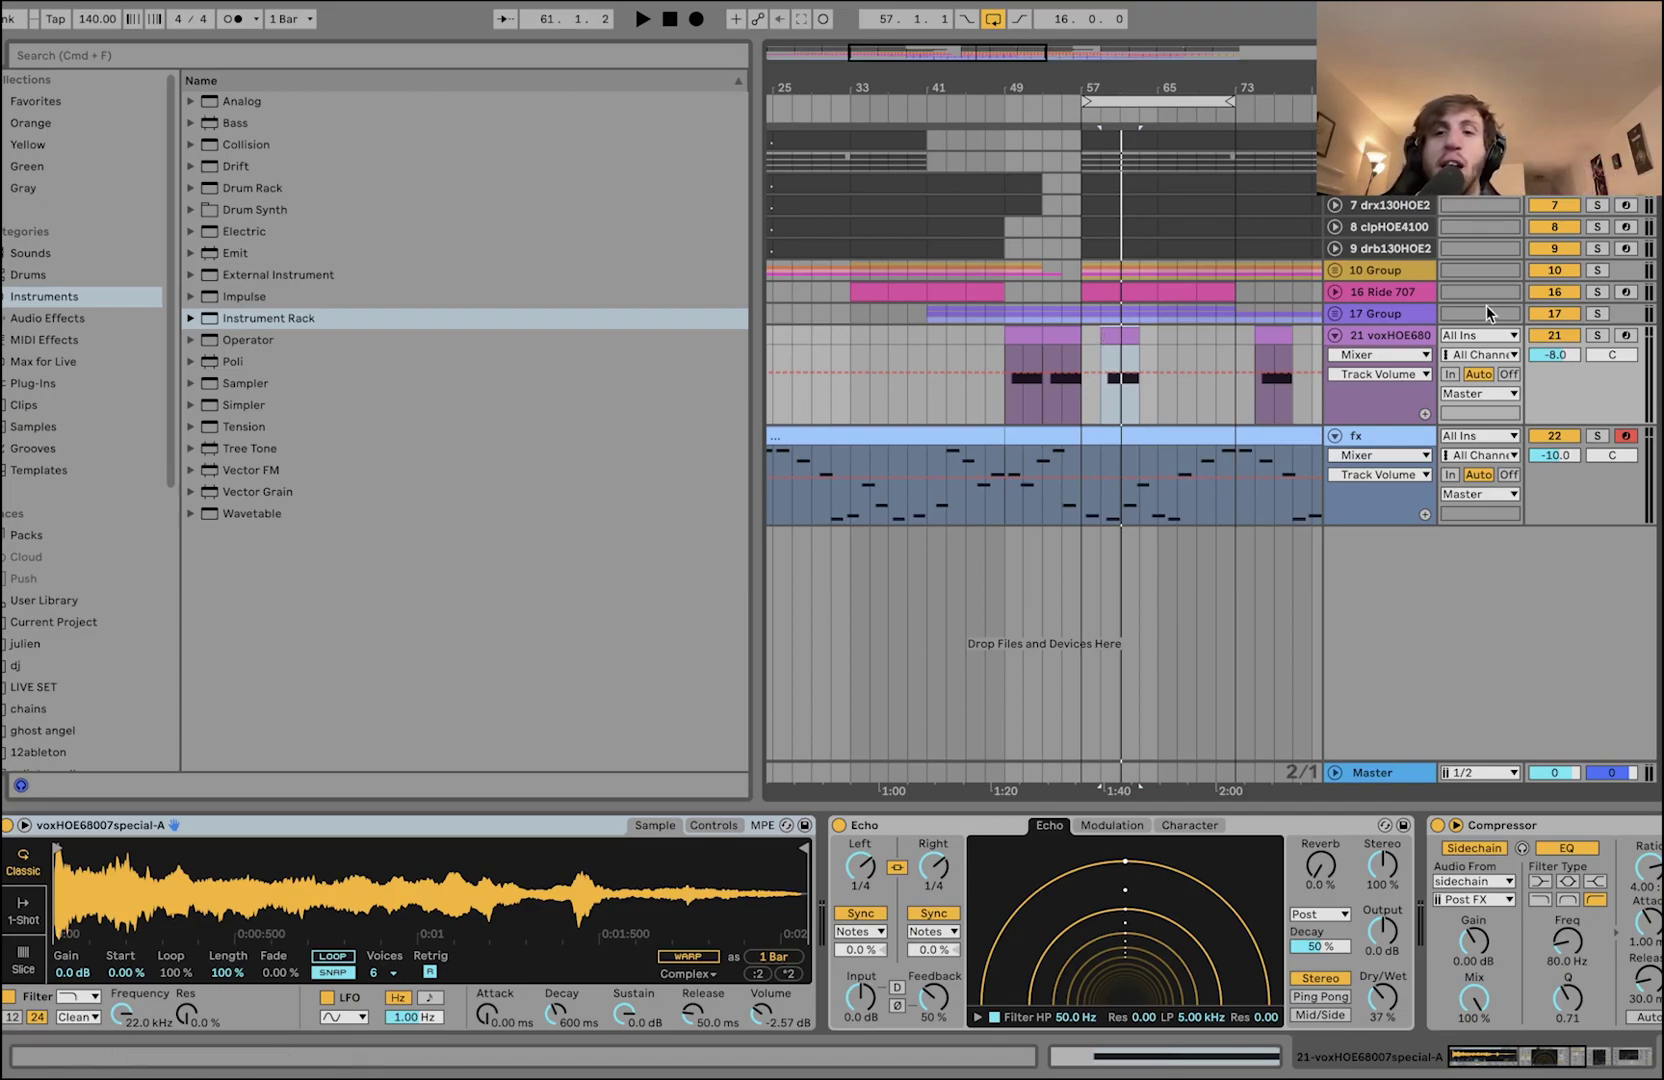
# - Solo the 21 voxHOE680 track, inspect its Echo, Compressor and Auto Filter, and play its clip from bar 59
pyautogui.click(1595, 336)
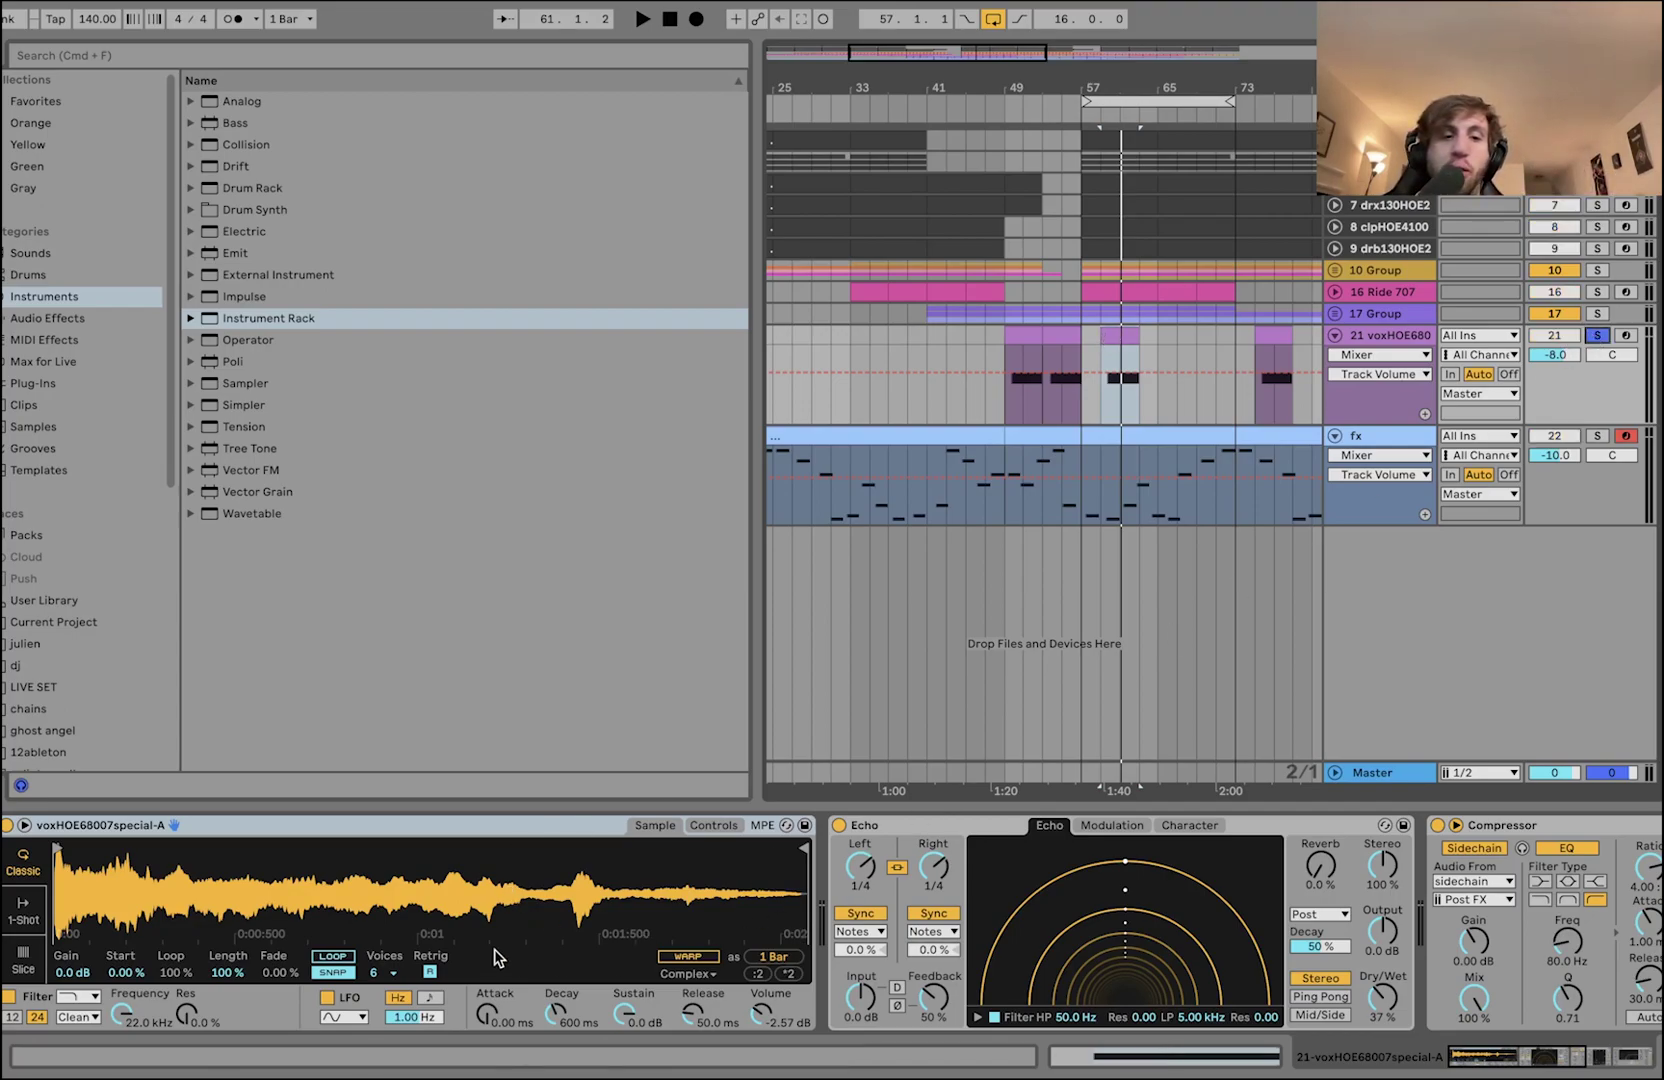
pyautogui.hscroll(10, 980, 980)
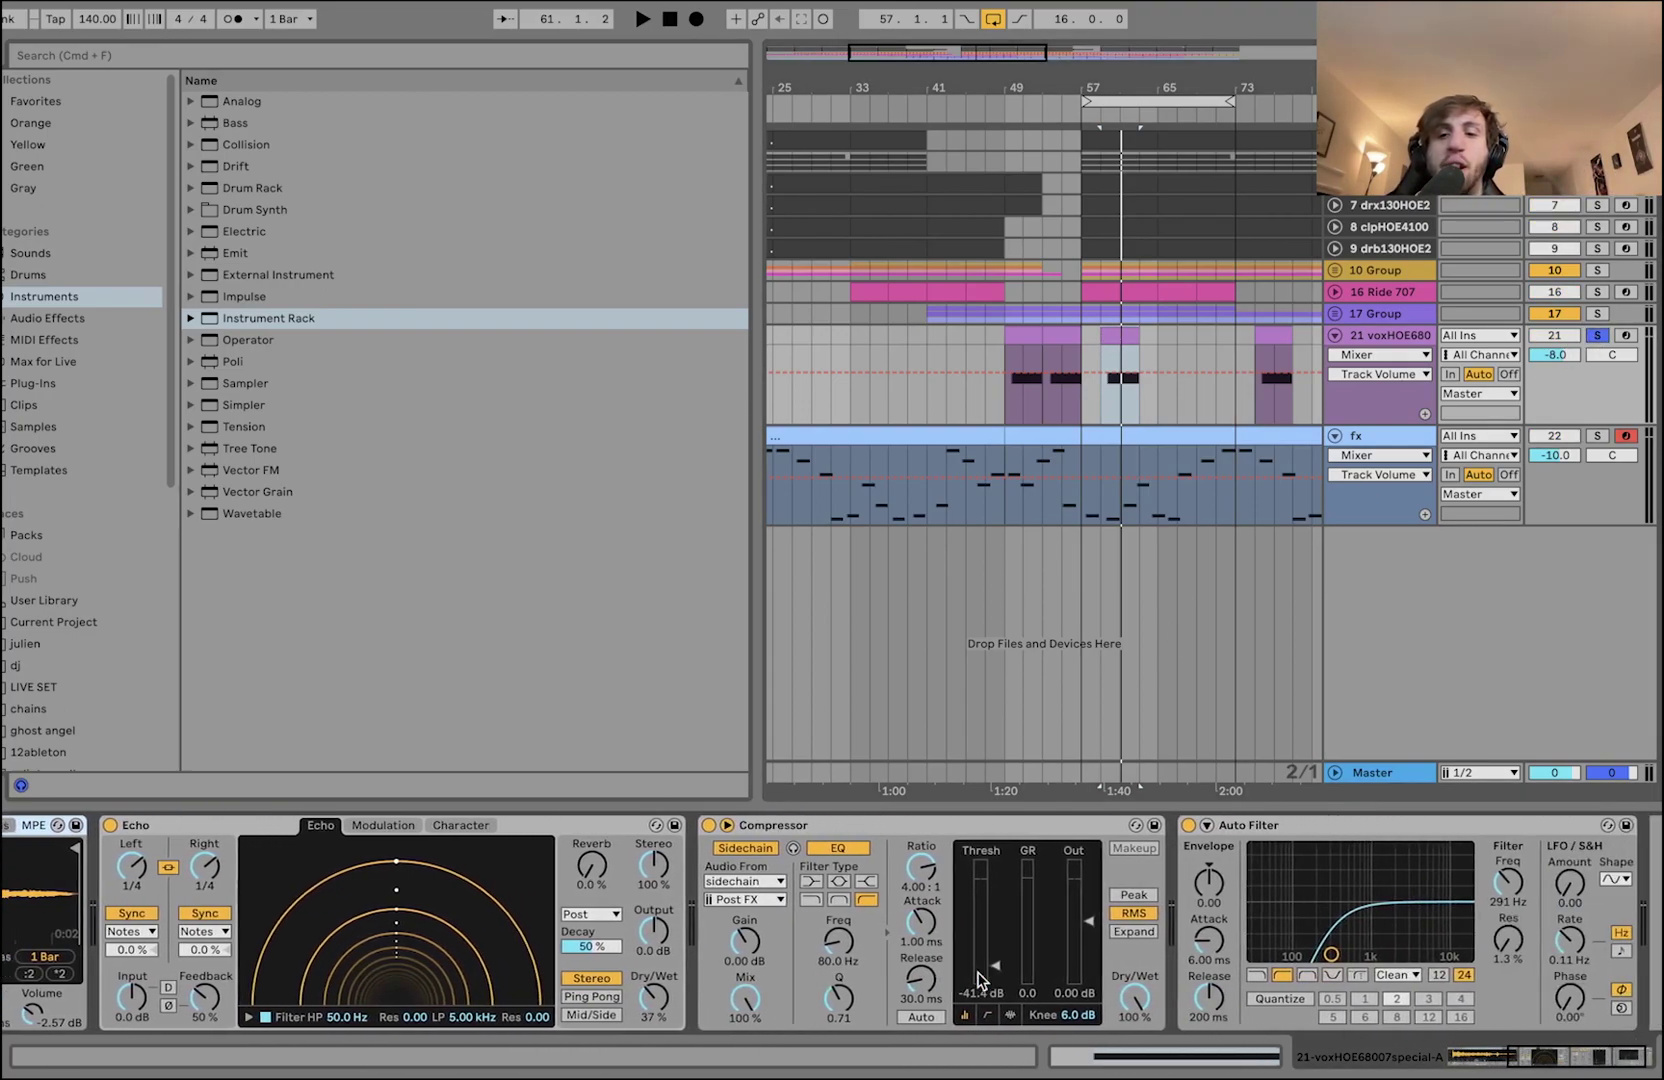
pyautogui.press('space')
pyautogui.scroll(5, 1140, 350)
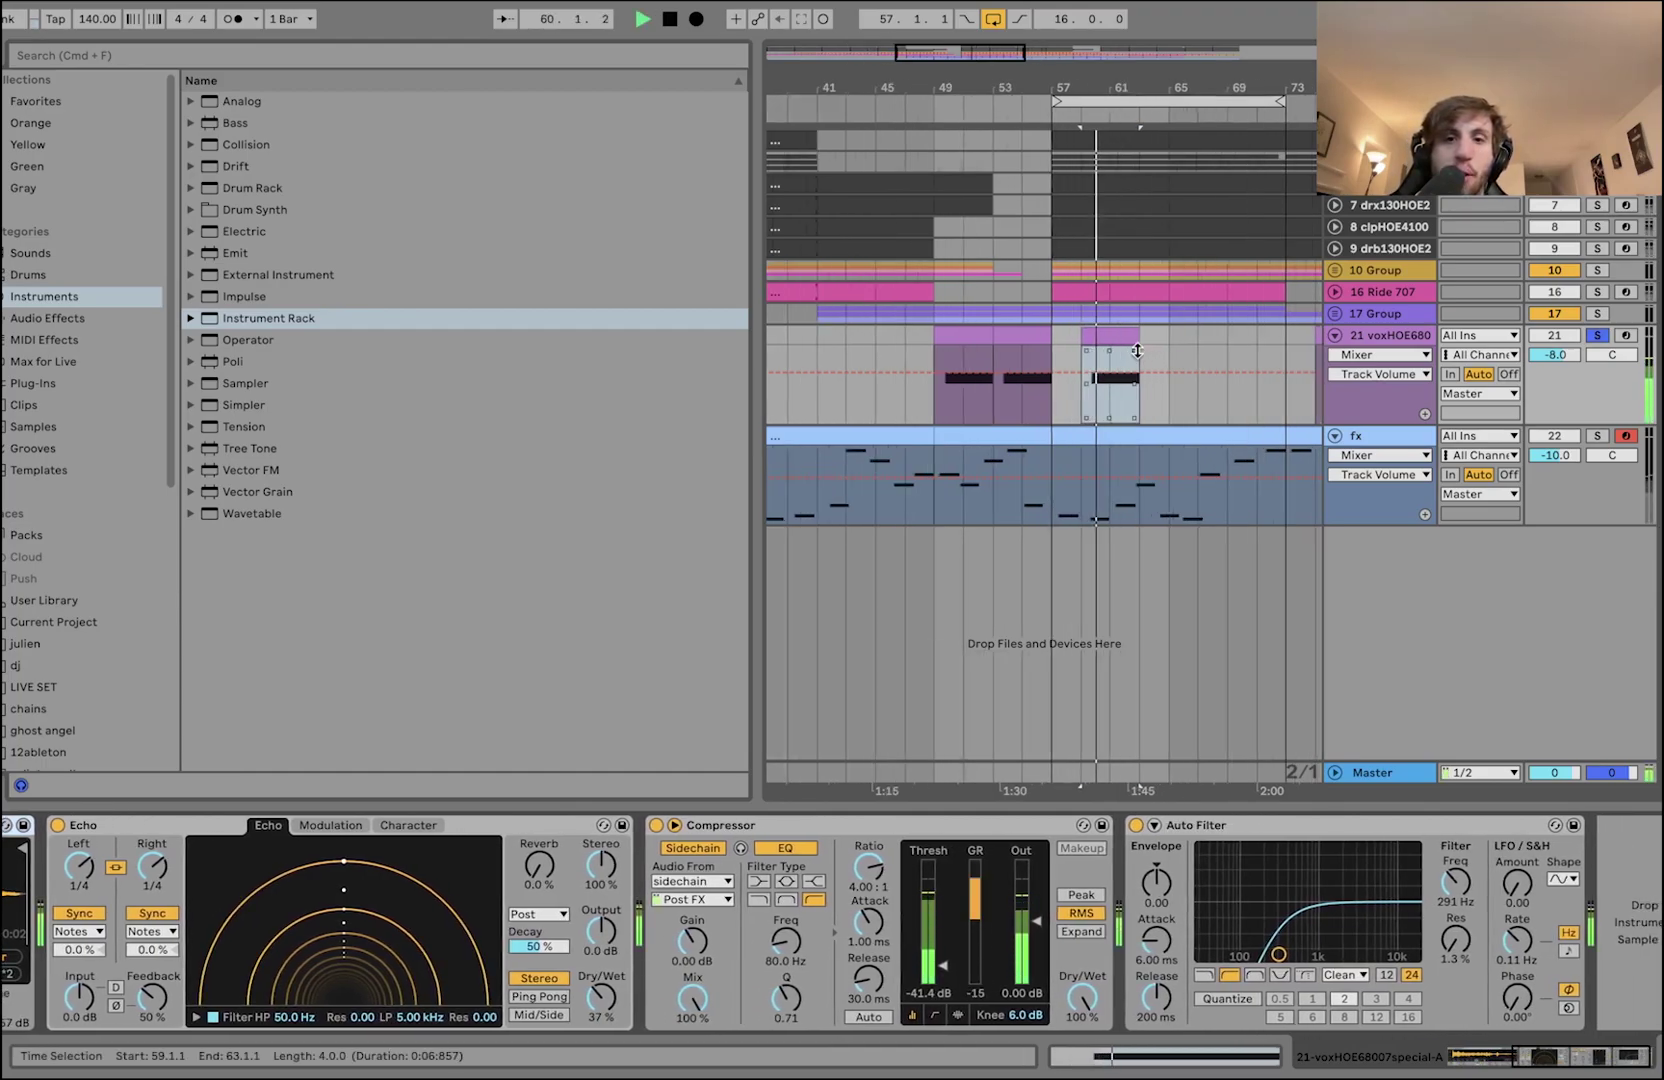
pyautogui.scroll(-3, 1137, 350)
pyautogui.press('space')
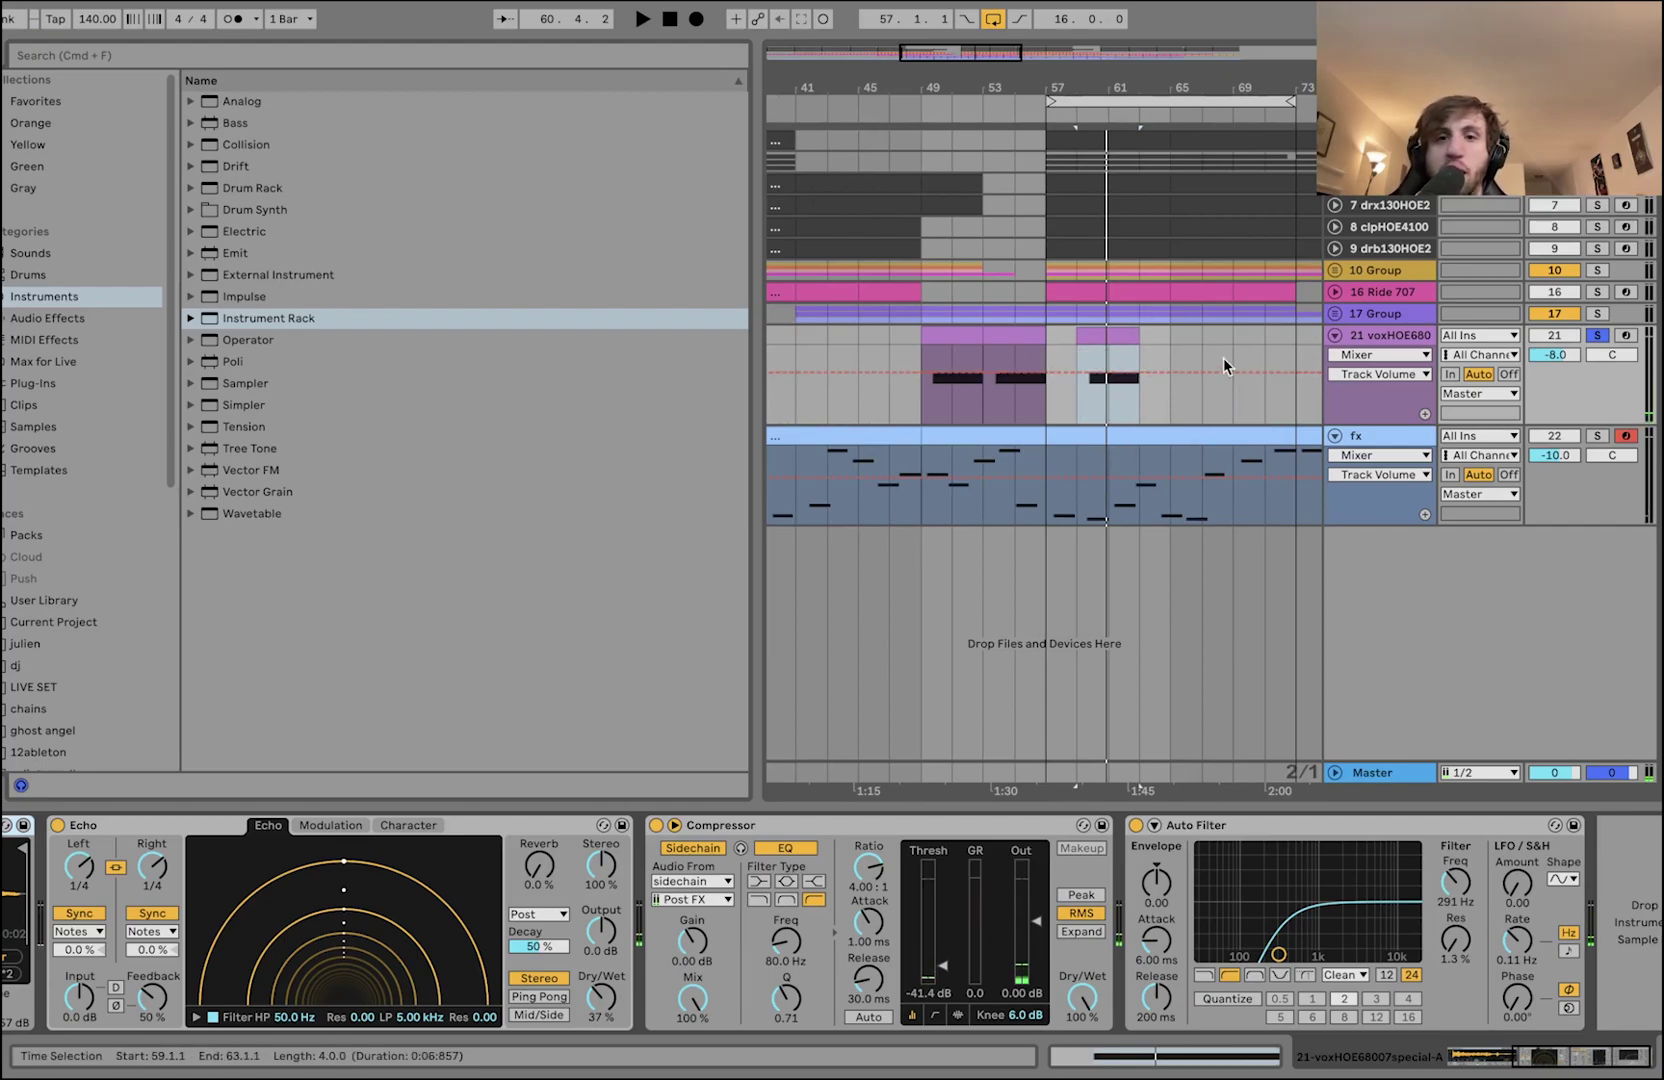
# - Solo the fx track alone in place of the vox and place the play start at bar 57
pyautogui.scroll(2, 1152, 335)
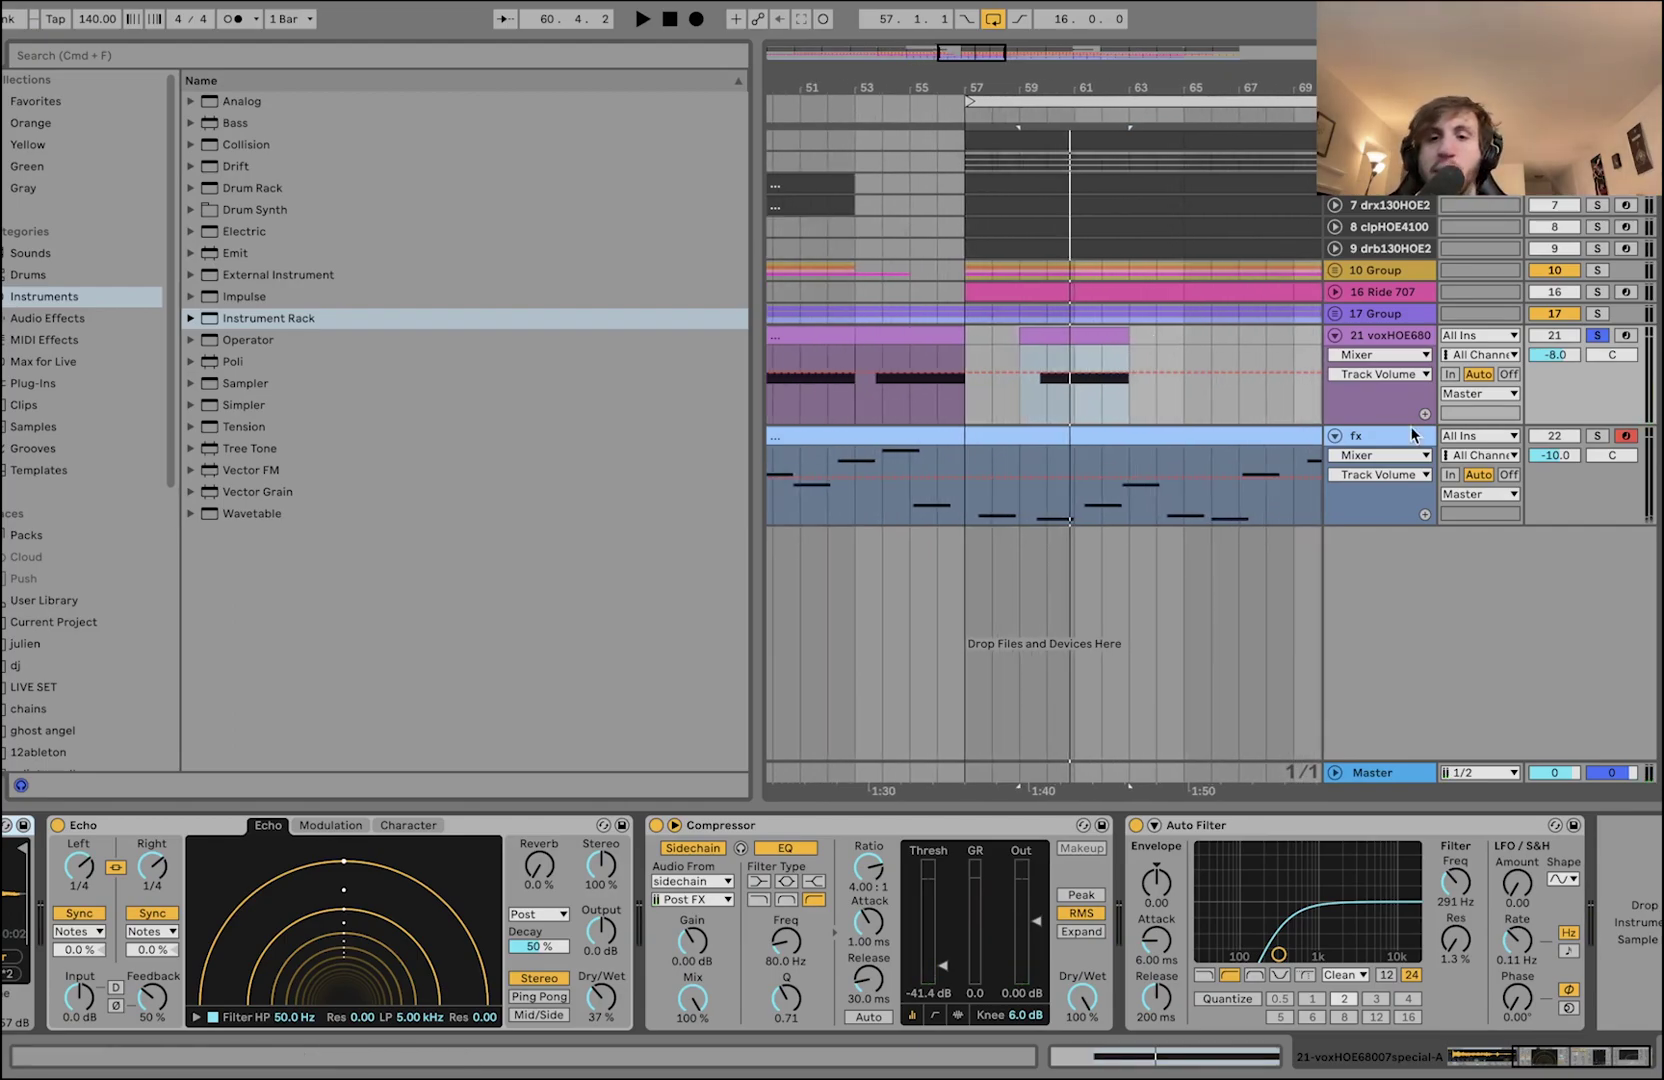
pyautogui.click(1597, 435)
pyautogui.click(980, 506)
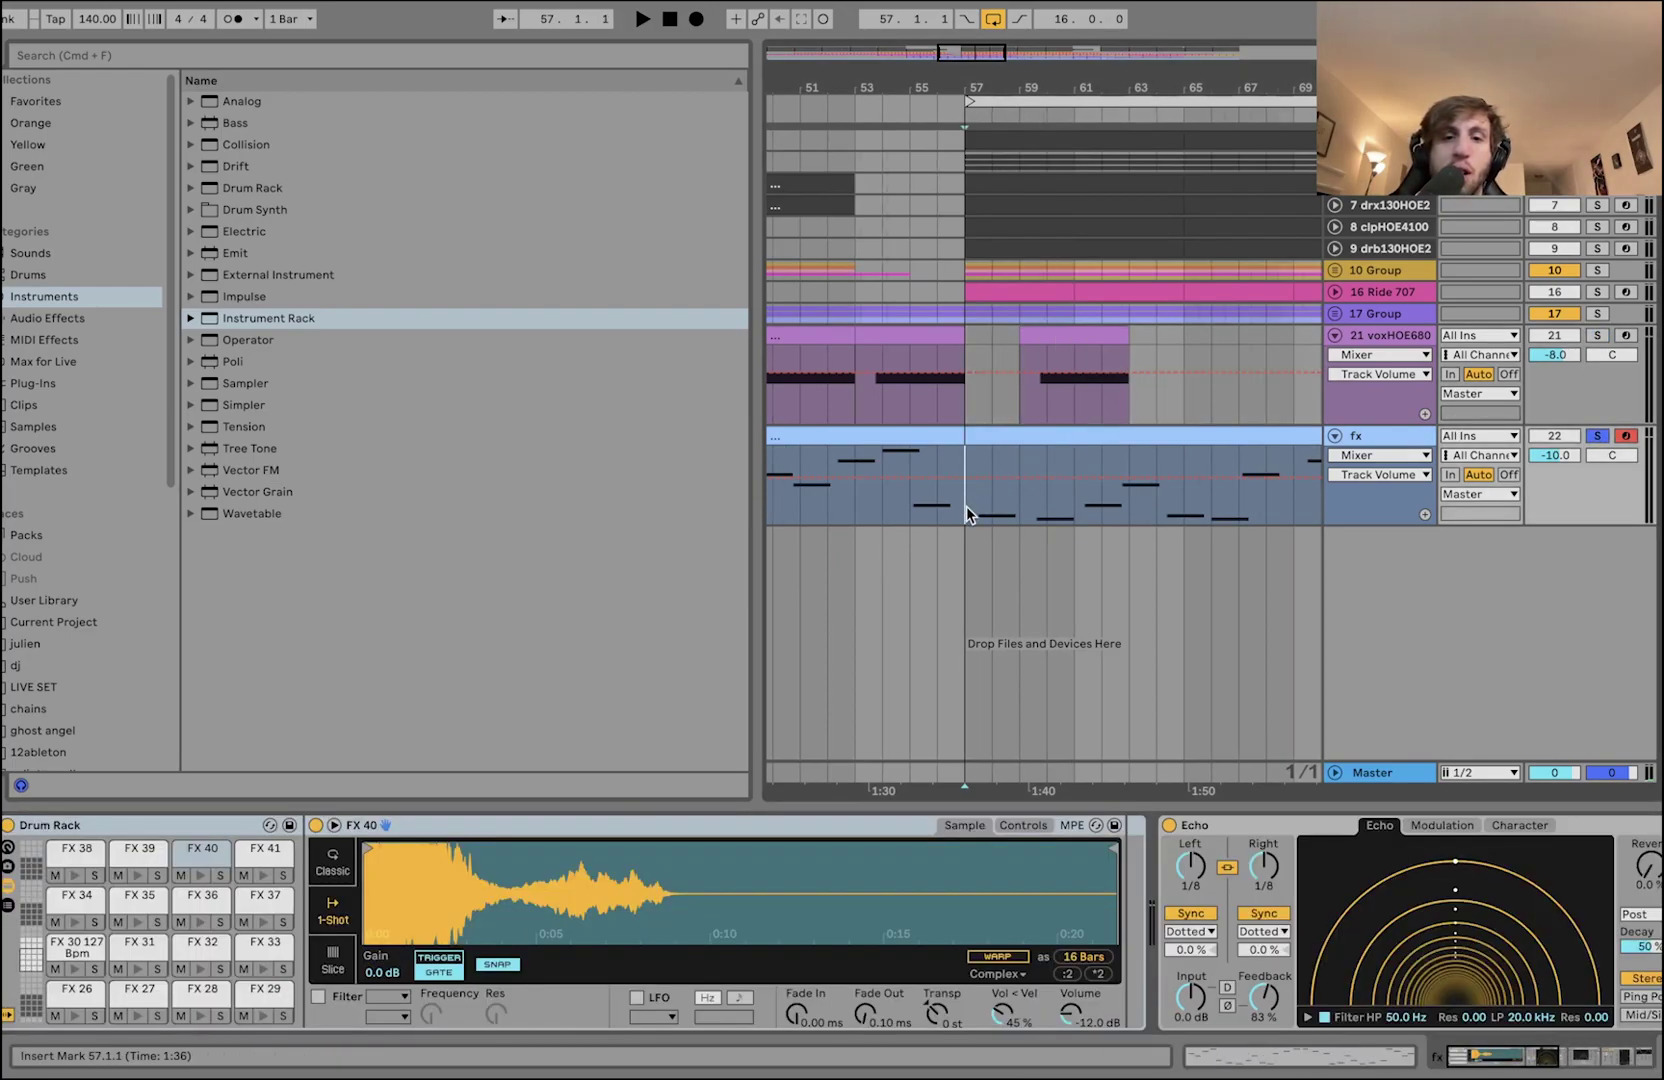
# - Browse the Ultimate Hardgroove Kicks sample folder, ending on the Tutorial Files folder
pyautogui.scroll(-2, 980, 510)
pyautogui.scroll(-3, 1056, 535)
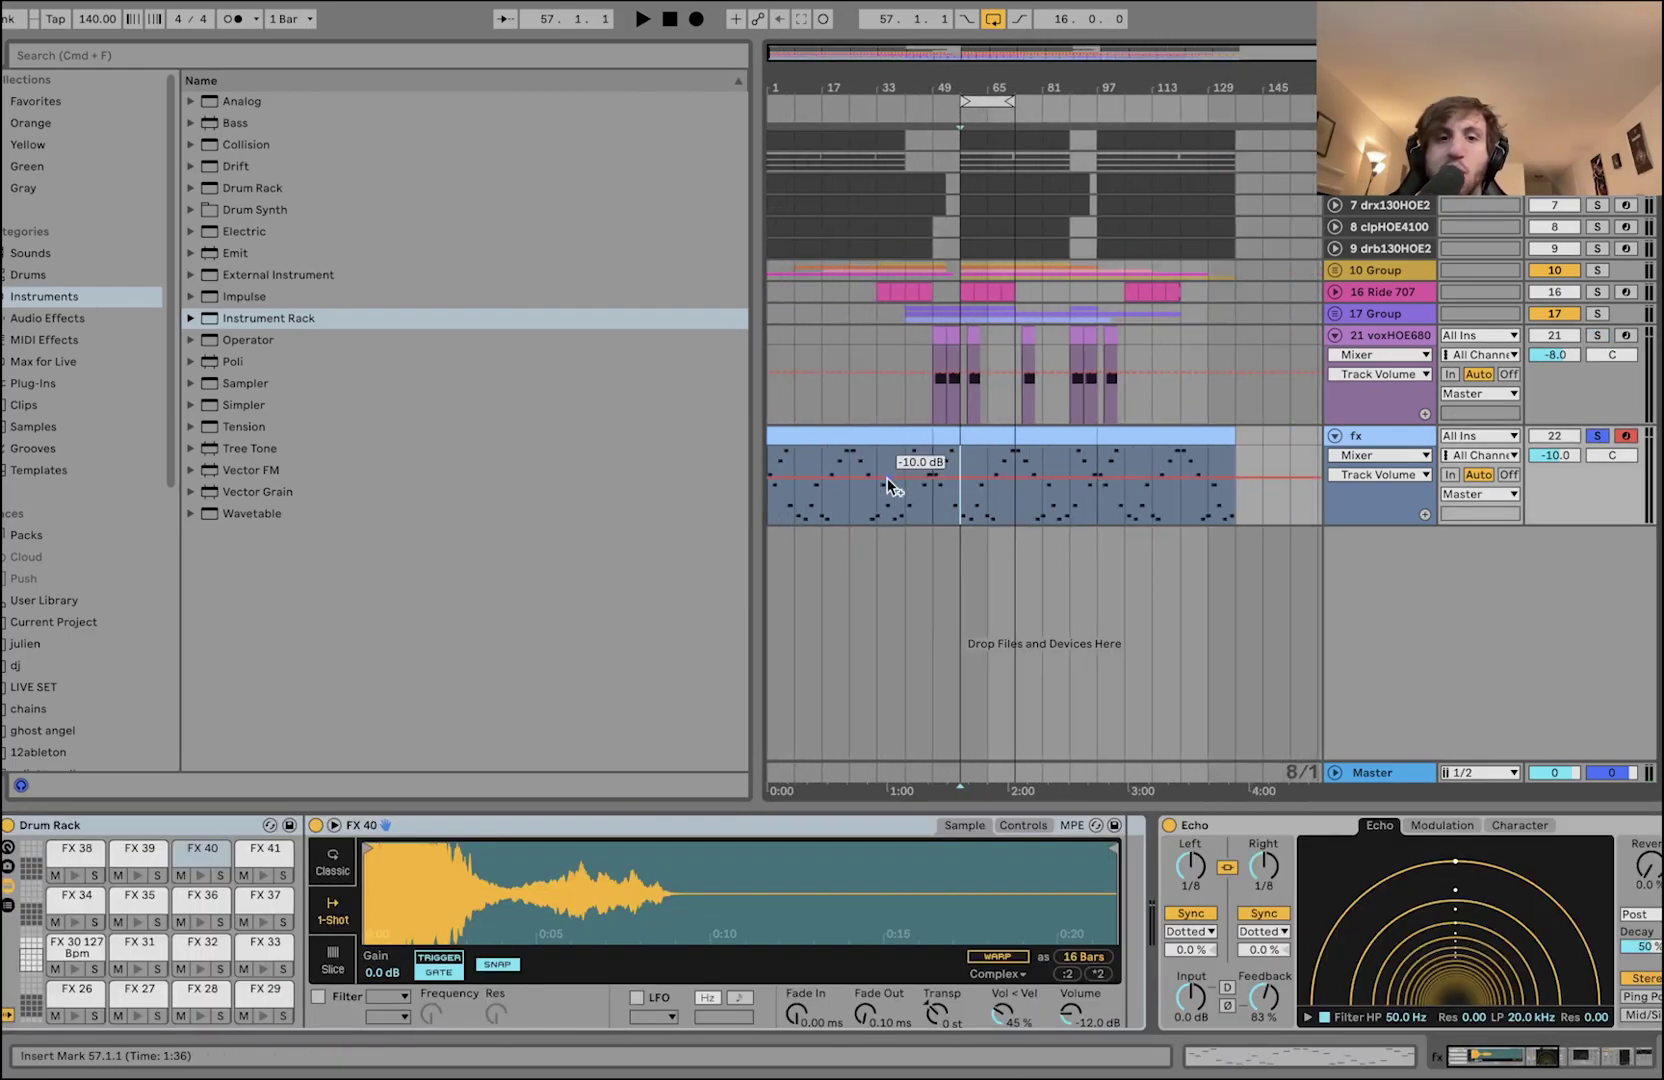
pyautogui.scroll(1, 960, 468)
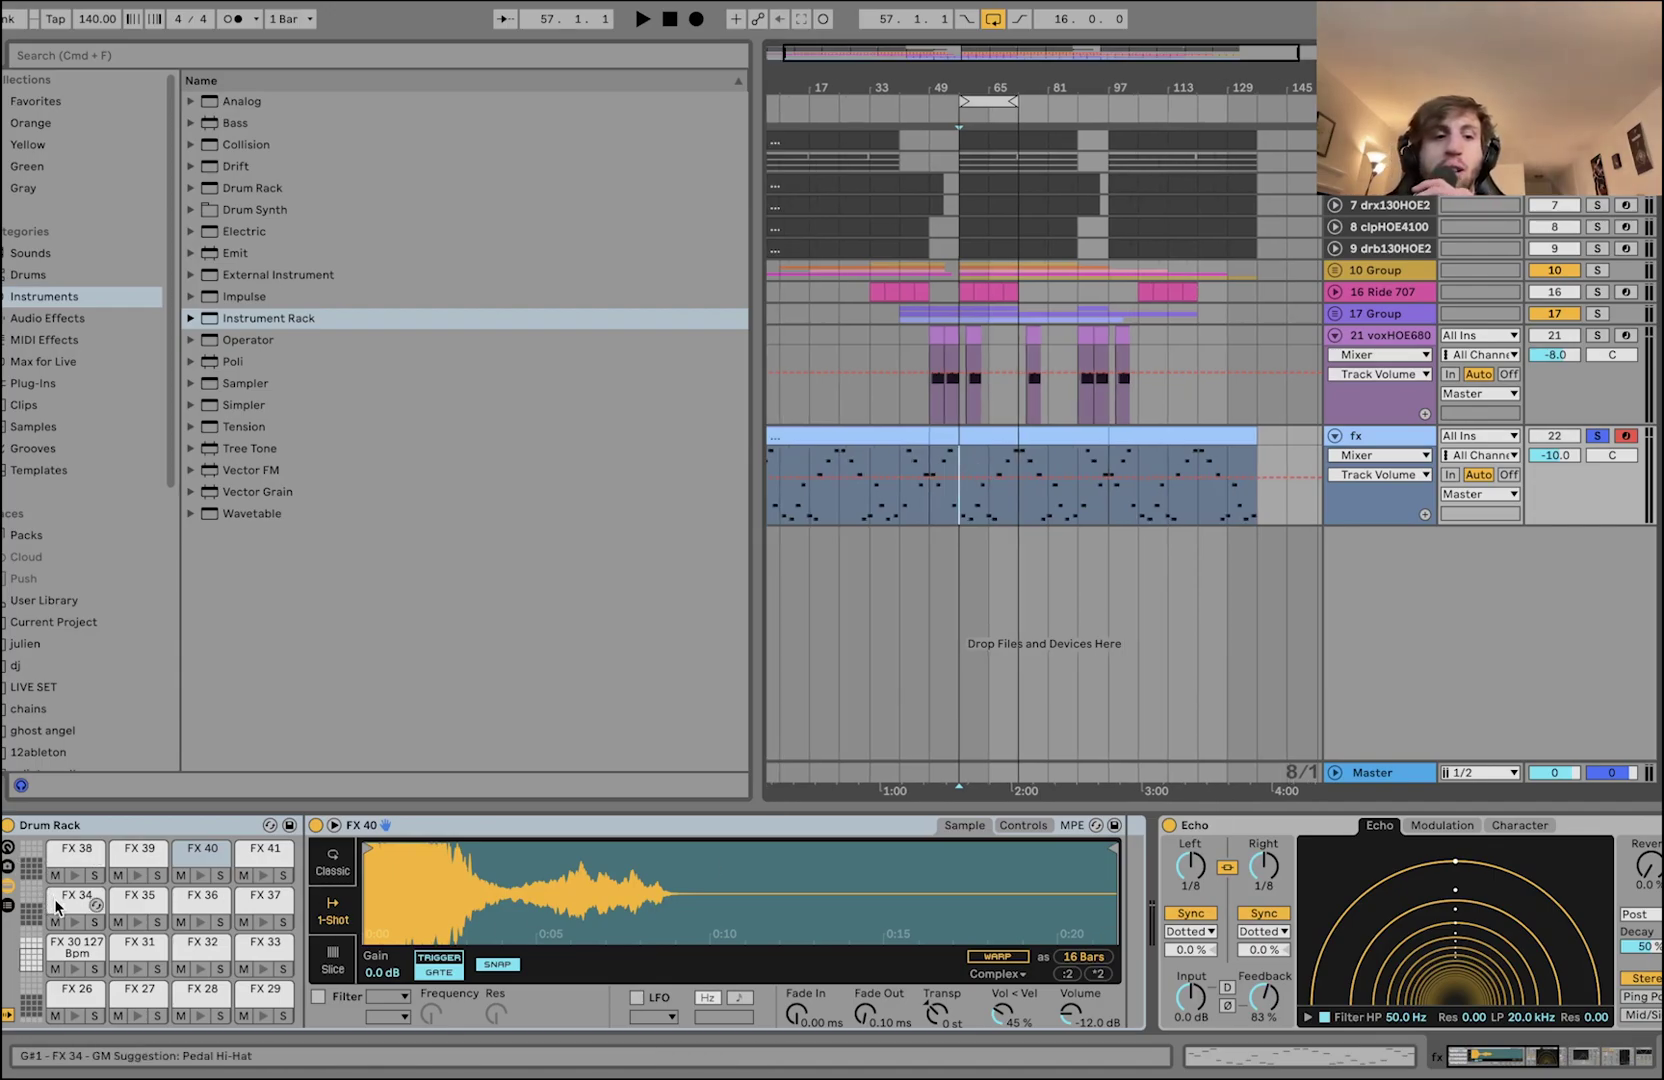
pyautogui.scroll(-8, 36, 734)
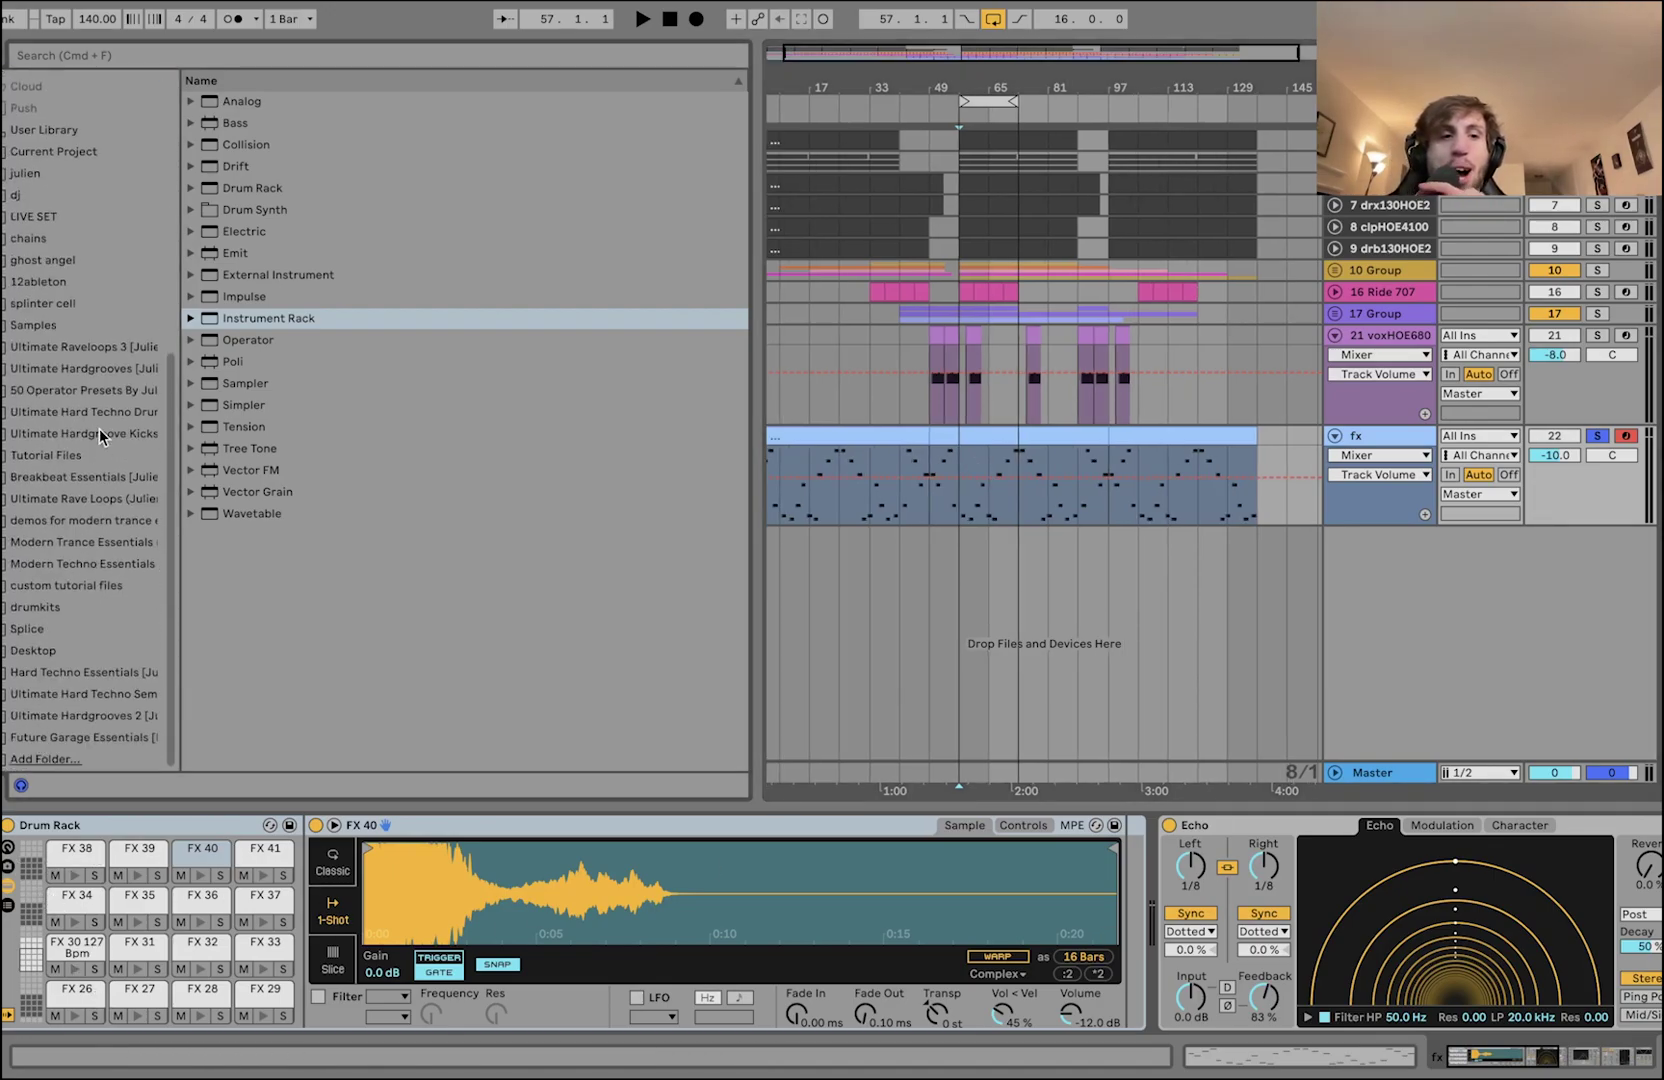
pyautogui.click(53, 324)
pyautogui.click(67, 434)
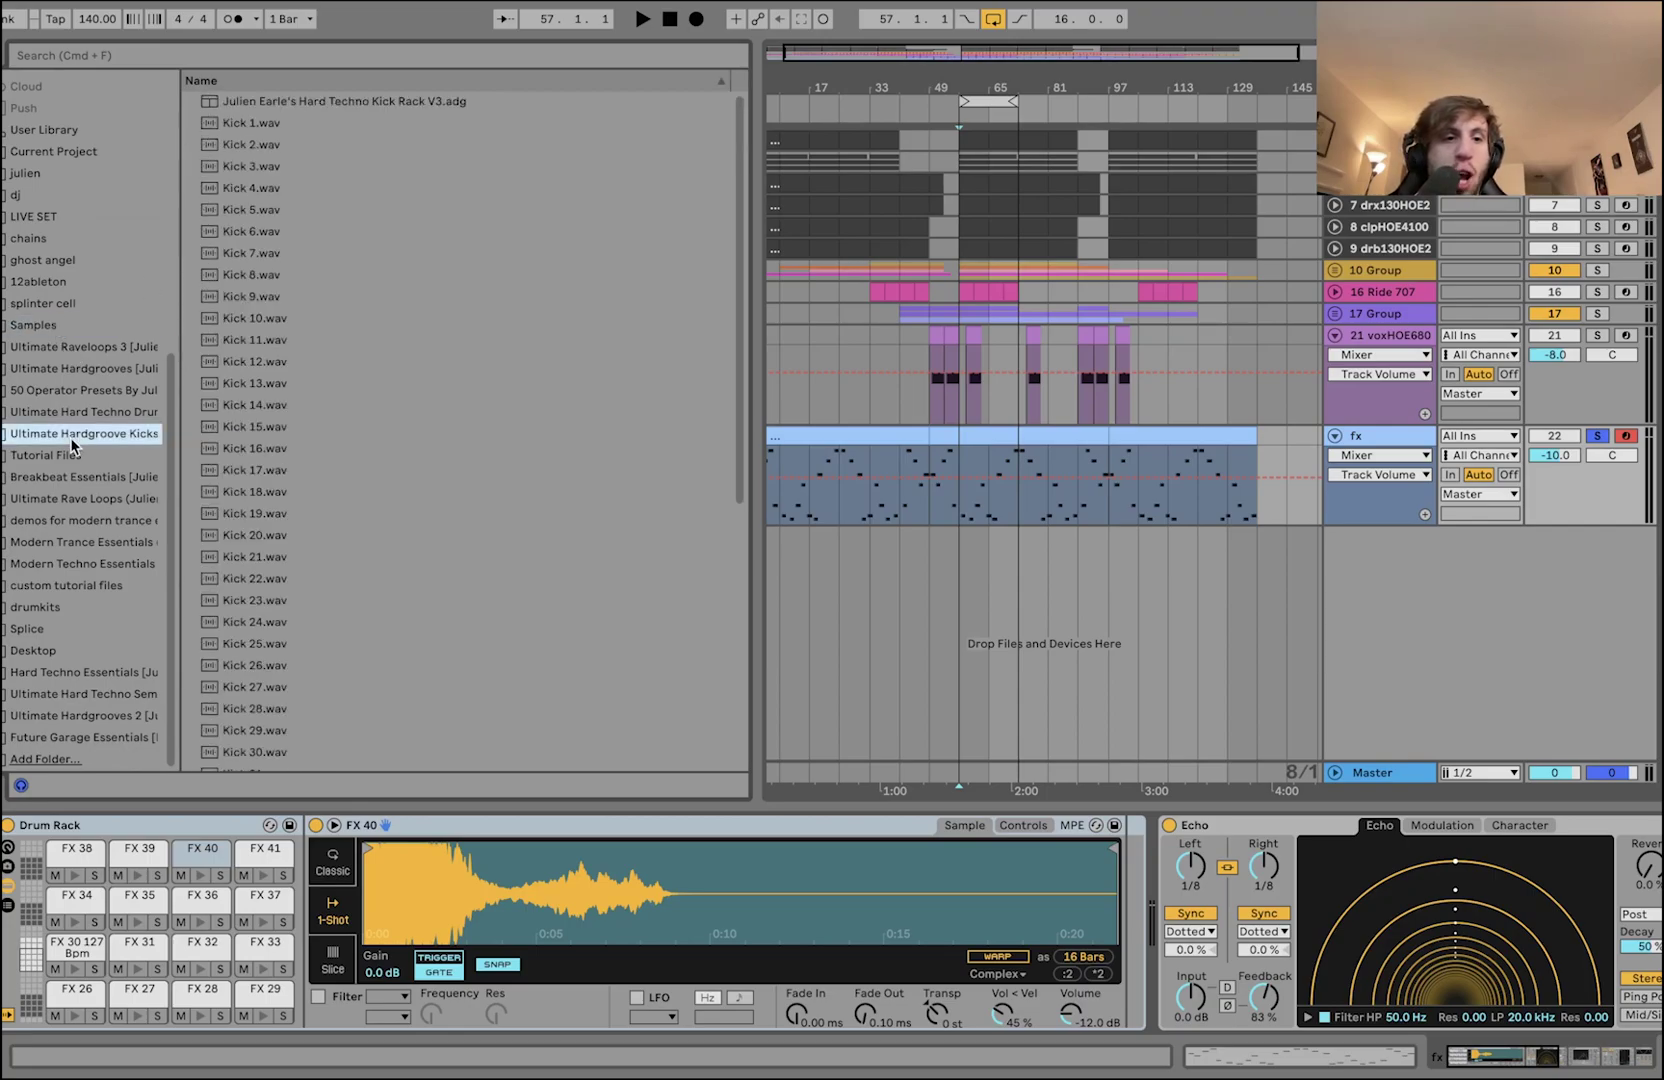
pyautogui.click(70, 456)
# - Play the soloed fx track from bar 57, bar 60 and bar 61, then stop playback
pyautogui.scroll(5, 996, 451)
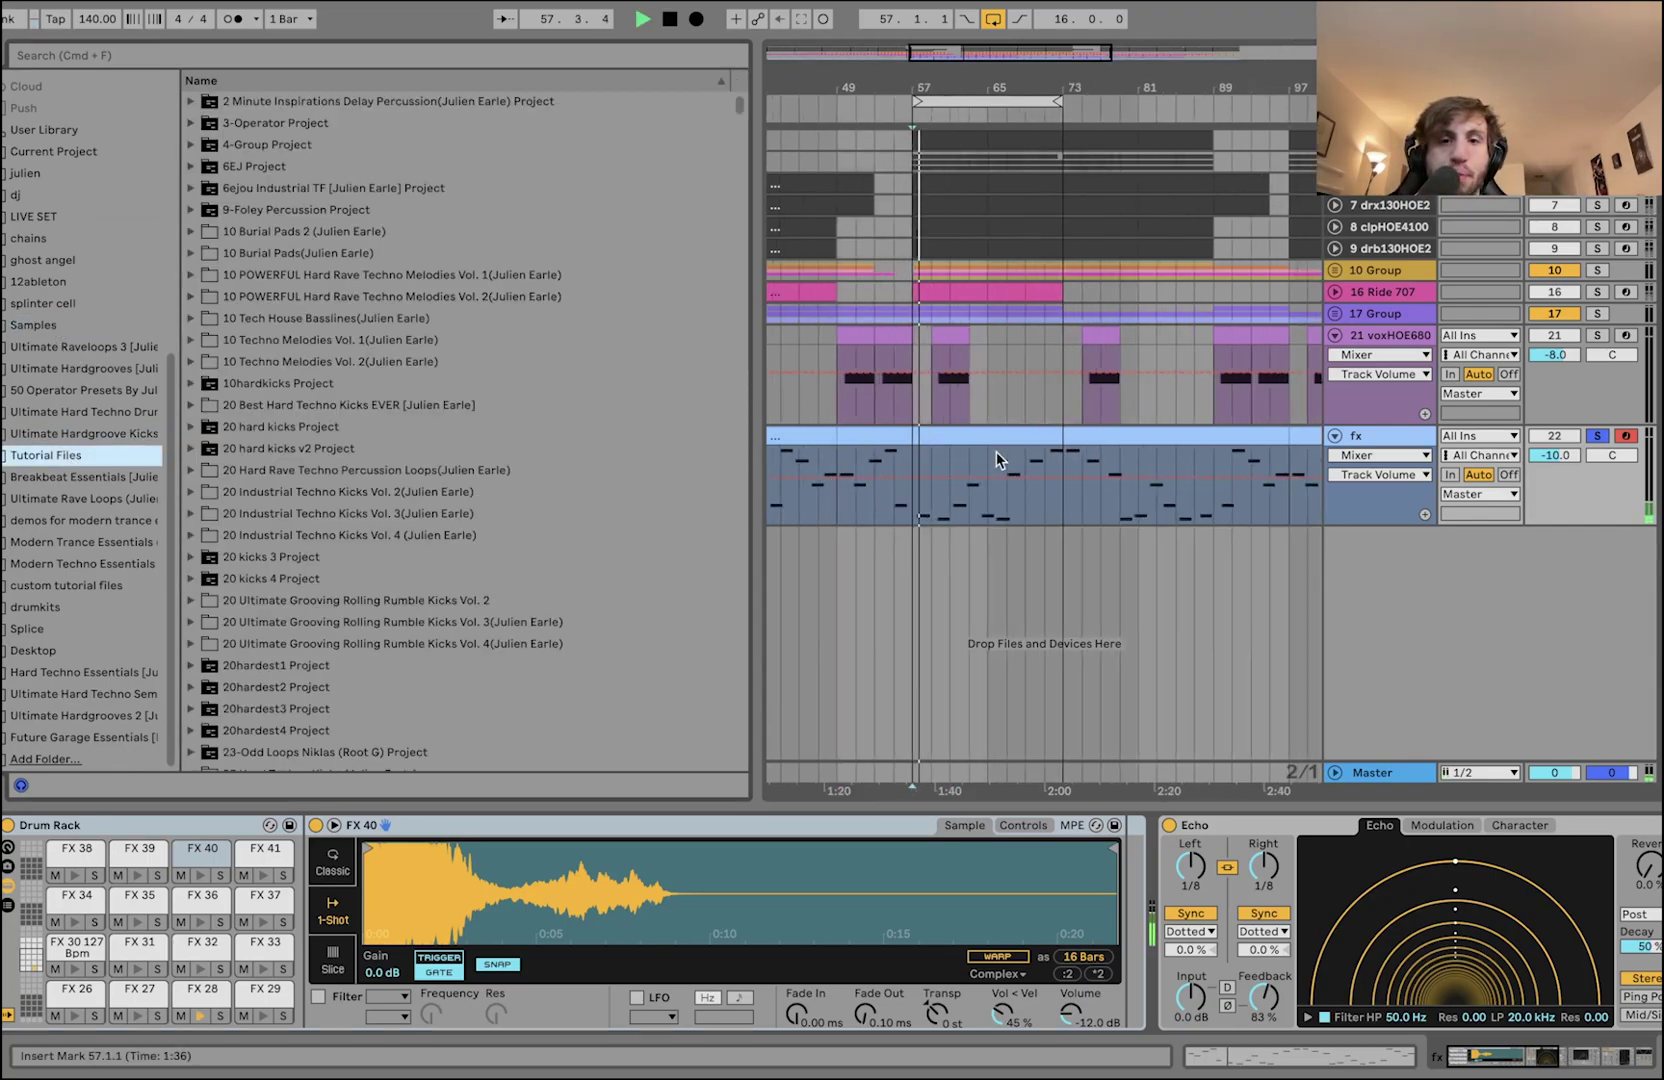
pyautogui.click(881, 508)
pyautogui.press('space')
pyautogui.press('space')
pyautogui.scroll(5, 879, 506)
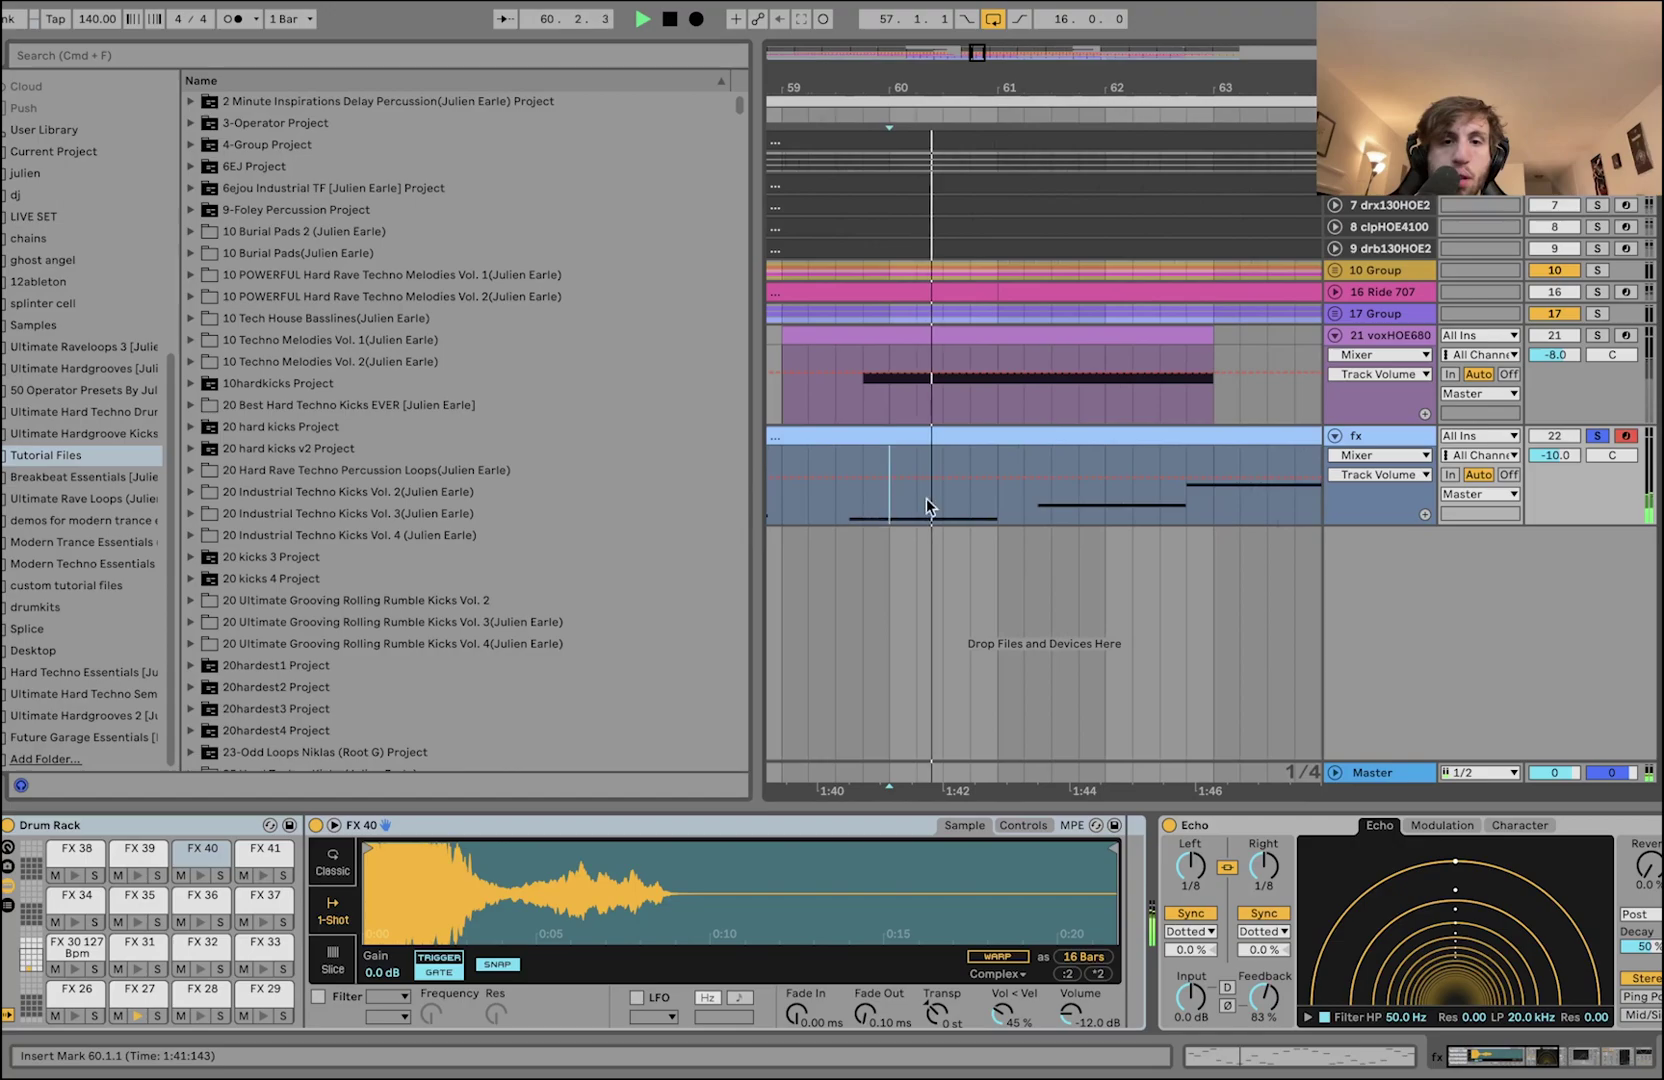
pyautogui.click(1030, 507)
pyautogui.scroll(-5, 1030, 507)
pyautogui.press('space')
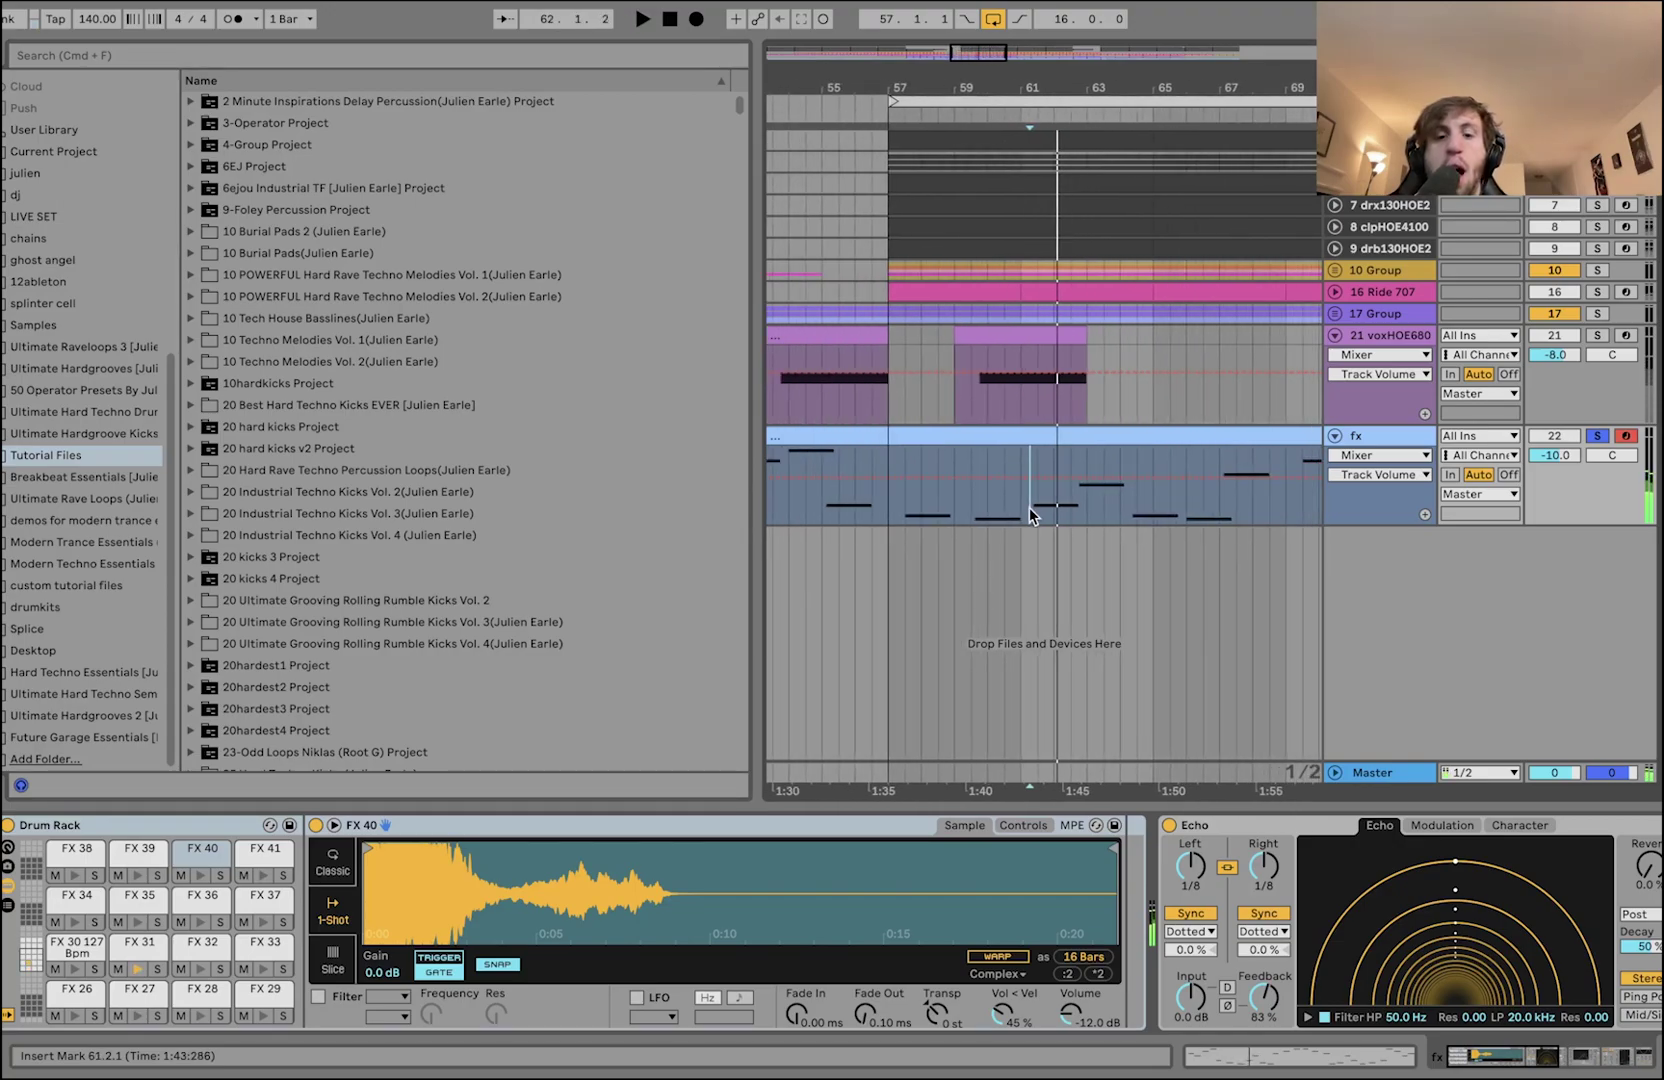
# - Inspect the FX 40 sample and select the fx clip spanning bars 49 to 97
pyautogui.click(558, 905)
pyautogui.hscroll(2, 558, 905)
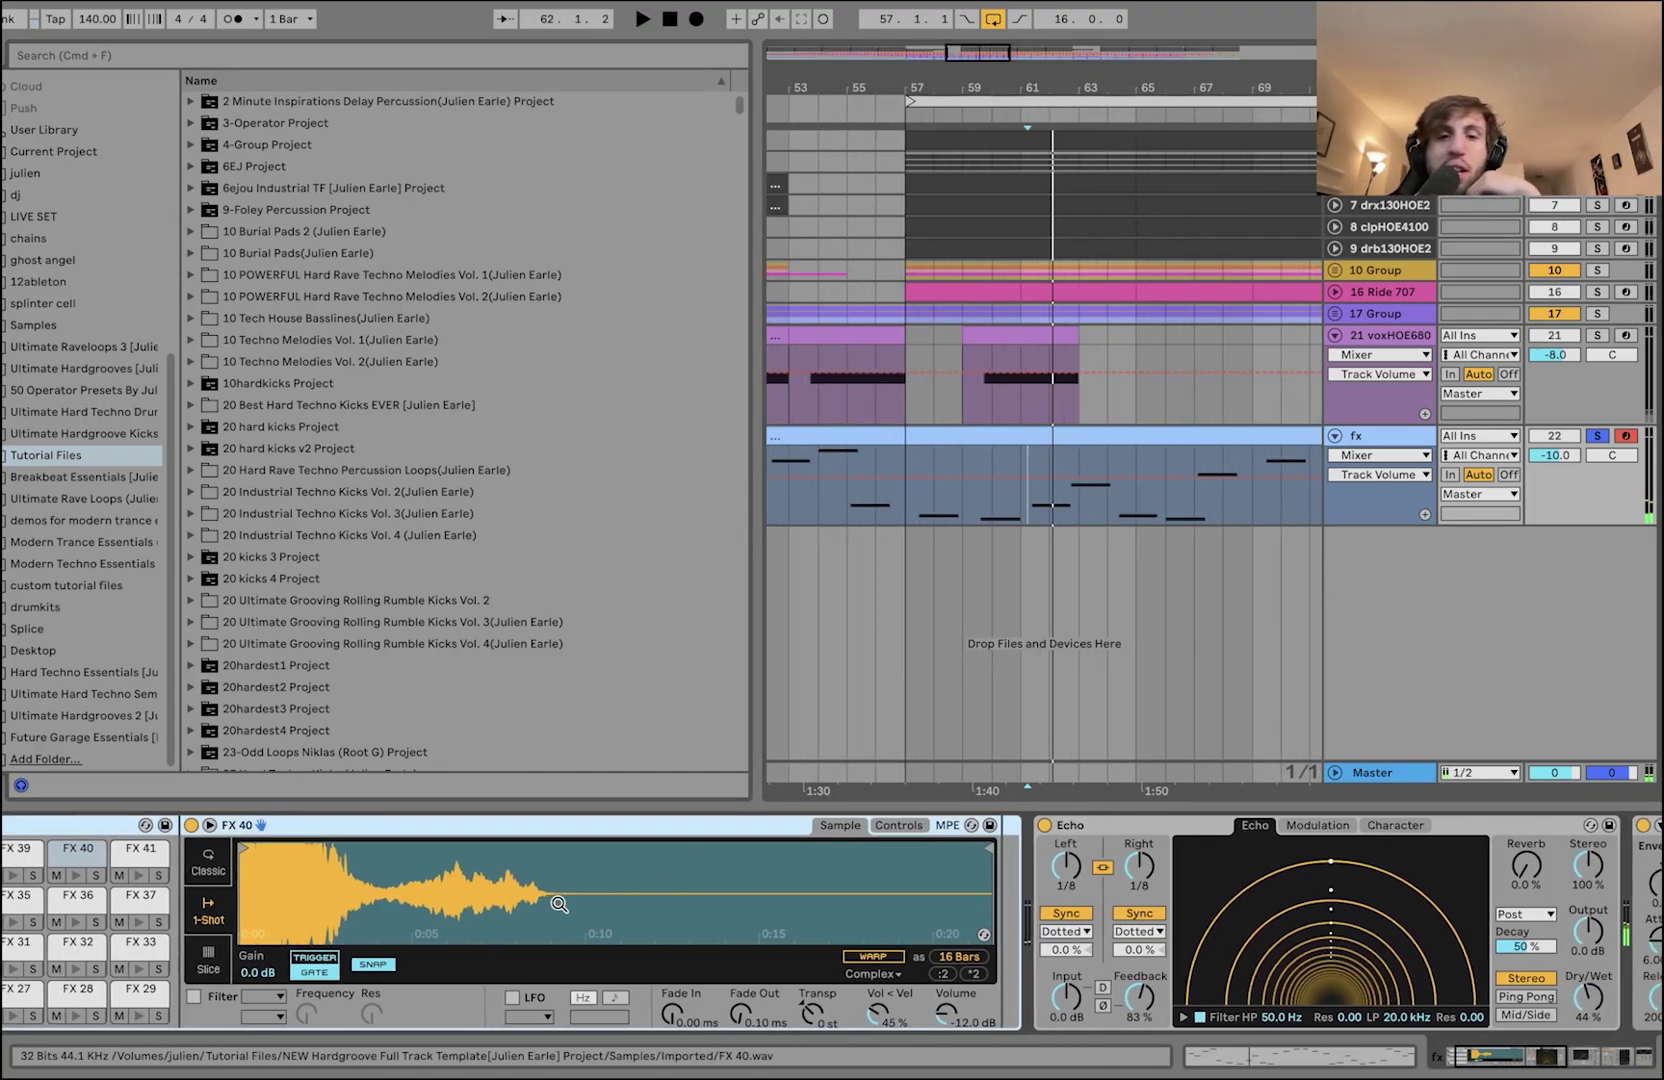
pyautogui.scroll(-6, 845, 465)
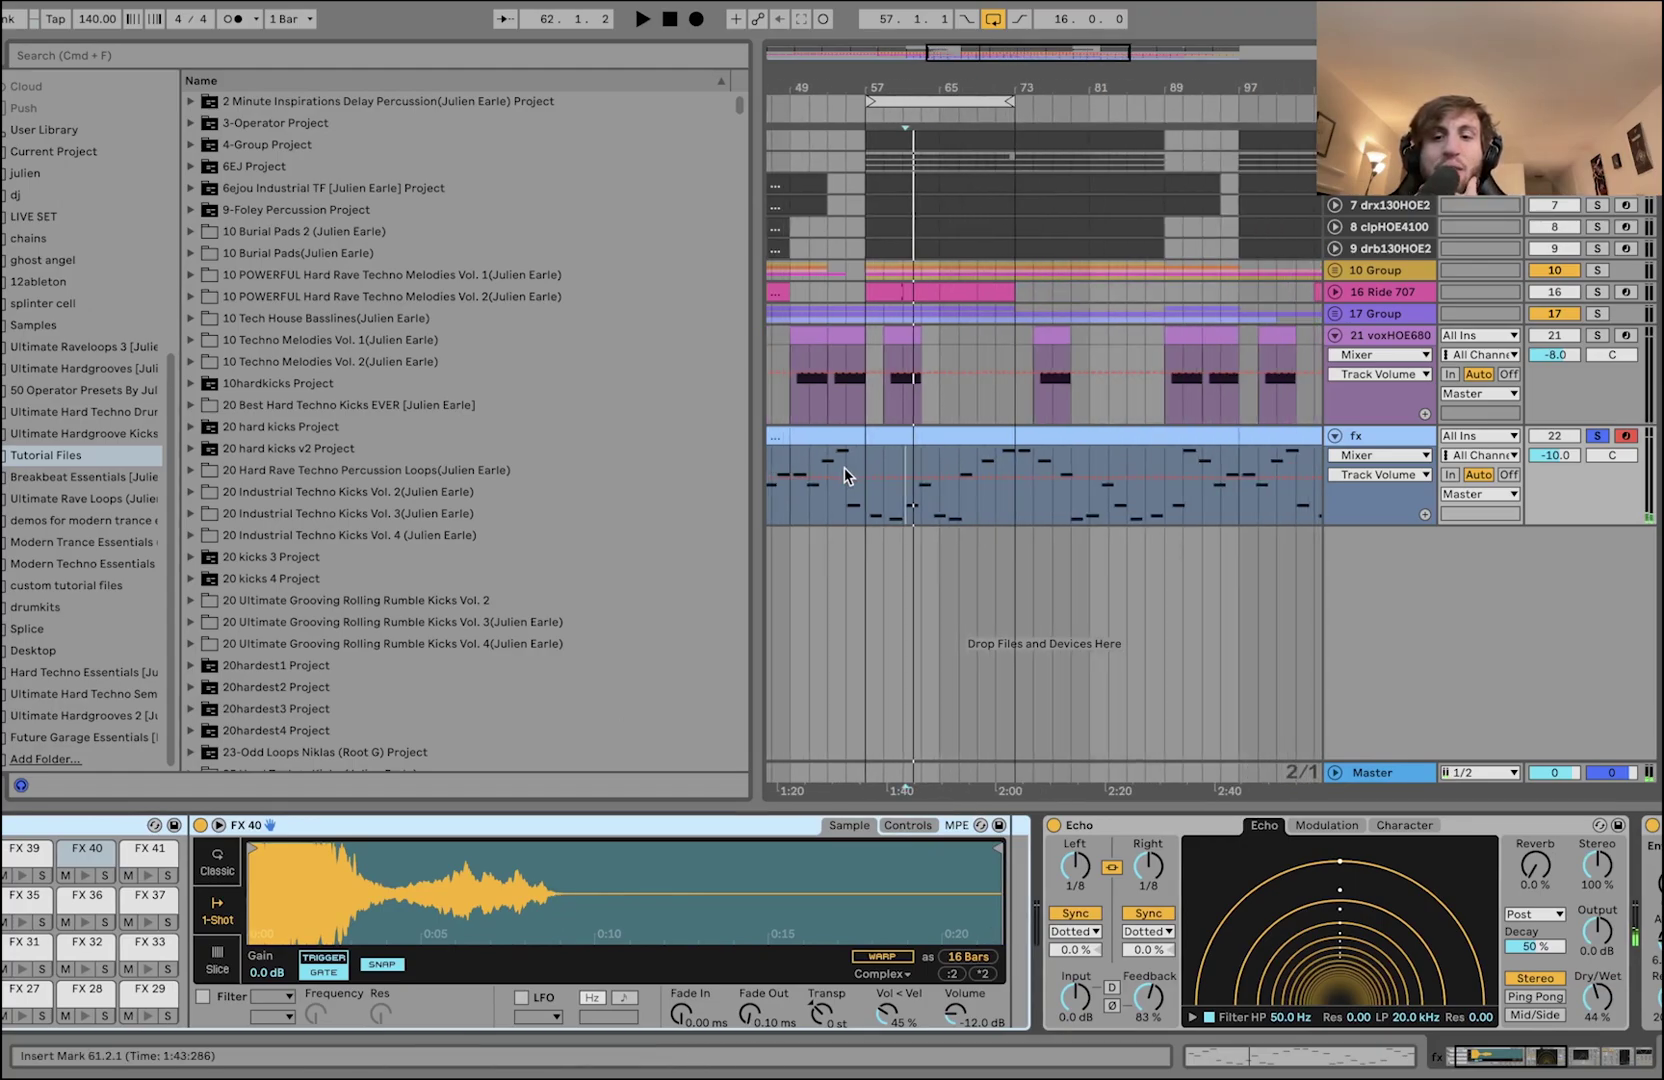
pyautogui.click(843, 432)
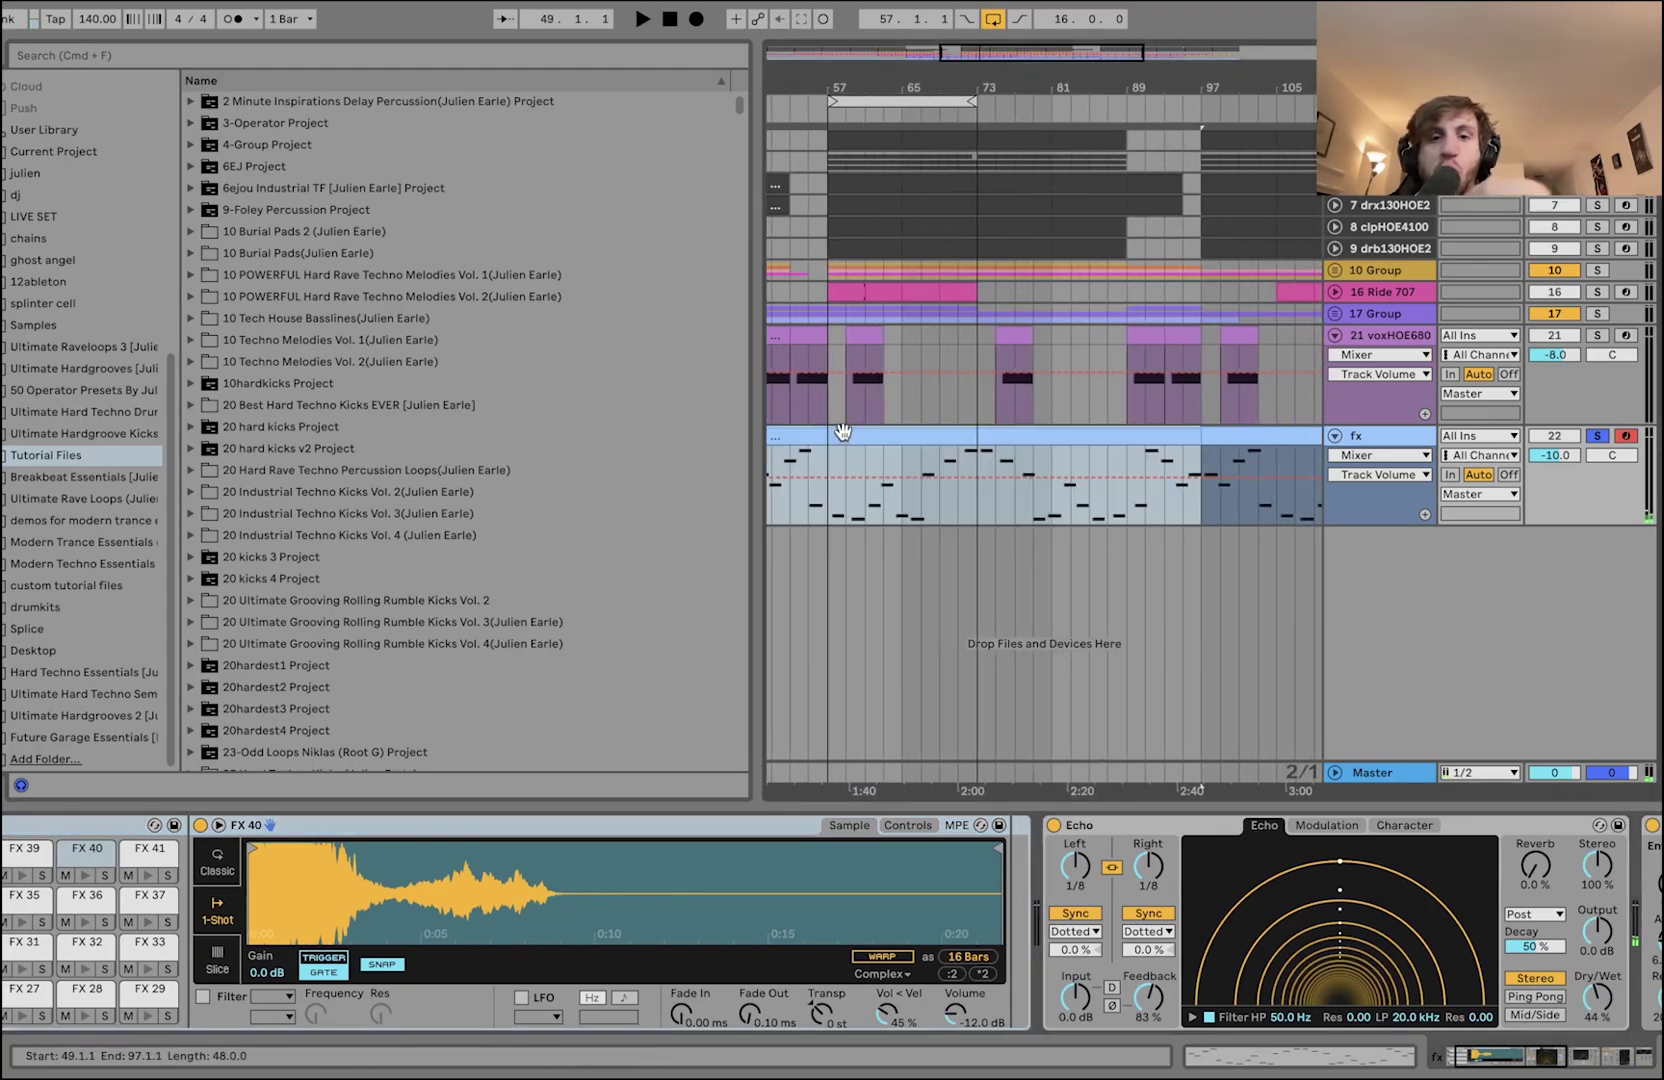
pyautogui.scroll(-4, 843, 432)
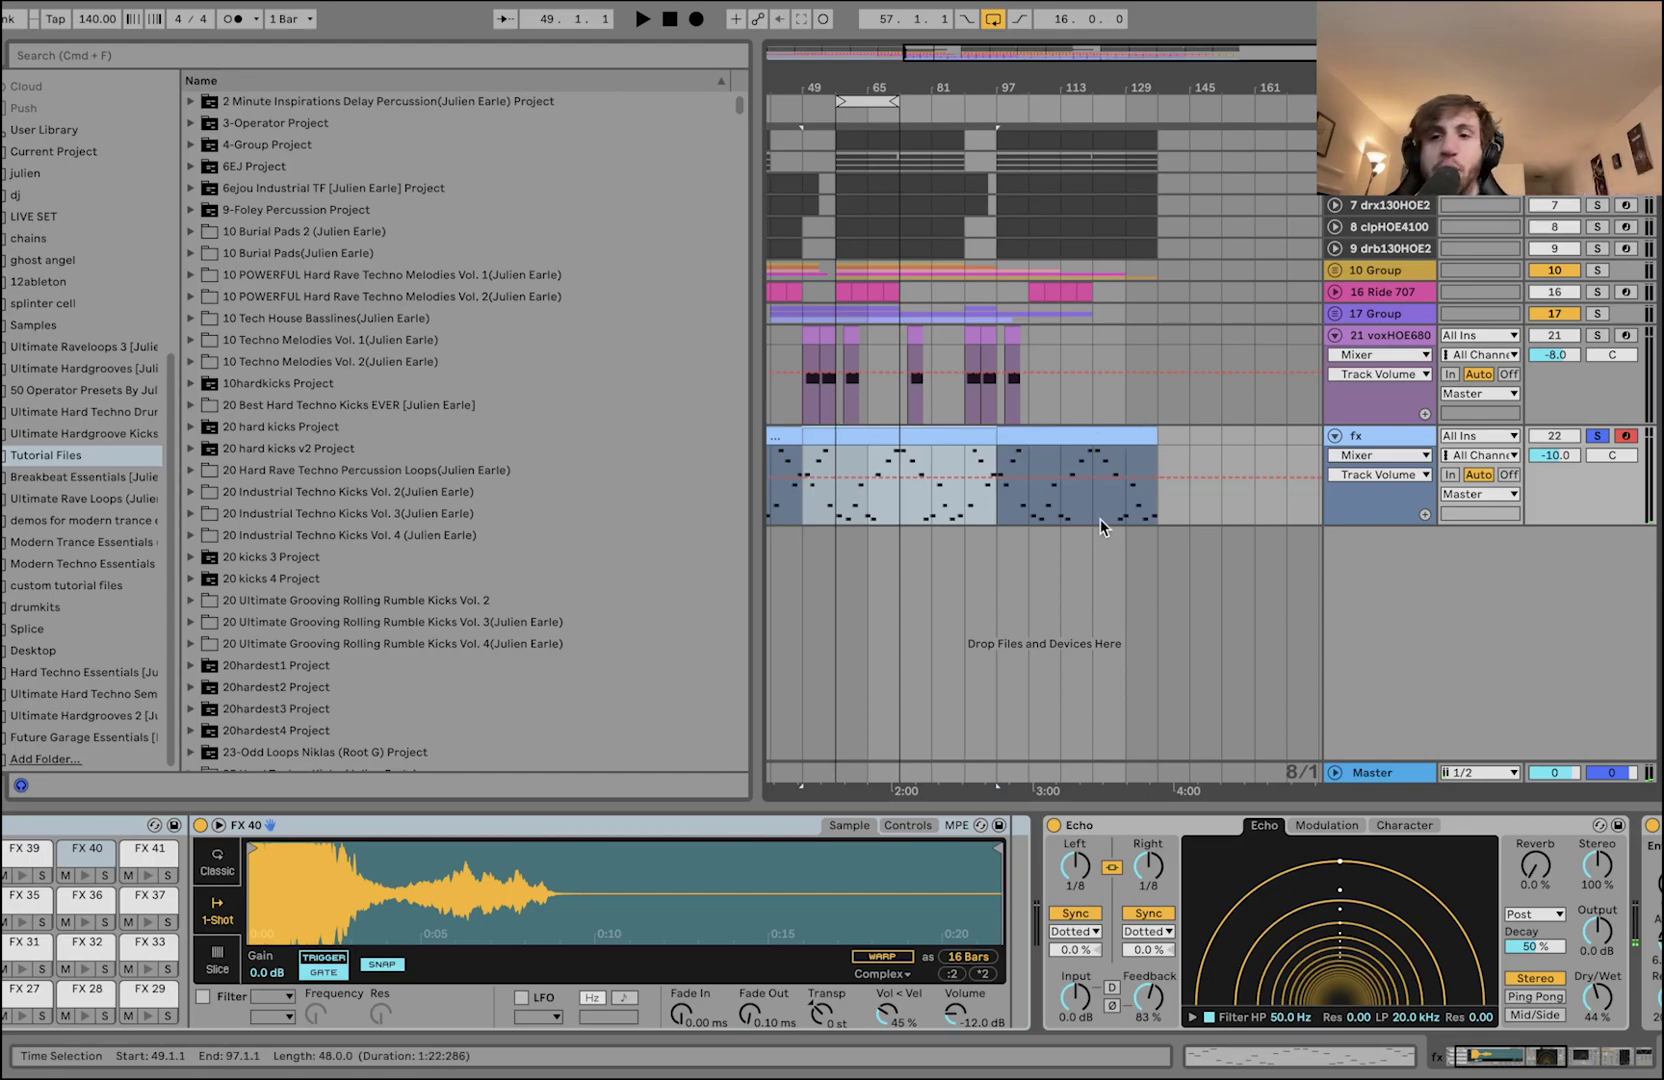
pyautogui.moveTo(1100, 519); pyautogui.dragTo(1269, 450)
# - Turn off the fx solo, solo the drum group, and play it from bars 49 and 57
pyautogui.click(1597, 435)
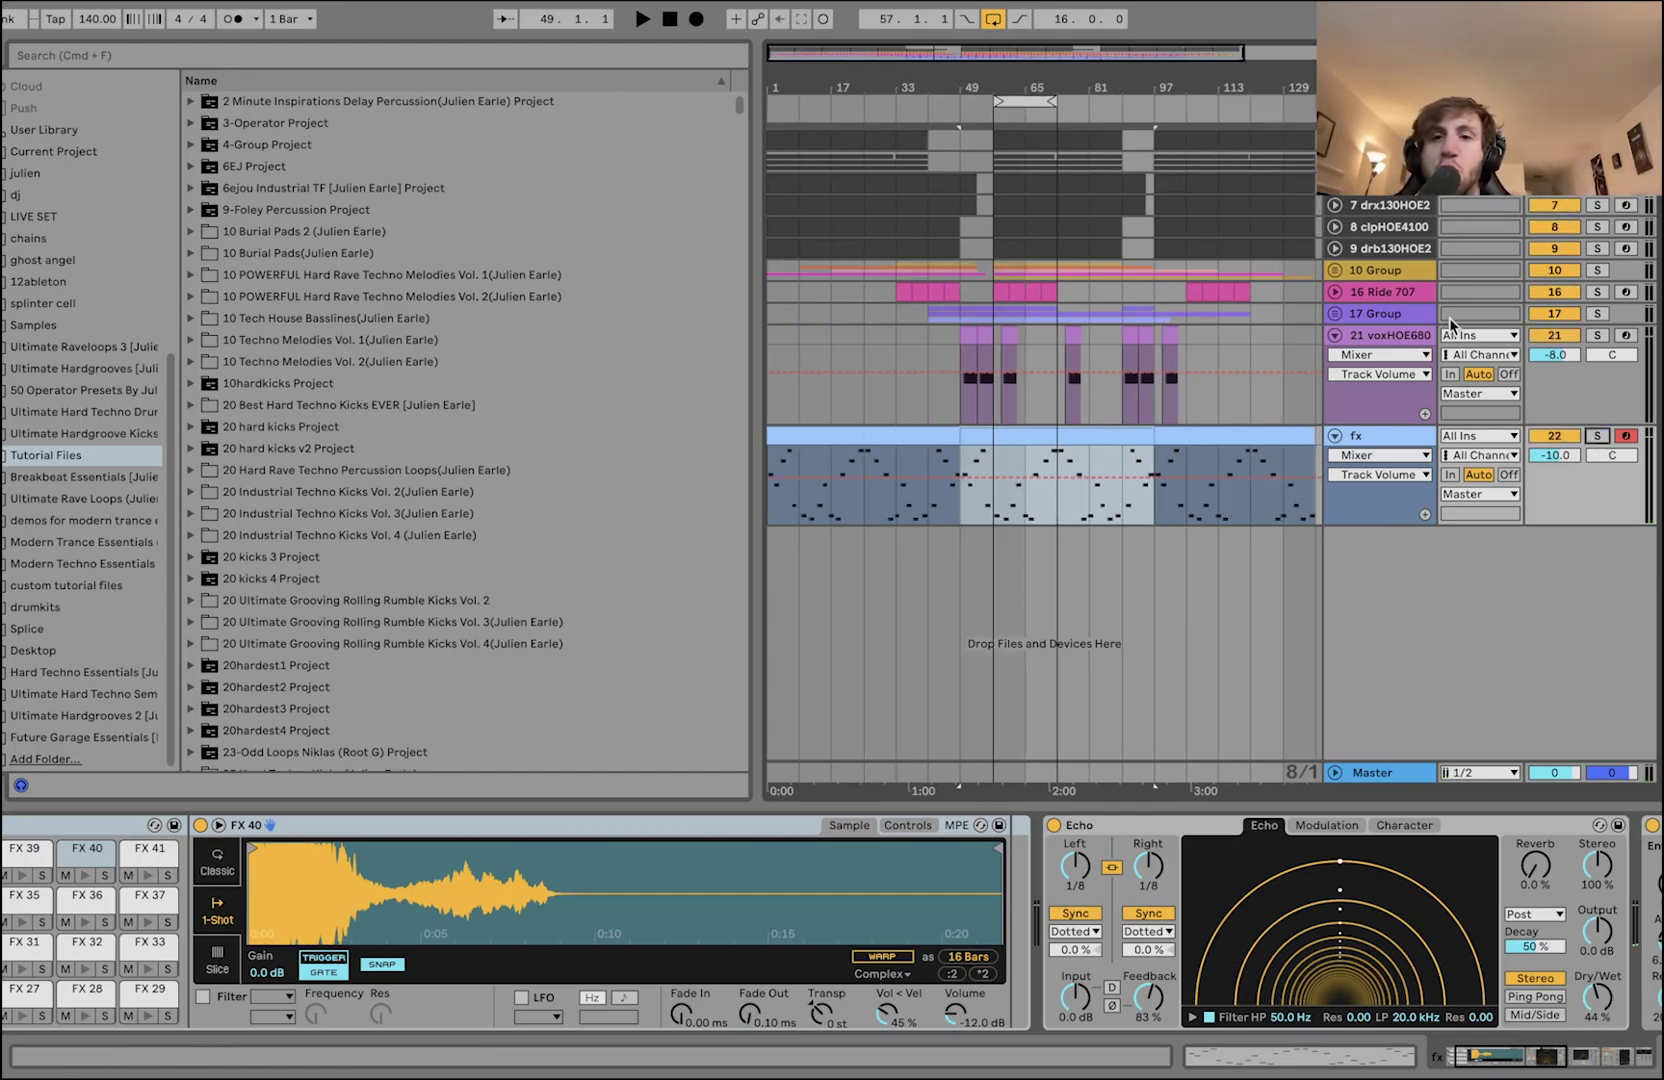
pyautogui.click(1396, 272)
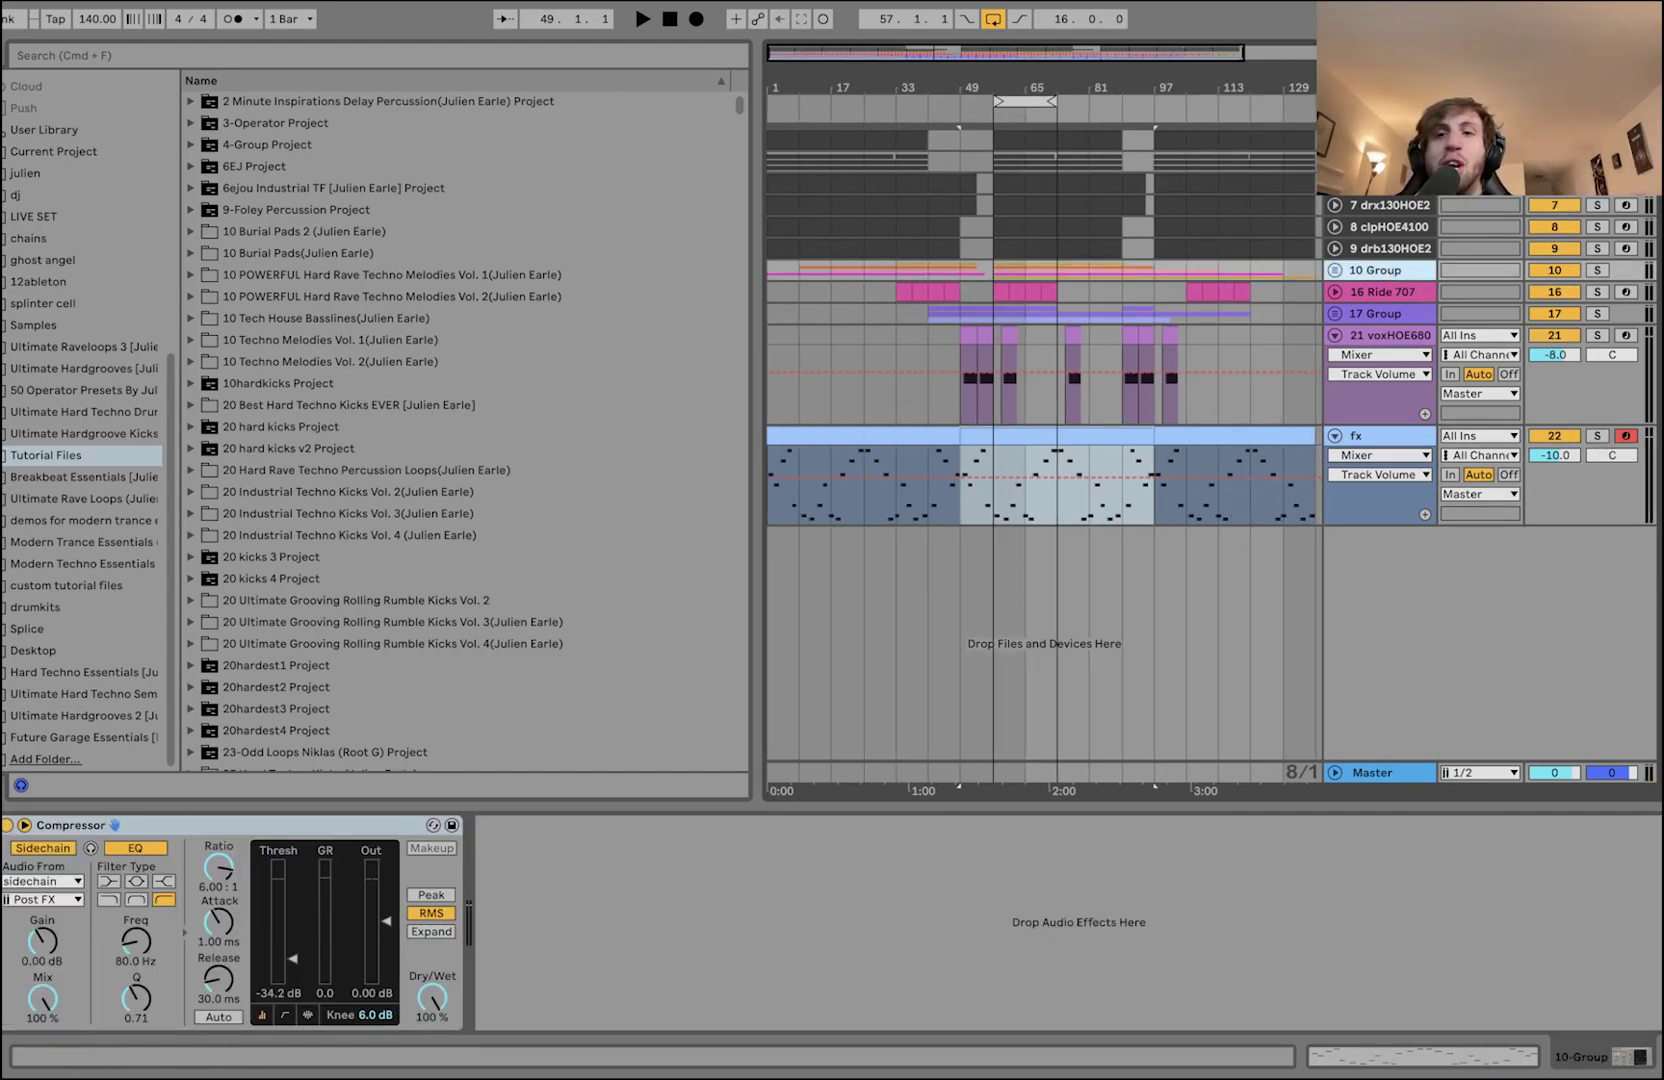
pyautogui.keyDown('shift'); pyautogui.click(1385, 162); pyautogui.keyUp('shift')
pyautogui.press('s')
pyautogui.press('space')
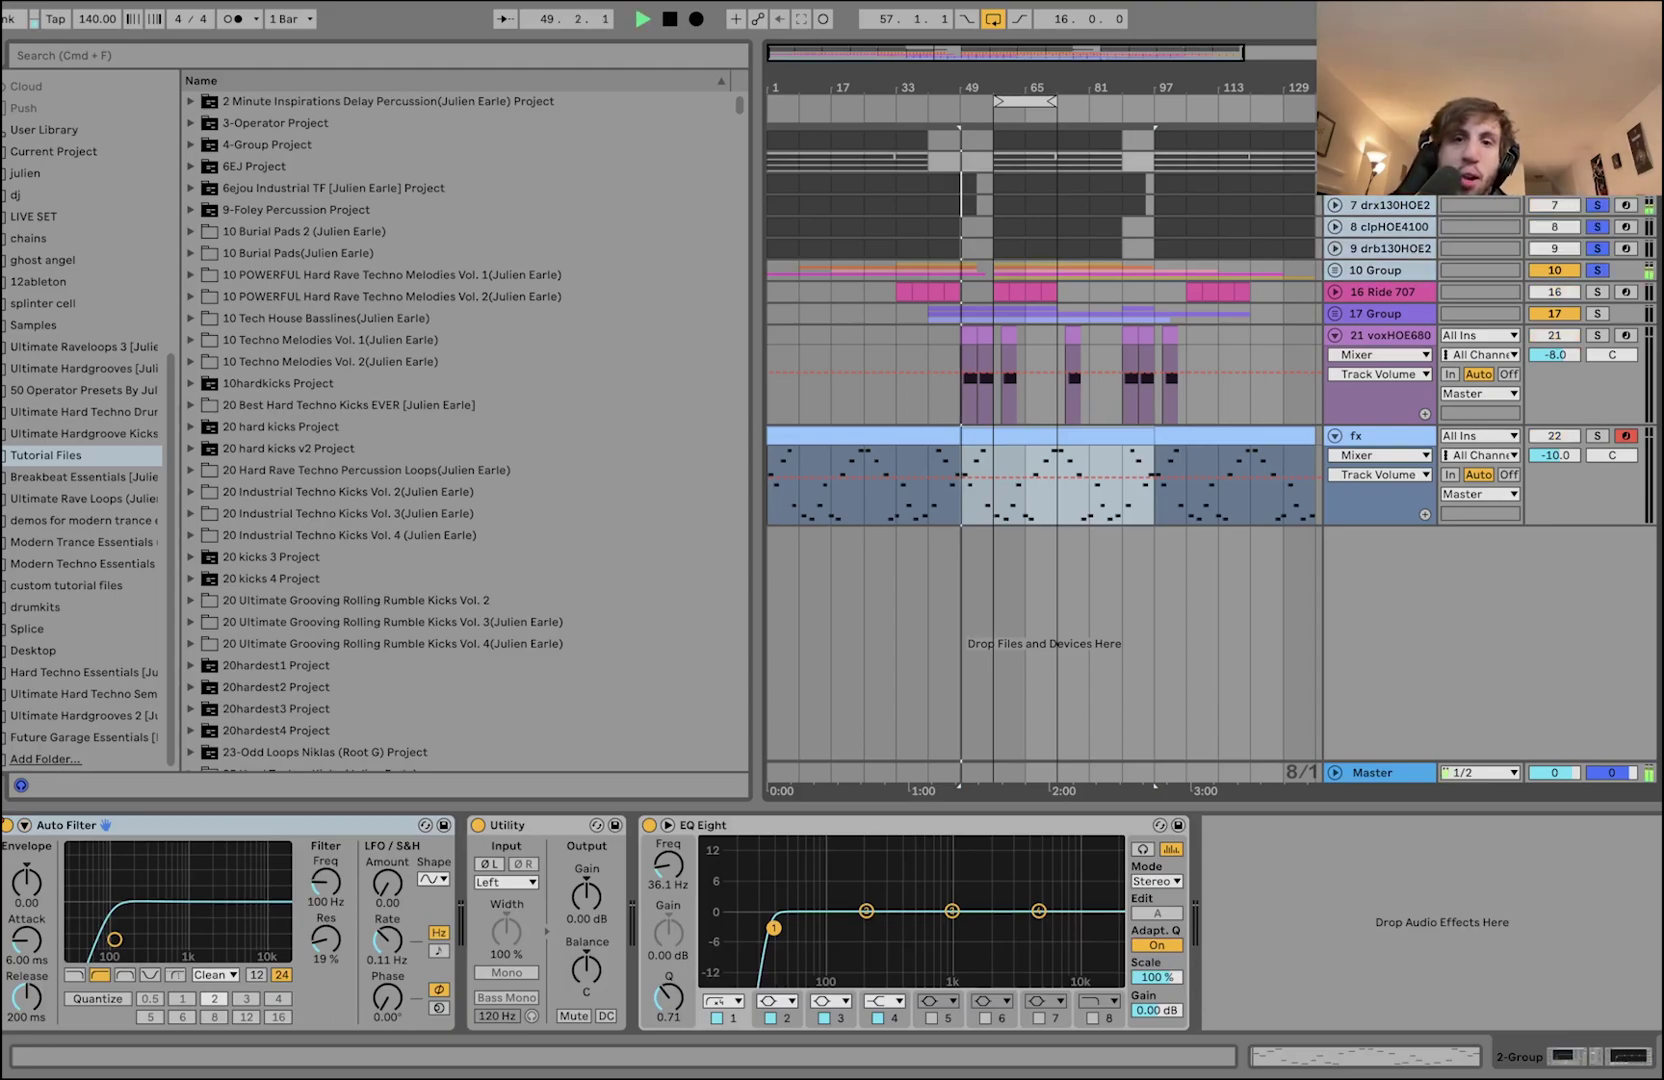
pyautogui.click(994, 160)
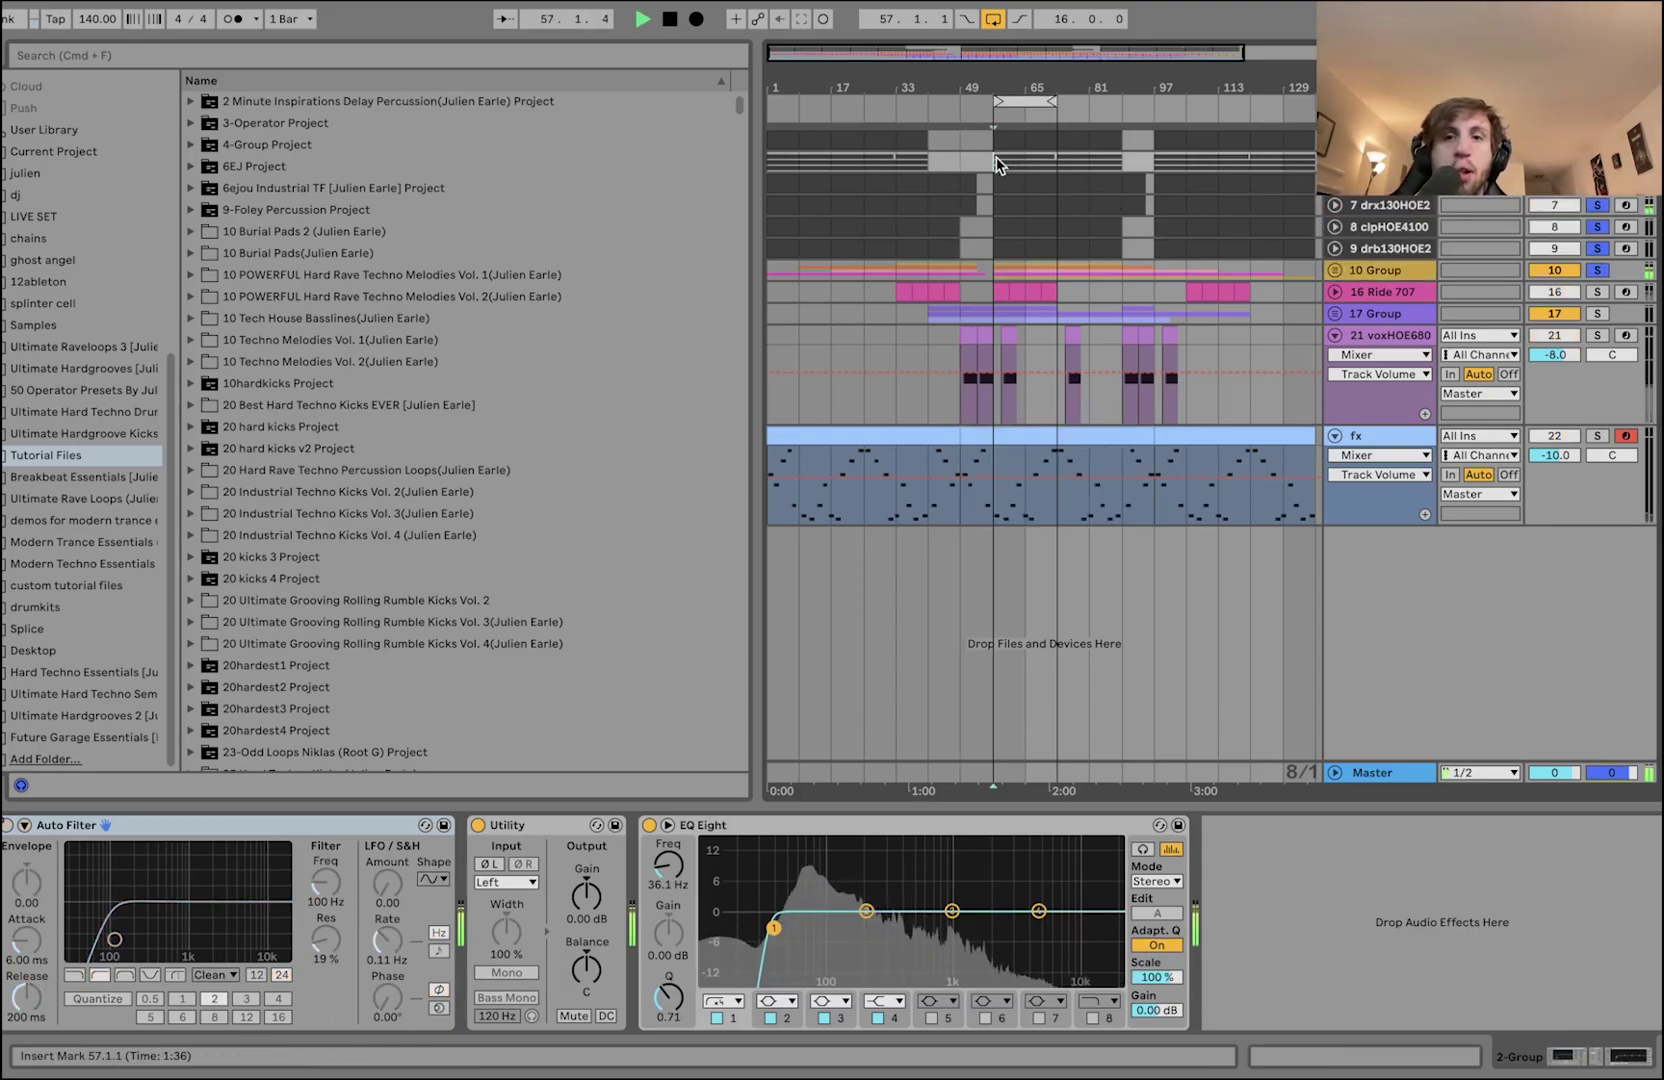
pyautogui.press('space')
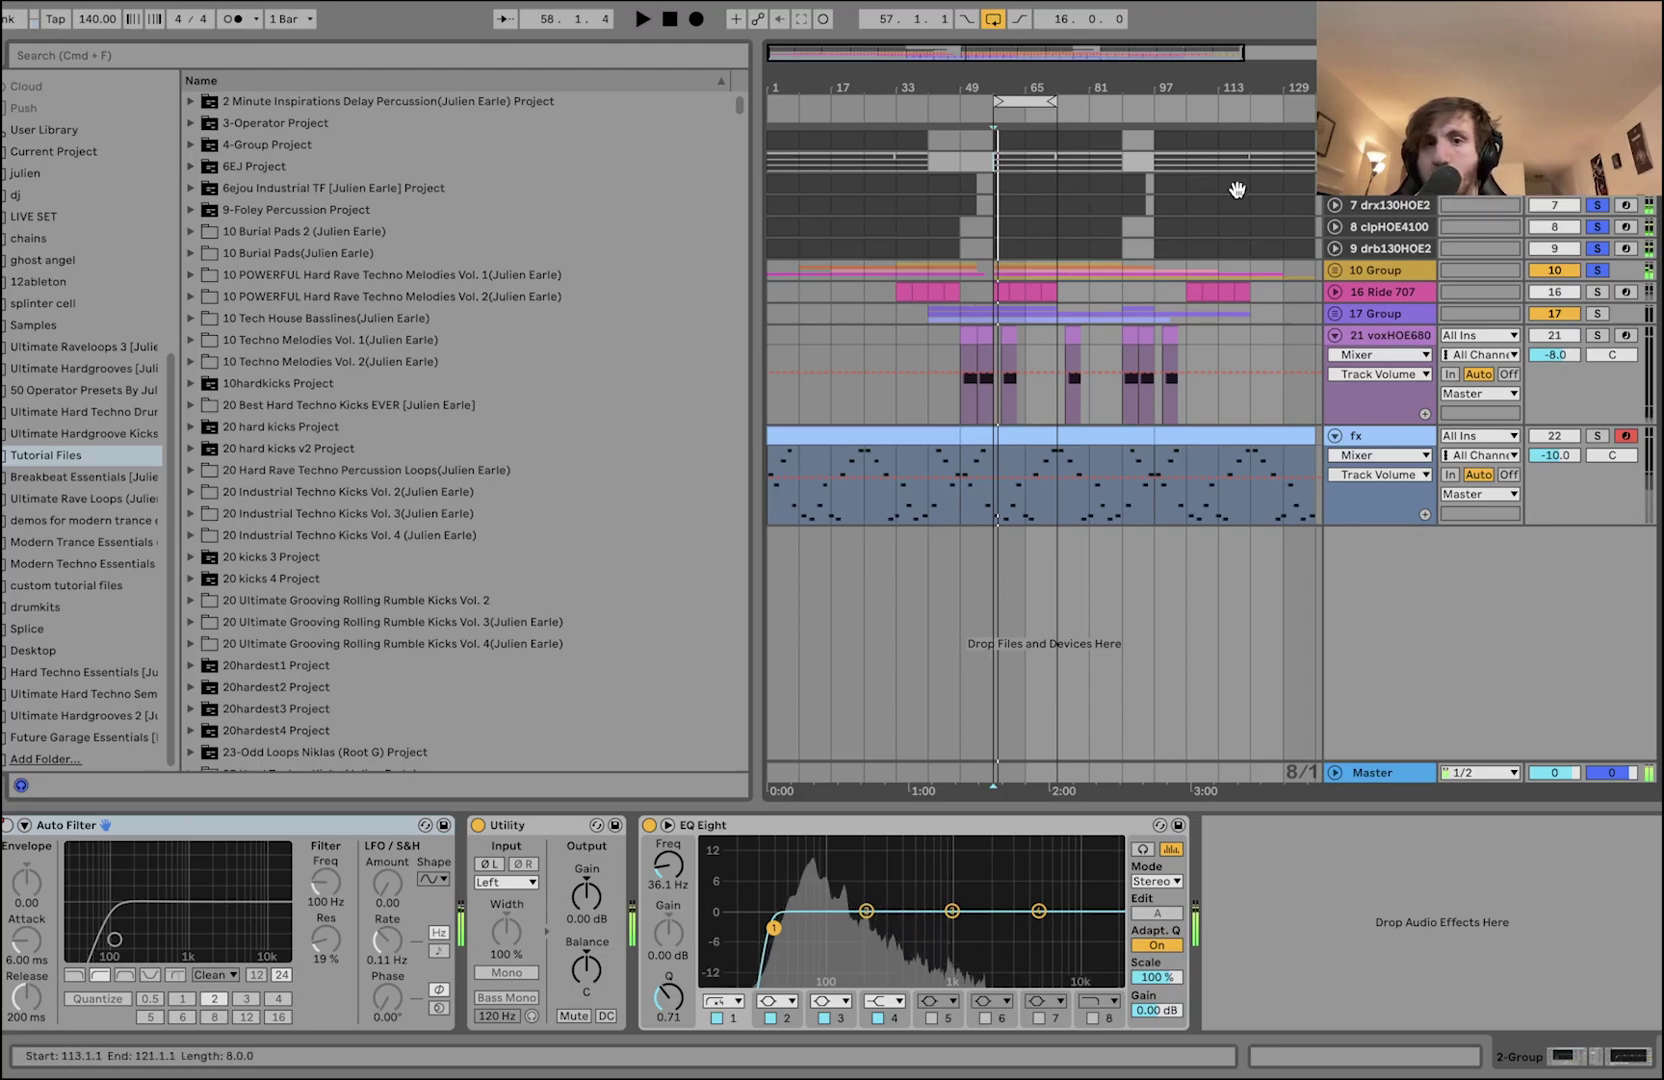
# - Add the fx track to the soloed drums and play them together from bar 57
pyautogui.click(1598, 436)
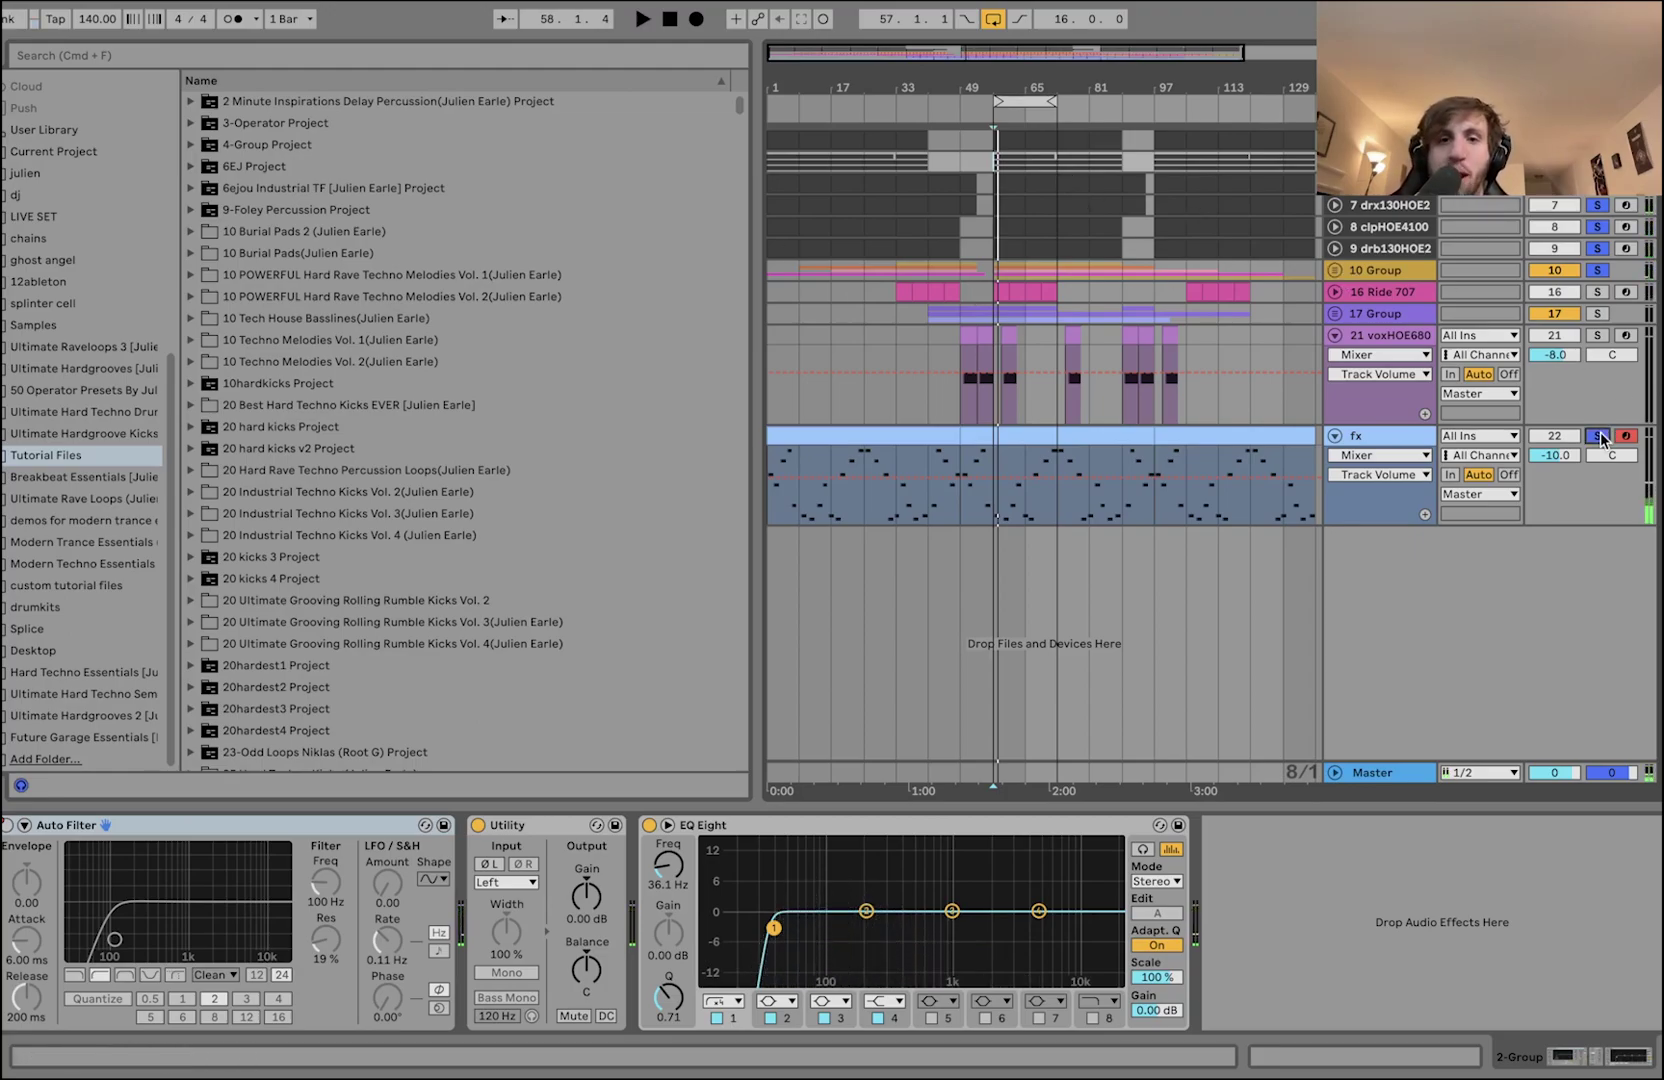
pyautogui.press('space')
pyautogui.scroll(3, 1024, 525)
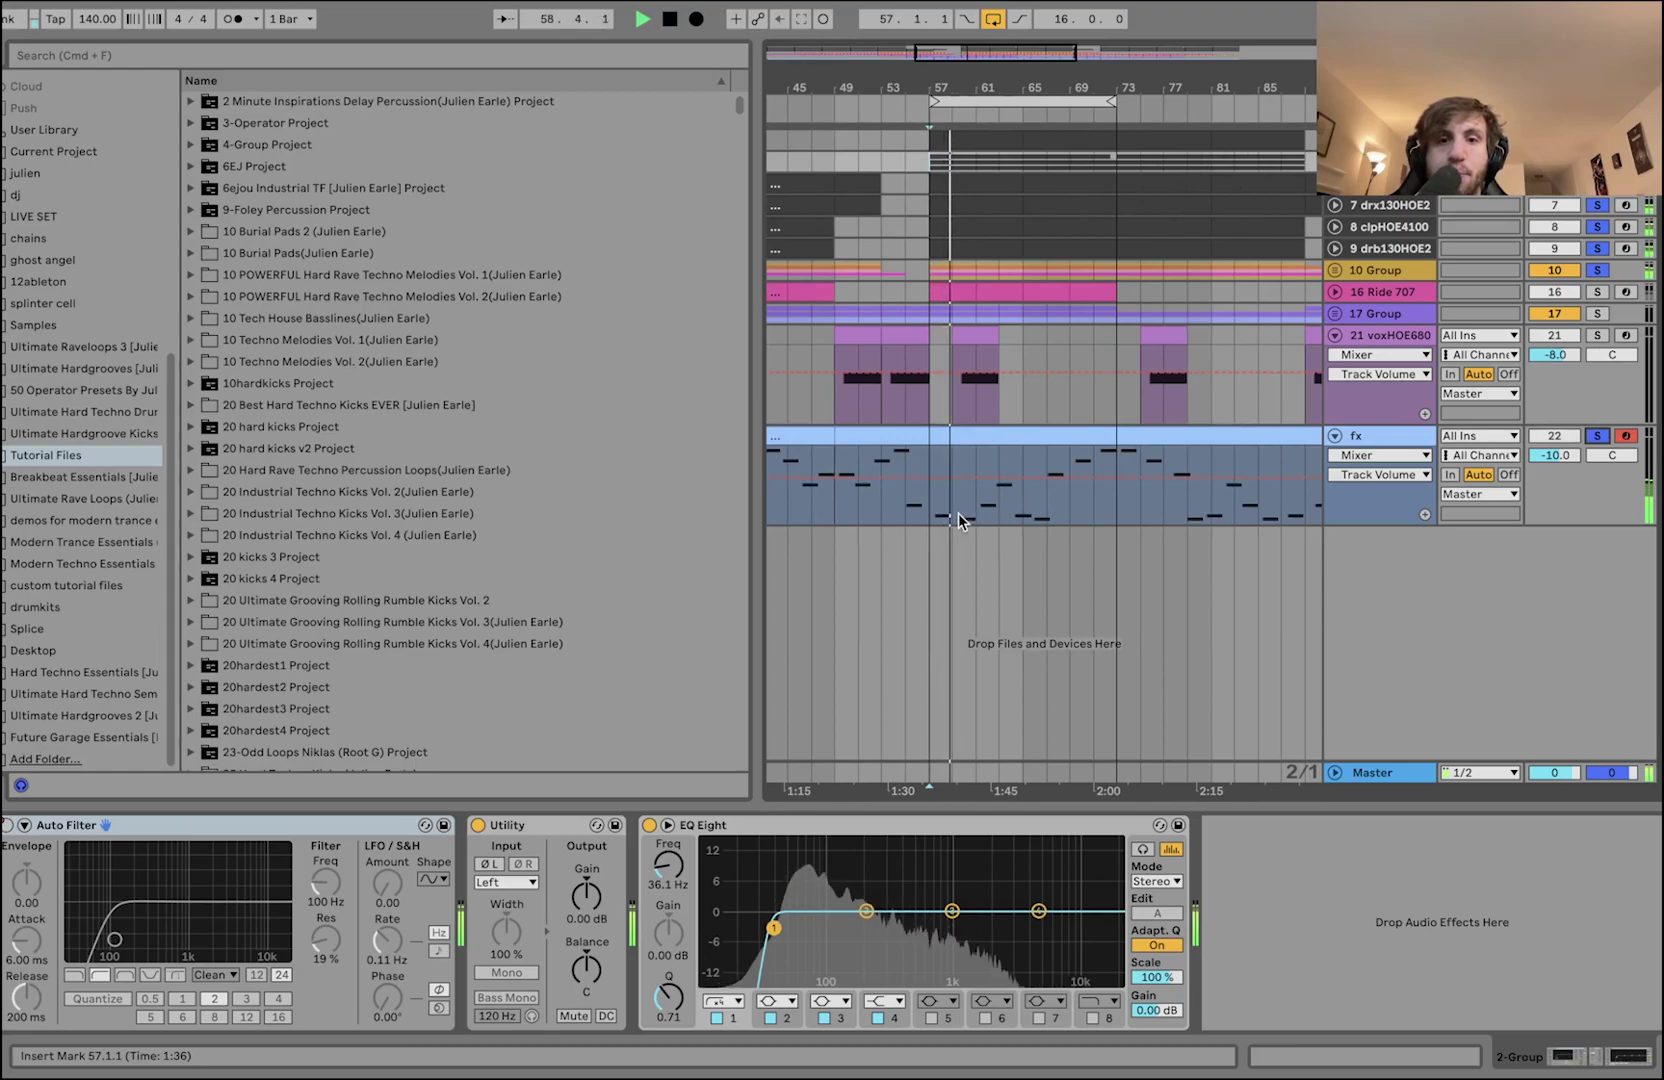
pyautogui.press('space')
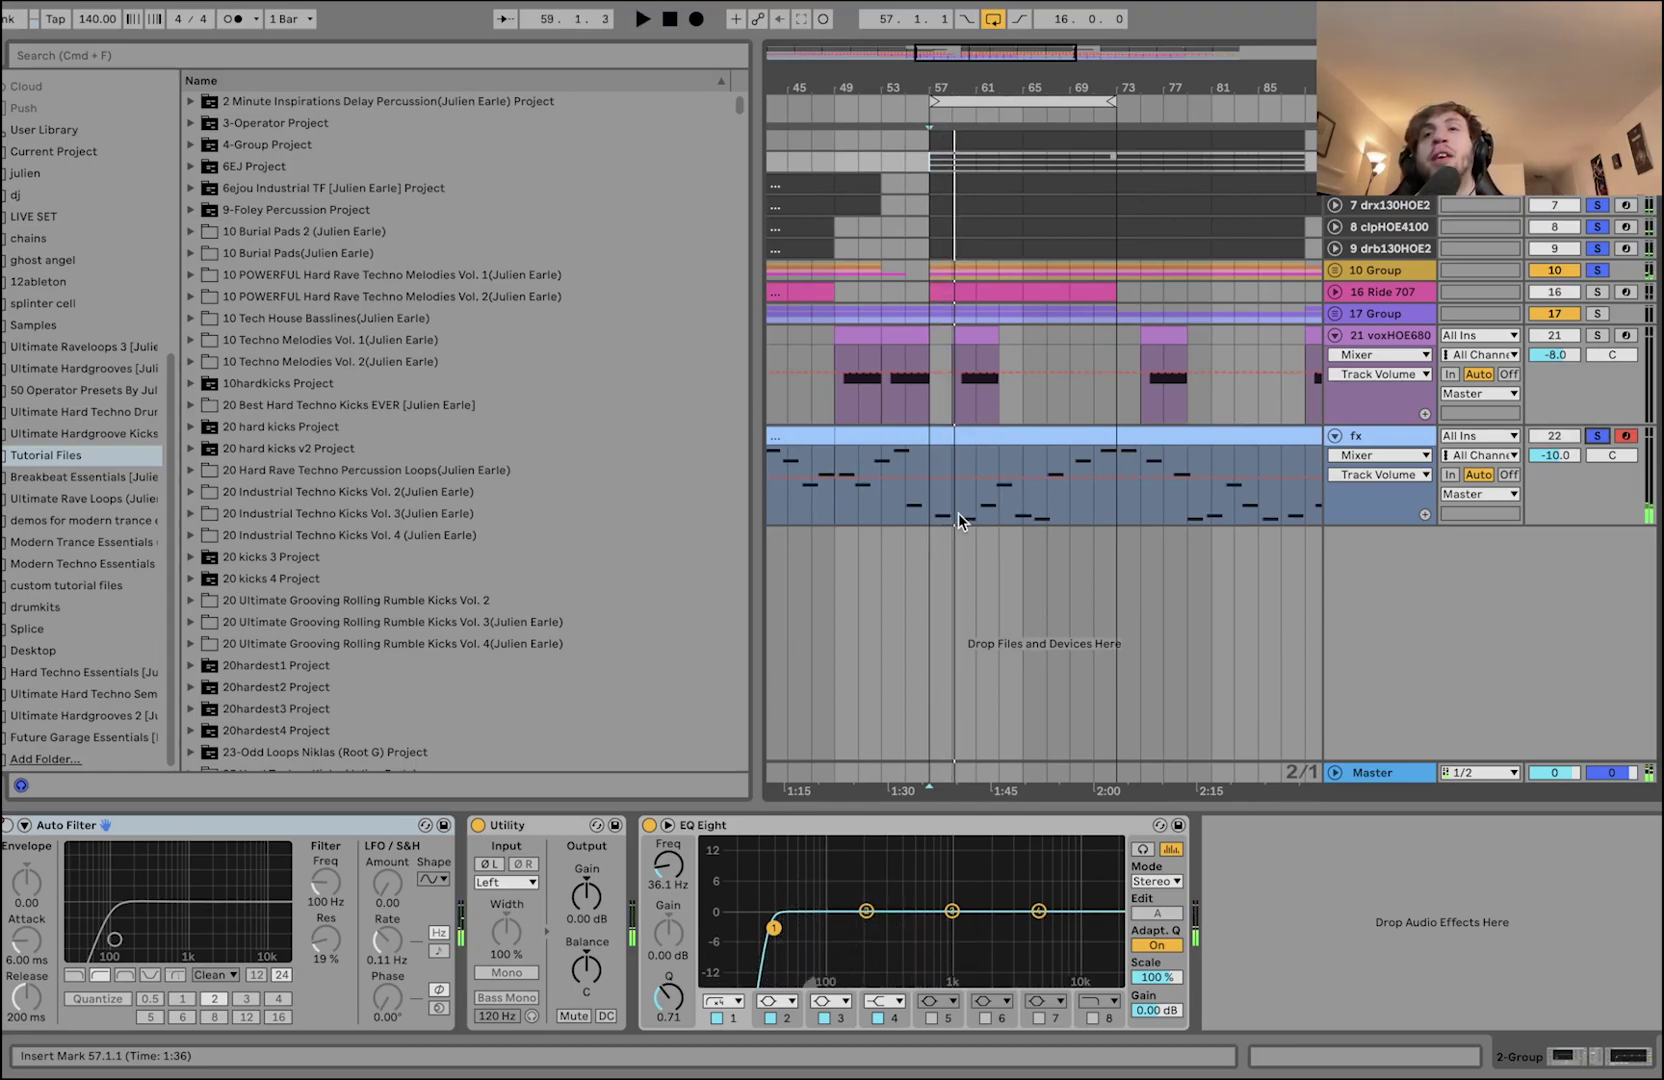
# - Solo the fx track alone and examine its device chain: Drum Rack, Echo, Auto Filter, sidechained Compressor and Auto Pan
pyautogui.click(1597, 434)
pyautogui.click(1597, 434)
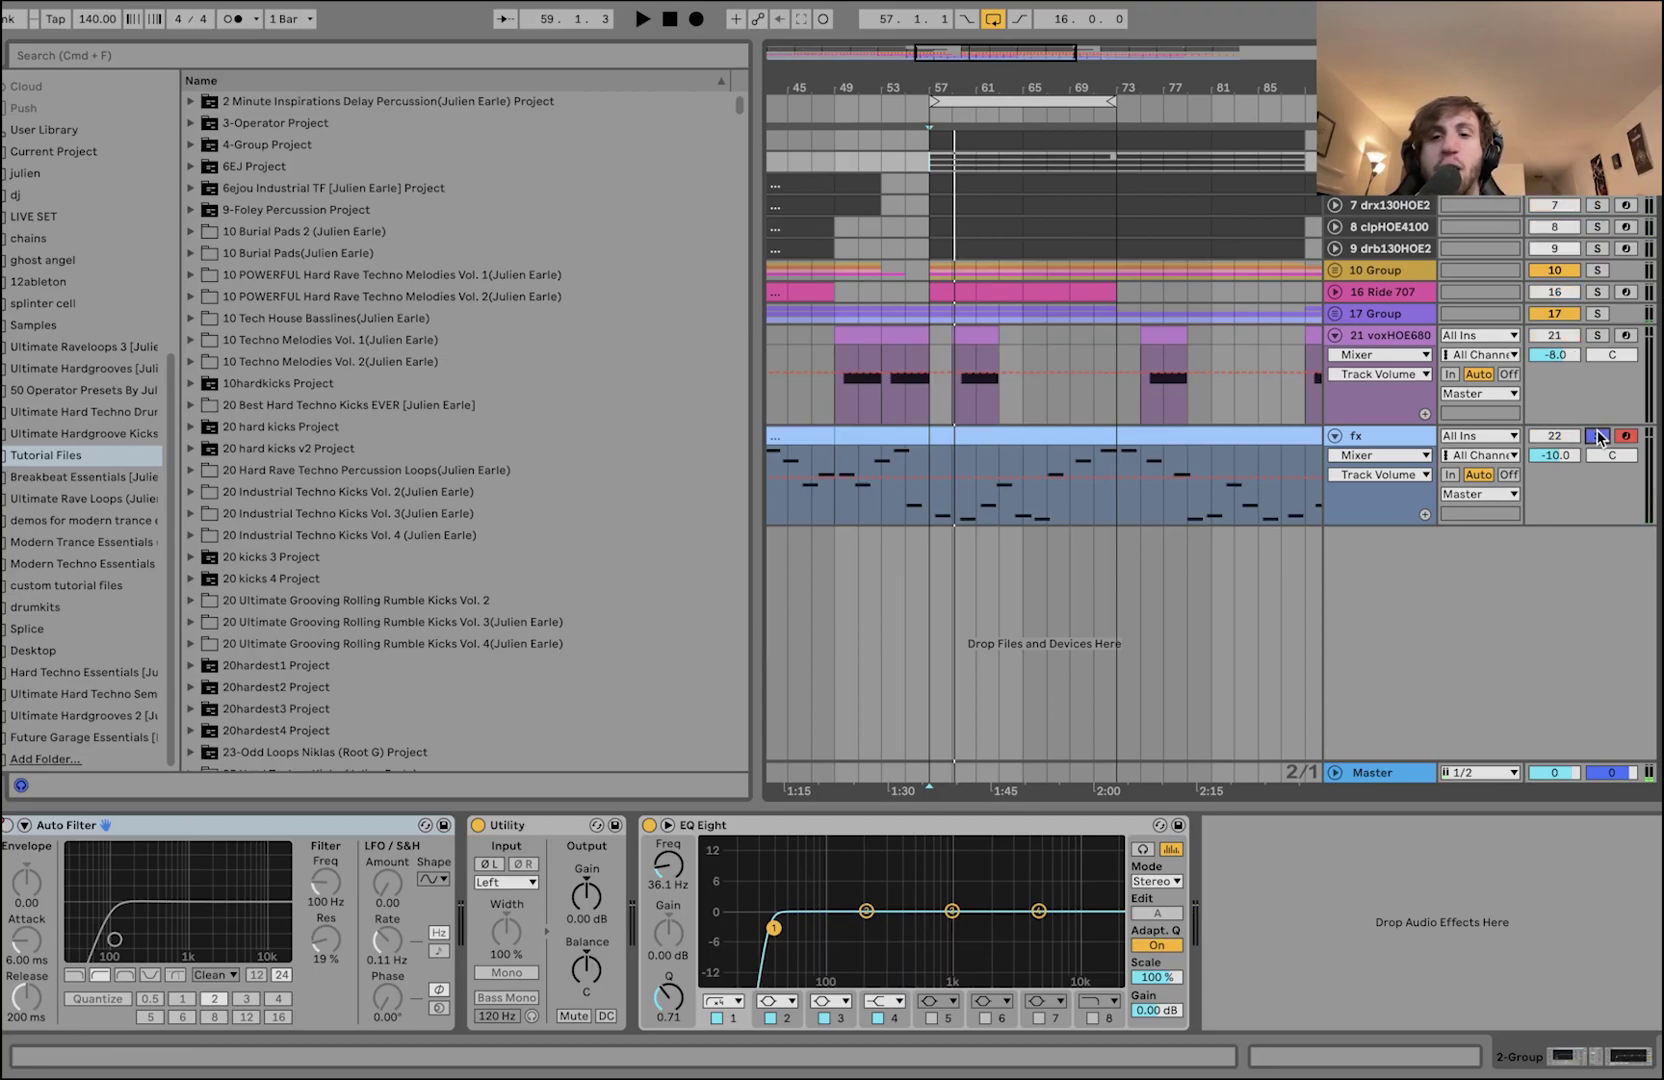
pyautogui.click(1113, 434)
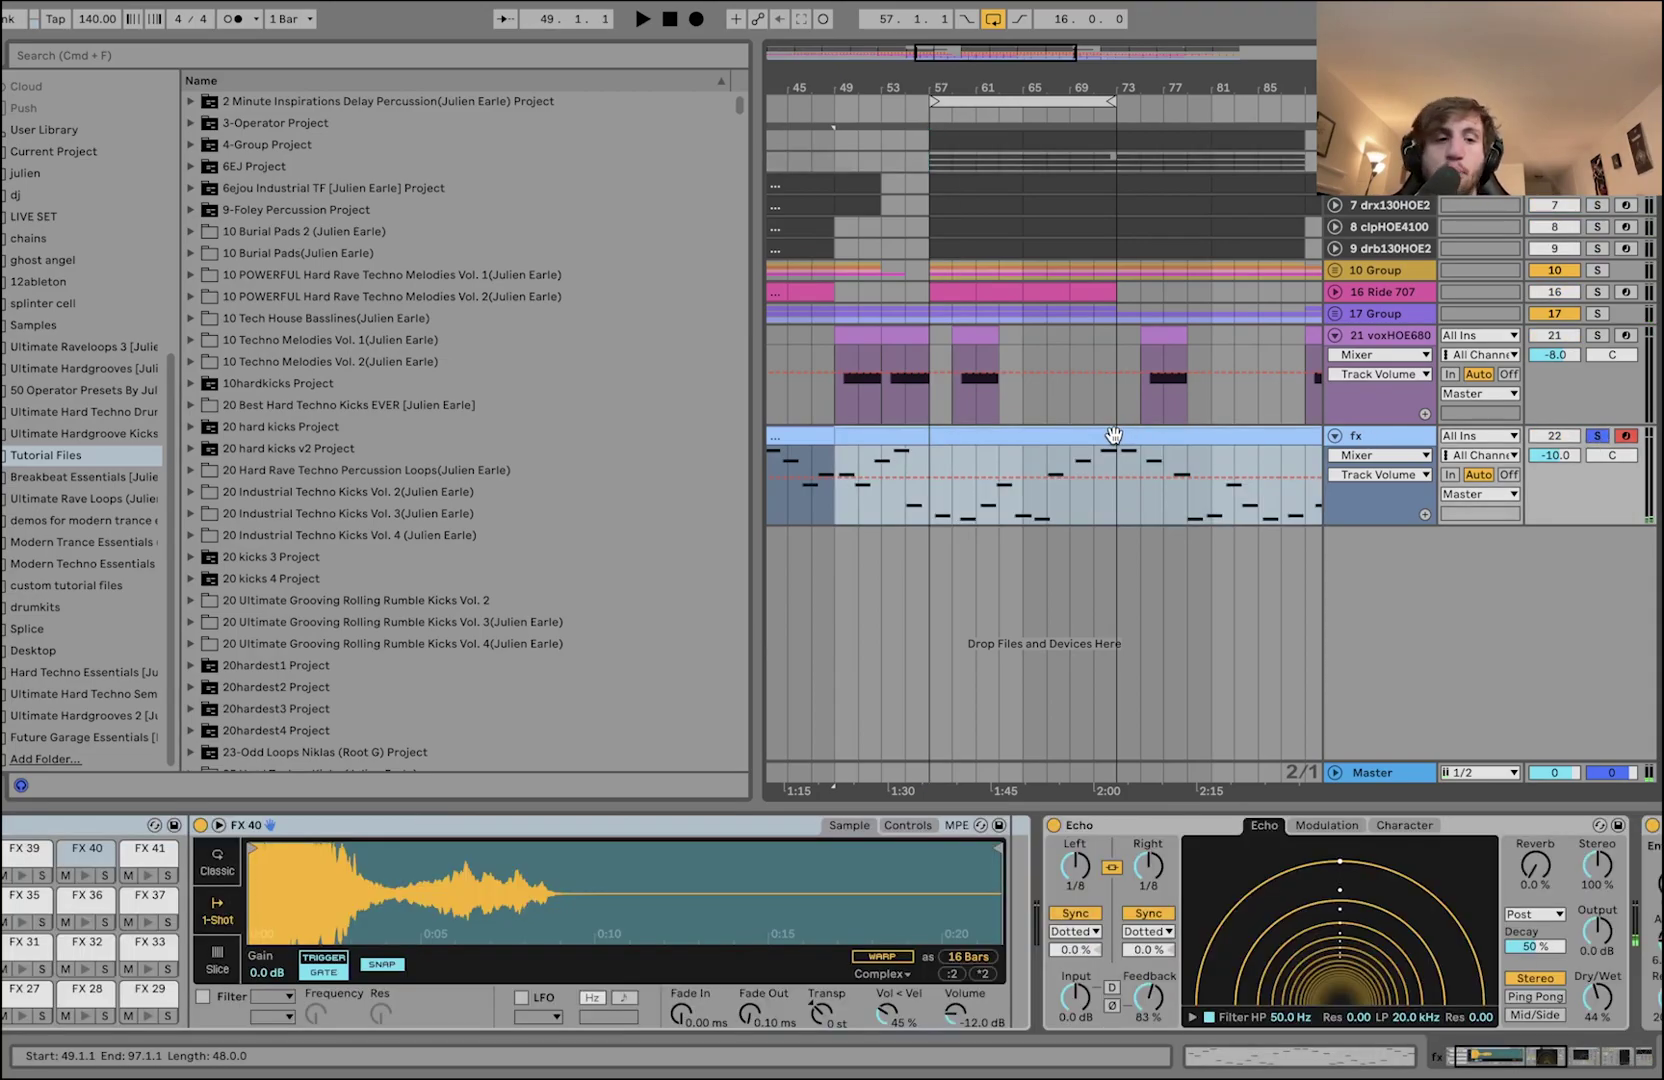
pyautogui.click(548, 930)
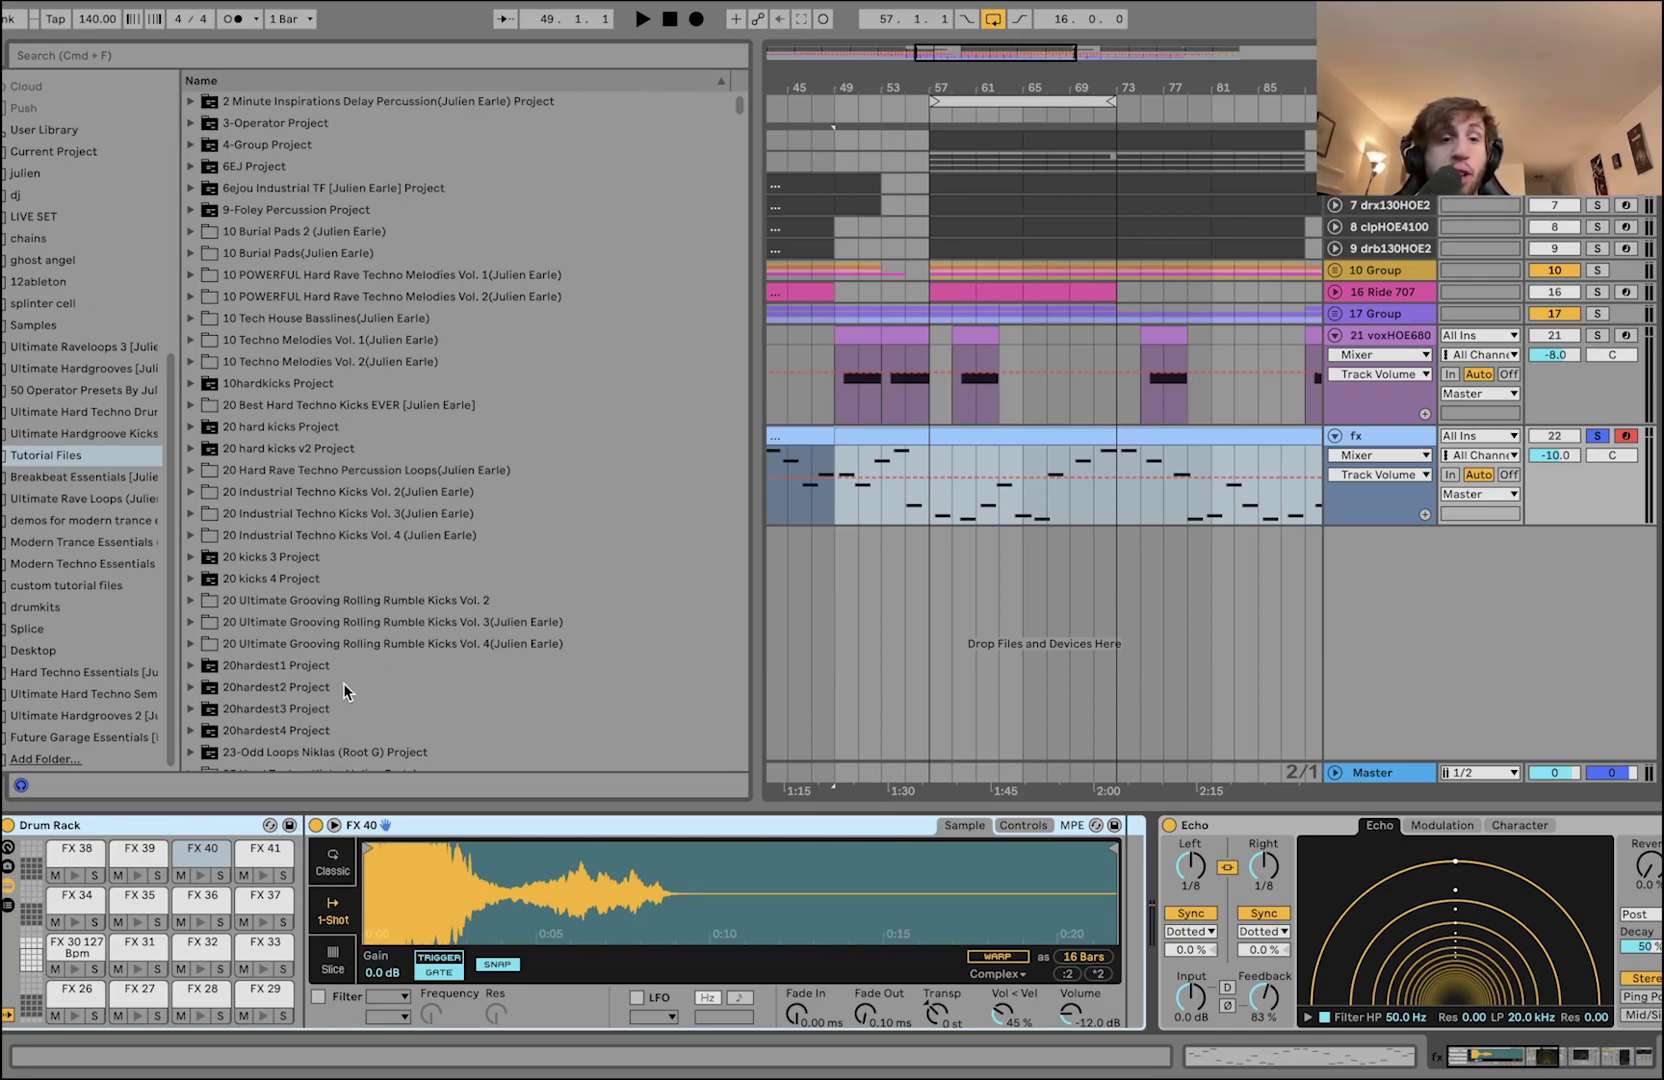
pyautogui.scroll(-3, 343, 682)
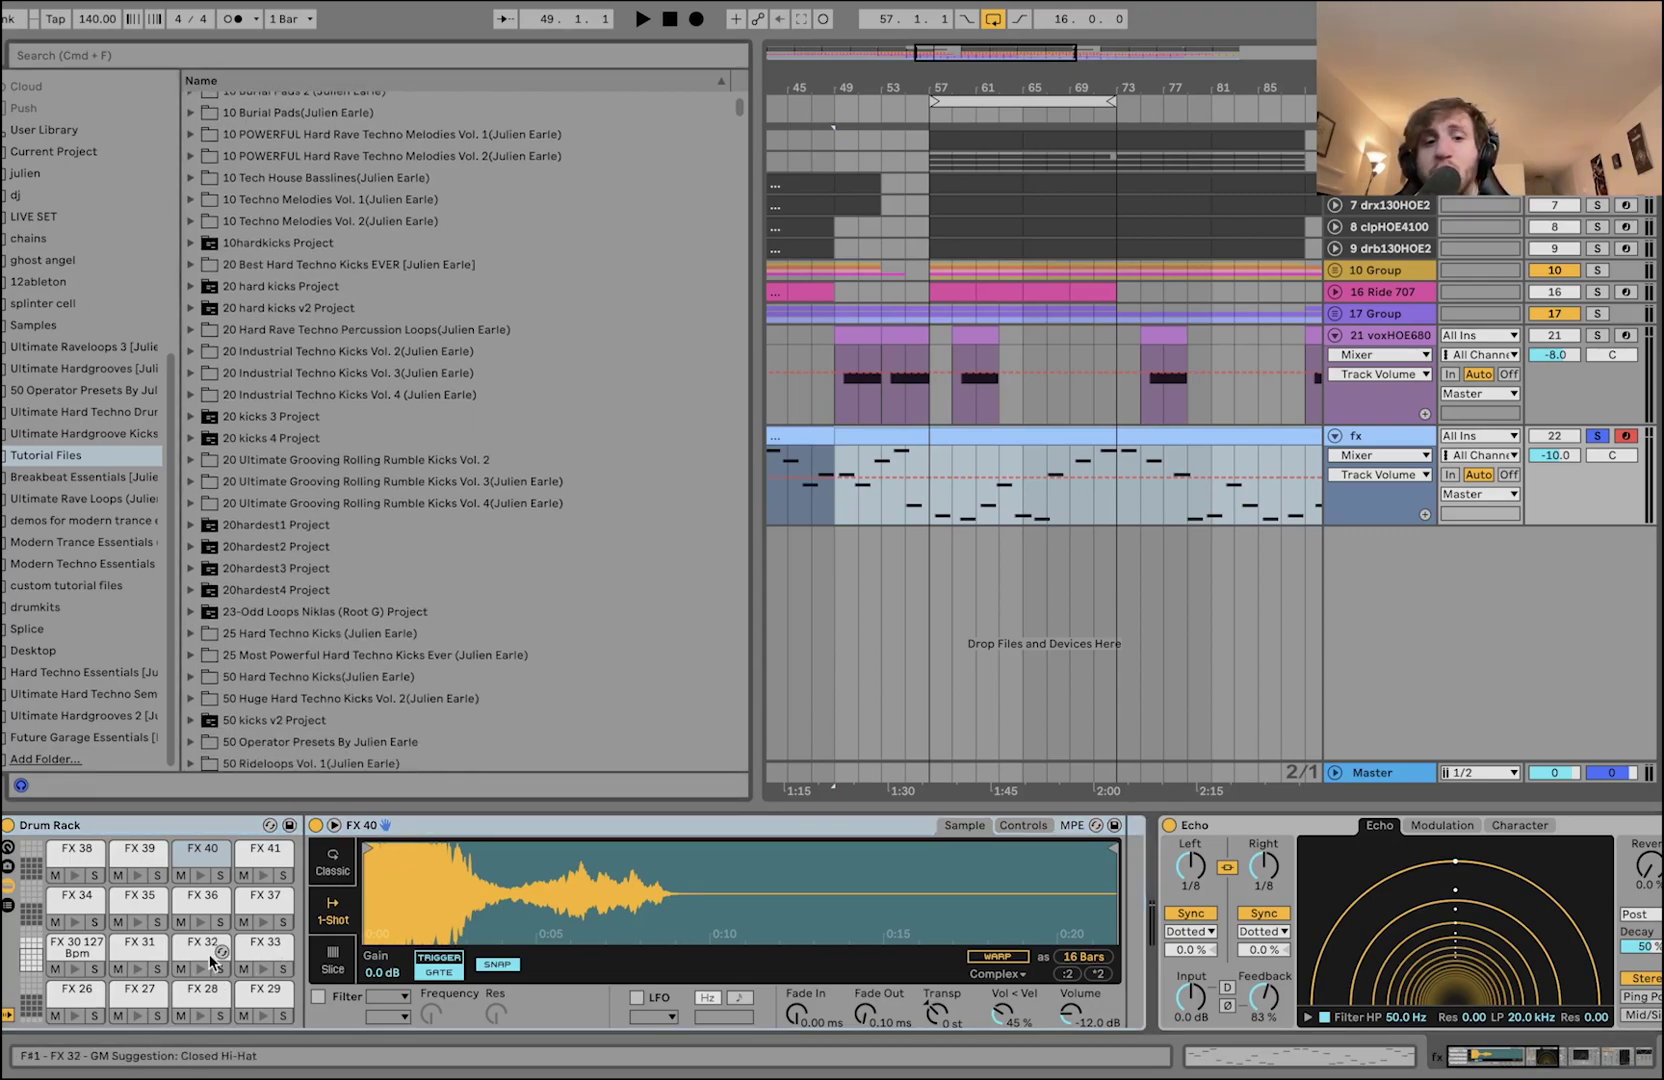
pyautogui.hscroll(10, 290, 990)
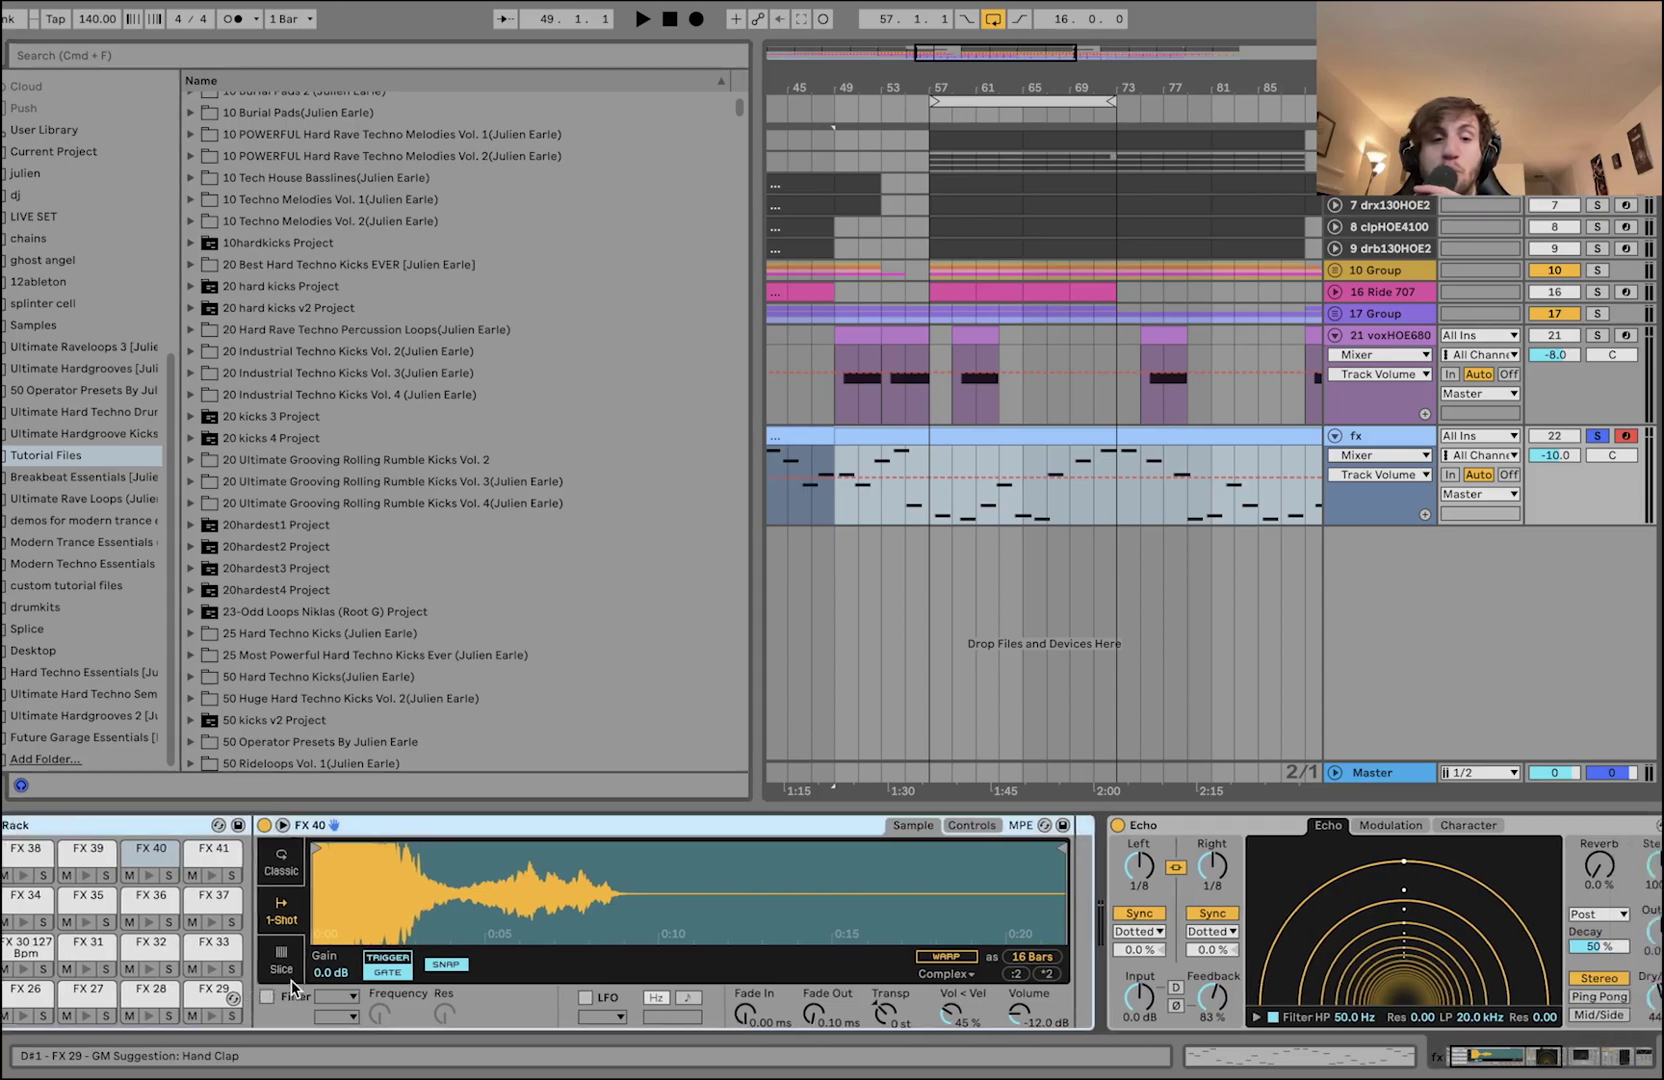
pyautogui.hscroll(10, 660, 930)
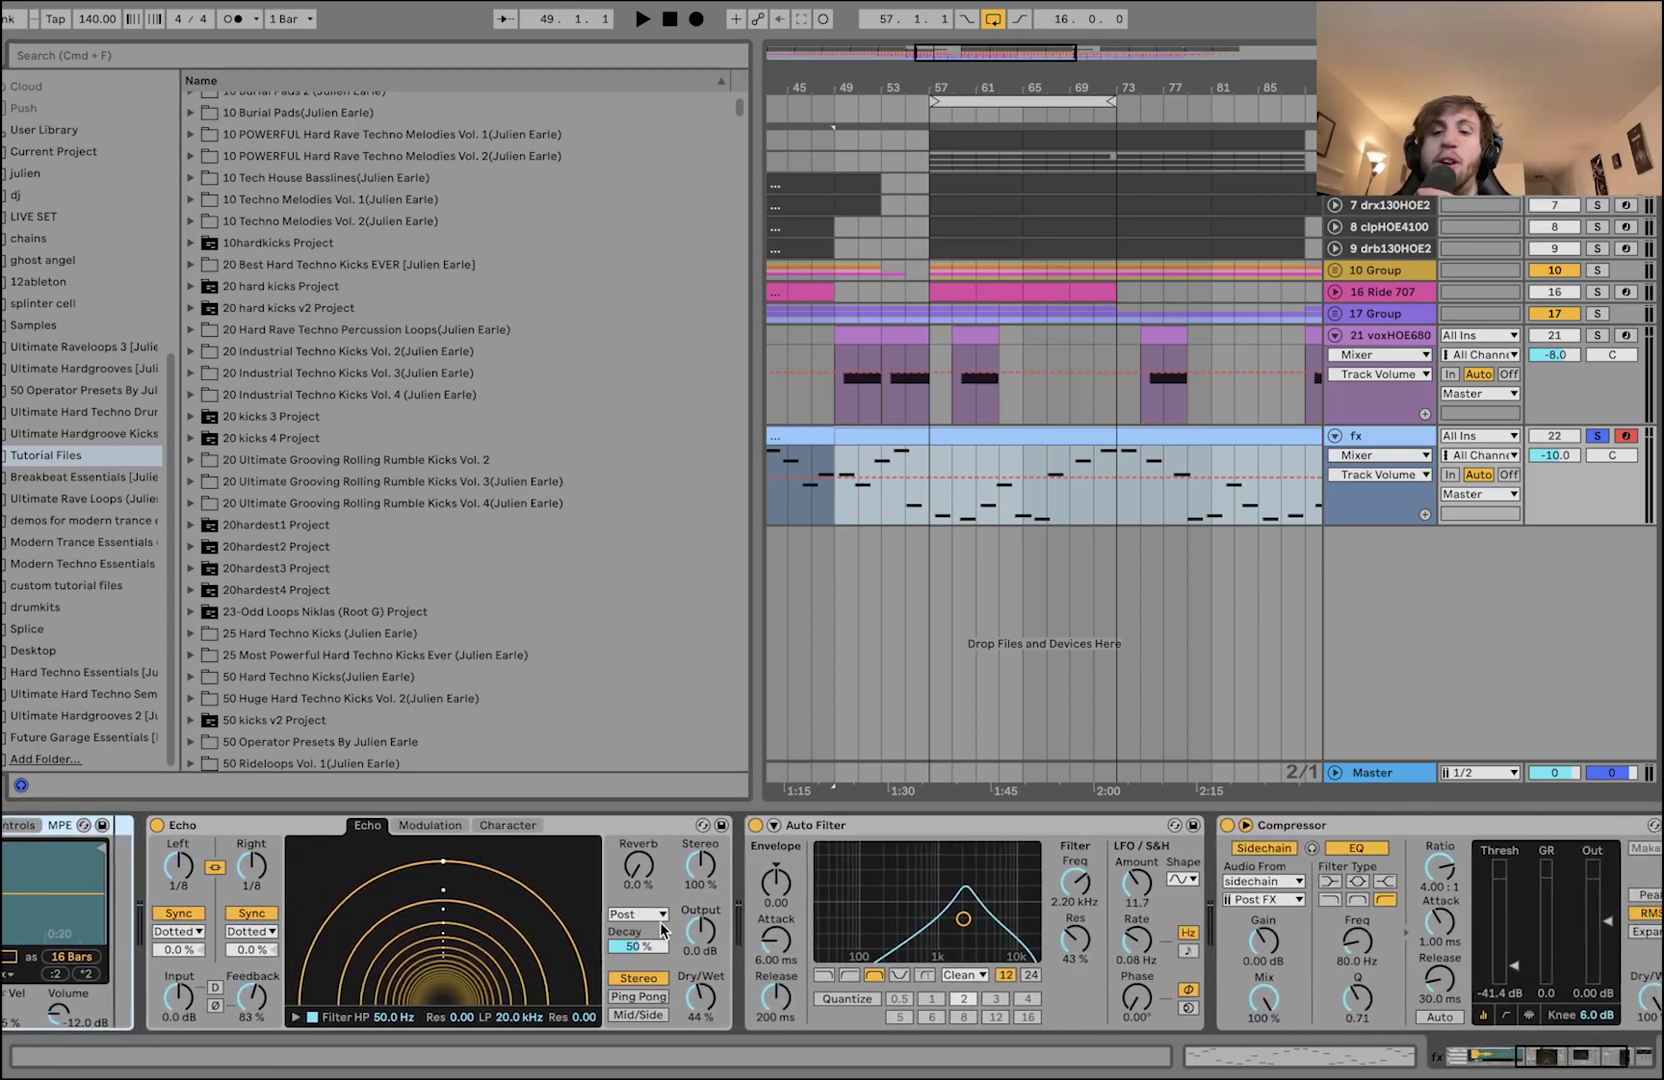
pyautogui.hscroll(5, 686, 966)
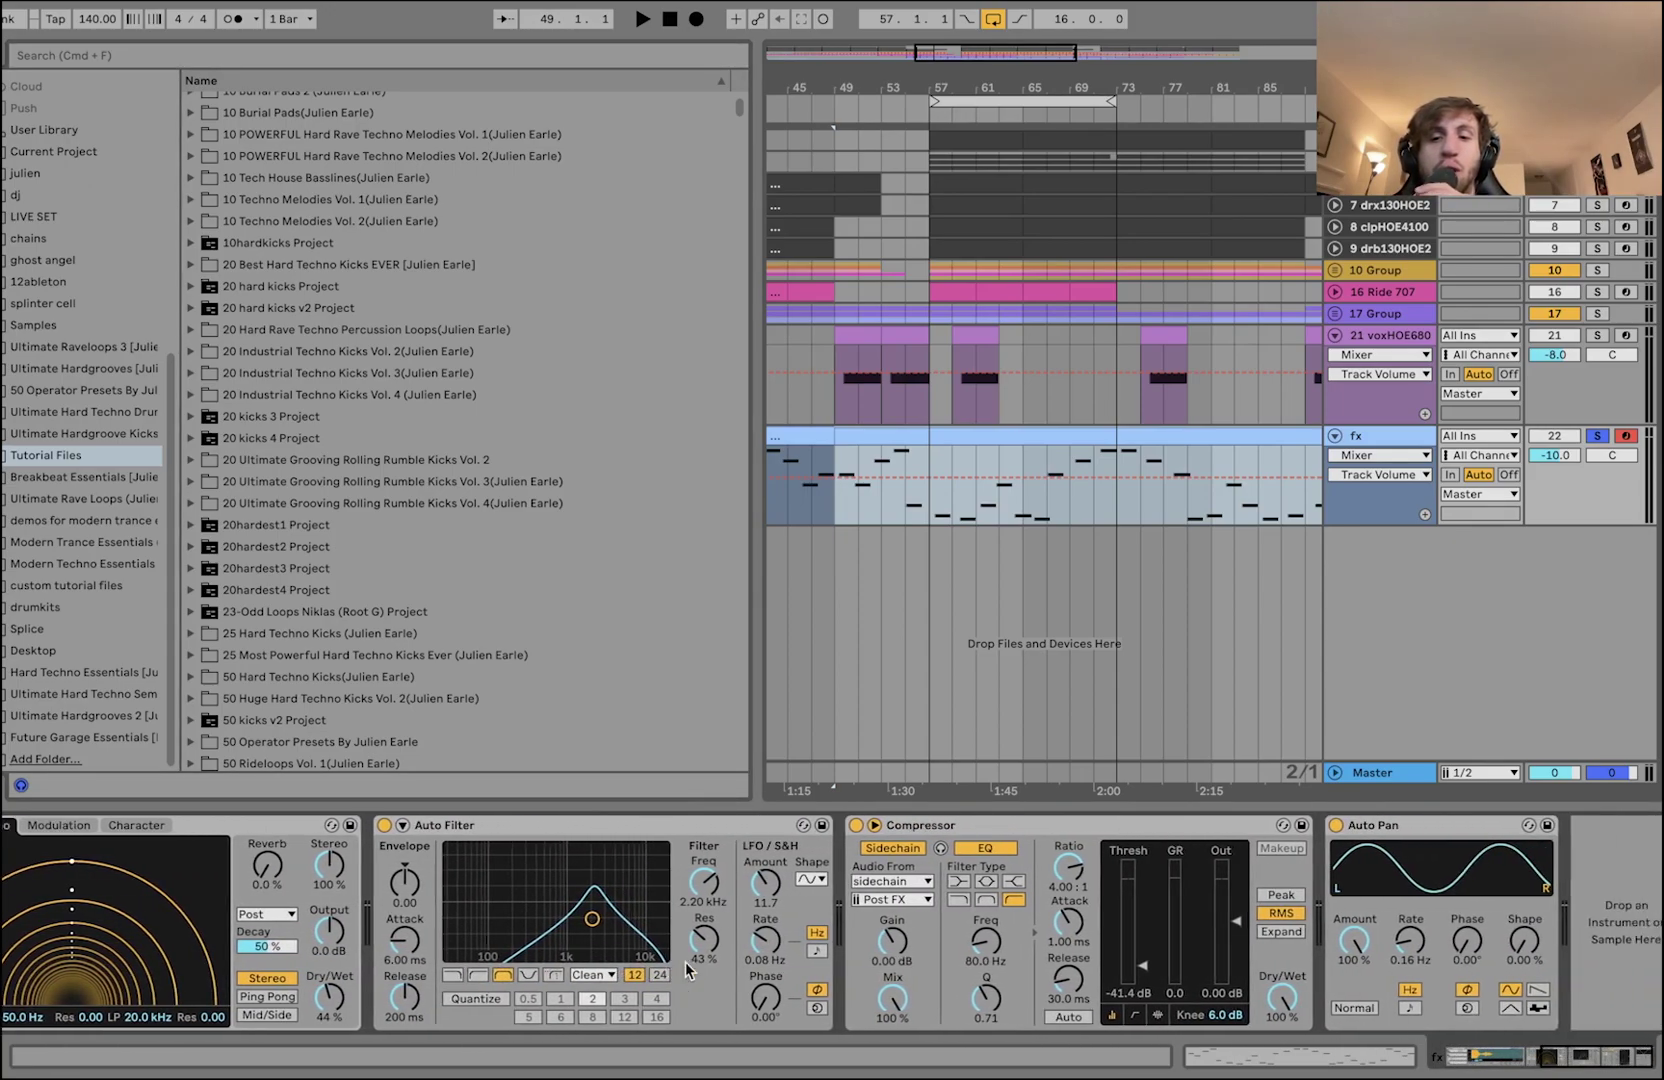
pyautogui.click(955, 825)
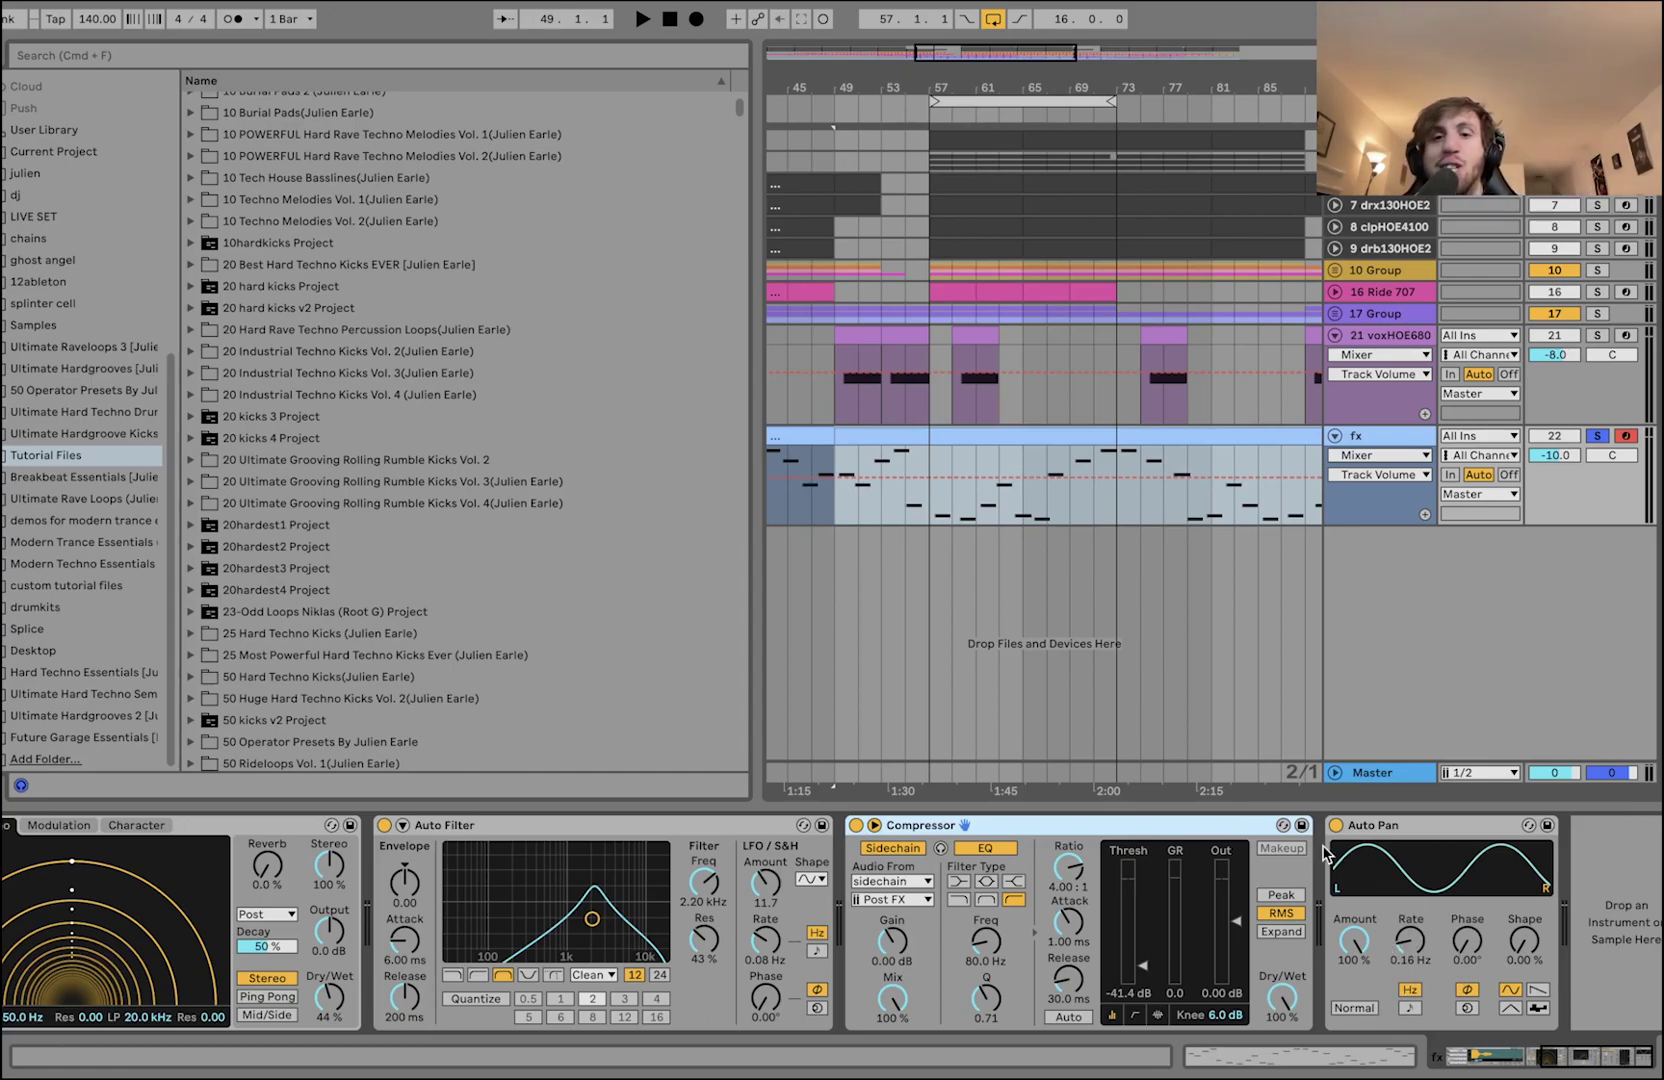
# - Select the fx clip spanning bars 1 to 49, highlight its Auto Filter, and play the soloed fx from bar 1
pyautogui.scroll(-3, 1037, 523)
pyautogui.scroll(-3, 1037, 523)
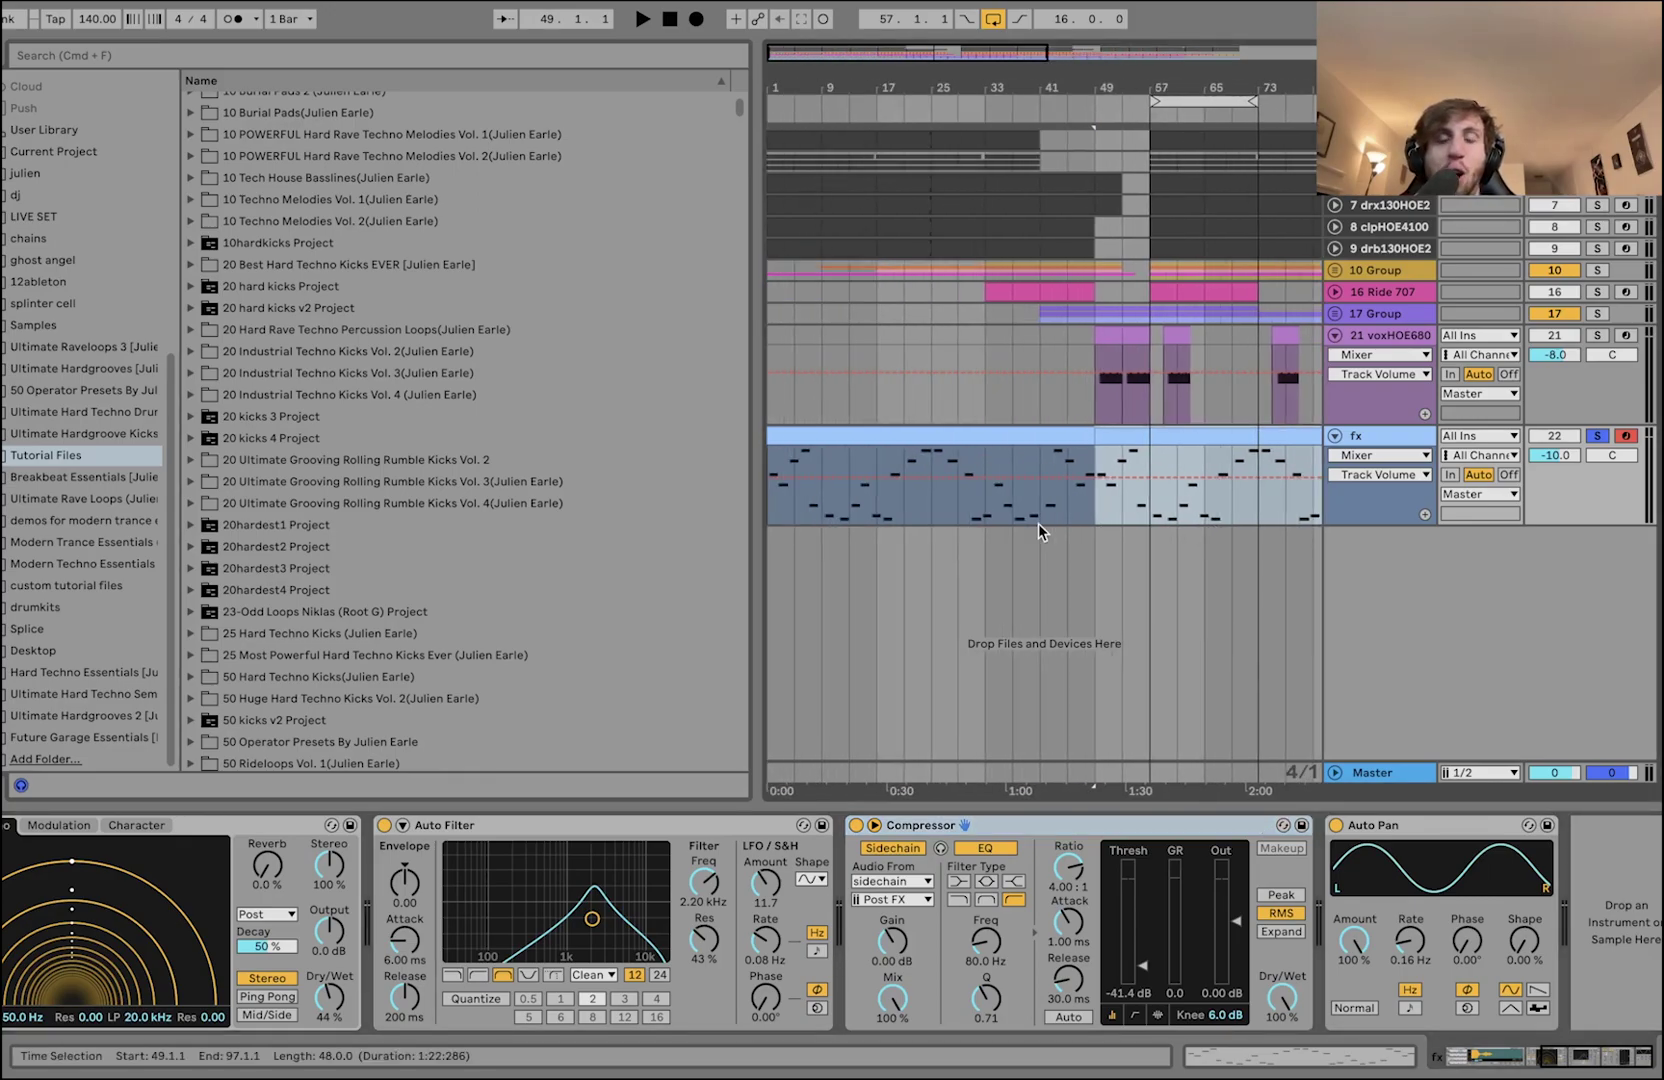
pyautogui.click(865, 440)
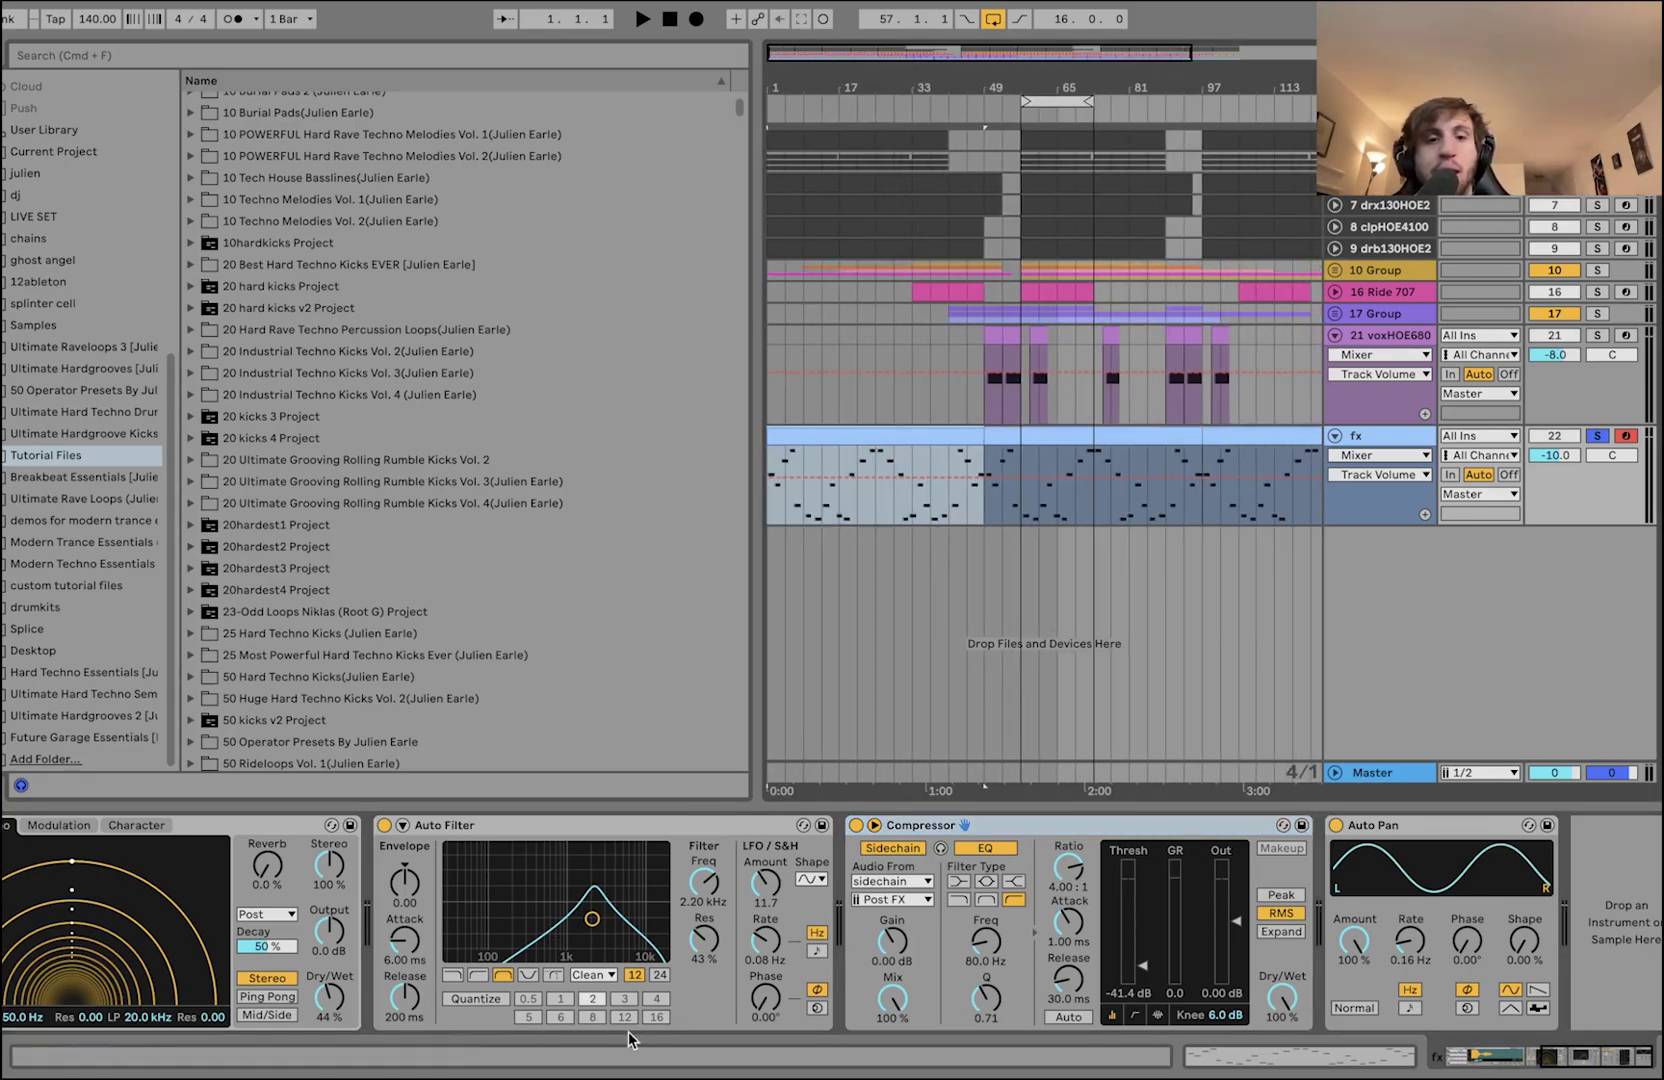
pyautogui.click(484, 836)
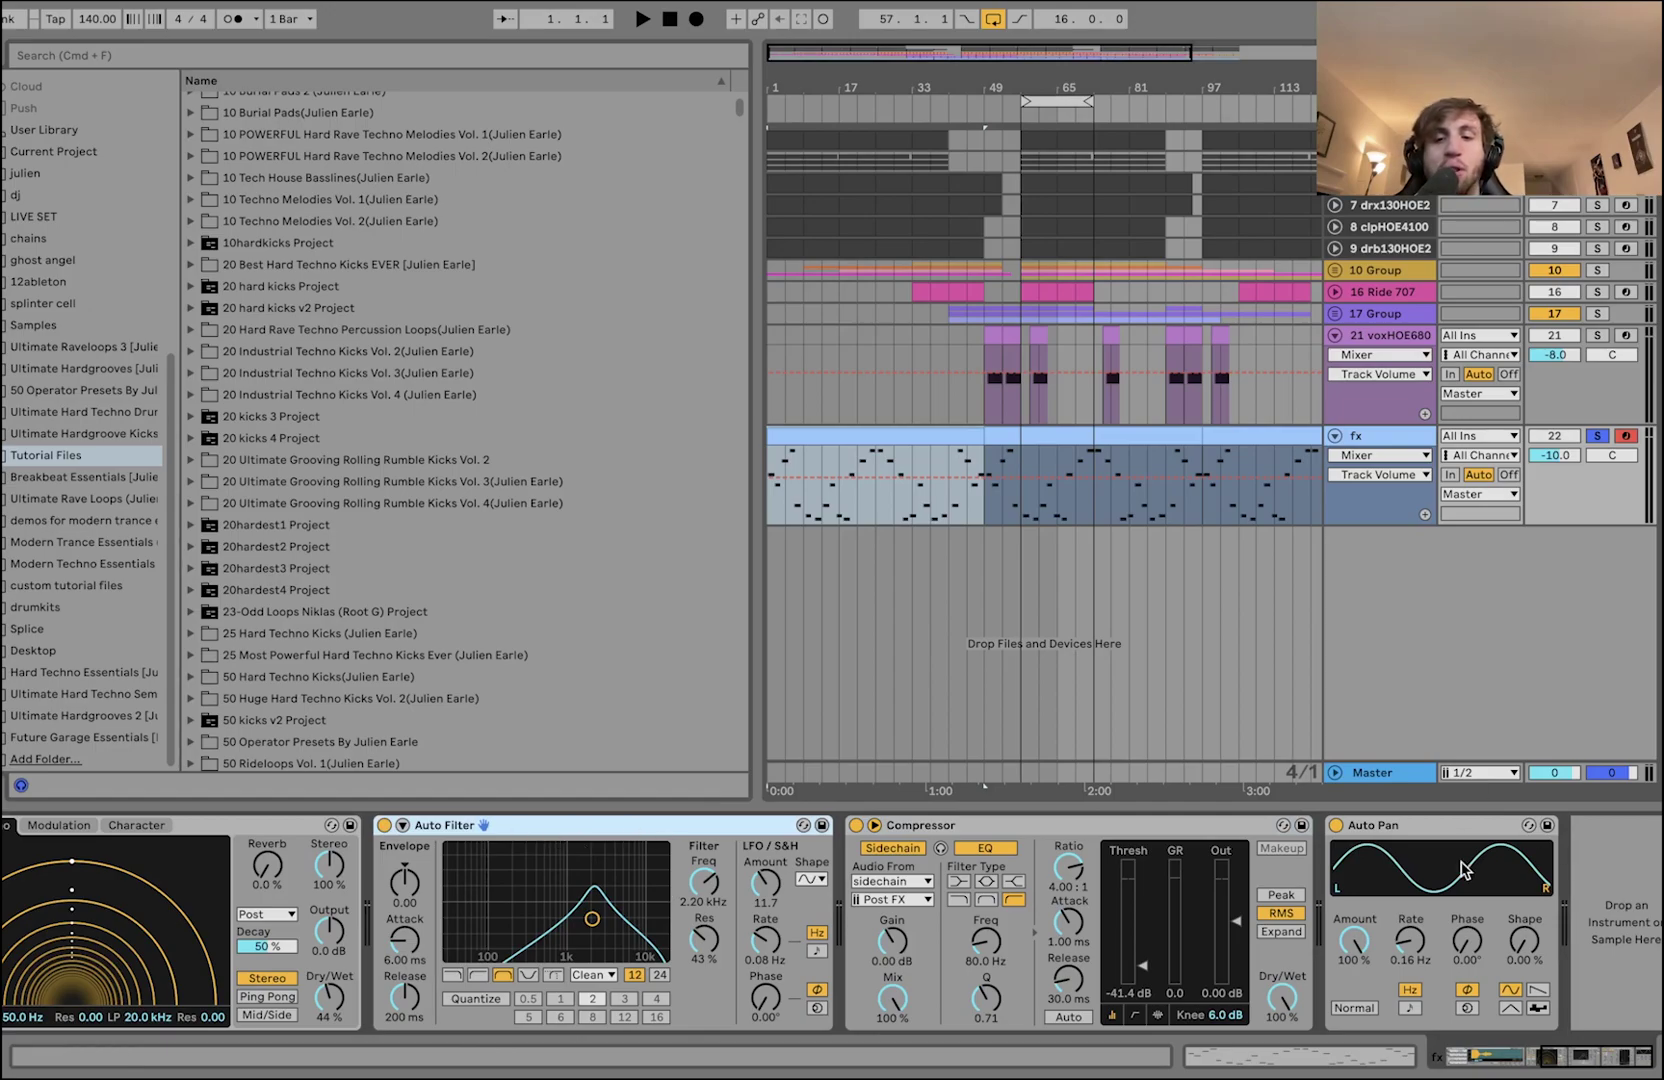
pyautogui.press('space')
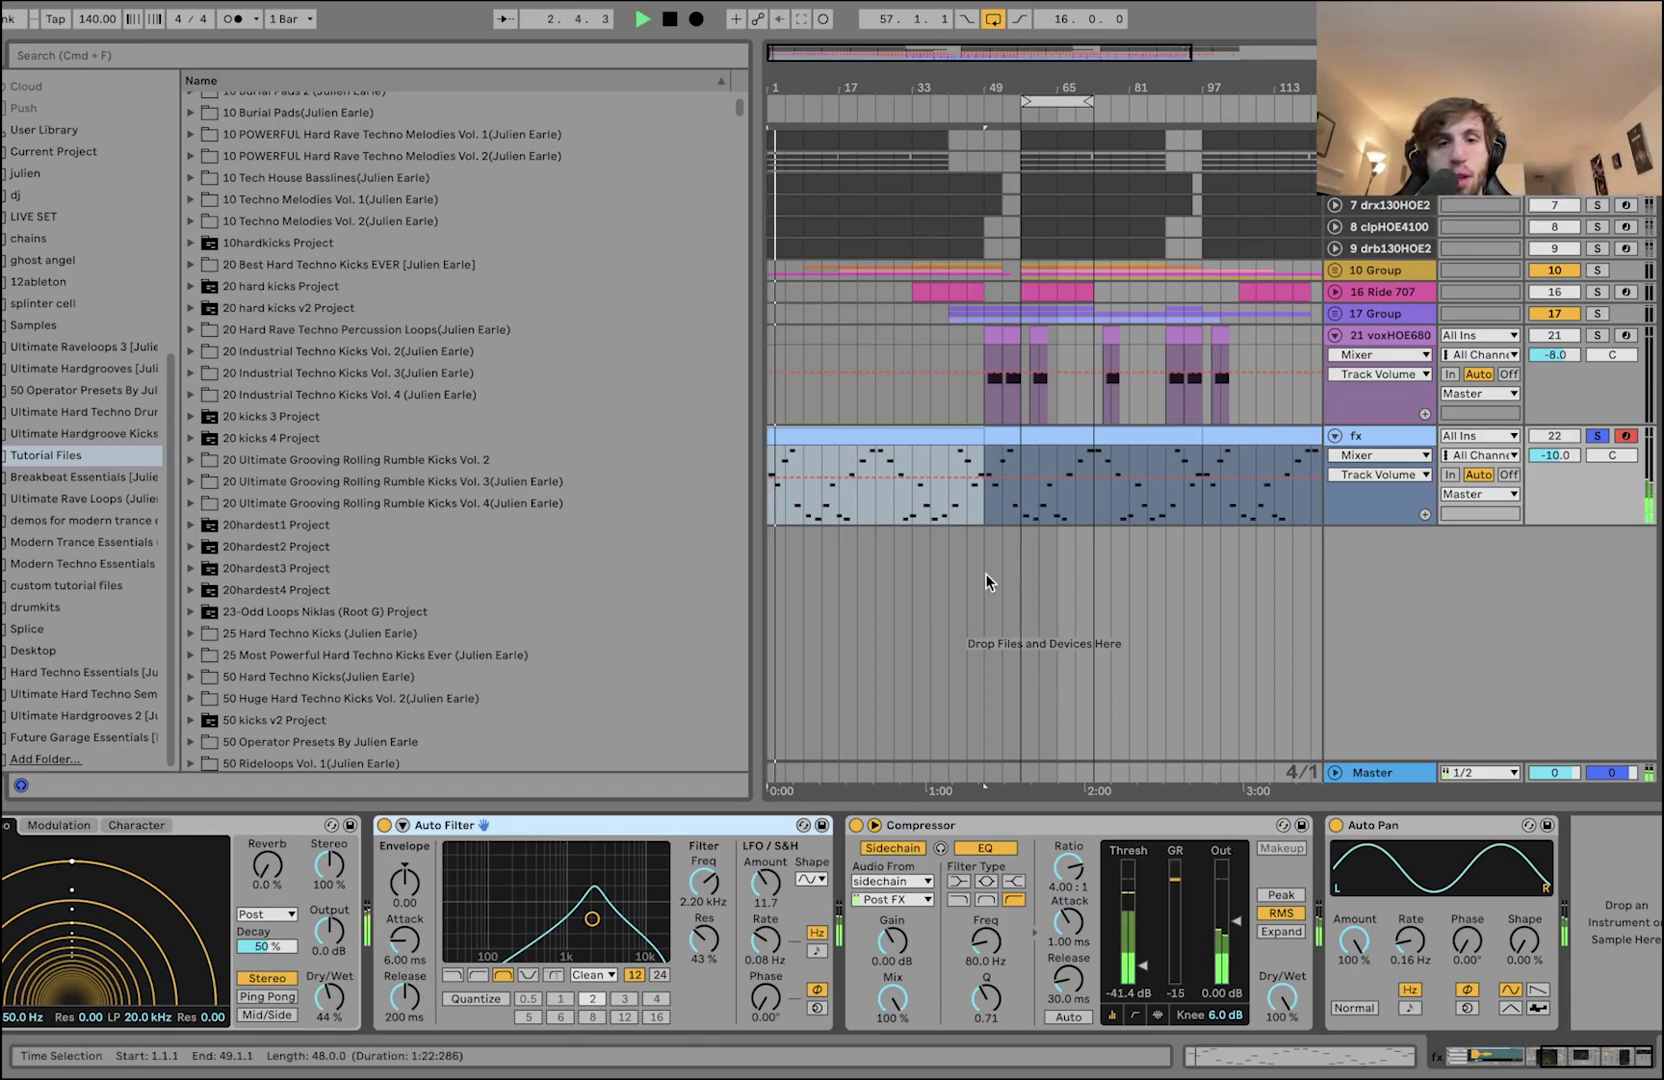
pyautogui.press('space')
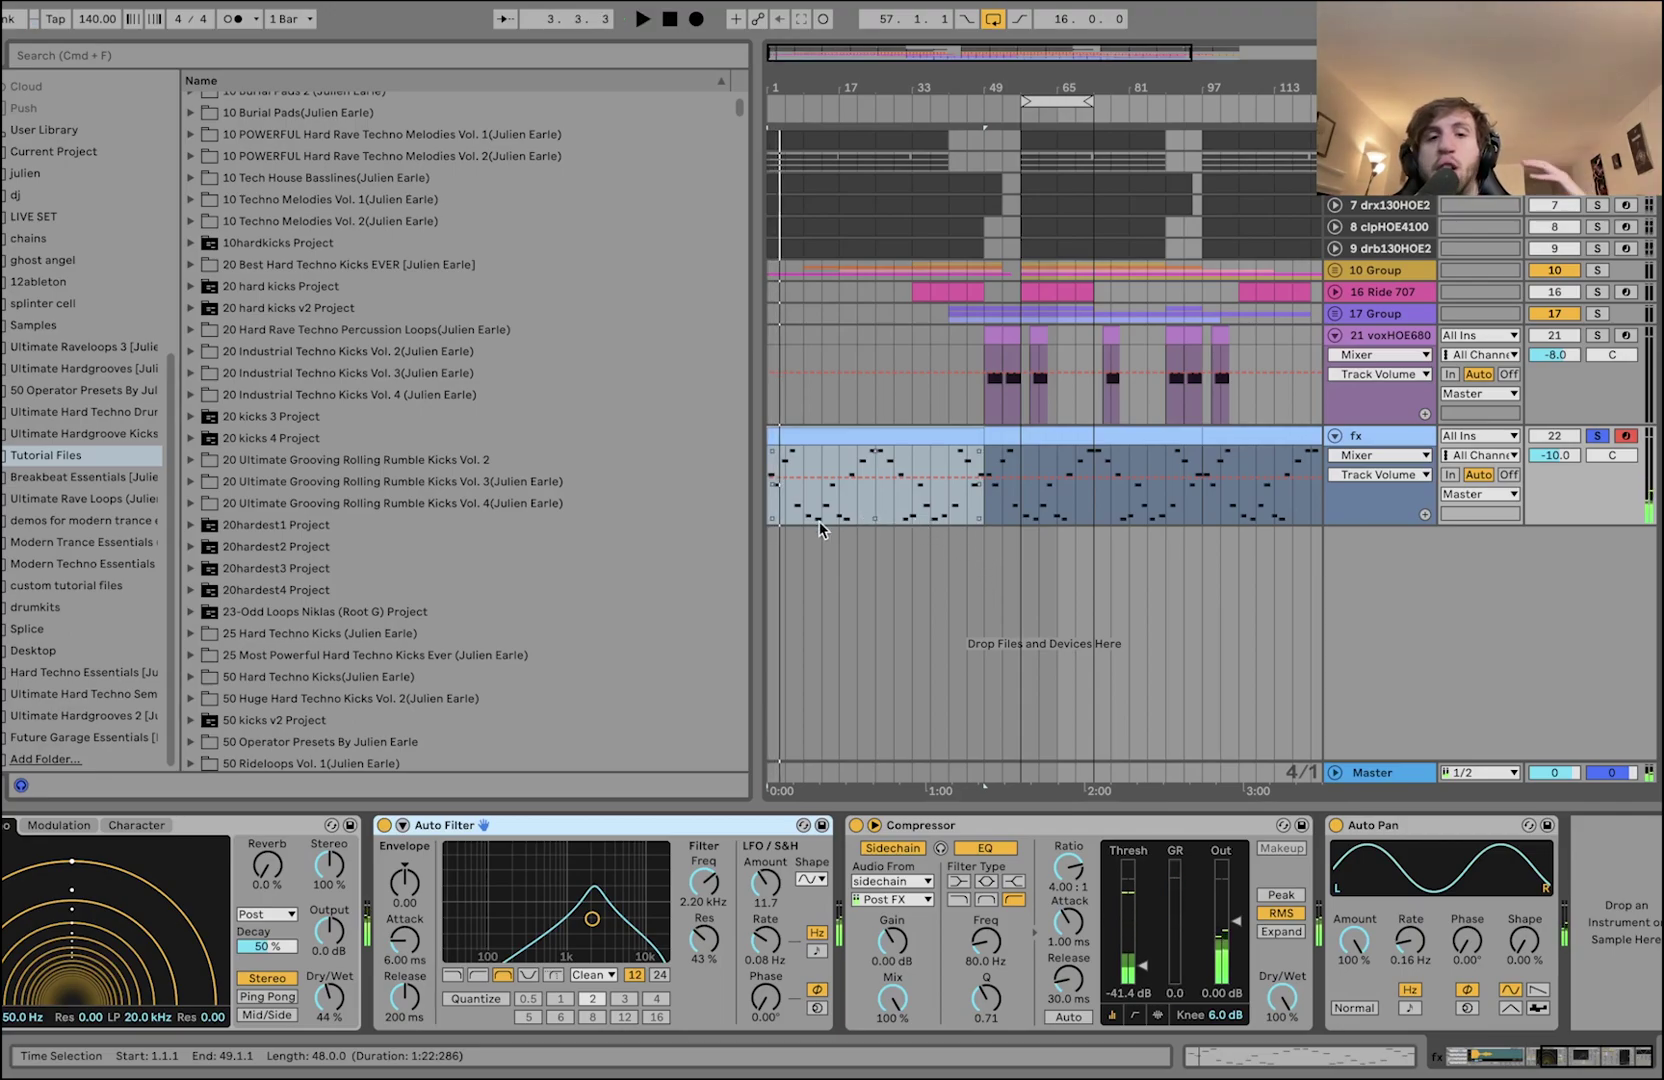
# - Turn off the fx solo and play the full mix from bar 1, then from bar 21
pyautogui.click(1598, 437)
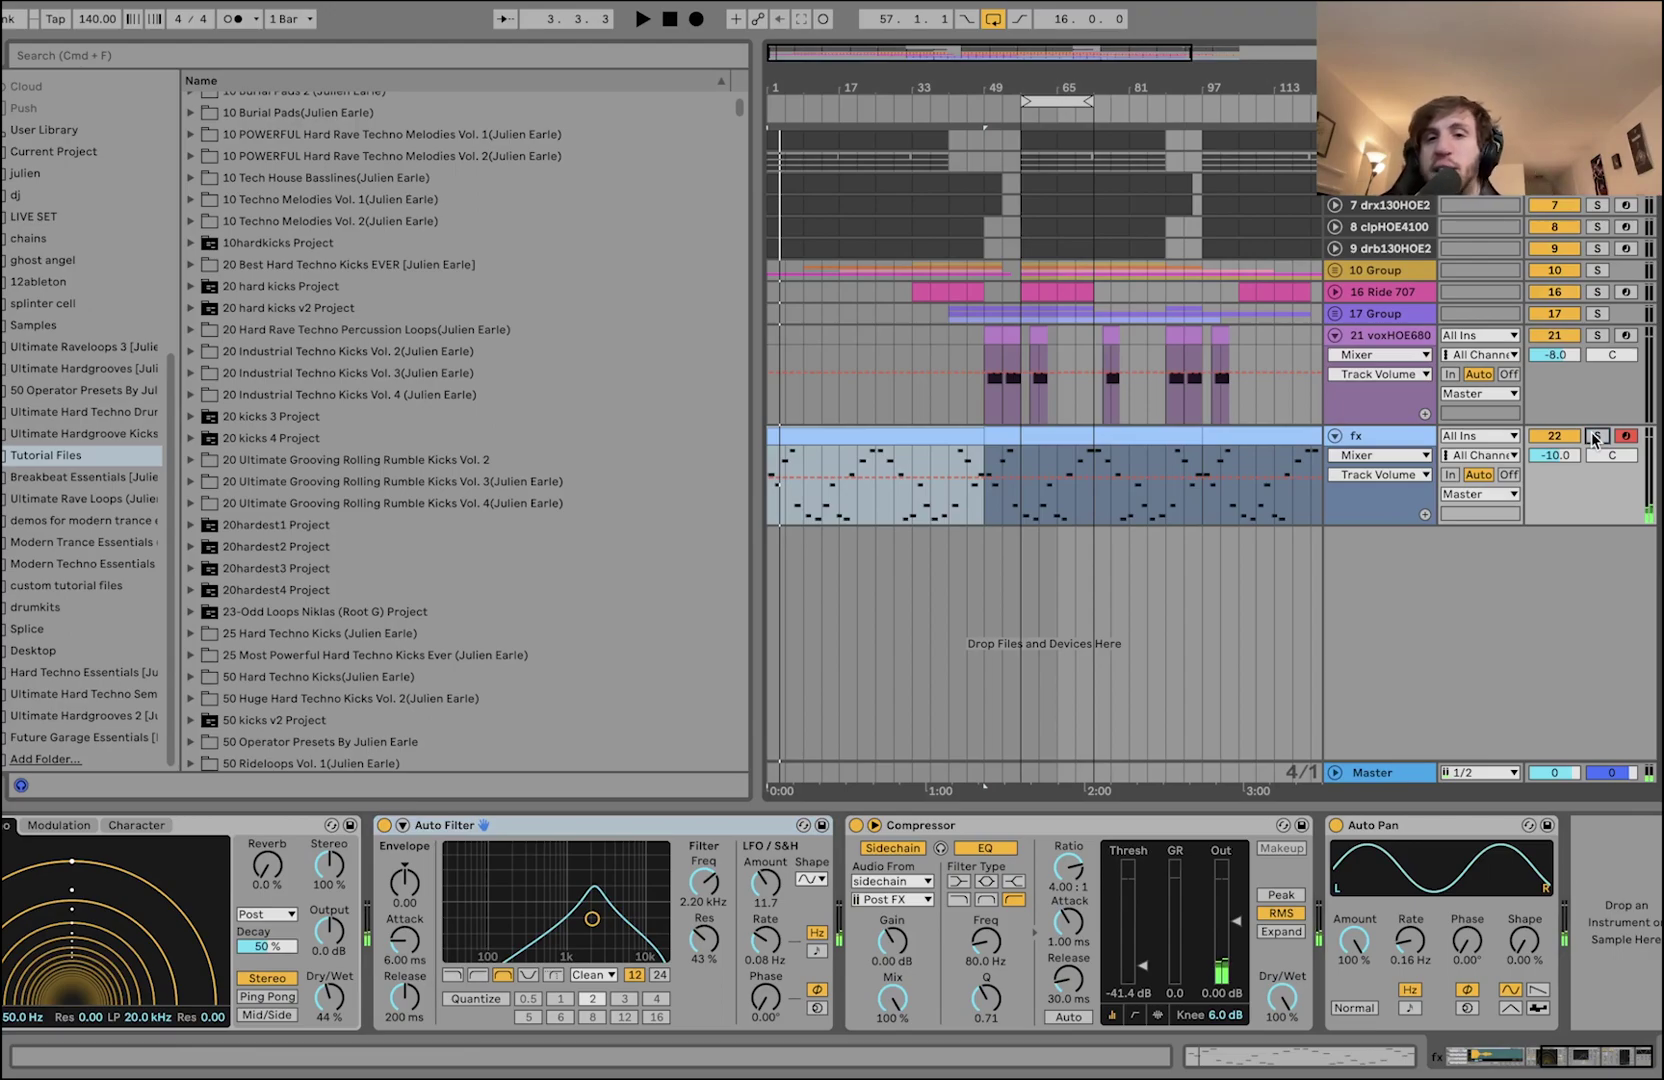
pyautogui.press('space')
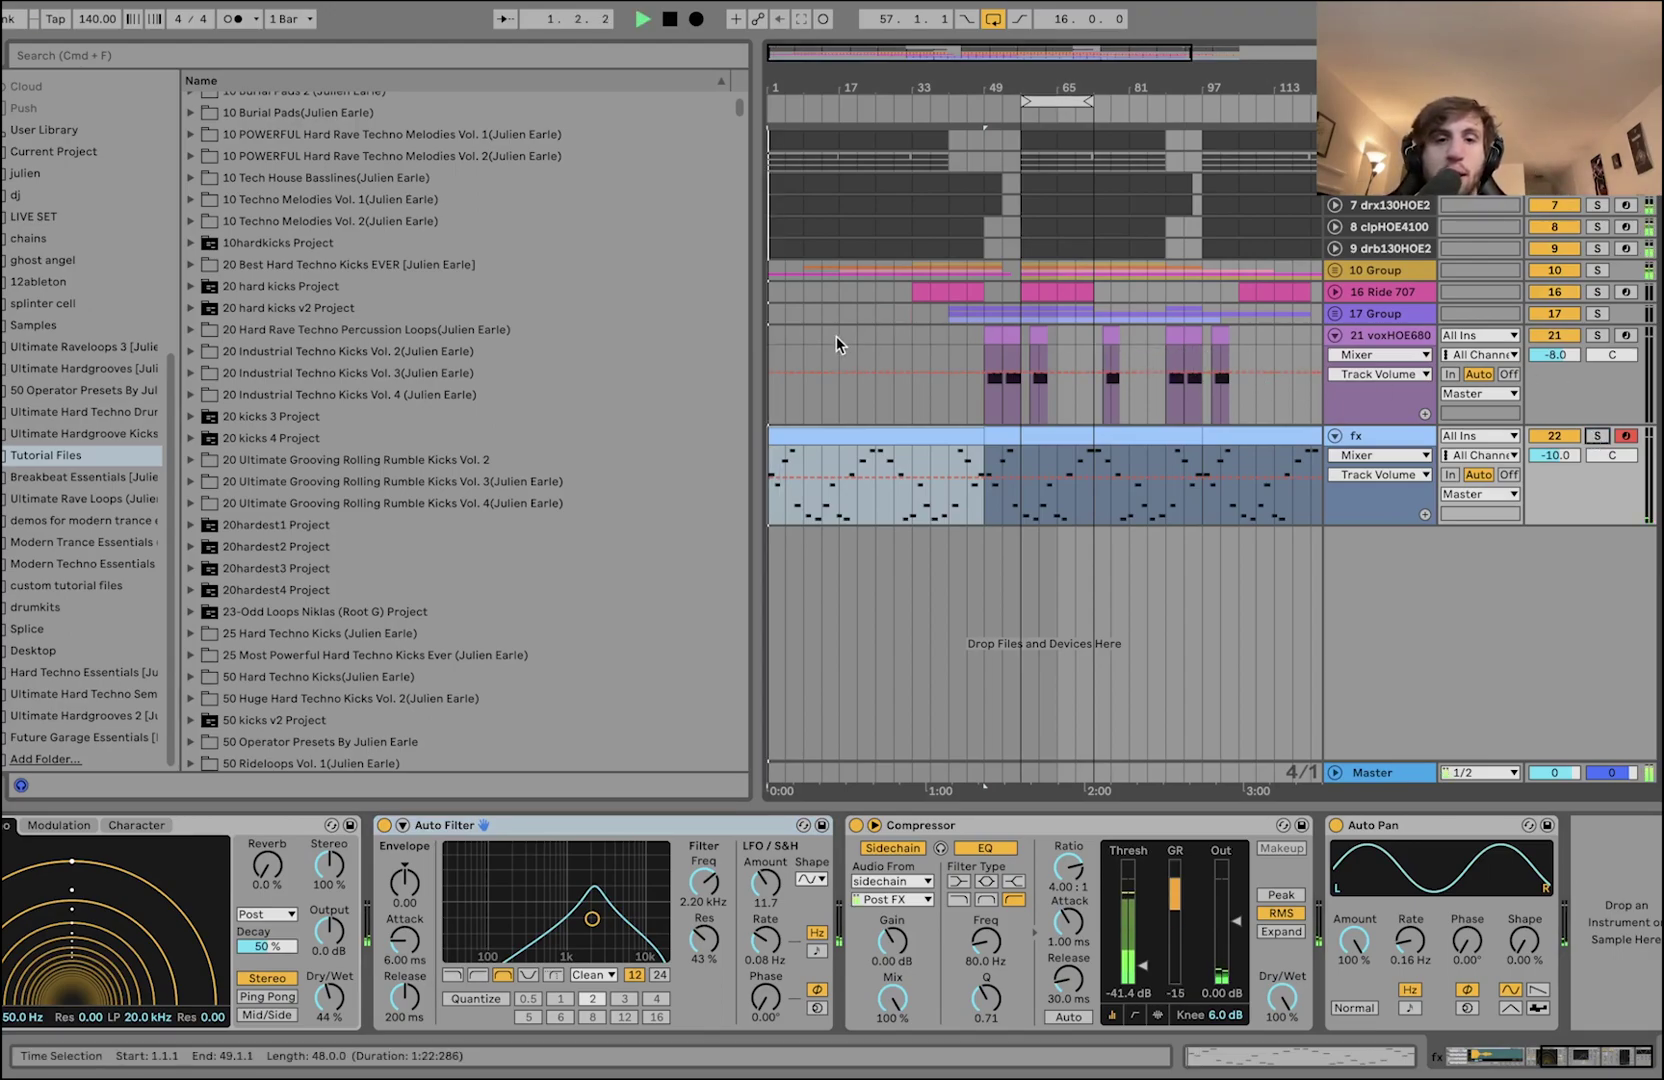
pyautogui.click(853, 340)
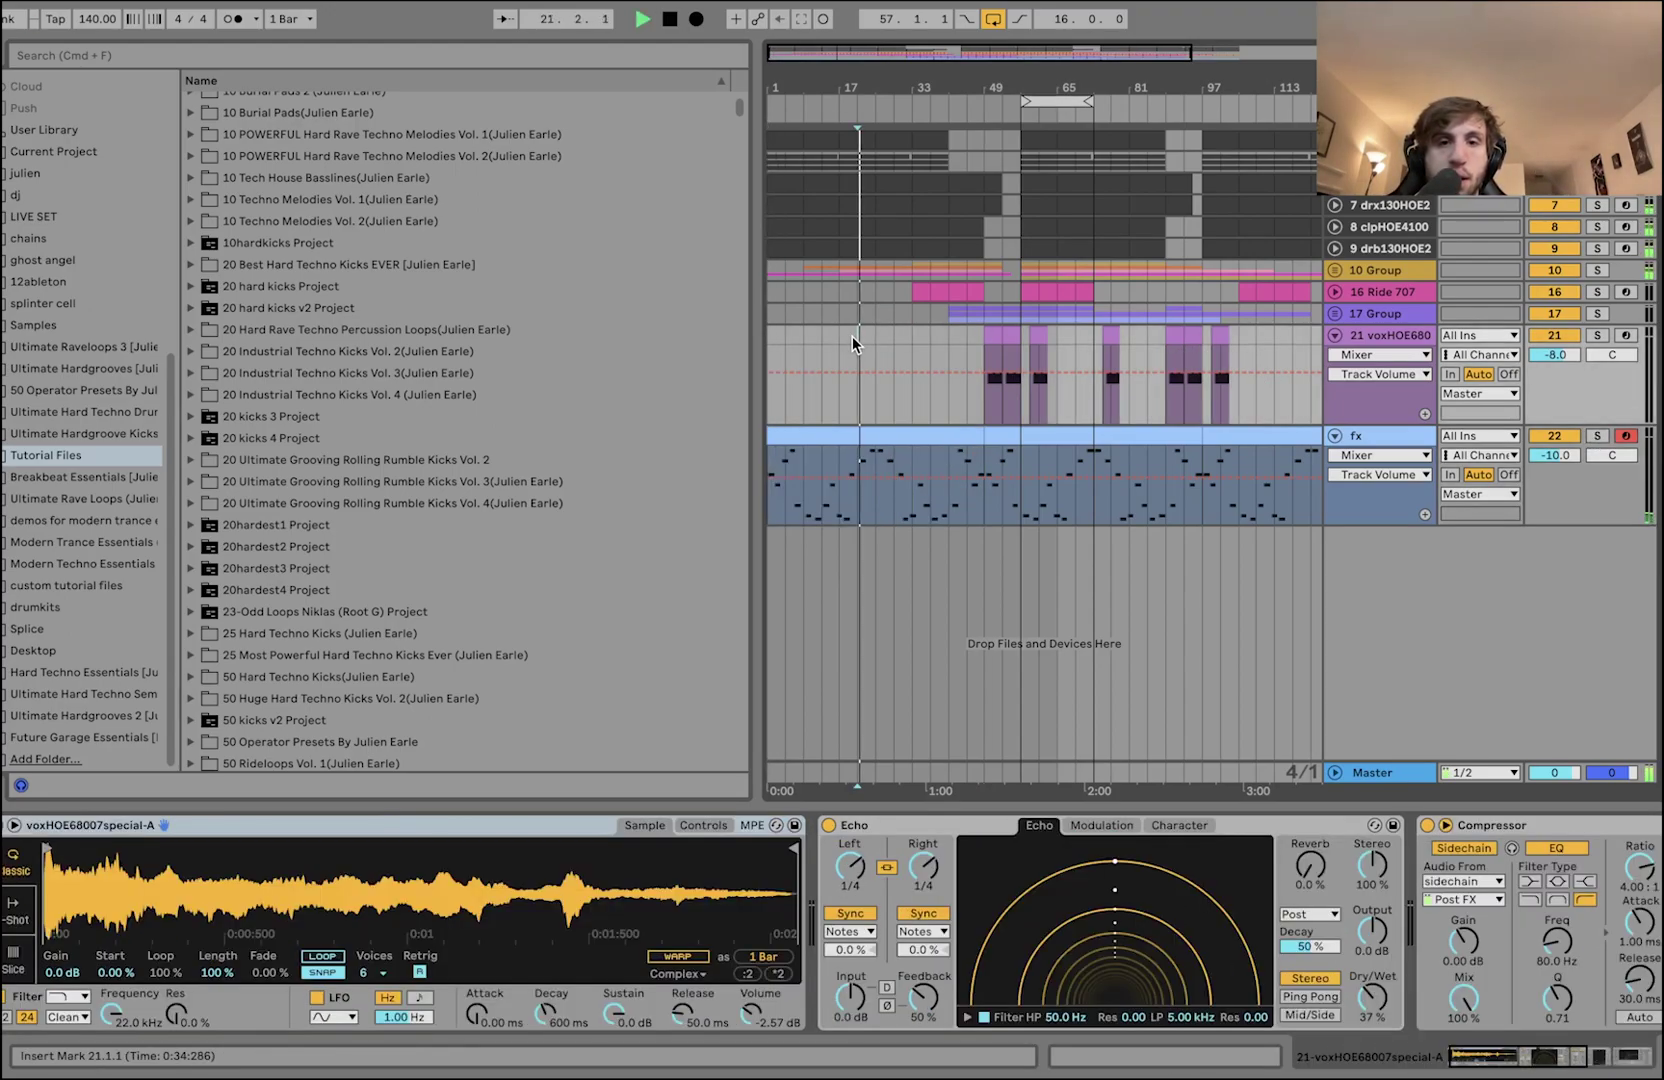
# - Select the fx track to show its devices, stop playback, and bring the full arrangement into view
pyautogui.click(1365, 440)
pyautogui.press('space')
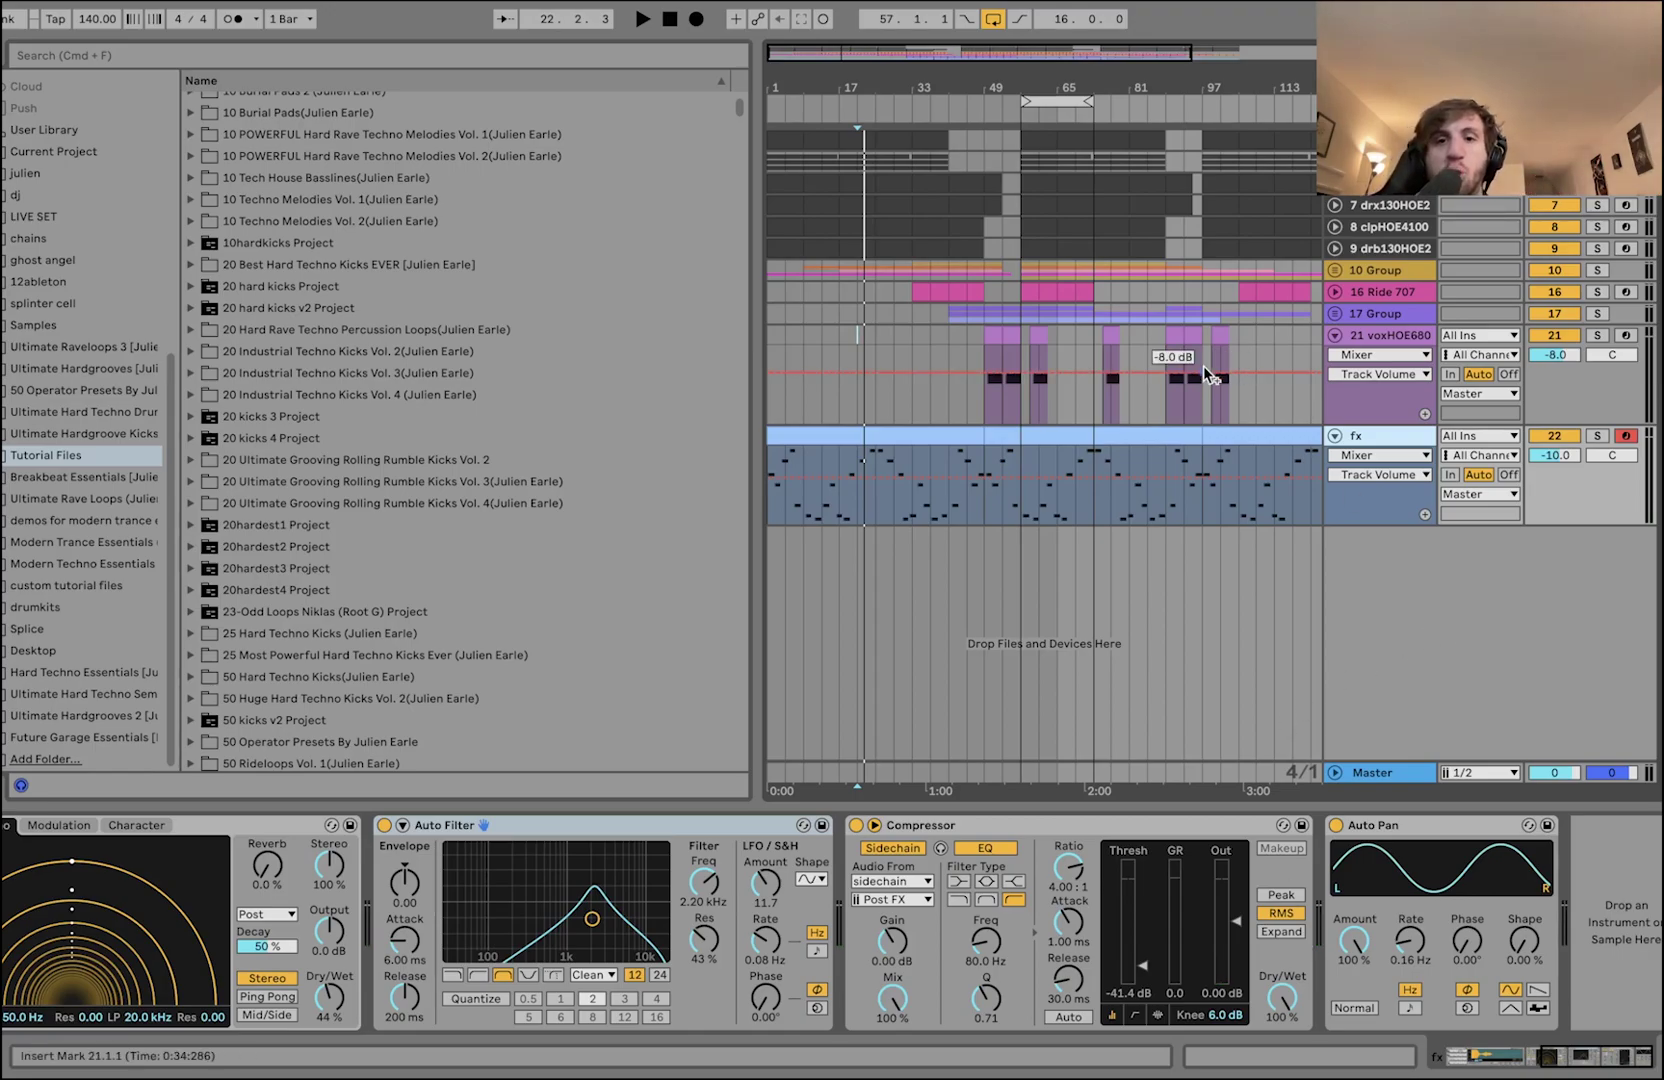
pyautogui.press('-')
pyautogui.scroll(4, 876, 394)
pyautogui.scroll(-3, 876, 394)
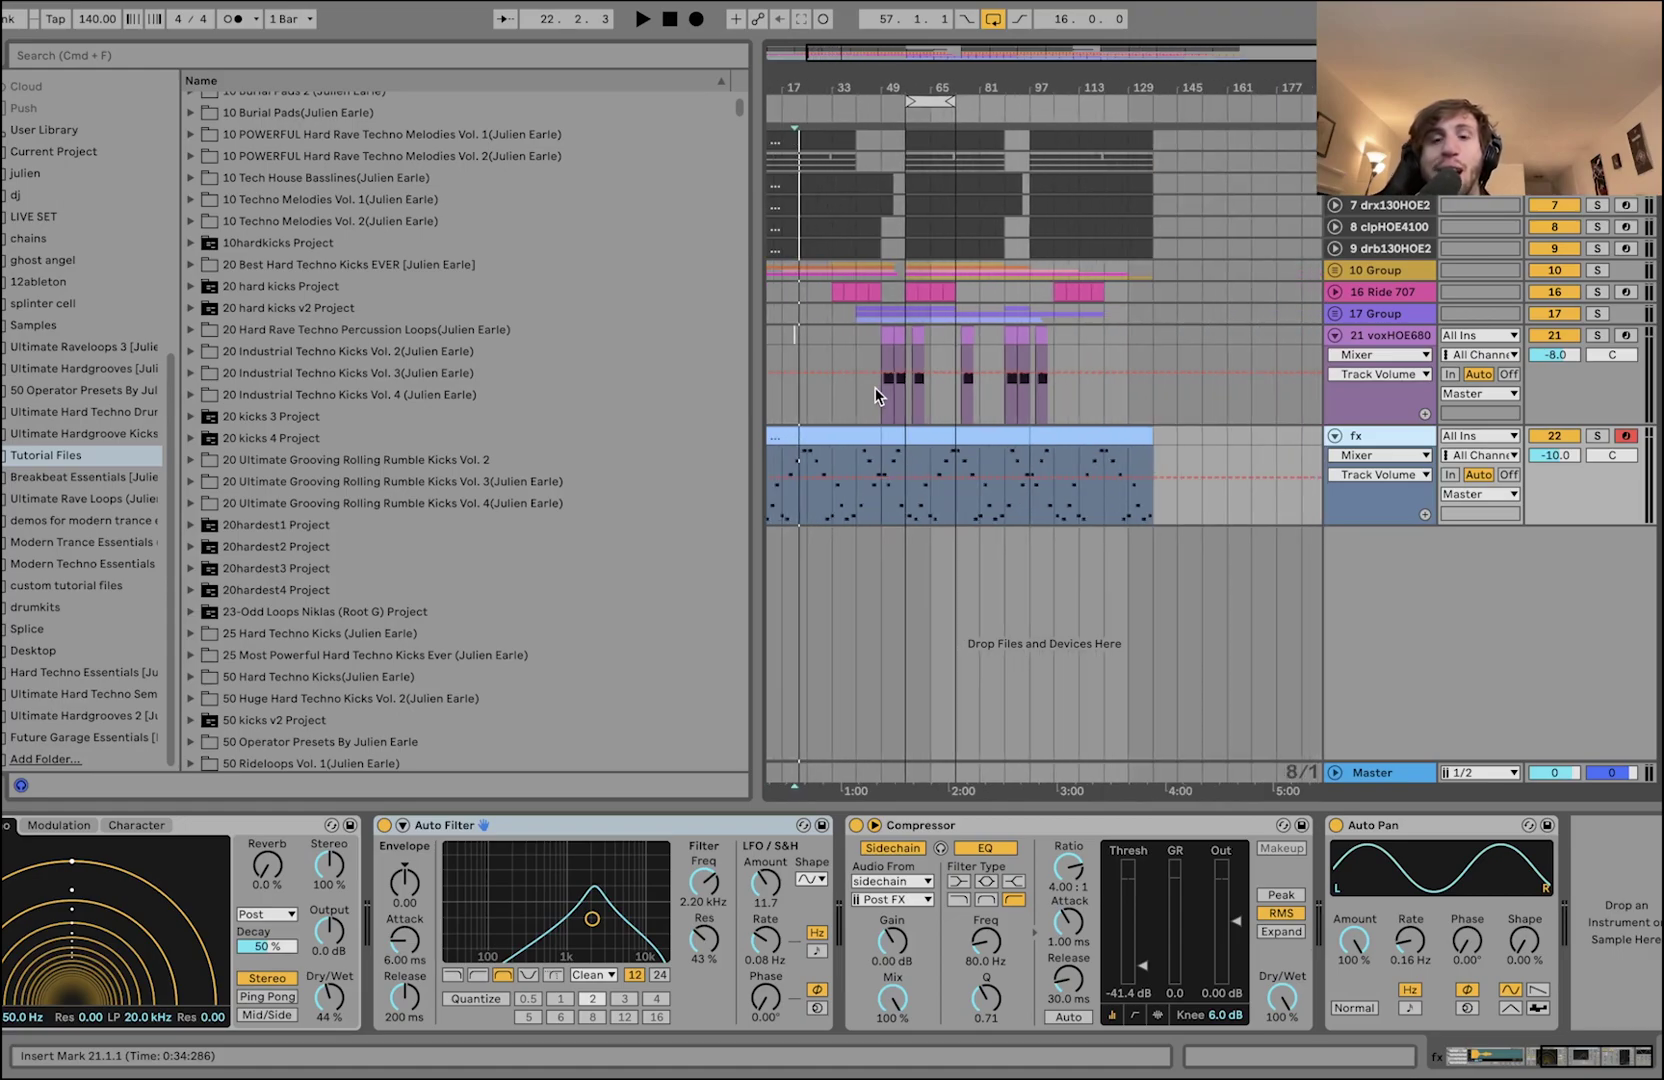
# - Place the insert marker at bar 57 on the 10 Group track, and select the vox clip spanning bars 59 to 63
pyautogui.click(913, 272)
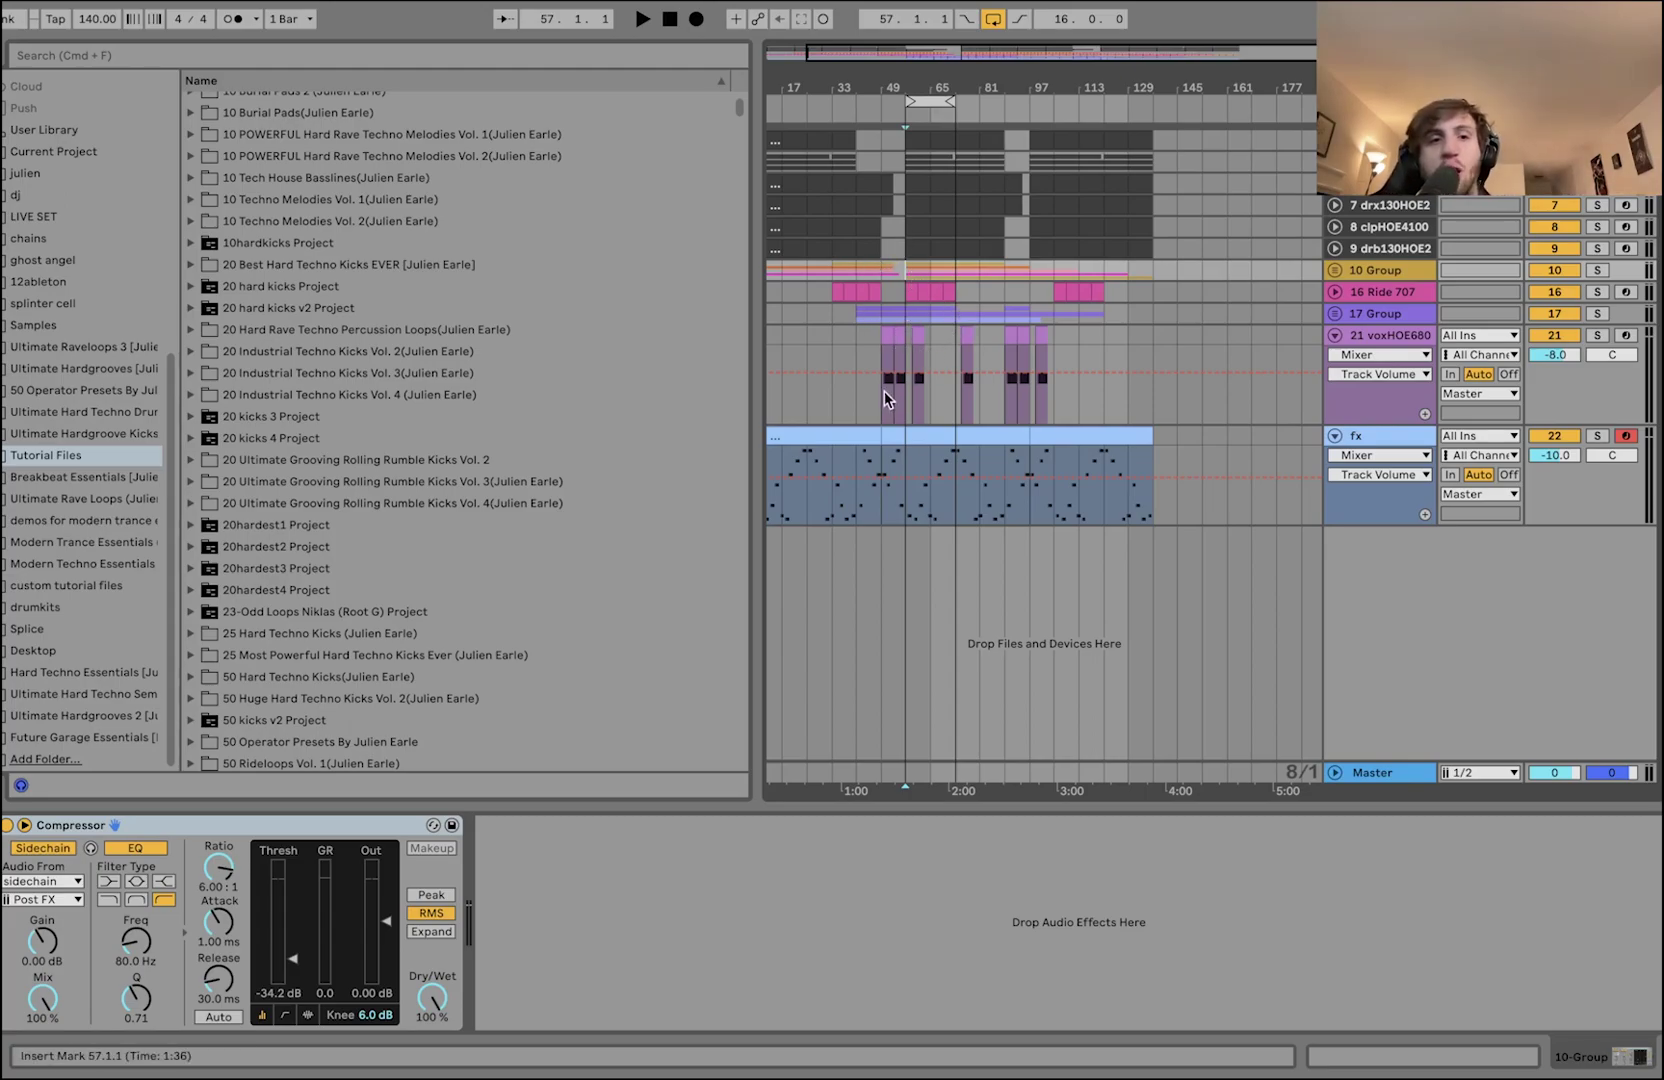
pyautogui.click(919, 334)
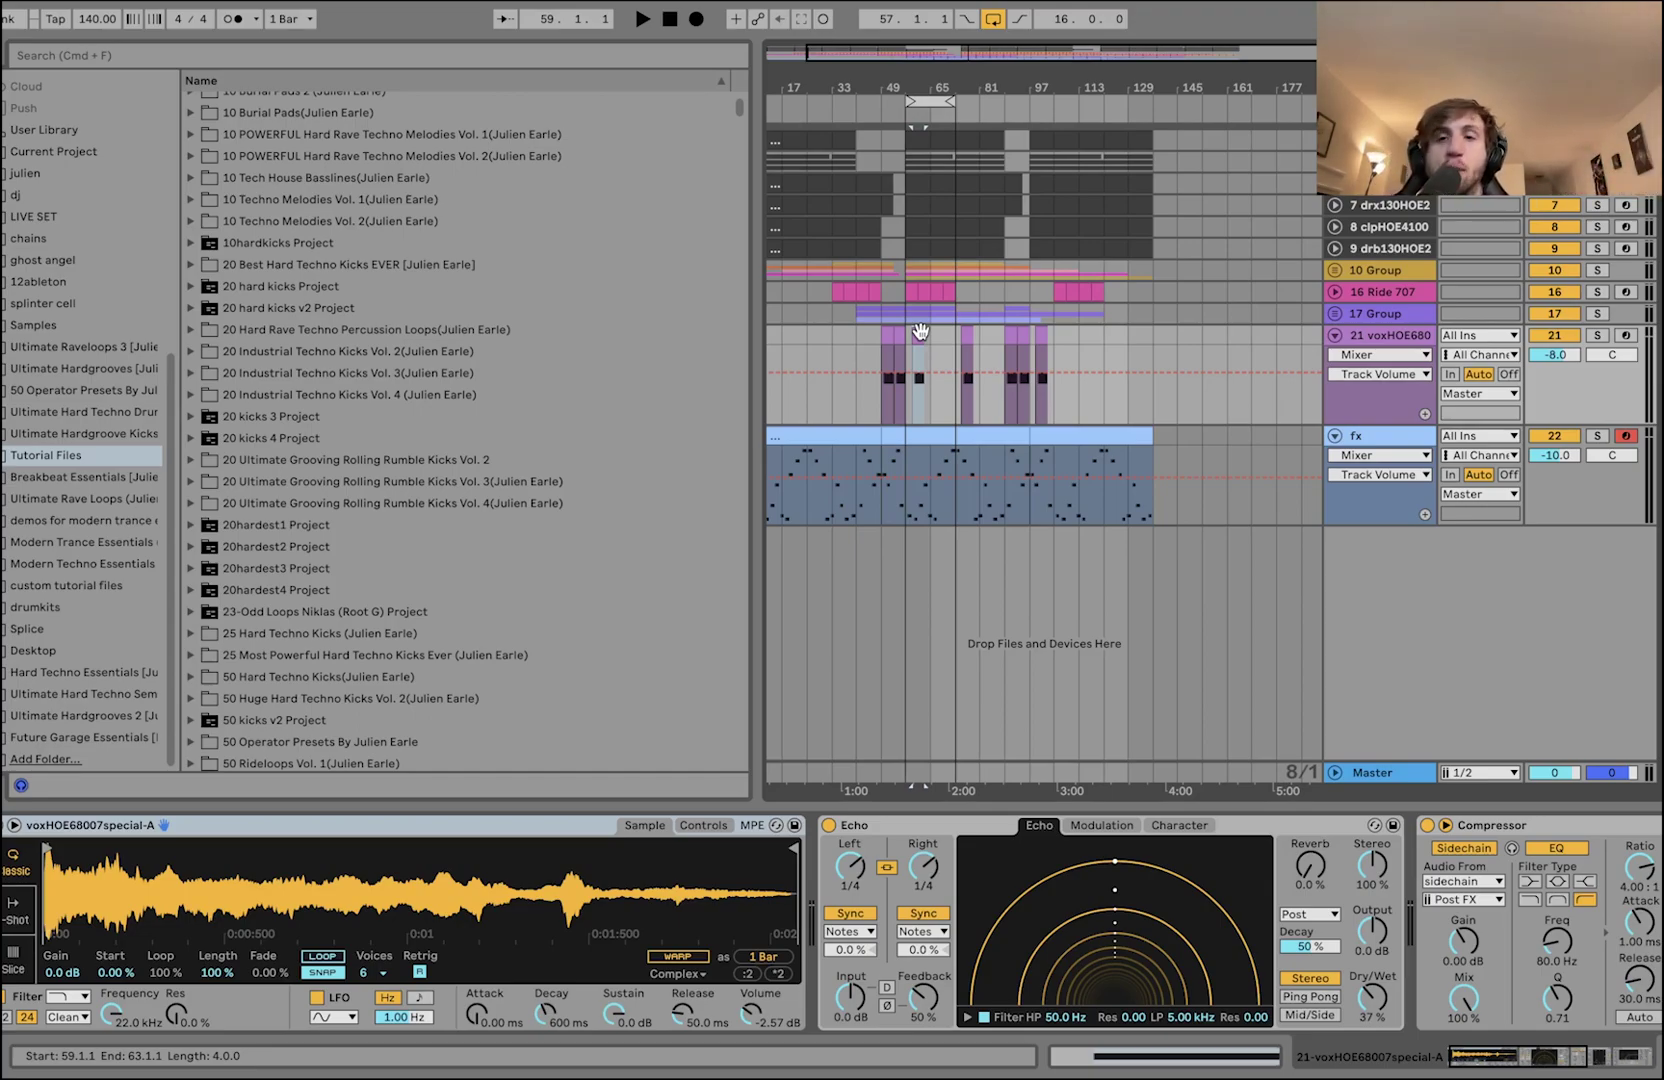
pyautogui.scroll(3, 920, 331)
pyautogui.hscroll(-3, 920, 331)
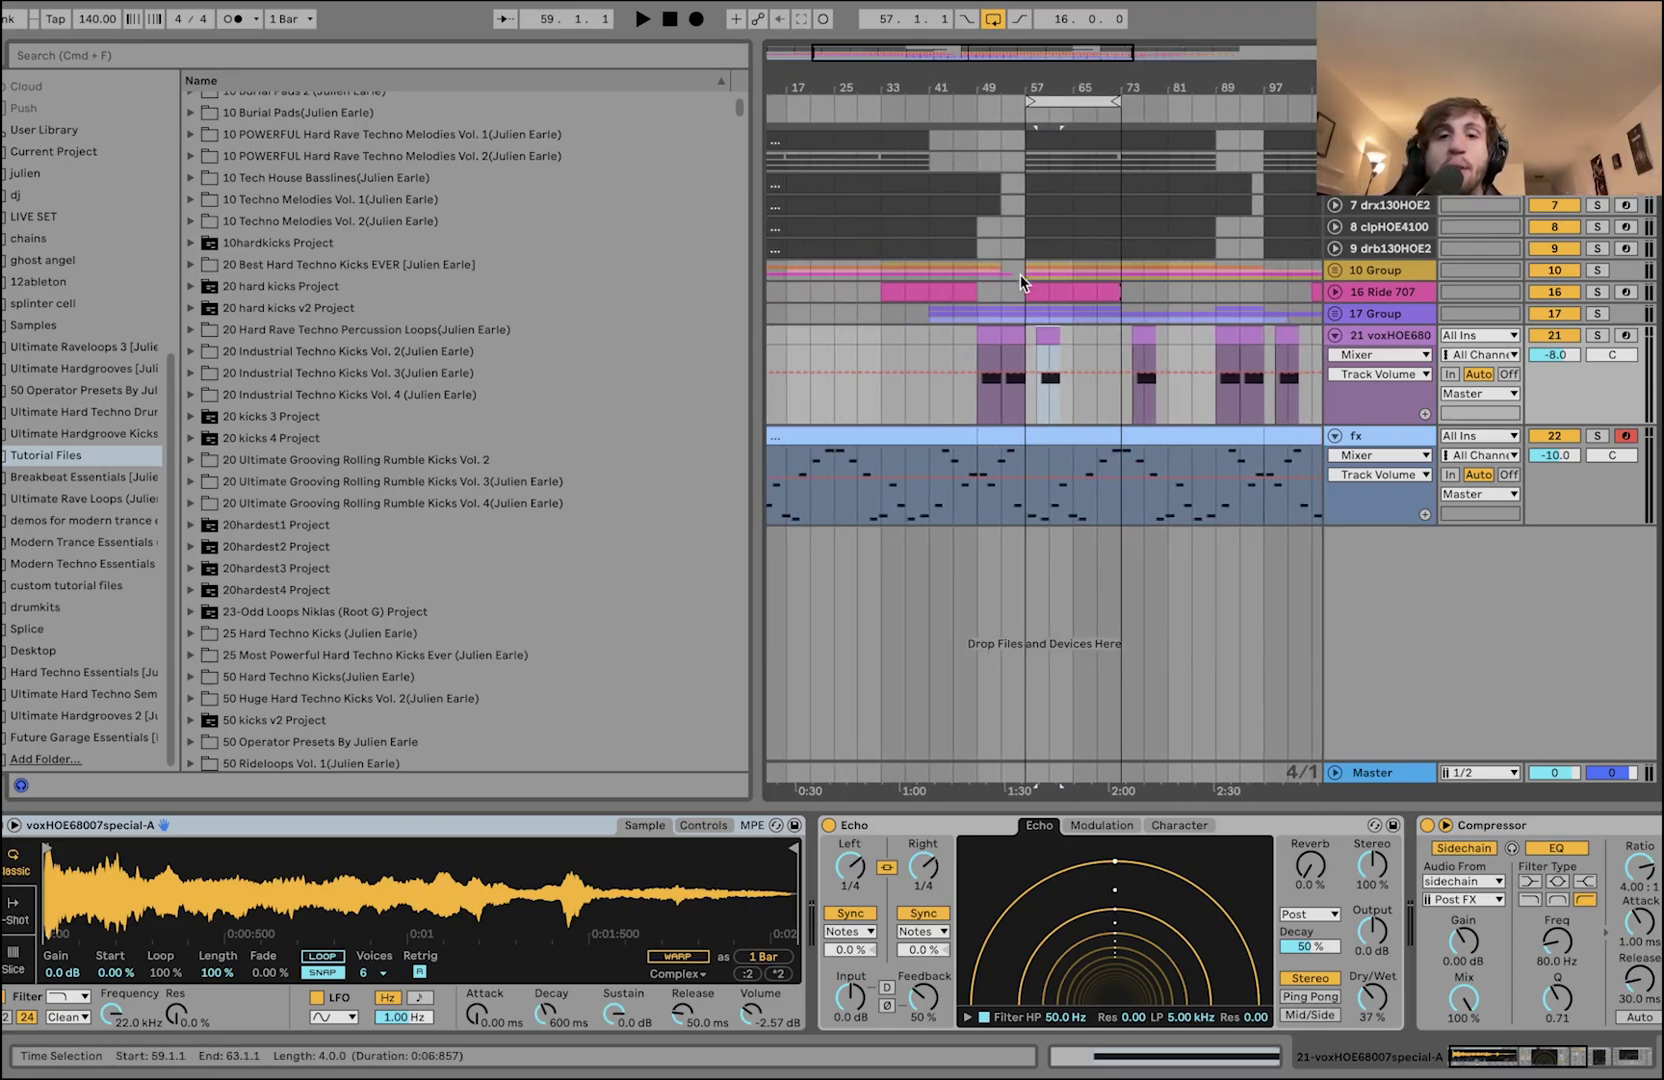
# - Return the insert marker to bar 57 on the 10 Group track, select that group, and review the overall arrangement
pyautogui.moveTo(1020, 274); pyautogui.dragTo(1254, 276)
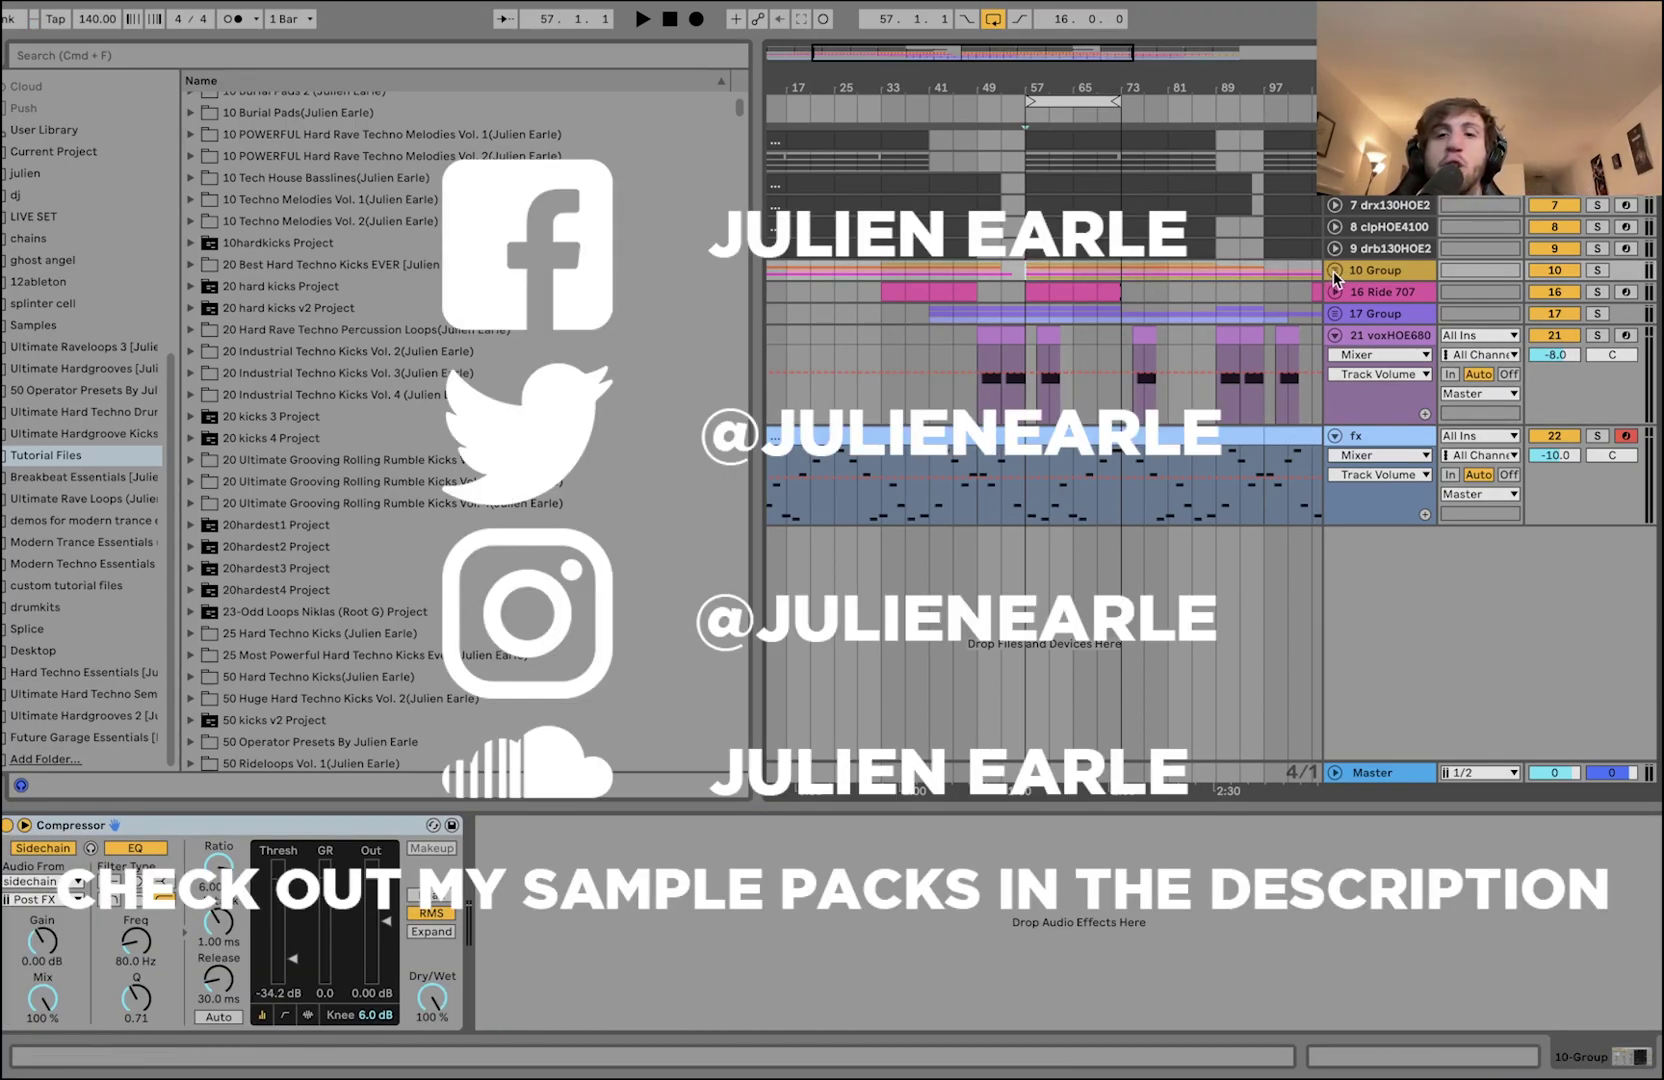
pyautogui.click(1375, 277)
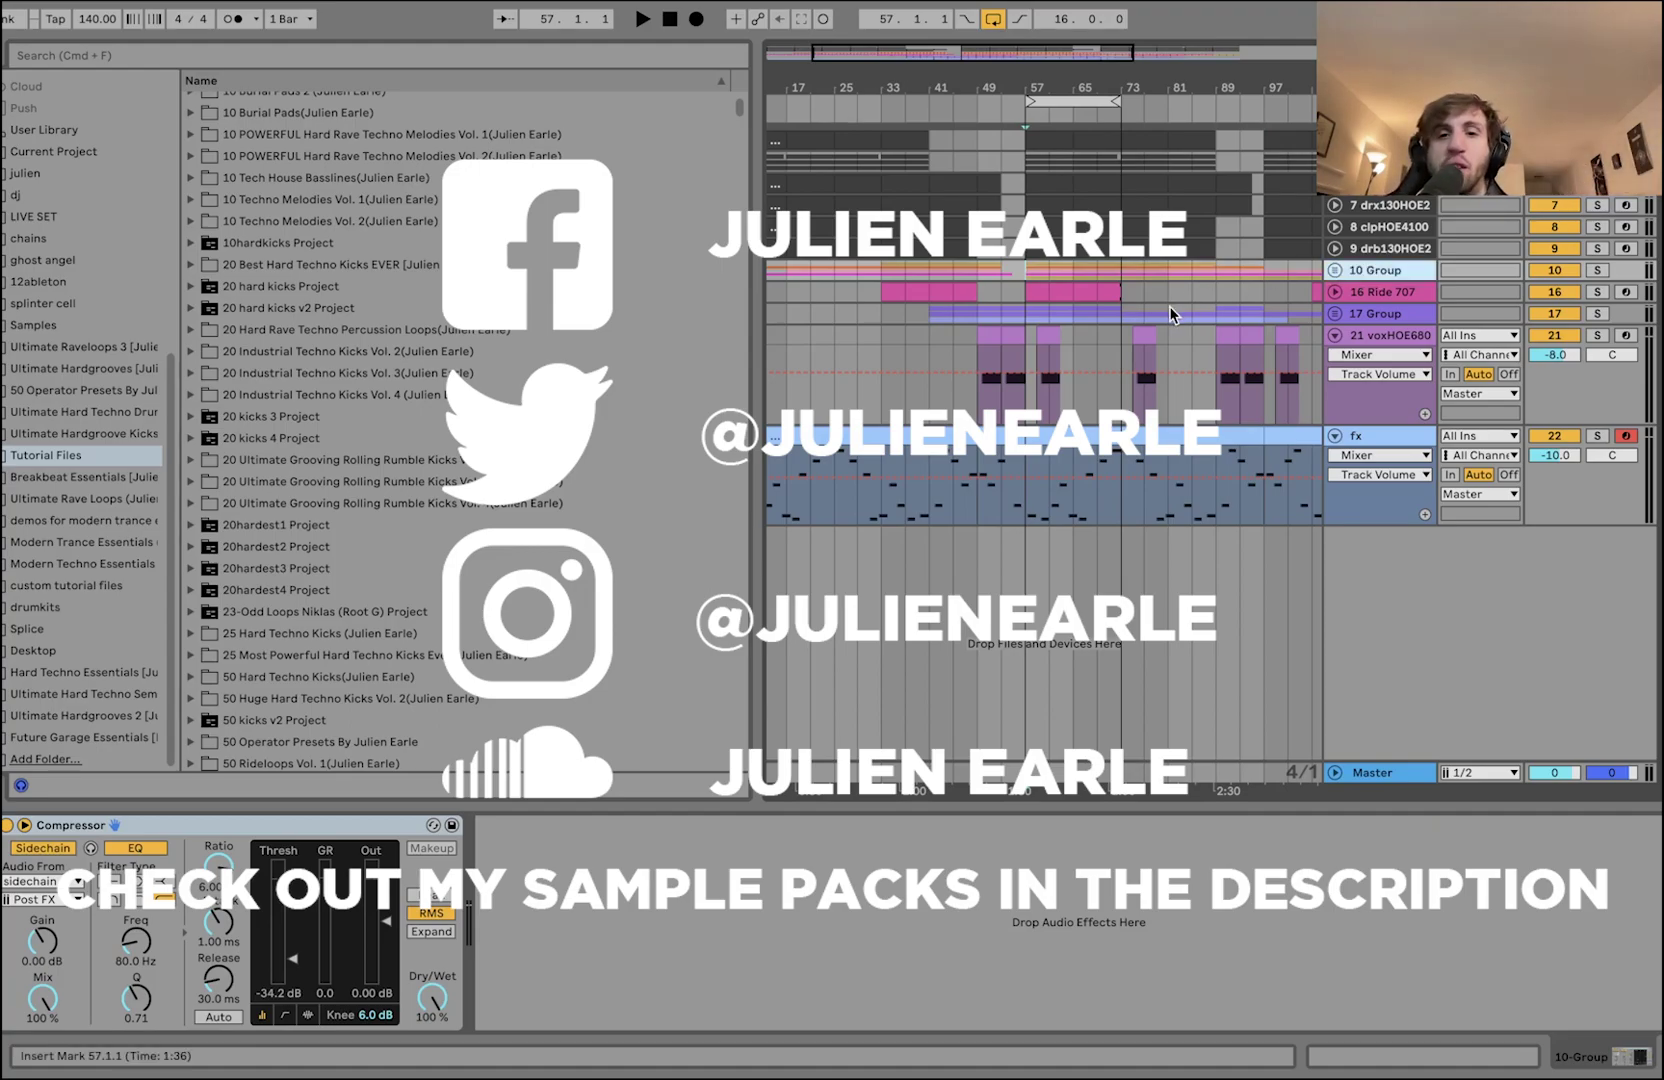
pyautogui.press('-')
pyautogui.scroll(3, 962, 290)
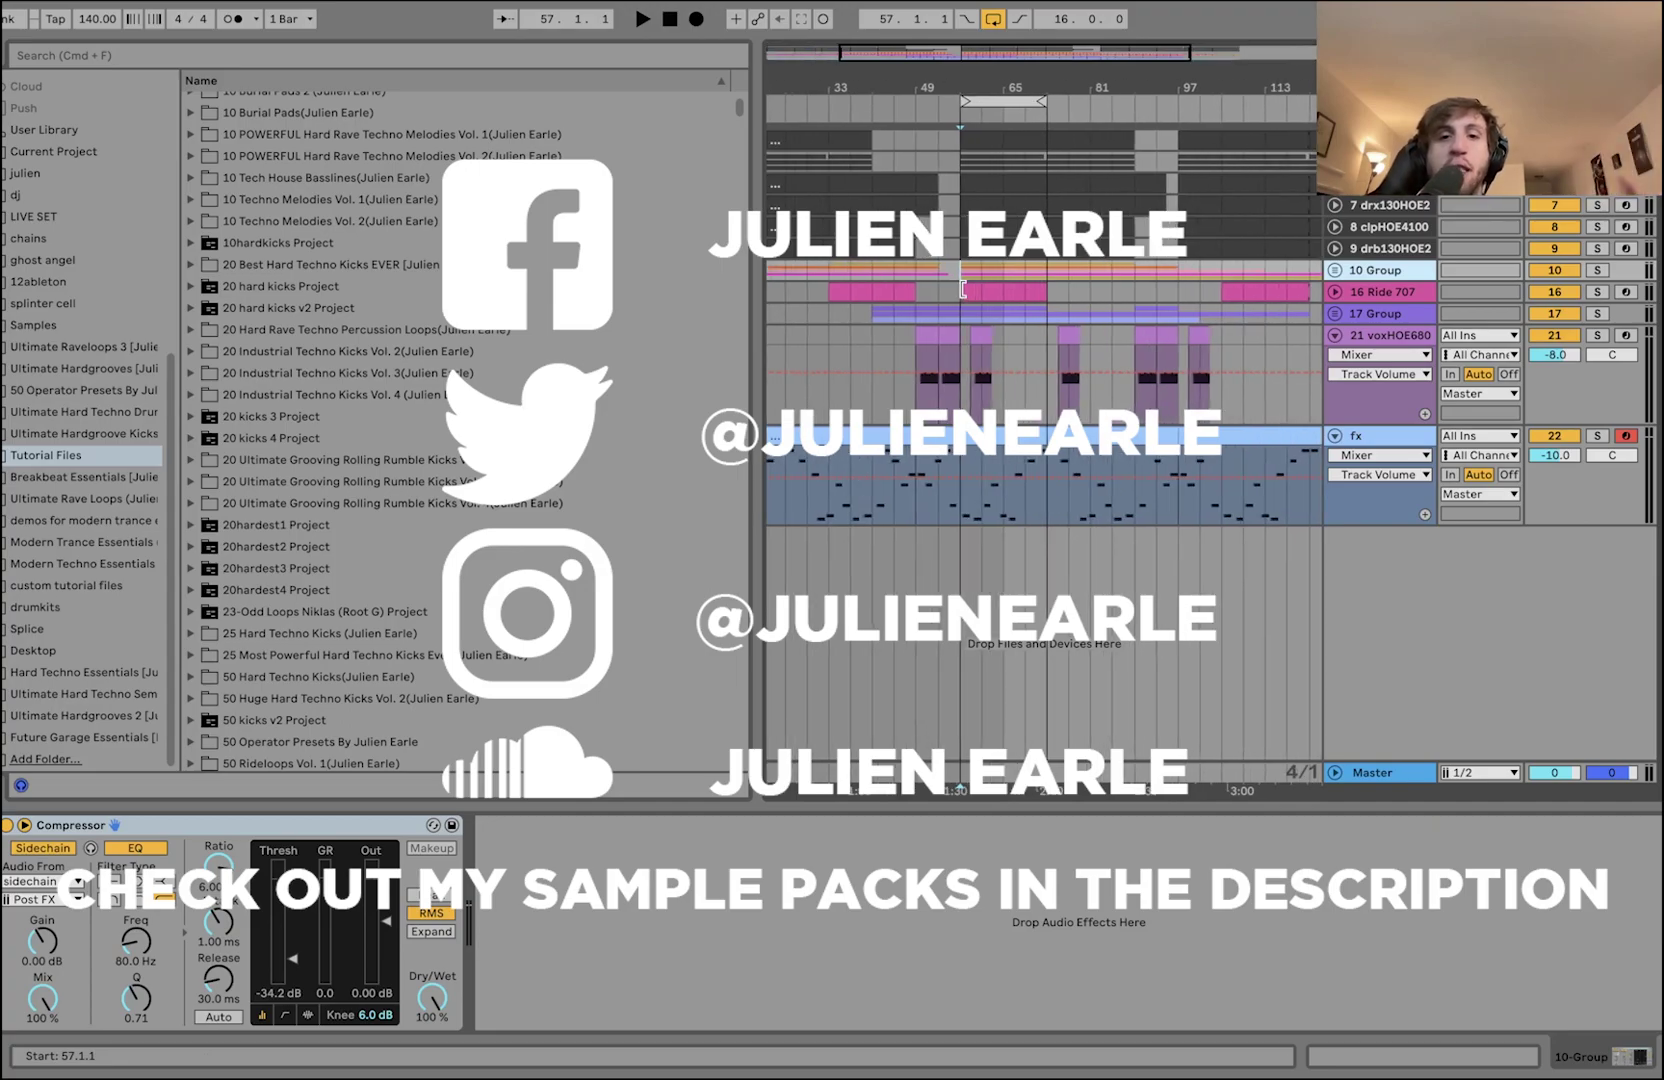
pyautogui.scroll(-2, 962, 293)
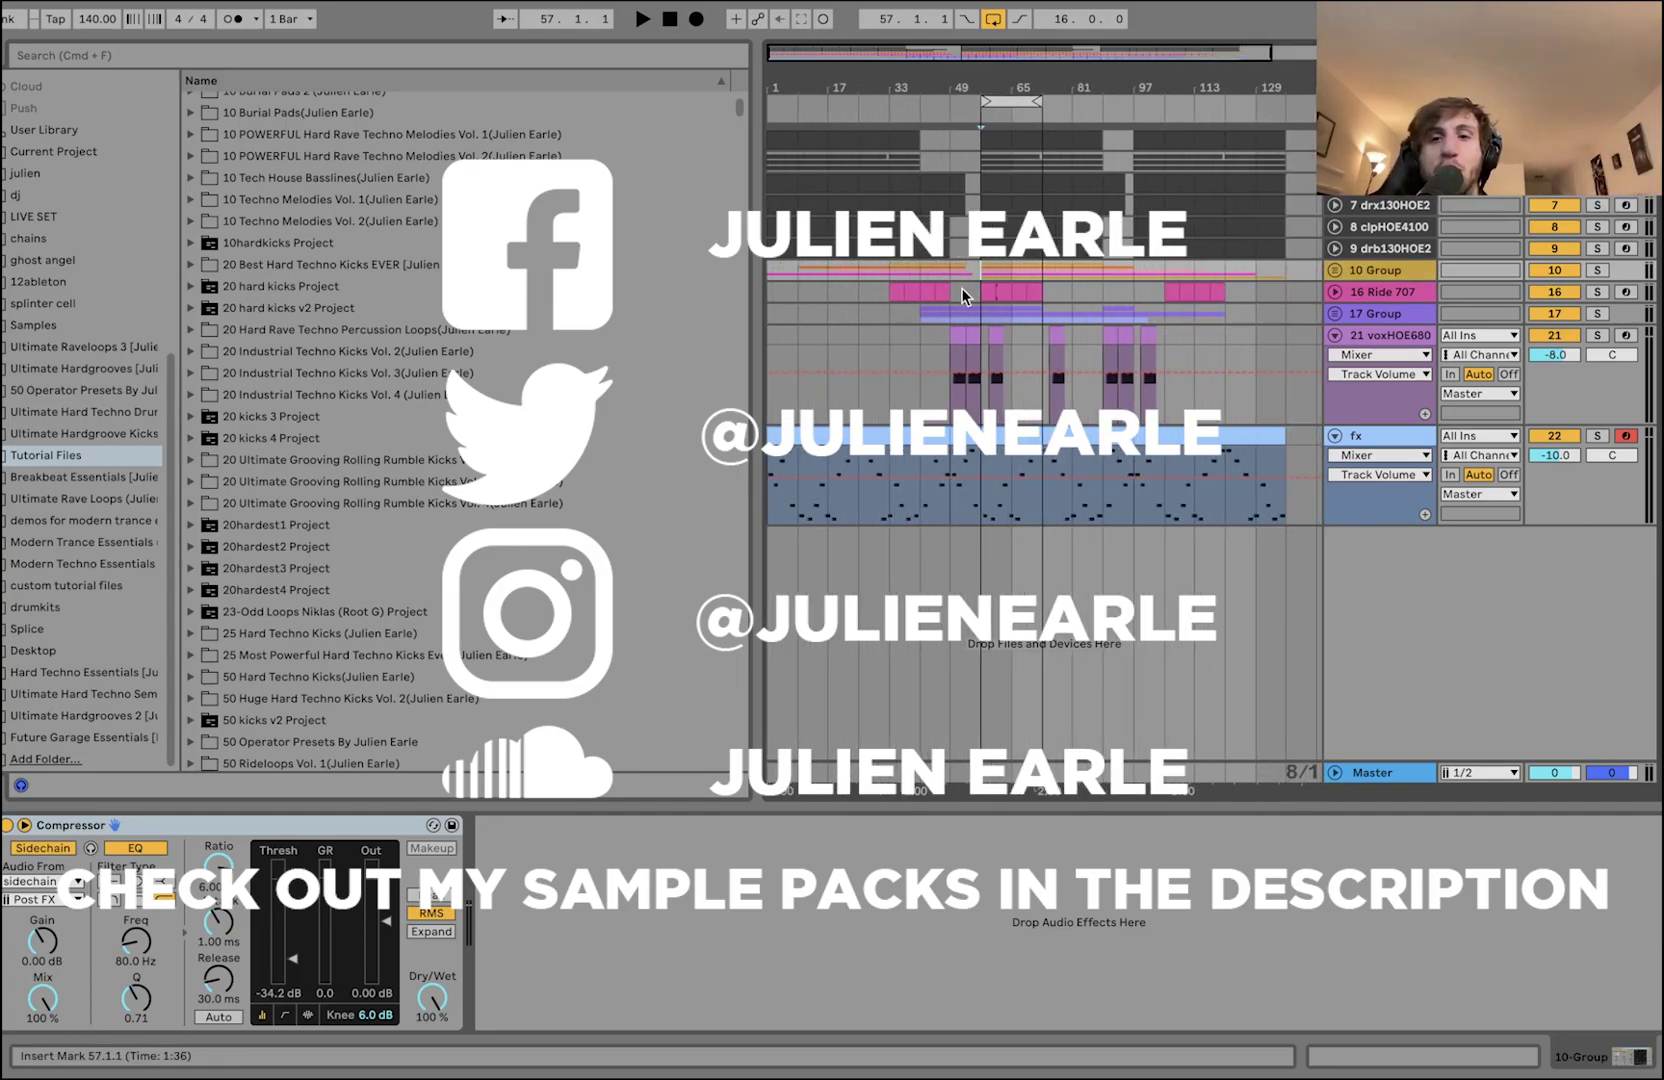